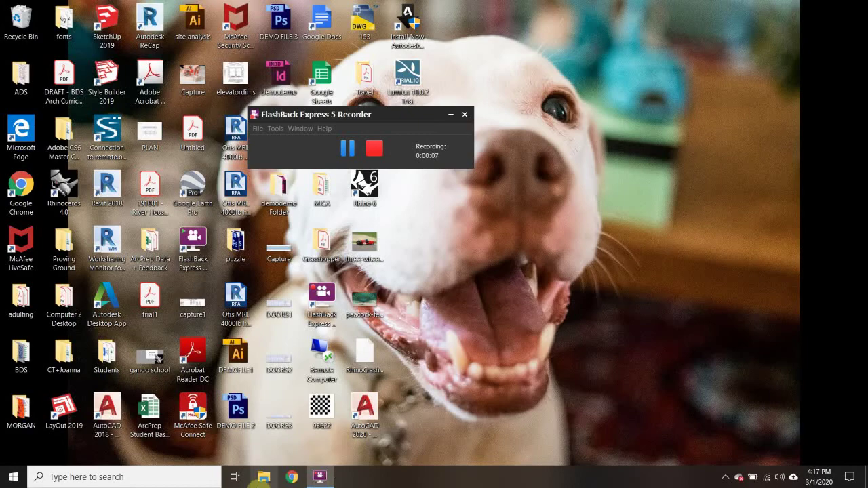
Open Google Chrome and go to the cadmapper.com website.
{"action": "left_click", "coordinate": [292, 476]}
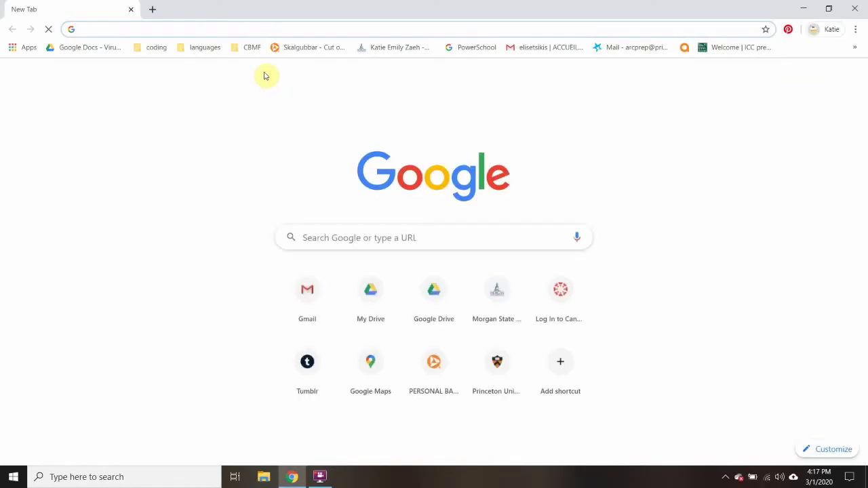
{"action": "type", "text": "cadmapp"}
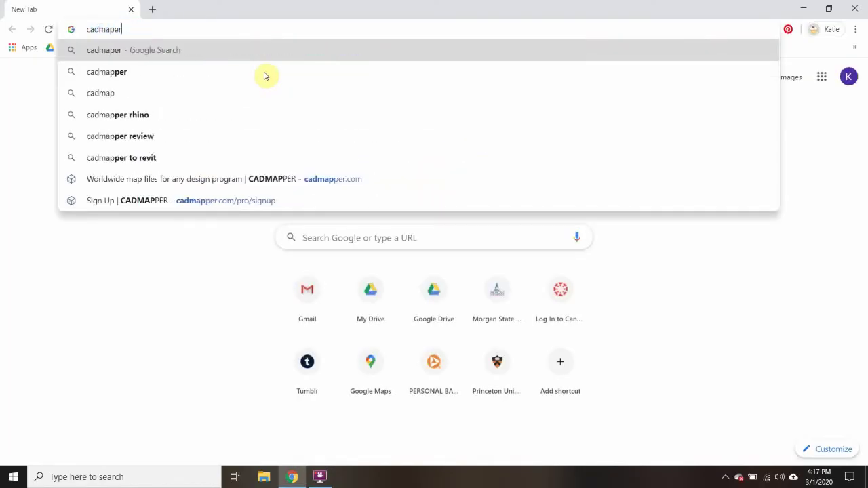
{"action": "type", "text": "er.c"}
{"action": "key", "text": "BackSpace"}
{"action": "key", "text": "BackSpace"}
{"action": "key", "text": "BackSpace"}
{"action": "key", "text": "BackSpace"}
{"action": "type", "text": "p"}
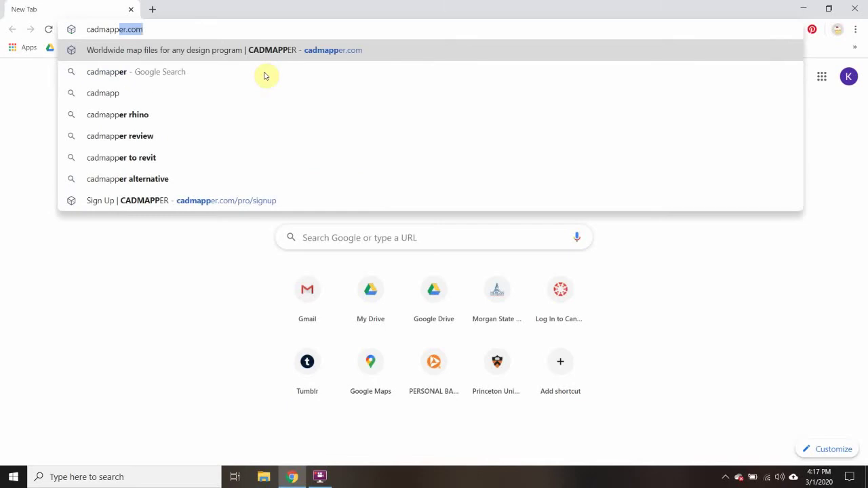
{"action": "type", "text": "we"}
{"action": "key", "text": "BackSpace"}
{"action": "key", "text": "BackSpace"}
{"action": "type", "text": "er.com"}
{"action": "key", "text": "Return"}
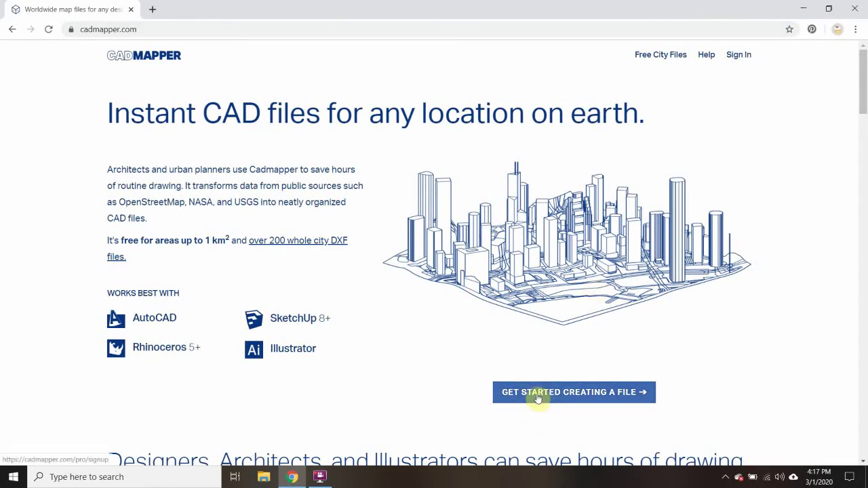
Sign in to the CADMAPPER account with the saved e-mail and password.
{"action": "left_click", "coordinate": [738, 54]}
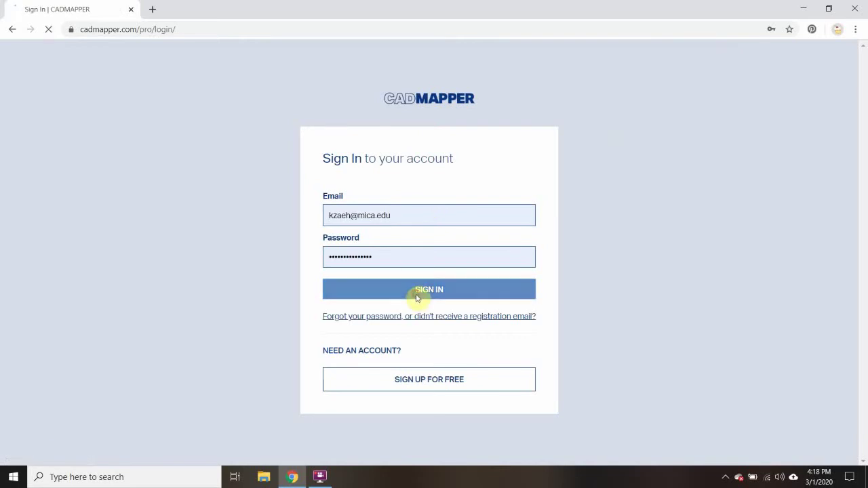
{"action": "left_click", "coordinate": [418, 293]}
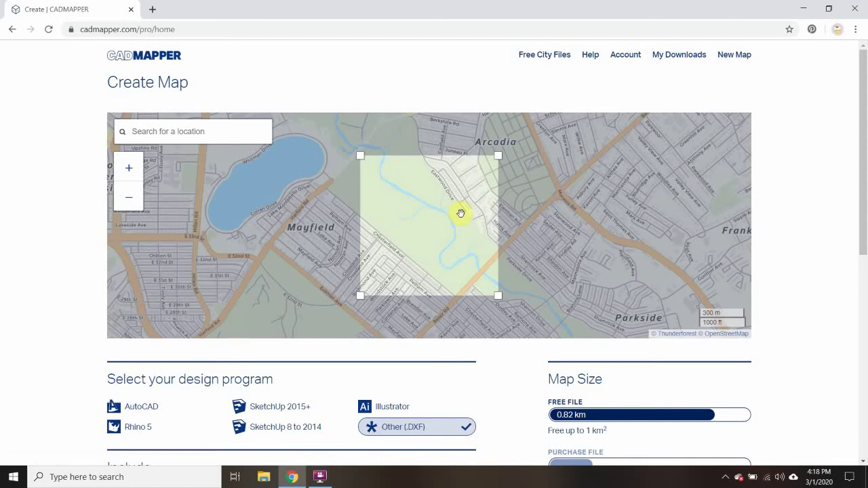
Search the Create Map page for "baltimore" and choose Baltimore, MD, USA as the location.
{"action": "scroll", "coordinate": [461, 213], "scroll_direction": "down", "scroll_amount": 3}
{"action": "scroll", "coordinate": [459, 210], "scroll_direction": "up", "scroll_amount": 3}
{"action": "left_click_drag", "start_coordinate": [548, 229], "coordinate": [469, 202]}
{"action": "left_click", "coordinate": [159, 129]}
{"action": "left_click", "coordinate": [174, 131]}
{"action": "type", "text": "baltimore"}
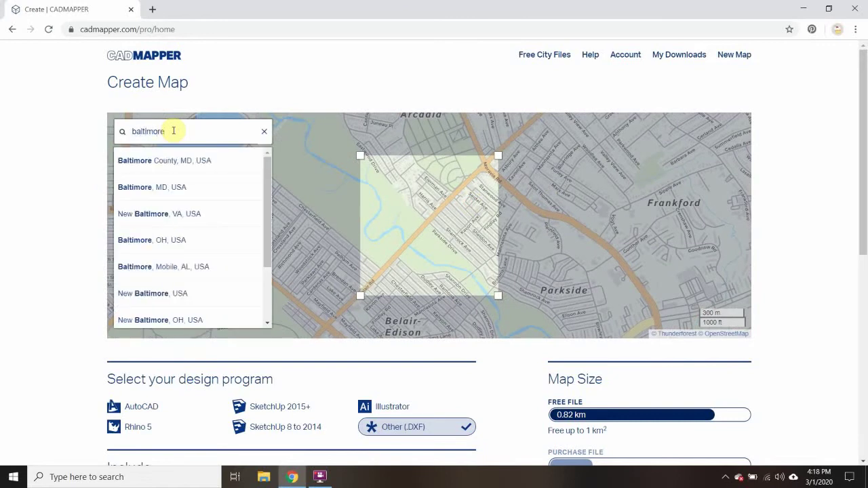
{"action": "left_click", "coordinate": [178, 188]}
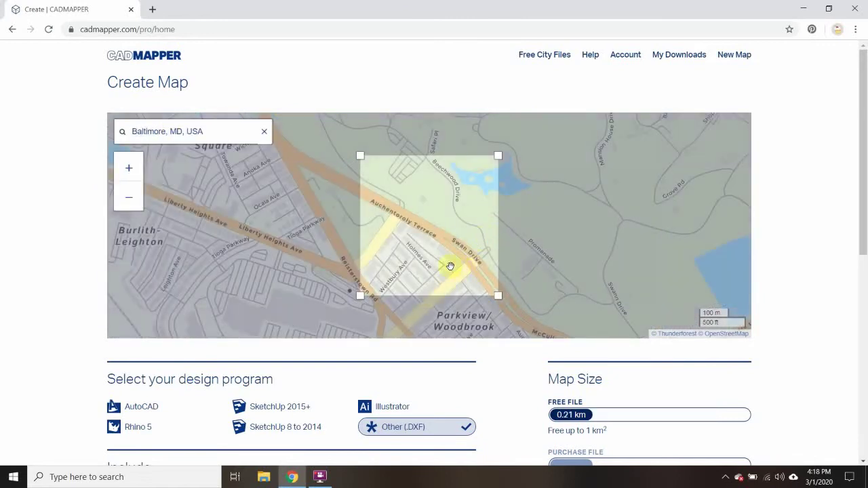
Bring the map's export frame over downtown Baltimore, around the Inner Harbor and Fells Point.
{"action": "left_click_drag", "start_coordinate": [442, 243], "coordinate": [358, 176]}
{"action": "left_click_drag", "start_coordinate": [403, 271], "coordinate": [405, 119]}
{"action": "left_click_drag", "start_coordinate": [430, 251], "coordinate": [427, 196]}
{"action": "scroll", "coordinate": [429, 221], "scroll_direction": "down", "scroll_amount": 6}
{"action": "scroll", "coordinate": [430, 221], "scroll_direction": "up", "scroll_amount": 6}
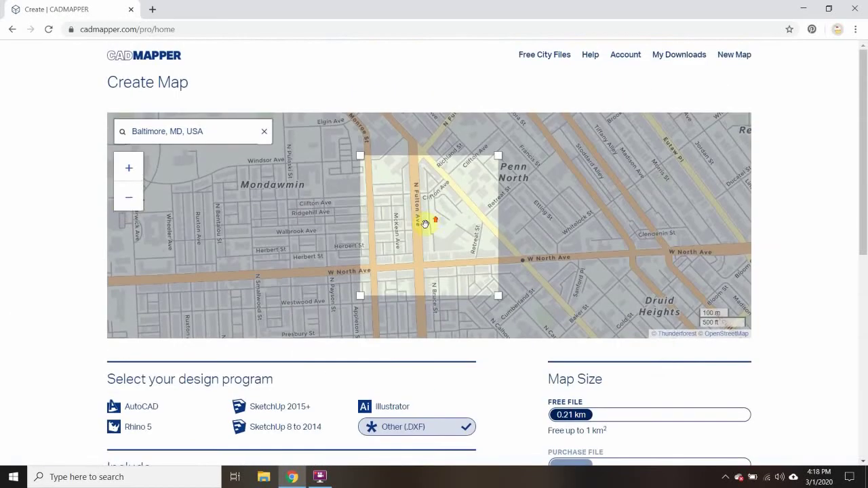
{"action": "left_click", "coordinate": [127, 202]}
{"action": "left_click", "coordinate": [126, 202]}
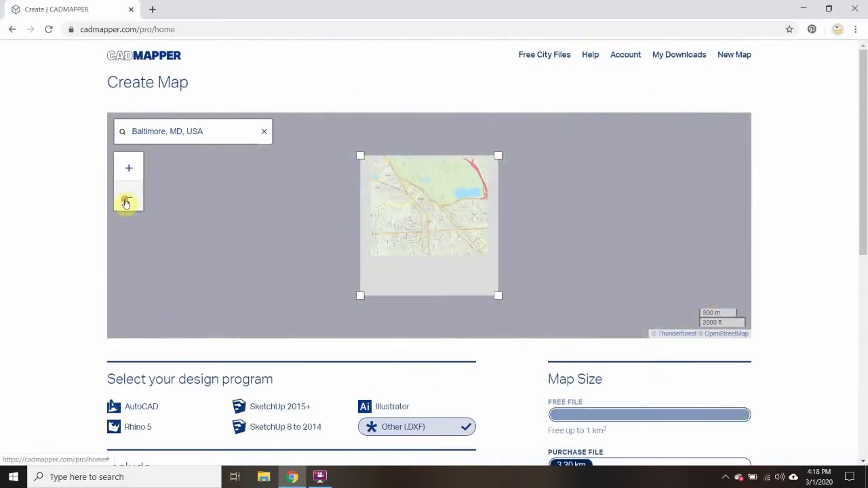
{"action": "left_click_drag", "start_coordinate": [410, 184], "coordinate": [372, 155]}
{"action": "left_click_drag", "start_coordinate": [496, 251], "coordinate": [430, 245]}
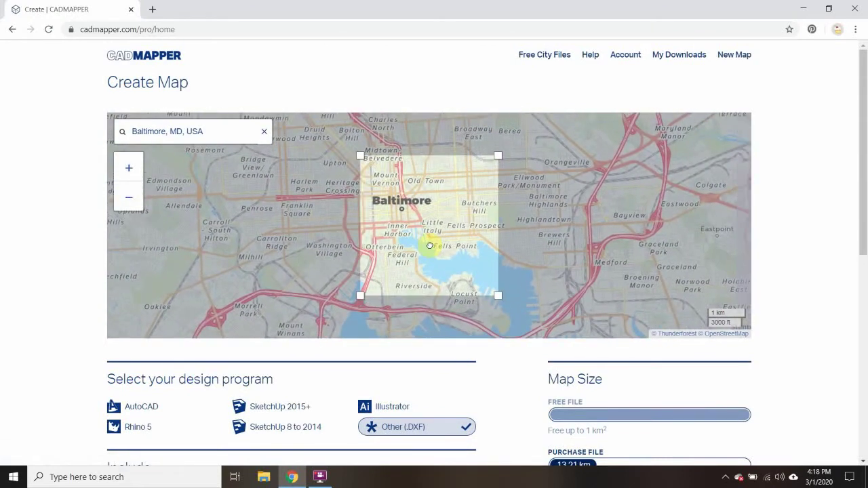
Center the export frame on Key Highway and the park beside Battery Ave in Federal Hill.
{"action": "left_click", "coordinate": [129, 167]}
{"action": "left_click", "coordinate": [129, 167]}
{"action": "left_click", "coordinate": [128, 167]}
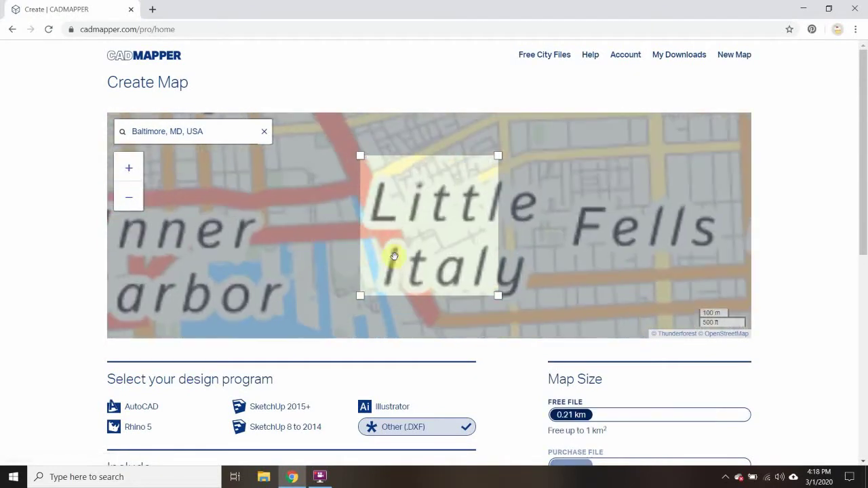
{"action": "left_click_drag", "start_coordinate": [397, 262], "coordinate": [475, 181]}
{"action": "left_click_drag", "start_coordinate": [423, 240], "coordinate": [486, 185]}
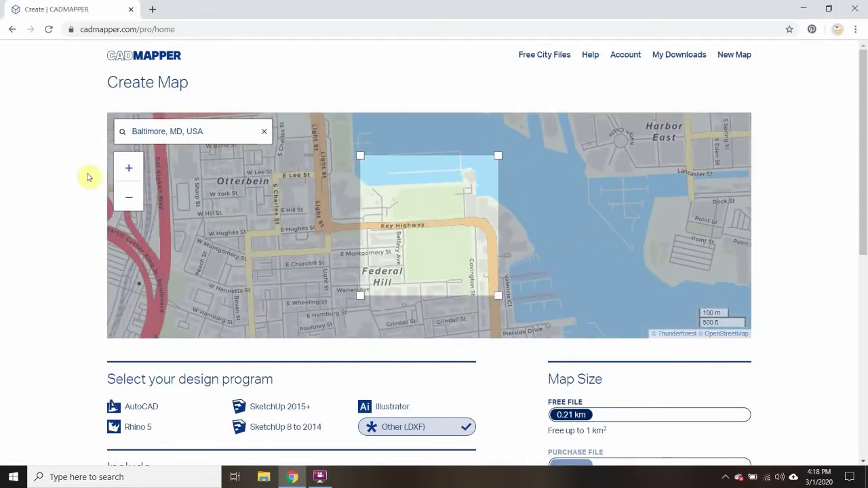
{"action": "left_click", "coordinate": [127, 169]}
{"action": "left_click_drag", "start_coordinate": [412, 209], "coordinate": [453, 170]}
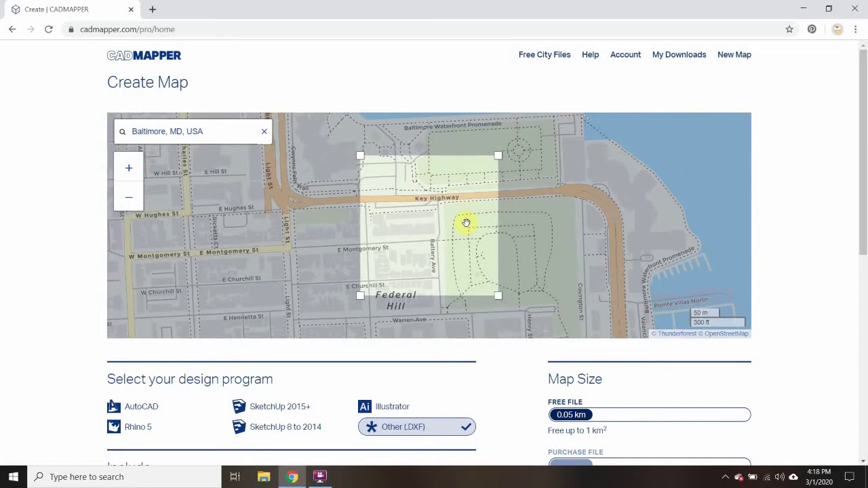
{"action": "mouse_move", "coordinate": [464, 220]}
{"action": "left_mouse_down"}
{"action": "mouse_move", "coordinate": [416, 210]}
{"action": "mouse_move", "coordinate": [457, 235]}
{"action": "left_mouse_up"}
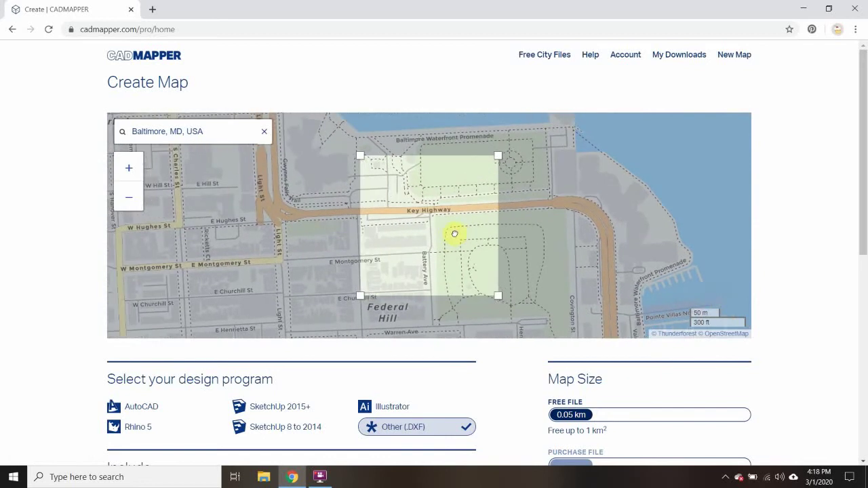
{"action": "left_click", "coordinate": [129, 169]}
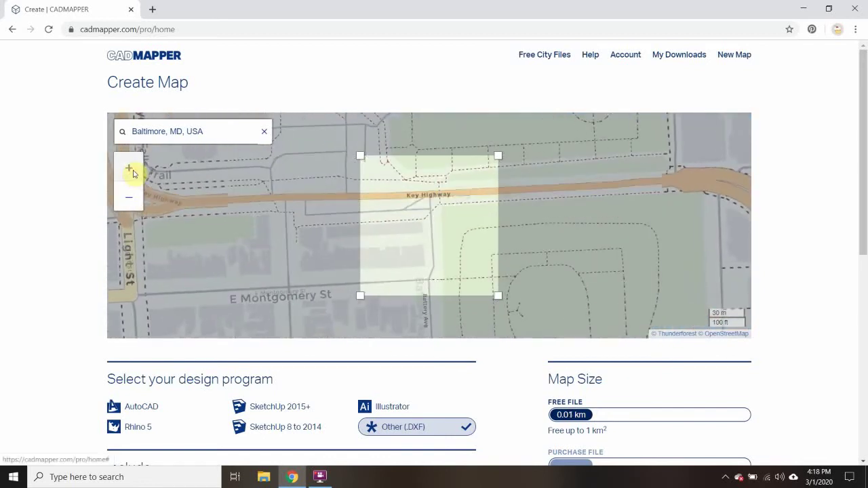
{"action": "mouse_move", "coordinate": [467, 228]}
{"action": "left_mouse_down"}
{"action": "mouse_move", "coordinate": [436, 224]}
{"action": "mouse_move", "coordinate": [457, 229]}
{"action": "left_mouse_up"}
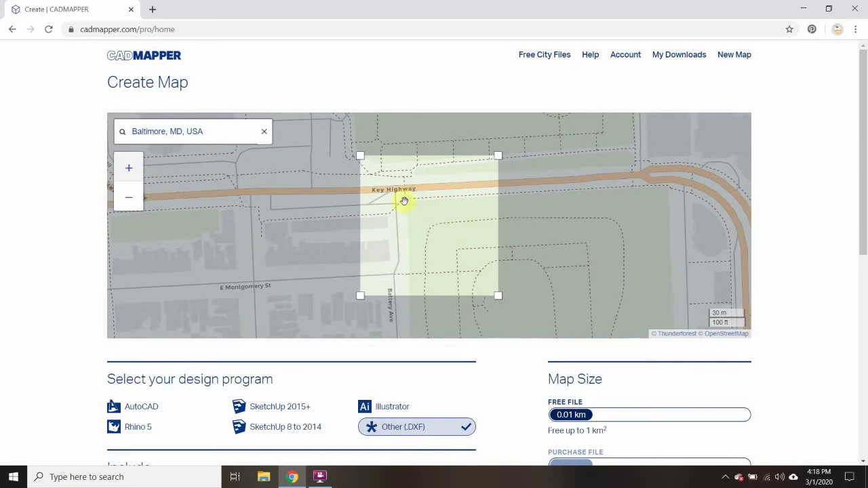
{"action": "left_click", "coordinate": [129, 198]}
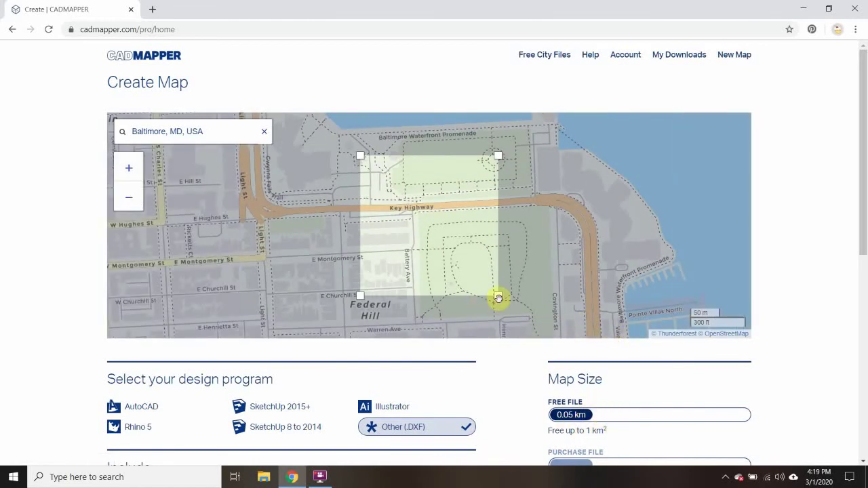
Resize the export frame to about 0.31 km², covering Federal Hill from Light St to the waterfront.
{"action": "left_click_drag", "start_coordinate": [498, 296], "coordinate": [507, 304]}
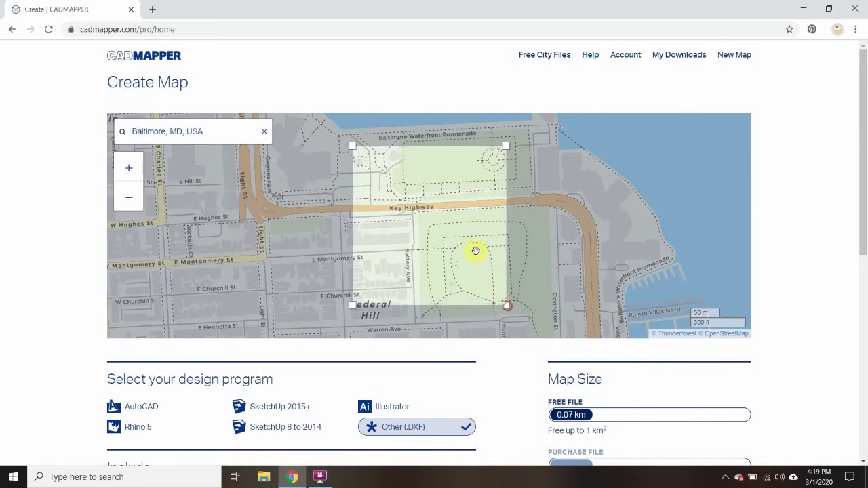
{"action": "left_click_drag", "start_coordinate": [473, 251], "coordinate": [529, 324]}
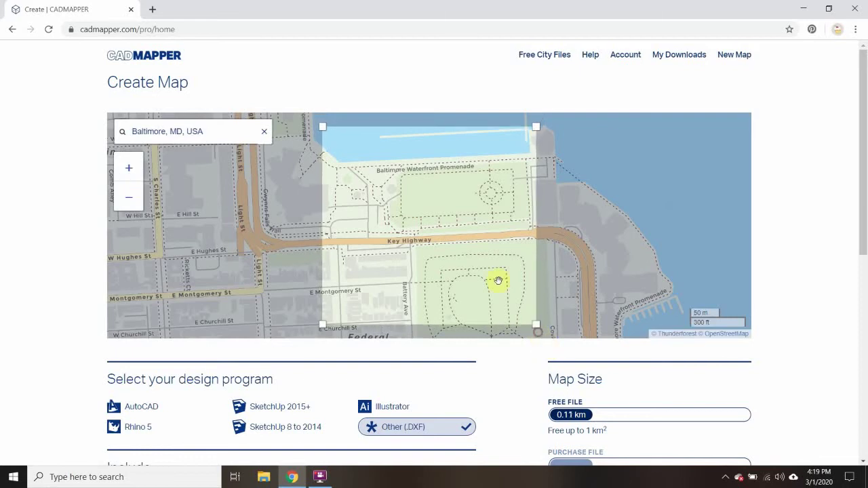
{"action": "scroll", "coordinate": [496, 278], "scroll_direction": "down", "scroll_amount": 3}
{"action": "scroll", "coordinate": [498, 277], "scroll_direction": "up", "scroll_amount": 3}
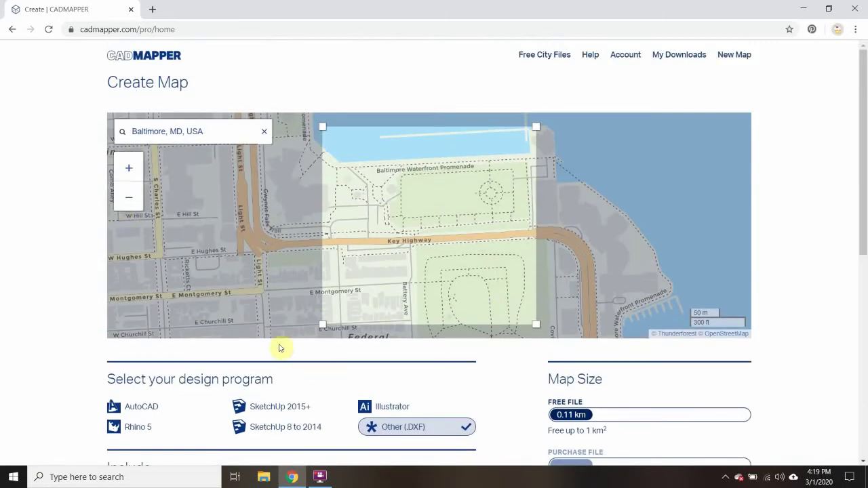
{"action": "left_click", "coordinate": [125, 202]}
{"action": "mouse_move", "coordinate": [447, 233]}
{"action": "left_mouse_down"}
{"action": "mouse_move", "coordinate": [419, 234]}
{"action": "mouse_move", "coordinate": [455, 228]}
{"action": "left_mouse_up"}
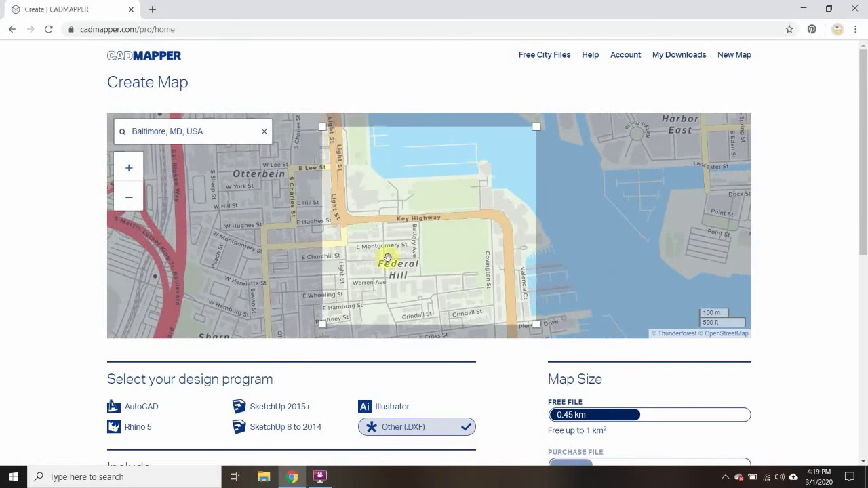
{"action": "left_click_drag", "start_coordinate": [324, 128], "coordinate": [338, 146]}
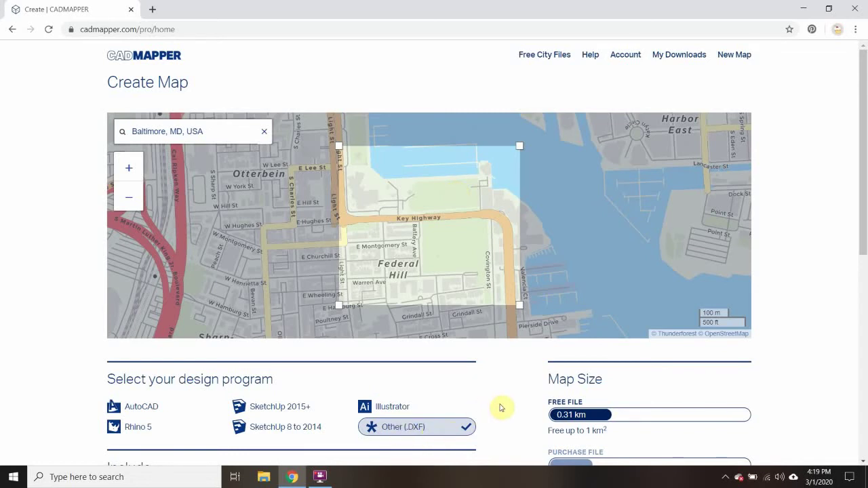
Include topography in the map file with contours every 5 meters.
{"action": "scroll", "coordinate": [505, 407], "scroll_direction": "down", "scroll_amount": 3}
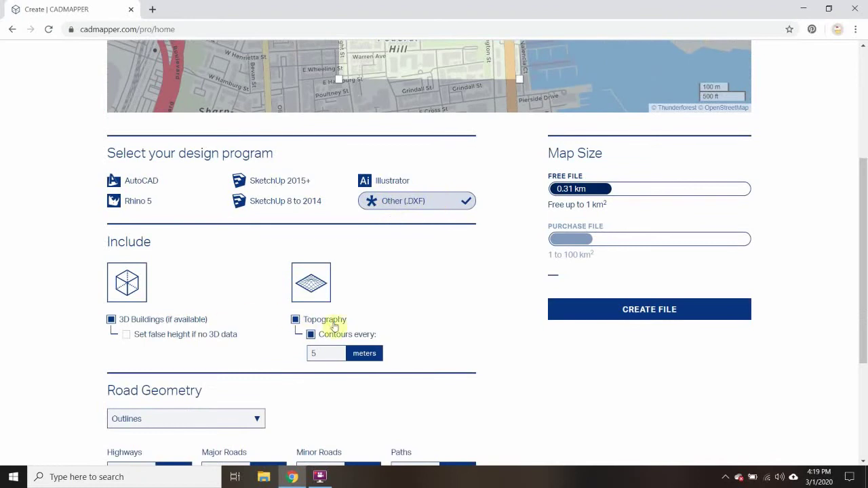
{"action": "left_click", "coordinate": [296, 321]}
{"action": "left_click", "coordinate": [296, 322]}
{"action": "left_click", "coordinate": [326, 337]}
{"action": "left_click", "coordinate": [324, 337]}
{"action": "left_click_drag", "start_coordinate": [339, 352], "coordinate": [274, 345]}
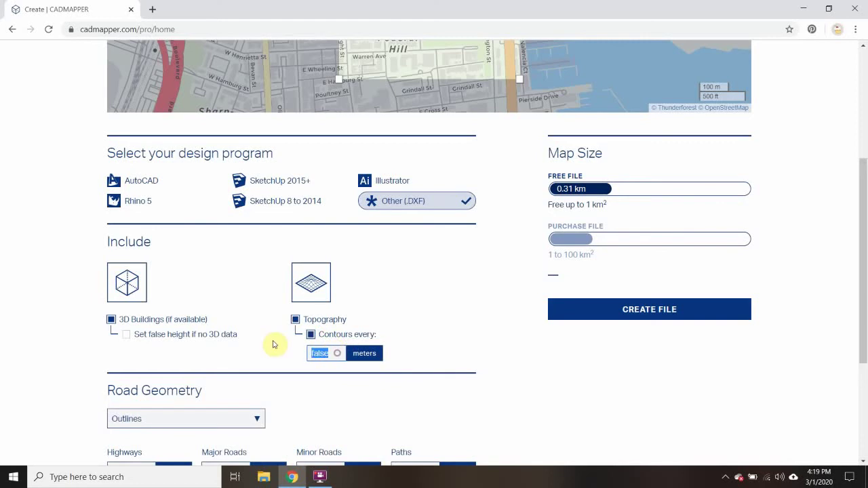
{"action": "type", "text": "5"}
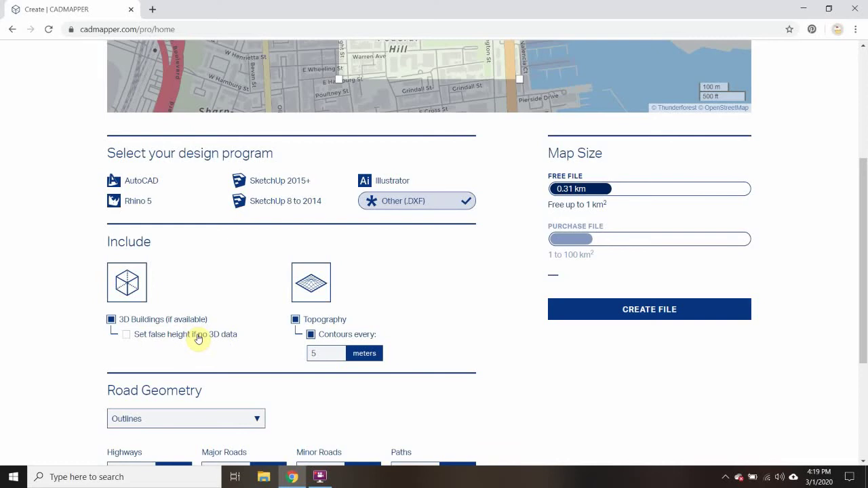
Enable the false height for buildings without 3D data, using 8 meters.
{"action": "left_click", "coordinate": [127, 334]}
{"action": "left_click_drag", "start_coordinate": [136, 353], "coordinate": [122, 352]}
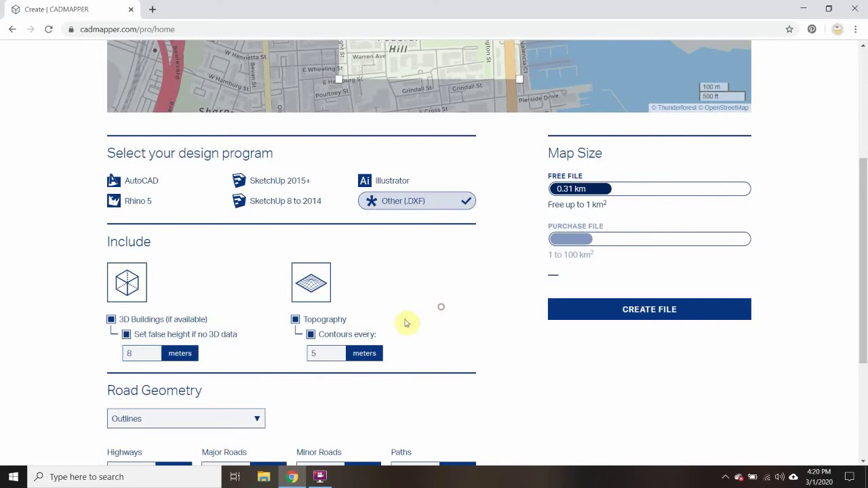
Choose Outlines as the road geometry and set the minor roads' width to 5 meters.
{"action": "scroll", "coordinate": [227, 356], "scroll_direction": "down", "scroll_amount": 2}
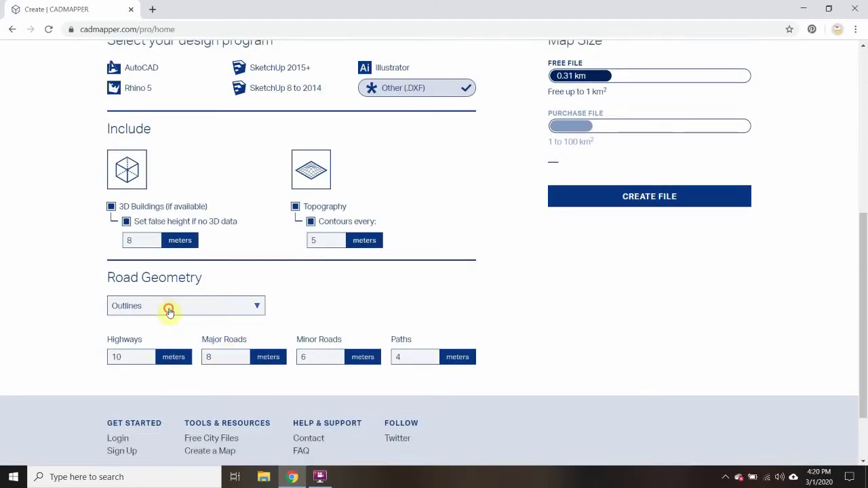
{"action": "left_click", "coordinate": [170, 312]}
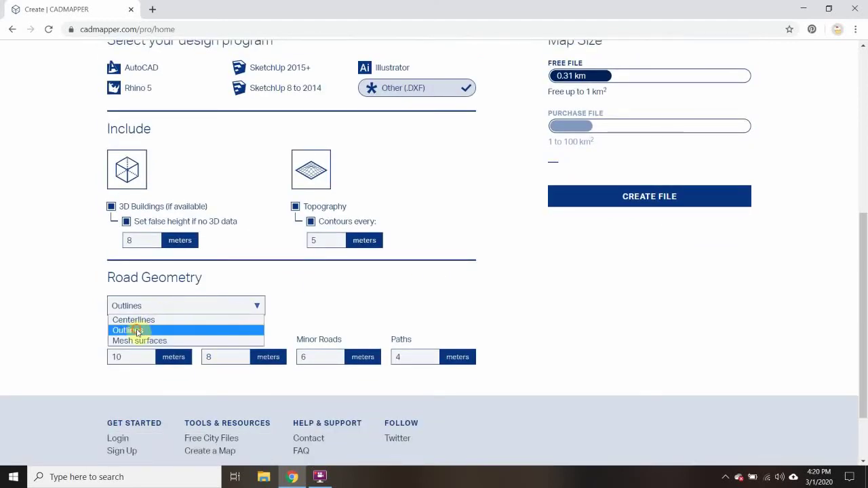
{"action": "left_click", "coordinate": [138, 331]}
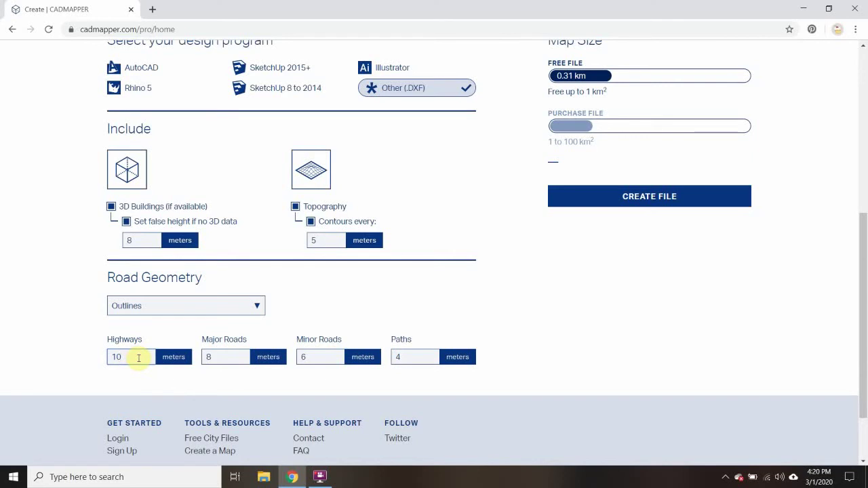
{"action": "left_click", "coordinate": [222, 357]}
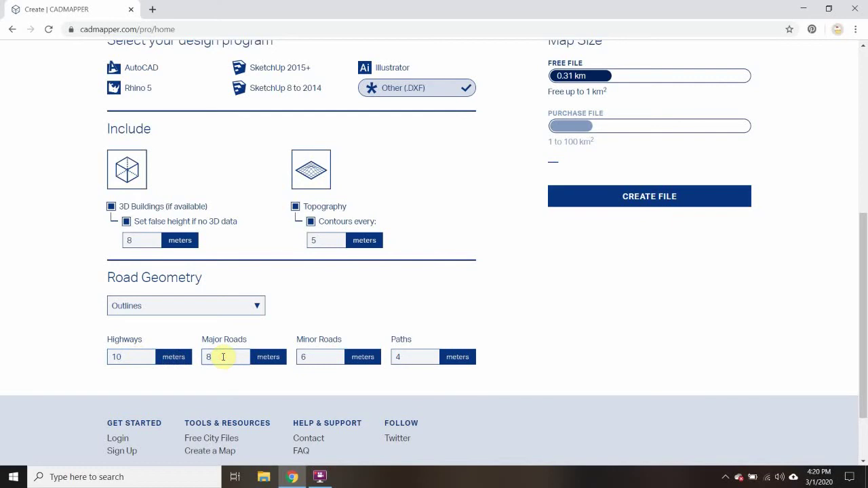
{"action": "left_click", "coordinate": [332, 354]}
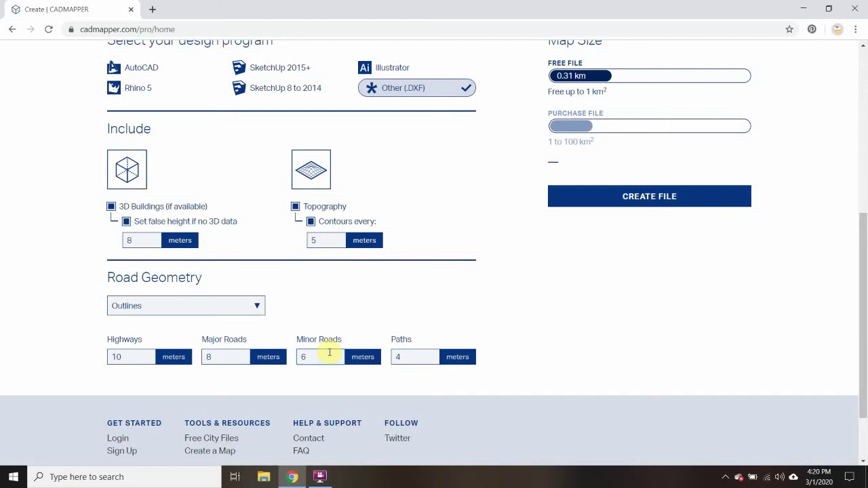
{"action": "double_click", "coordinate": [322, 357]}
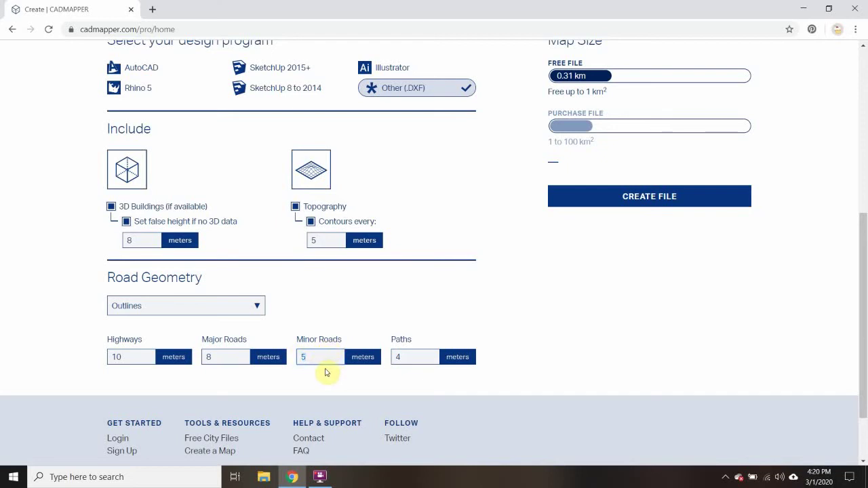
Set the width of the paths to 2 meters in the road geometry settings.
{"action": "left_click", "coordinate": [400, 355]}
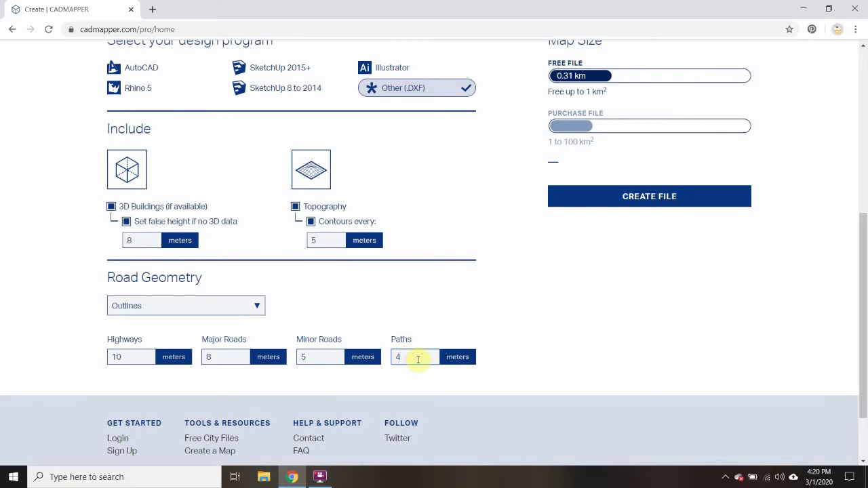
{"action": "double_click", "coordinate": [404, 357]}
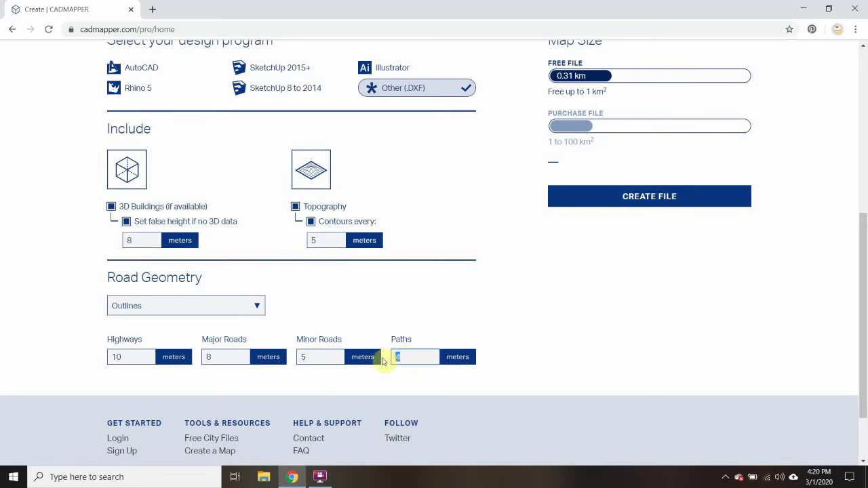
{"action": "left_click", "coordinate": [383, 361]}
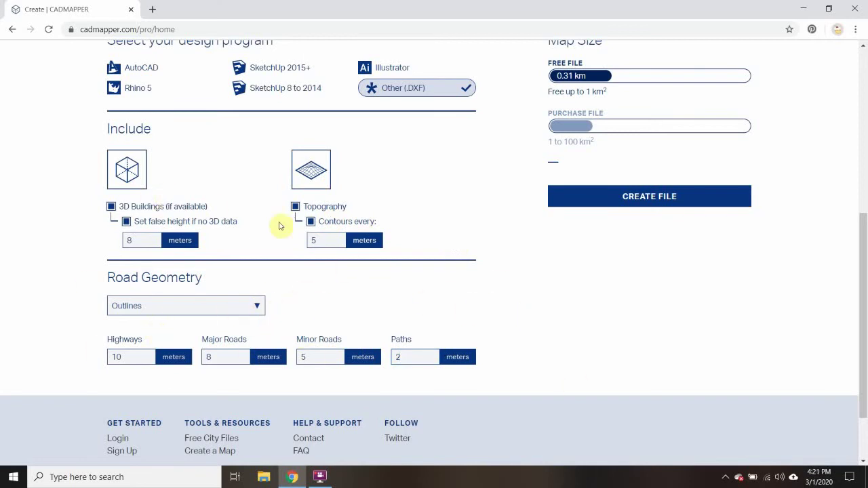
Review the export area and chosen options, and create the map file.
{"action": "scroll", "coordinate": [350, 225], "scroll_direction": "up", "scroll_amount": 2}
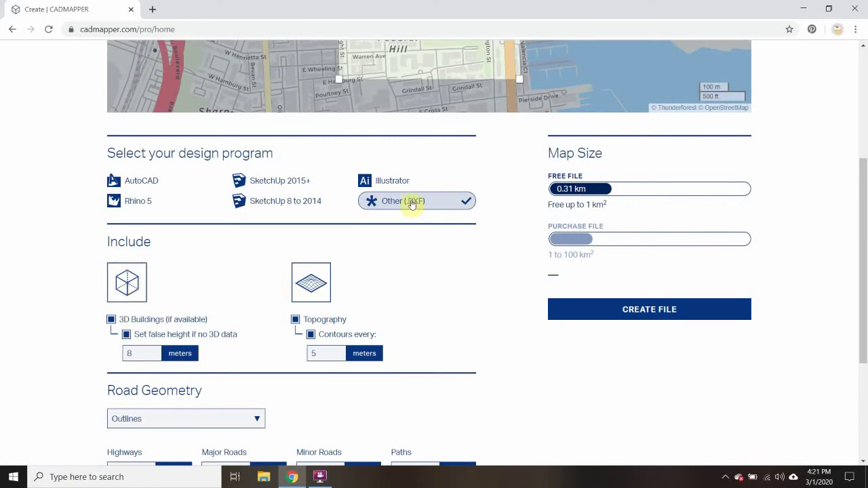
{"action": "scroll", "coordinate": [267, 128], "scroll_direction": "up", "scroll_amount": 3}
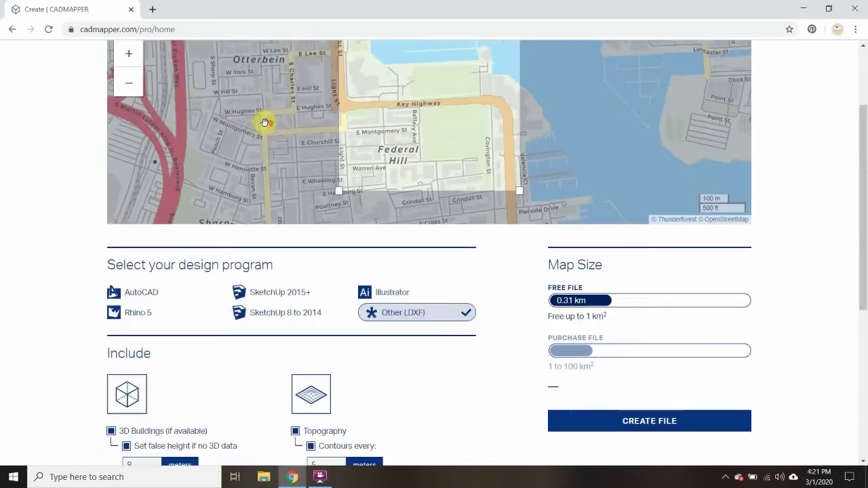
{"action": "scroll", "coordinate": [267, 249], "scroll_direction": "down", "scroll_amount": 2}
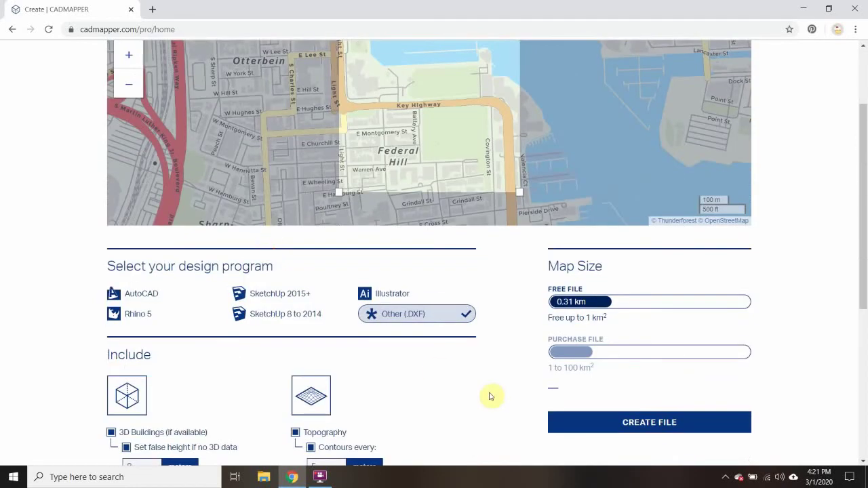
{"action": "left_click", "coordinate": [661, 424]}
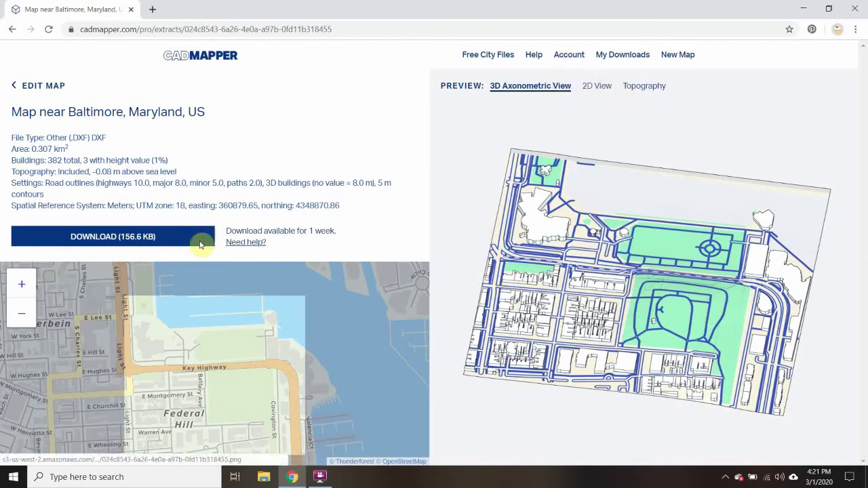
Download the finished Baltimore map zip and show it in its download folder.
{"action": "left_click", "coordinate": [134, 243]}
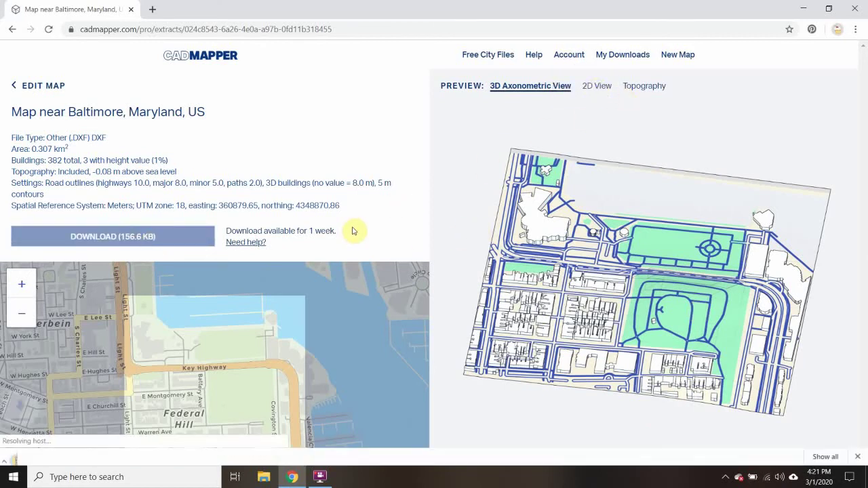
{"action": "right_click", "coordinate": [73, 445]}
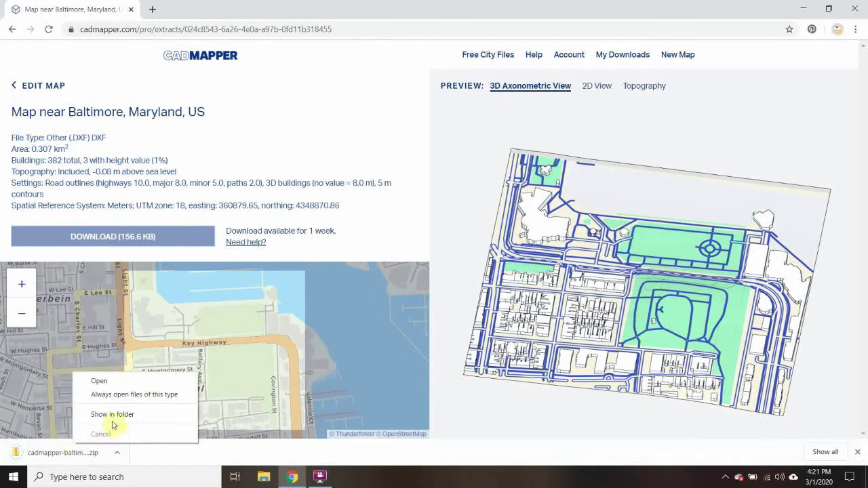
{"action": "left_click", "coordinate": [110, 413]}
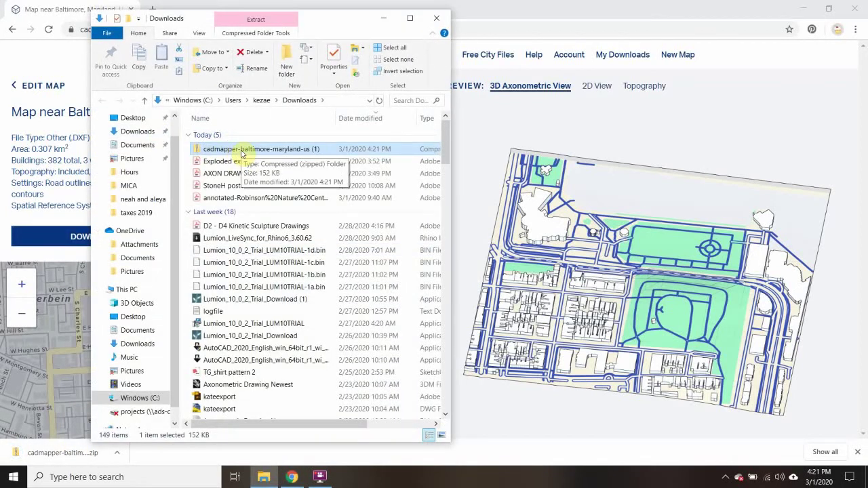
Create a folder named Week 7 inside the MICA folder in a second File Explorer window and open it.
{"action": "key", "text": "ctrl+n"}
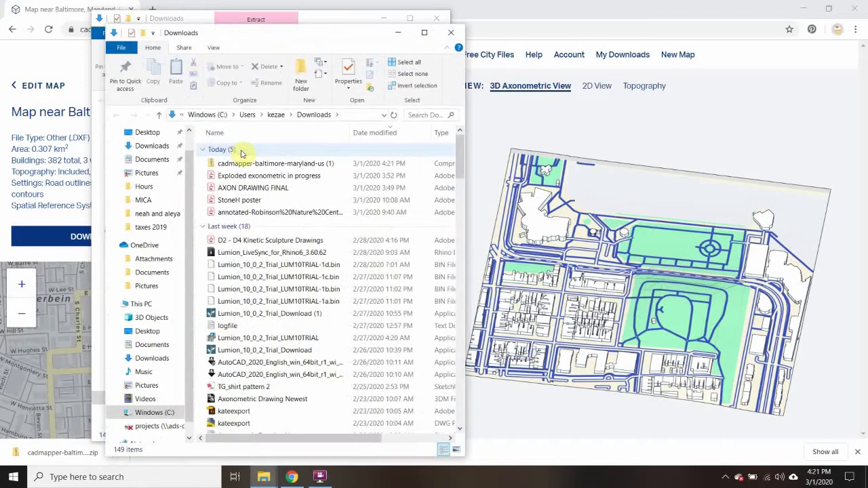
{"action": "left_click", "coordinate": [154, 202]}
{"action": "left_click", "coordinate": [154, 202]}
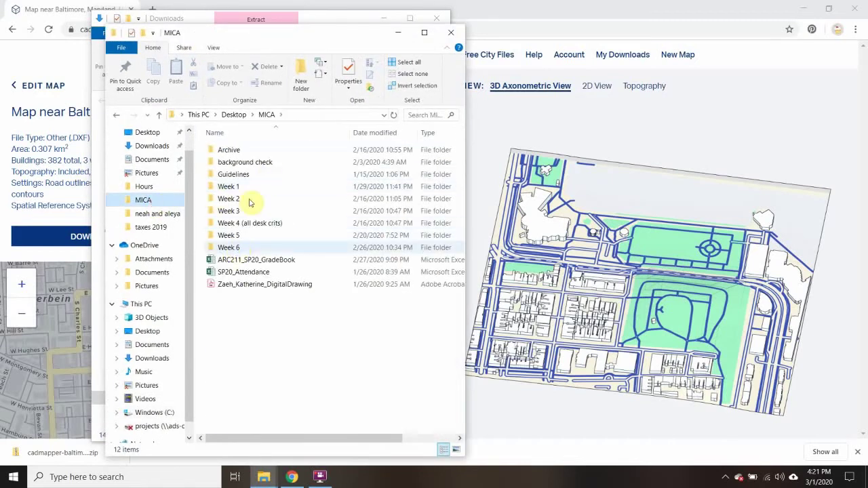
{"action": "key", "text": "ctrl+shift+n"}
{"action": "type", "text": "Week 7"}
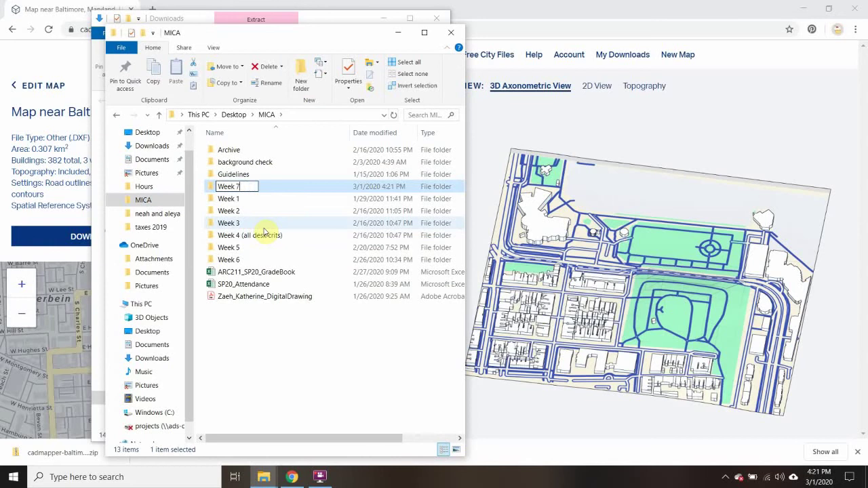
{"action": "double_click", "coordinate": [211, 188]}
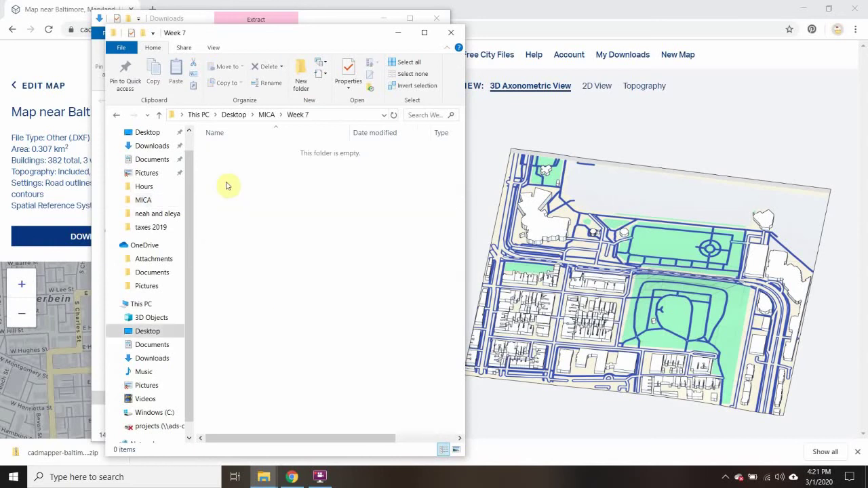
Move the cadmapper-baltimore-maryland-us (1) zip from Downloads into the Week 7 folder and extract all its contents there.
{"action": "left_click_drag", "start_coordinate": [266, 36], "coordinate": [526, 33]}
{"action": "left_click_drag", "start_coordinate": [245, 141], "coordinate": [510, 145]}
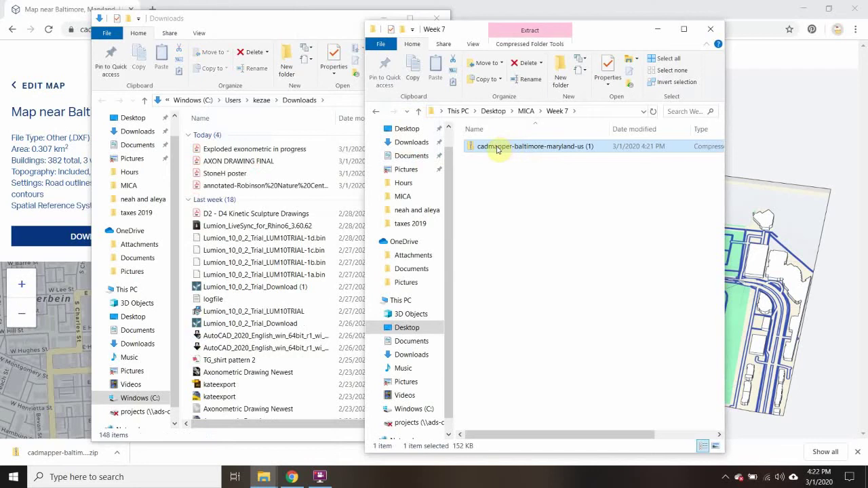
{"action": "double_click", "coordinate": [497, 148]}
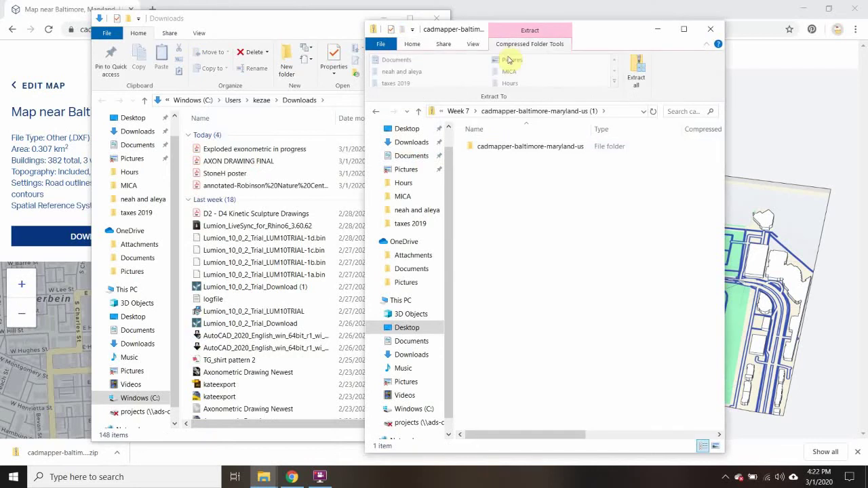
{"action": "left_click", "coordinate": [640, 70]}
{"action": "left_click", "coordinate": [524, 352]}
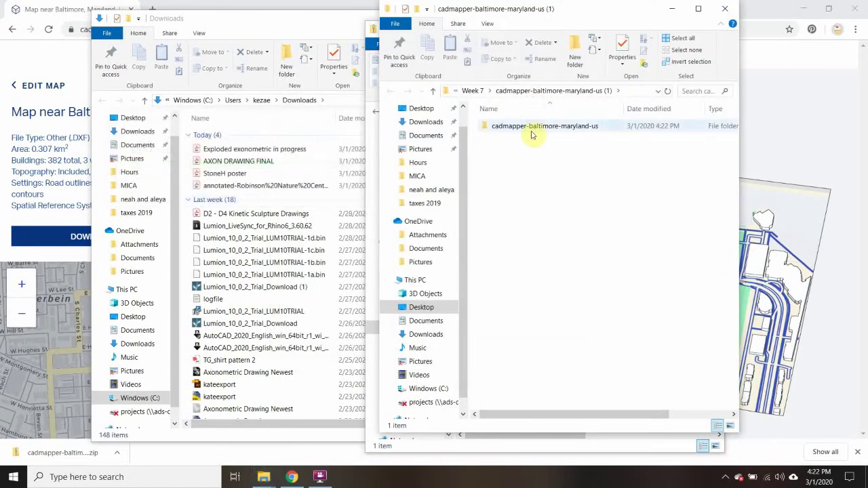
Find Rhino 6 among the installed programs and launch it.
{"action": "left_click", "coordinate": [93, 477]}
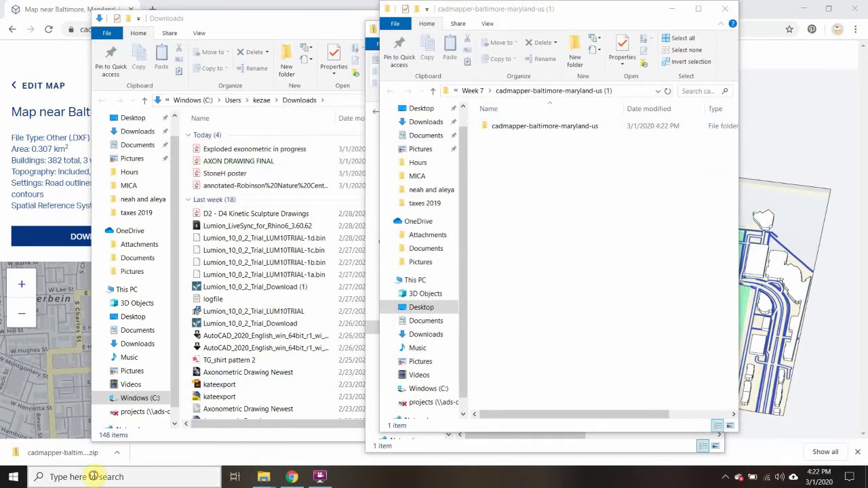
{"action": "type", "text": "rhino"}
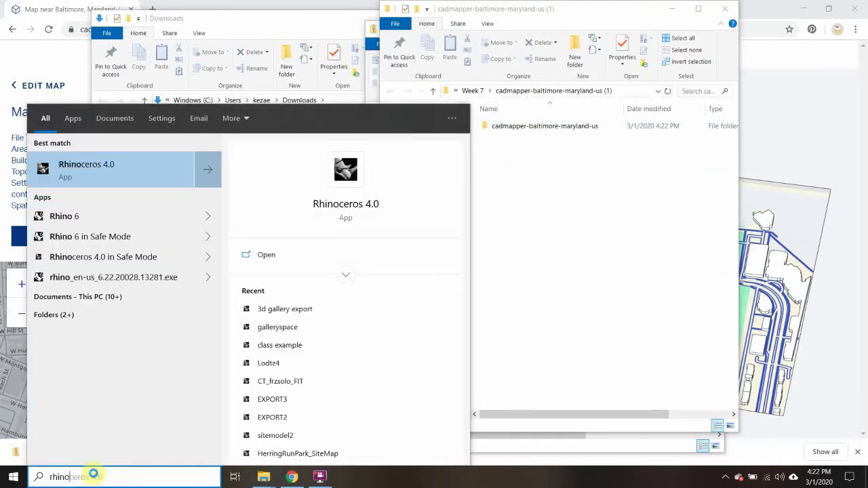
{"action": "left_click", "coordinate": [76, 217]}
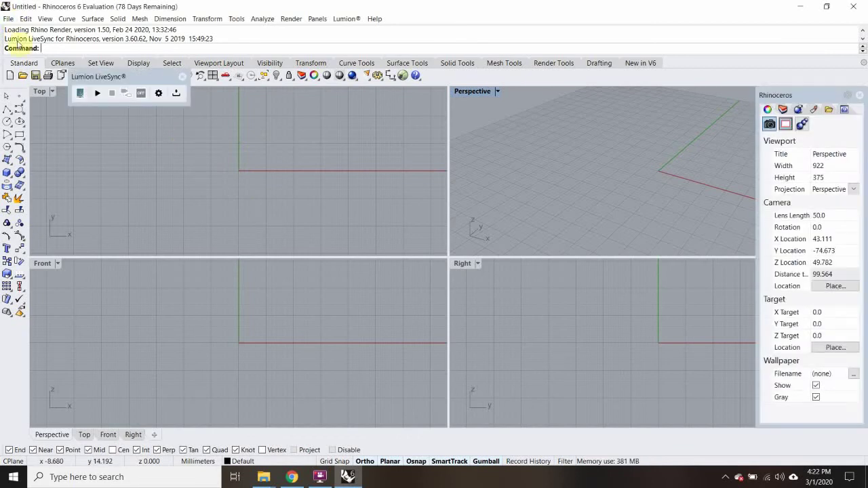
Import the cadmapper-baltimore-maryland-us drawing from the extracted folder in MICA's Week 7, keeping the default DWG/DXF import options.
{"action": "left_click", "coordinate": [11, 20]}
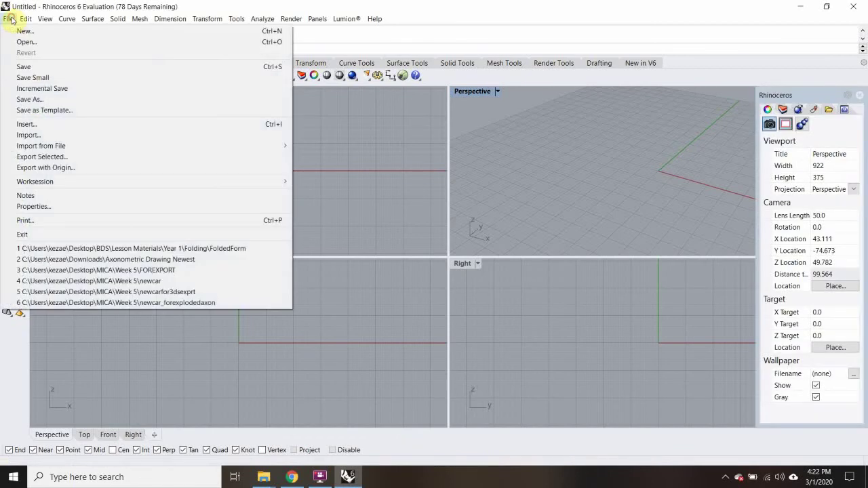
{"action": "left_click", "coordinate": [32, 135]}
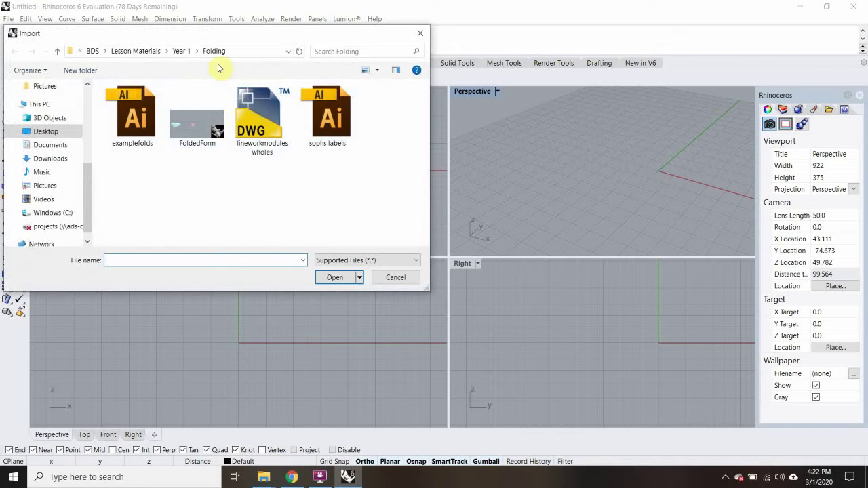
{"action": "left_click", "coordinate": [52, 133]}
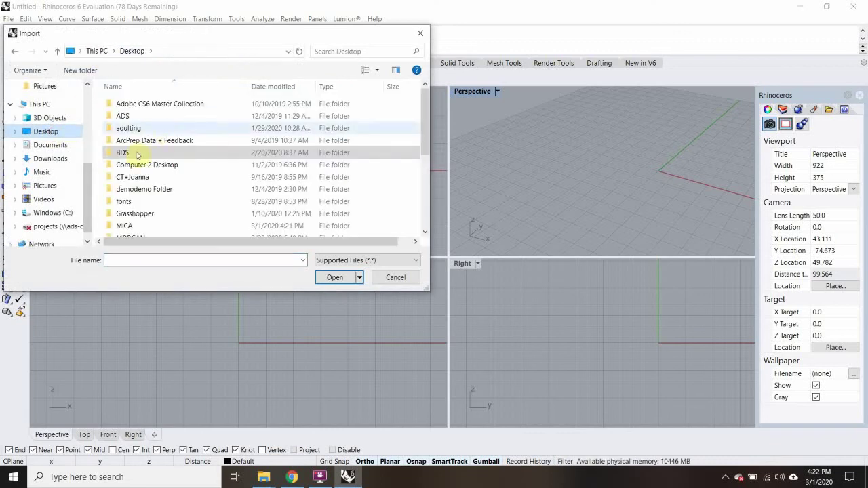
{"action": "double_click", "coordinate": [134, 226]}
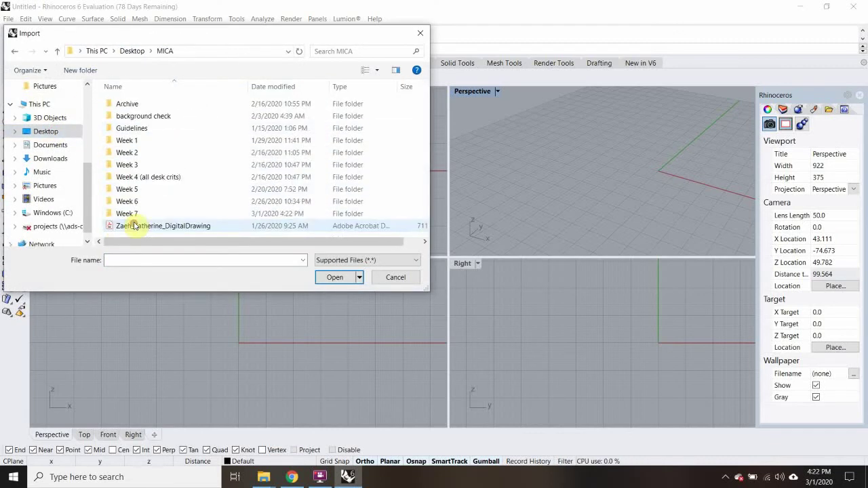
{"action": "double_click", "coordinate": [133, 212]}
{"action": "double_click", "coordinate": [145, 105]}
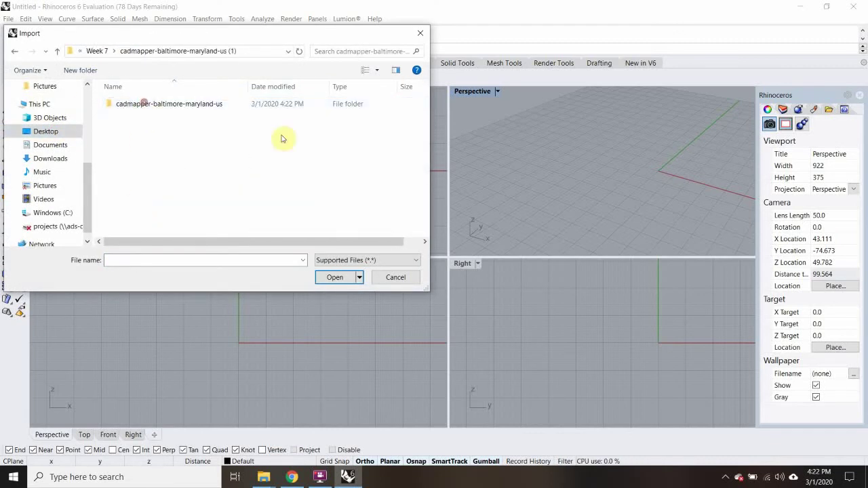
{"action": "double_click", "coordinate": [156, 103]}
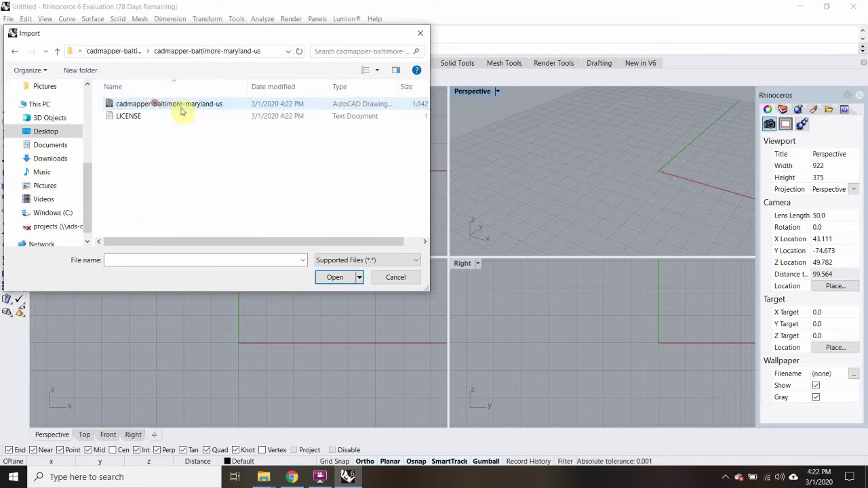
{"action": "left_click", "coordinate": [141, 104]}
{"action": "left_click", "coordinate": [336, 278]}
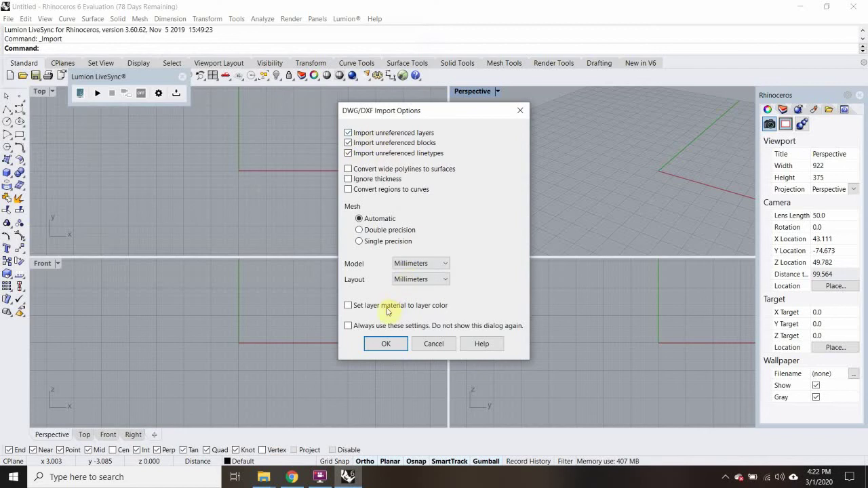
{"action": "left_click", "coordinate": [384, 344]}
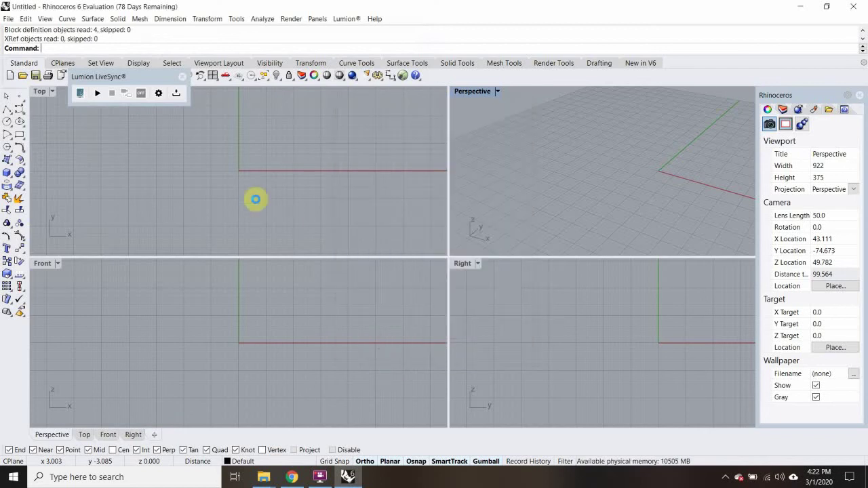
Check the imported map in the Top viewport and set the Perspective viewport's display mode to Shaded.
{"action": "double_click", "coordinate": [40, 92]}
{"action": "scroll", "coordinate": [270, 248], "scroll_direction": "up", "scroll_amount": 8}
{"action": "left_click", "coordinate": [444, 366]}
{"action": "scroll", "coordinate": [343, 261], "scroll_direction": "down", "scroll_amount": 5}
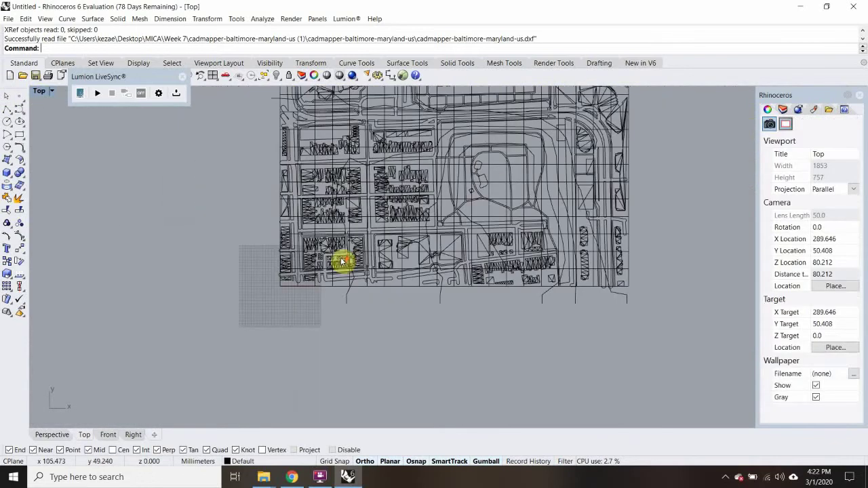
{"action": "double_click", "coordinate": [41, 91]}
{"action": "right_click_drag", "start_coordinate": [684, 178], "coordinate": [606, 128]}
{"action": "left_click", "coordinate": [498, 92]}
{"action": "left_click", "coordinate": [480, 129]}
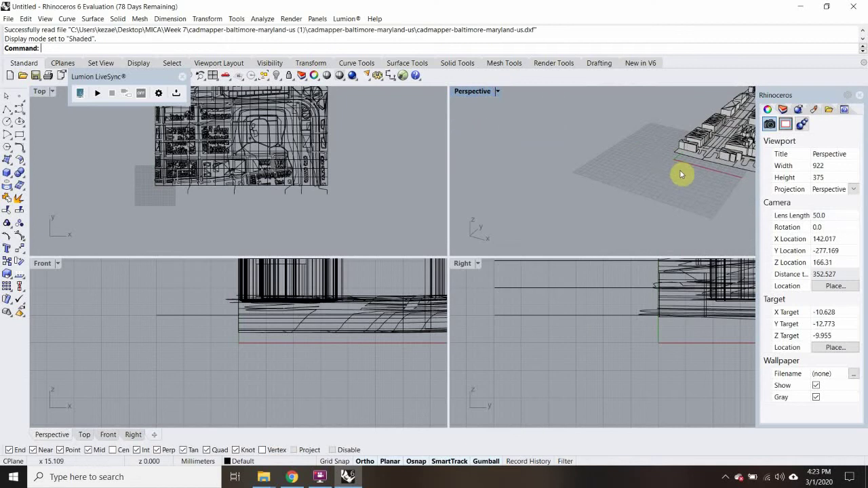
Examine the imported buildings, roads and hill terrain from several angles in the maximized Perspective viewport.
{"action": "right_click_drag", "start_coordinate": [683, 174], "coordinate": [450, 207], "text": "shift"}
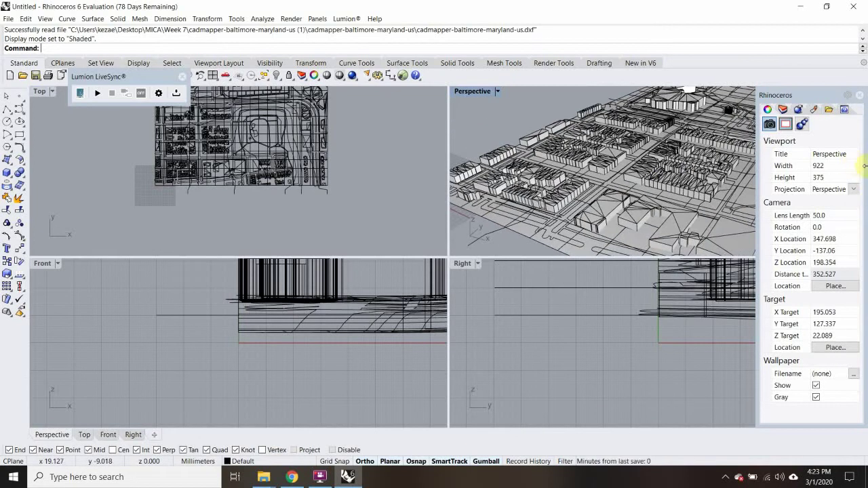
{"action": "double_click", "coordinate": [473, 91]}
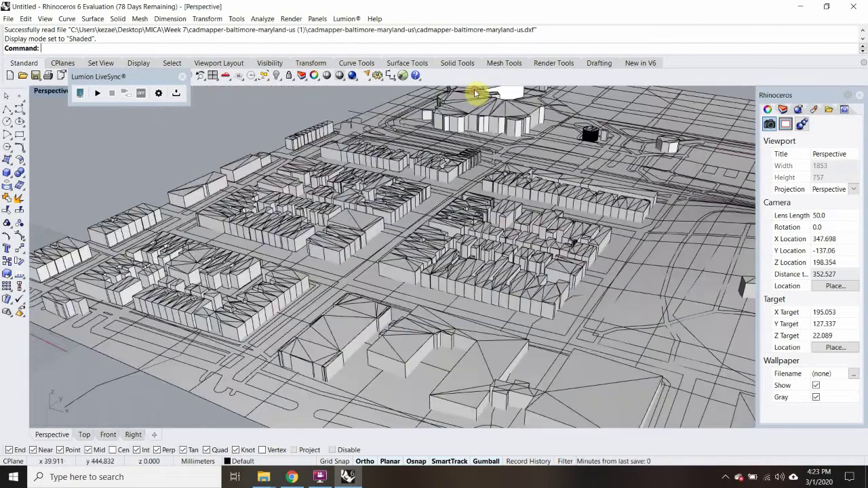
{"action": "right_click_drag", "start_coordinate": [532, 280], "coordinate": [318, 255]}
{"action": "scroll", "coordinate": [282, 276], "scroll_direction": "down", "scroll_amount": 6}
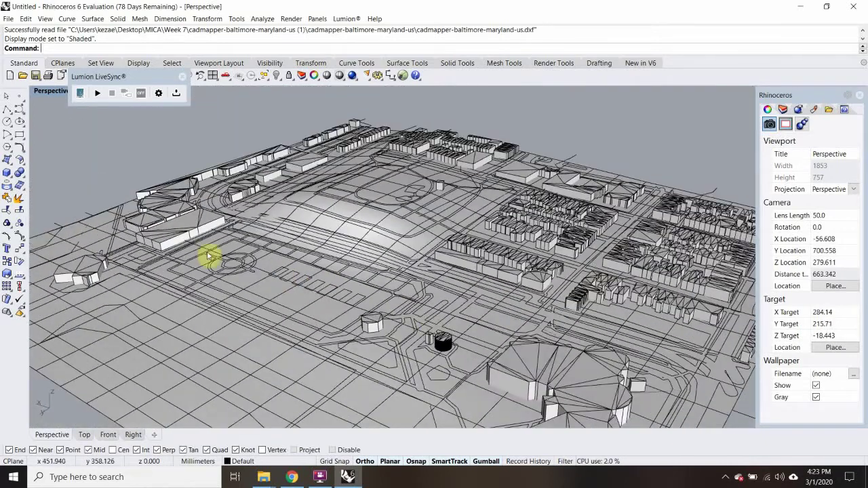
{"action": "right_click_drag", "start_coordinate": [432, 326], "coordinate": [453, 302], "text": "shift"}
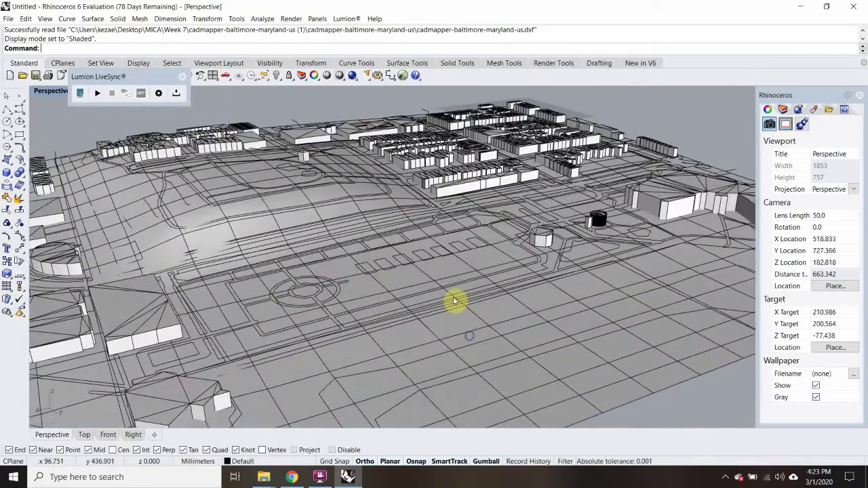
{"action": "scroll", "coordinate": [423, 191], "scroll_direction": "up", "scroll_amount": 6}
{"action": "scroll", "coordinate": [414, 153], "scroll_direction": "up", "scroll_amount": 4}
{"action": "scroll", "coordinate": [413, 153], "scroll_direction": "down", "scroll_amount": 6}
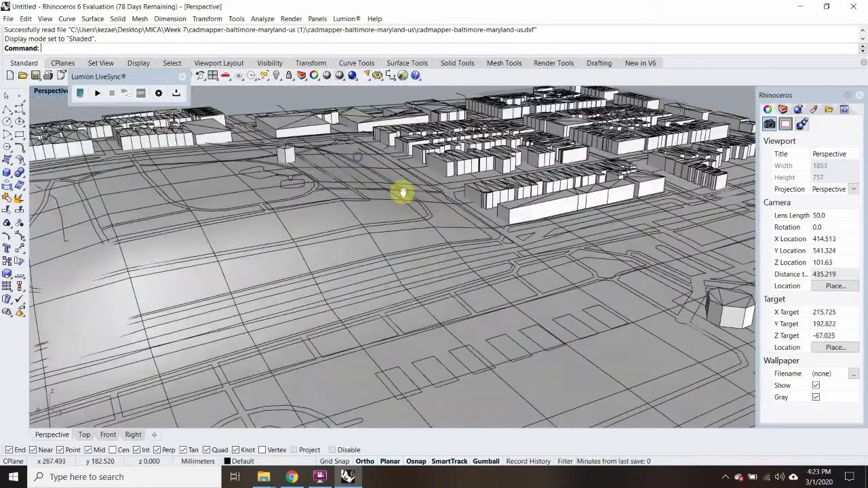
Replace the maximized Perspective viewport with a maximized Top viewport showing the path around the hill's upper corner.
{"action": "right_click_drag", "start_coordinate": [244, 236], "coordinate": [407, 260]}
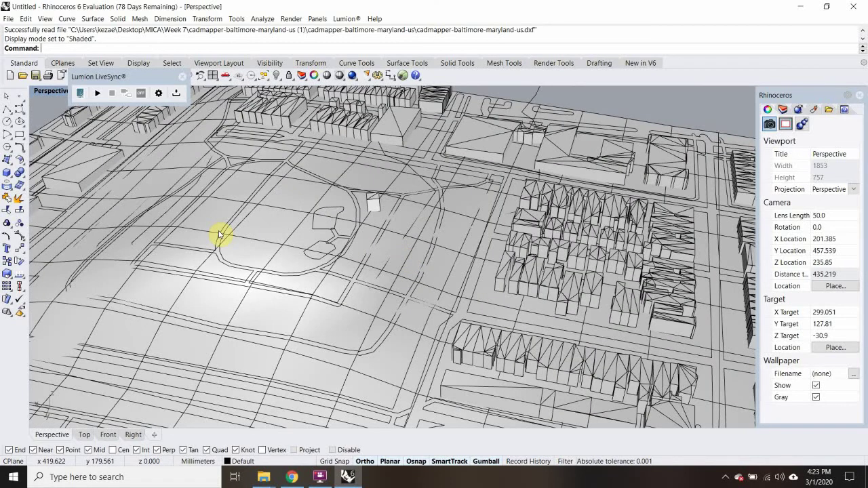
{"action": "scroll", "coordinate": [219, 235], "scroll_direction": "down", "scroll_amount": 6}
{"action": "right_click_drag", "start_coordinate": [276, 232], "coordinate": [235, 283]}
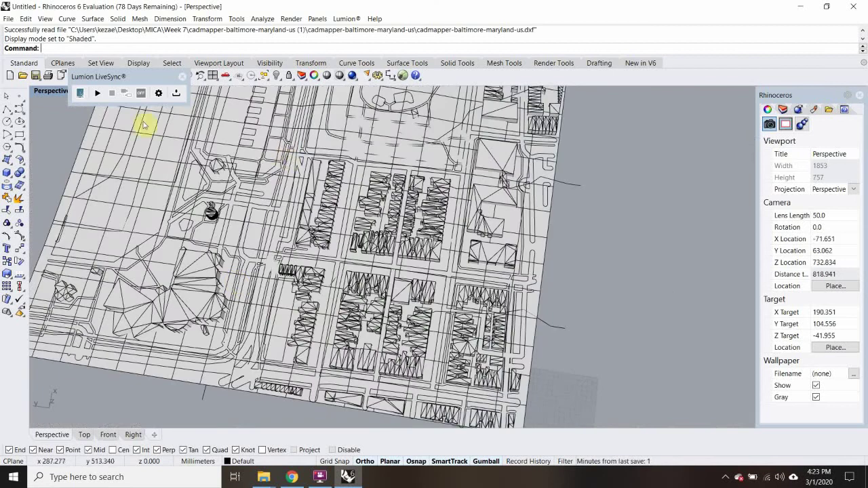
{"action": "double_click", "coordinate": [48, 92]}
{"action": "double_click", "coordinate": [39, 91]}
{"action": "scroll", "coordinate": [493, 141], "scroll_direction": "up", "scroll_amount": 6}
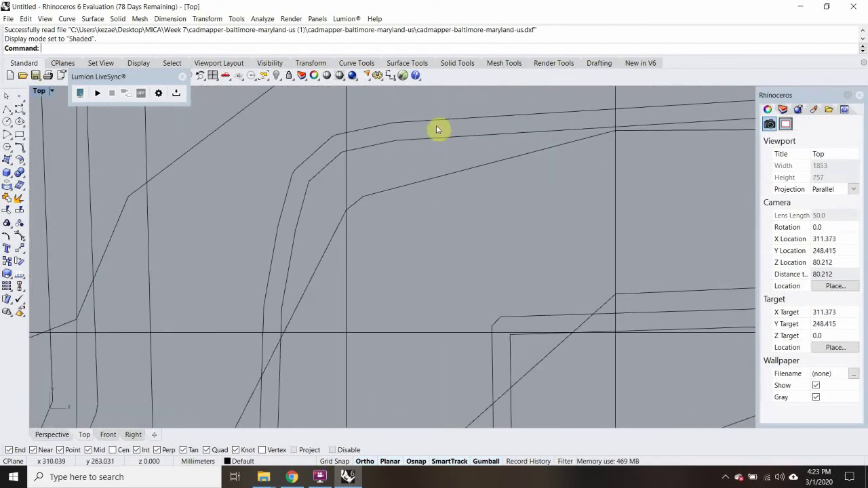
Check the document's model units and leave the settings as they are.
{"action": "key", "text": "Escape"}
{"action": "type", "text": "Units"}
{"action": "key", "text": "Return"}
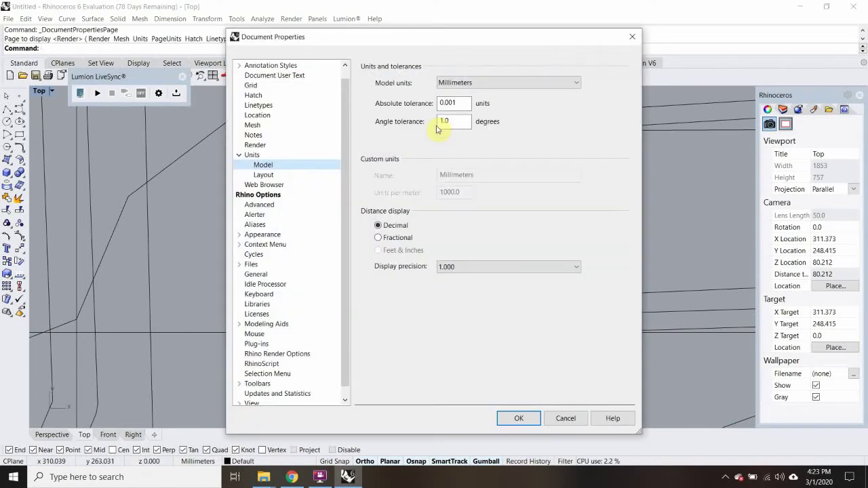
{"action": "left_click", "coordinate": [566, 418]}
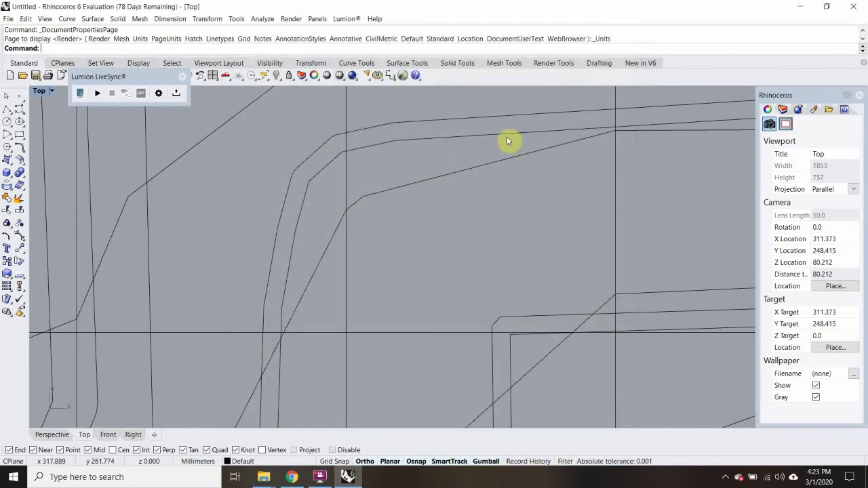
Measure the distance between the two edge lines of the path at the hill's upper corner.
{"action": "type", "text": "Dist"}
{"action": "key", "text": "Return"}
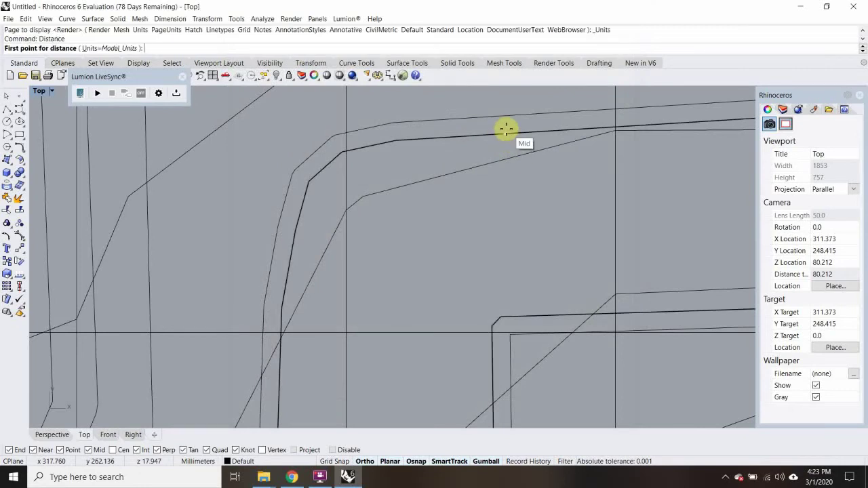
{"action": "left_click", "coordinate": [505, 134]}
{"action": "left_click", "coordinate": [504, 115]}
{"action": "scroll", "coordinate": [503, 117], "scroll_direction": "up", "scroll_amount": 3}
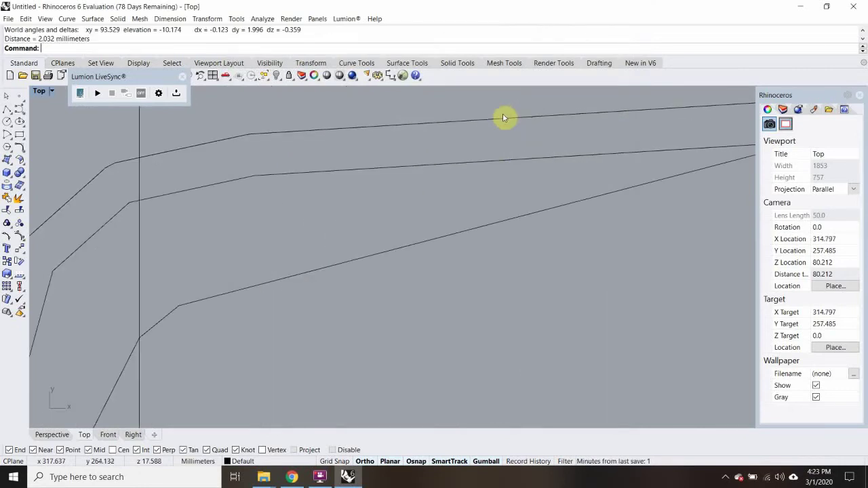
Set the model units to Meters without scaling the model.
{"action": "scroll", "coordinate": [499, 146], "scroll_direction": "down", "scroll_amount": 6}
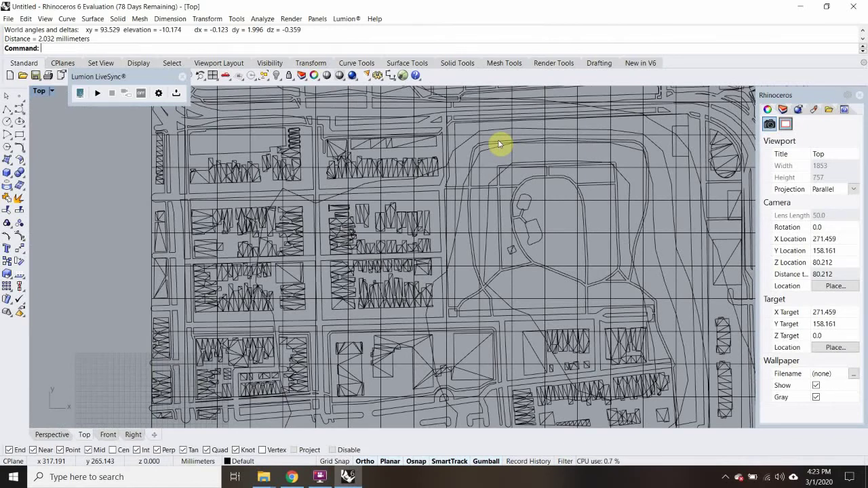
{"action": "type", "text": "its"}
{"action": "key", "text": "Return"}
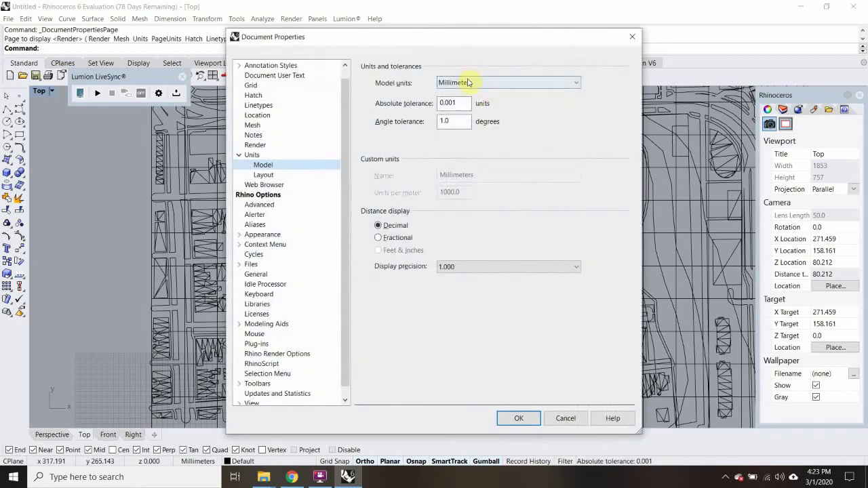
{"action": "left_click", "coordinate": [467, 82]}
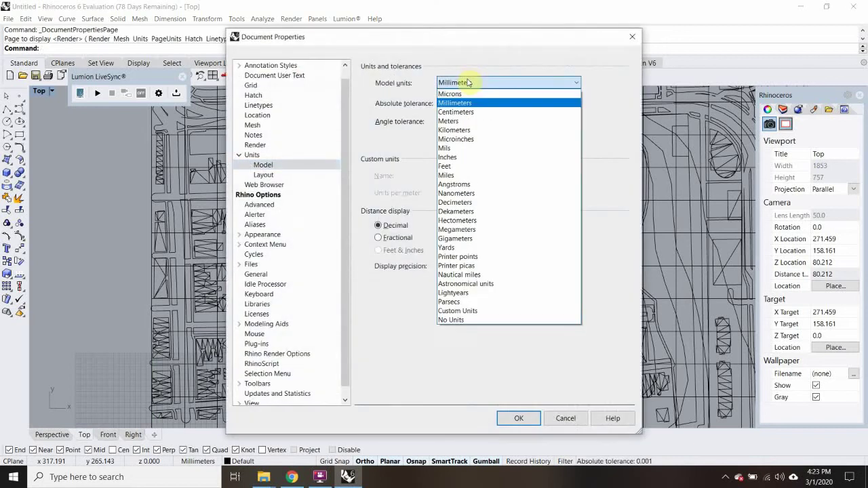
{"action": "left_click", "coordinate": [445, 119]}
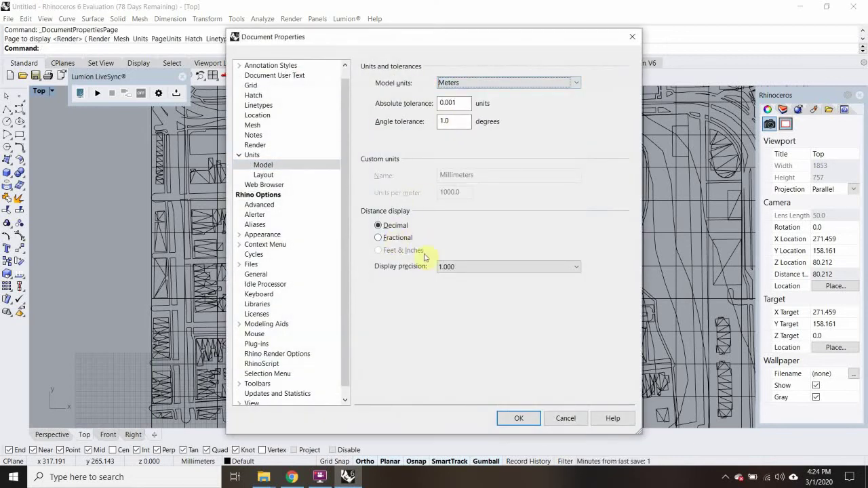
{"action": "left_click", "coordinate": [516, 416]}
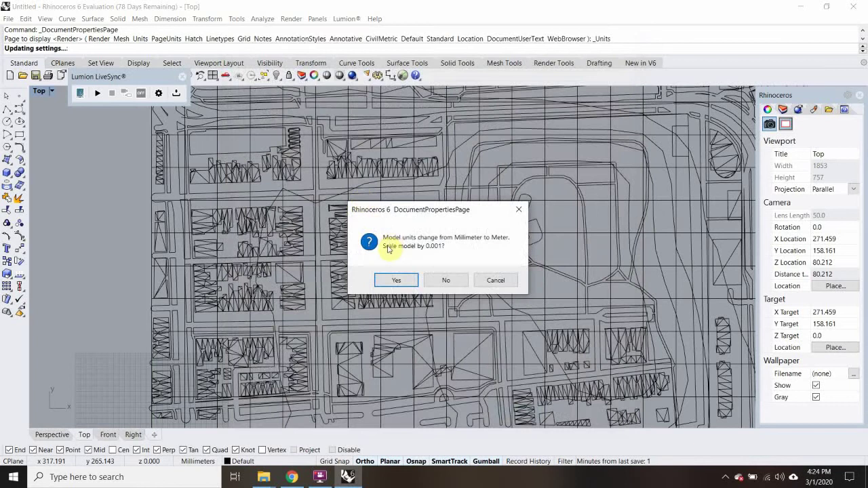
{"action": "left_click", "coordinate": [448, 281]}
Measure the width of the path along the hill's upper edge in meters.
{"action": "scroll", "coordinate": [546, 143], "scroll_direction": "up", "scroll_amount": 5}
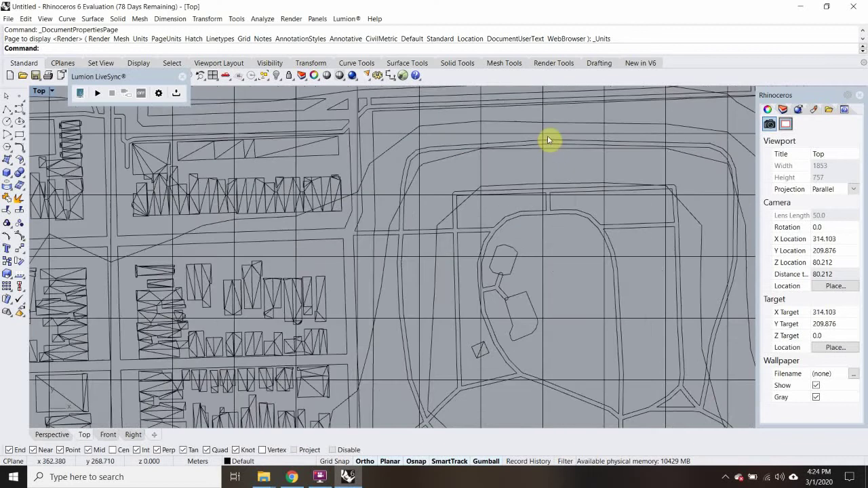
{"action": "key", "text": "Return"}
{"action": "scroll", "coordinate": [542, 143], "scroll_direction": "up", "scroll_amount": 5}
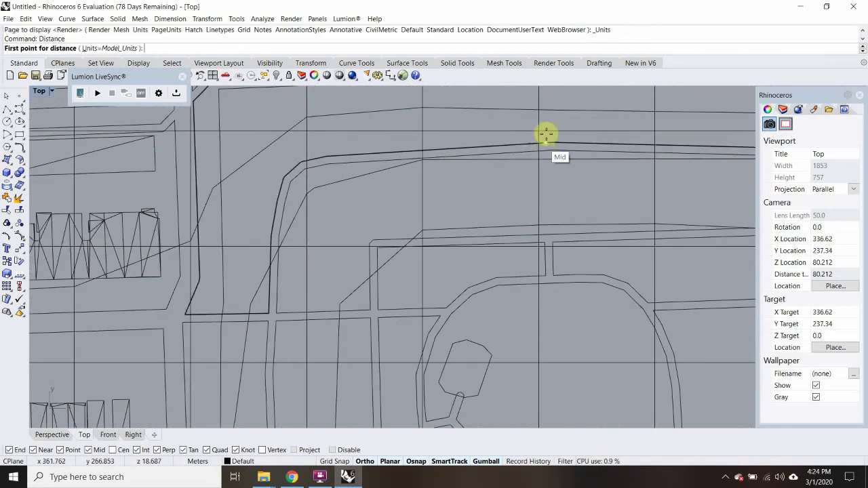
{"action": "left_click", "coordinate": [378, 152]}
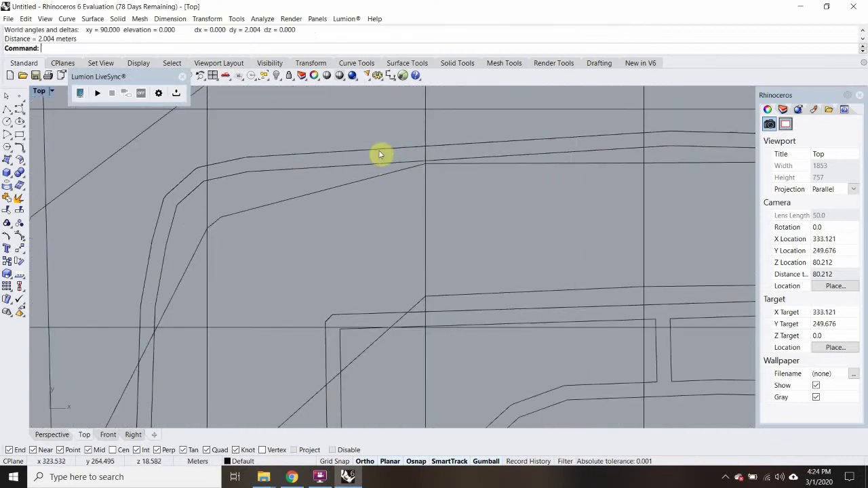
Set the model units to Feet with Feet & Inches display at 1' 1-1/16" precision, scaling the model by 3.28084.
{"action": "scroll", "coordinate": [380, 154], "scroll_direction": "down", "scroll_amount": 8}
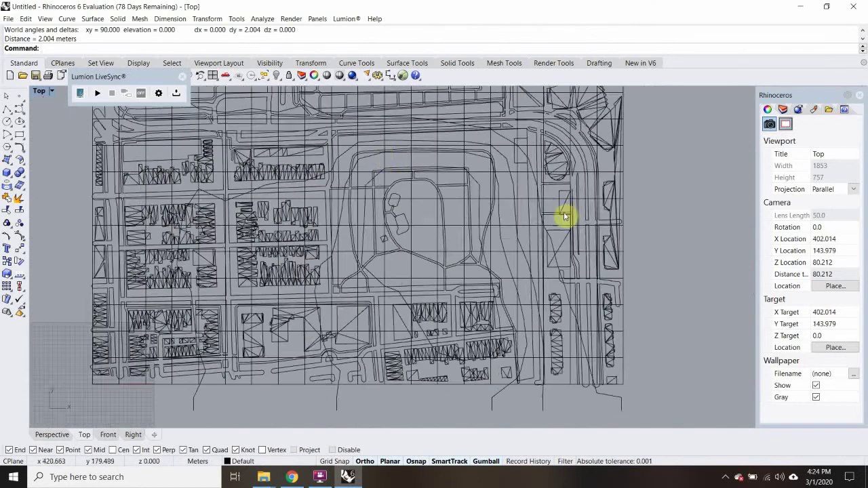
{"action": "right_click_drag", "start_coordinate": [370, 189], "coordinate": [362, 243]}
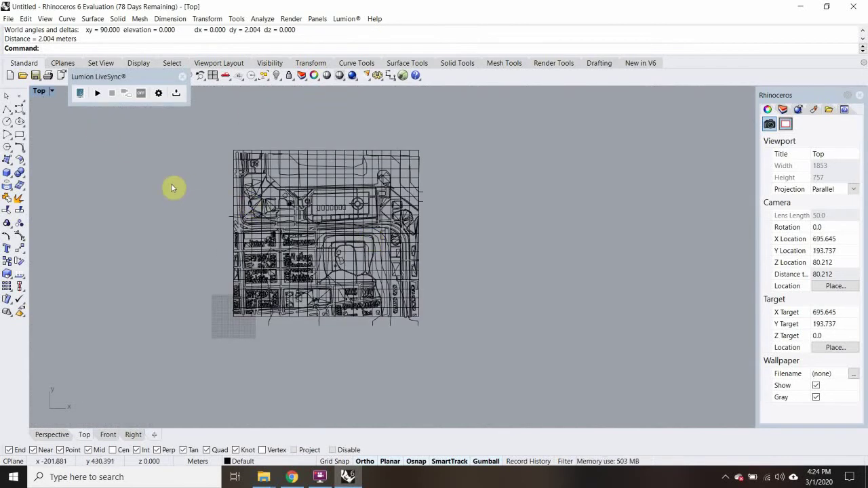
{"action": "key", "text": "Return"}
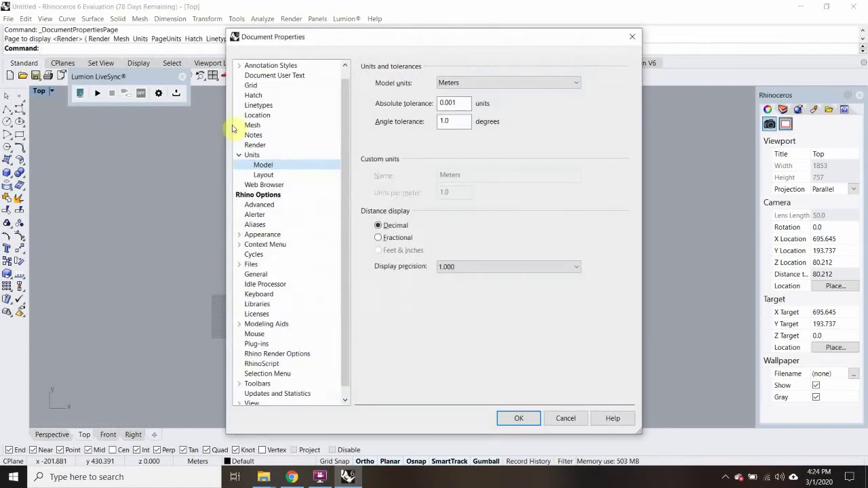
{"action": "left_click", "coordinate": [543, 84]}
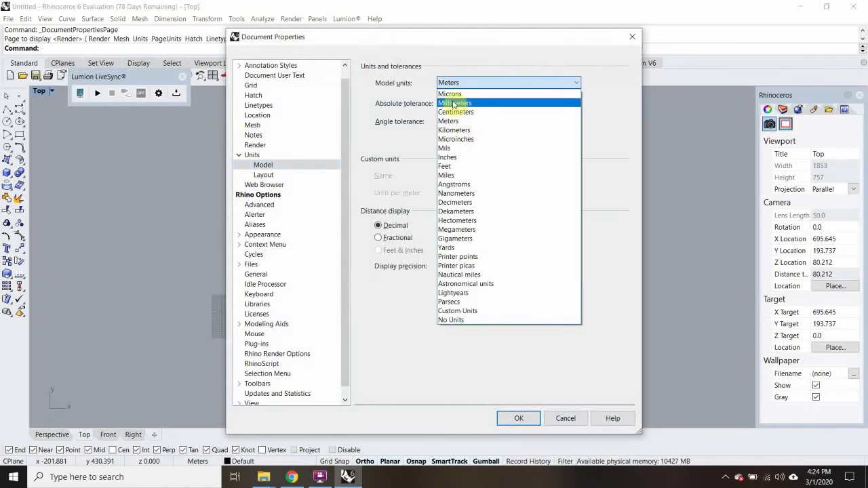
{"action": "left_click", "coordinate": [445, 166]}
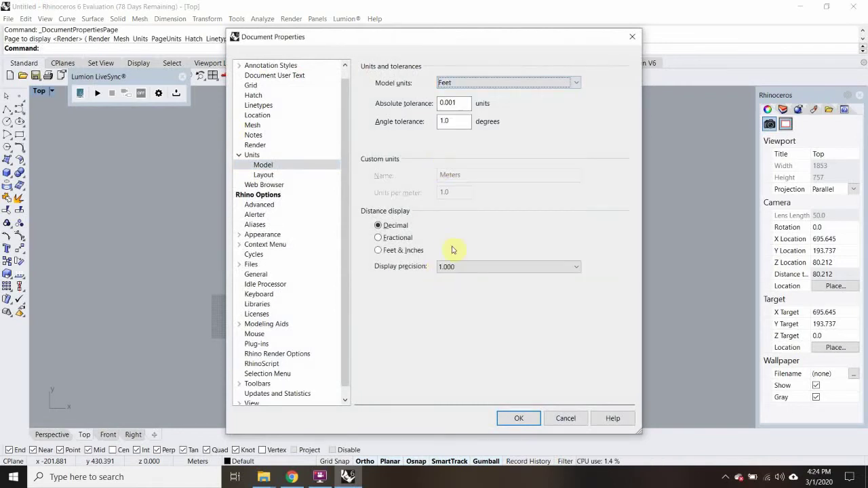
{"action": "left_click", "coordinate": [404, 252]}
{"action": "left_click", "coordinate": [471, 267]}
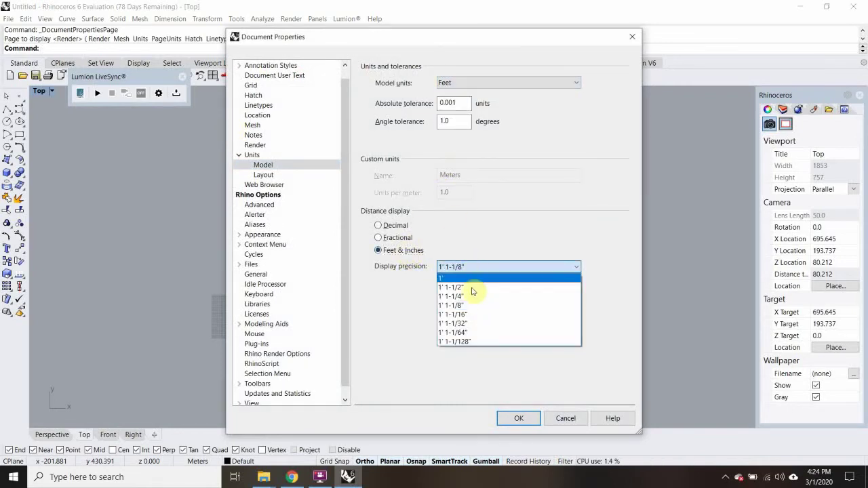
{"action": "left_click", "coordinate": [468, 313]}
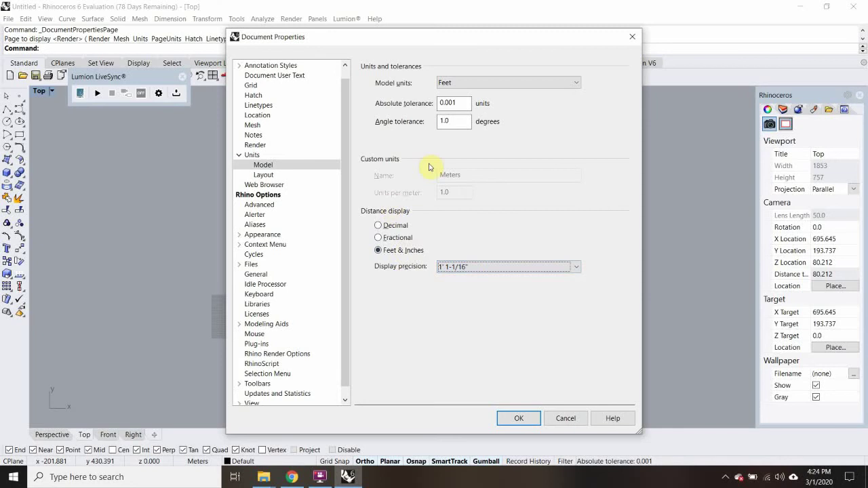
{"action": "left_click", "coordinate": [518, 417]}
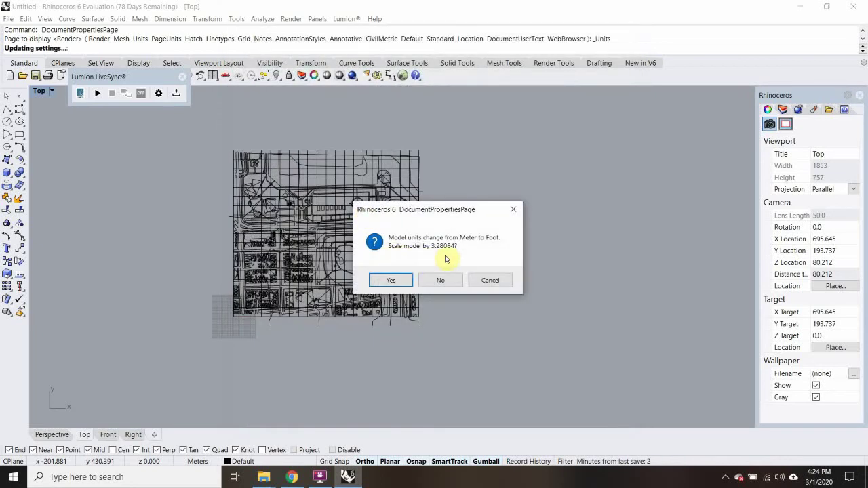
{"action": "left_click", "coordinate": [390, 282]}
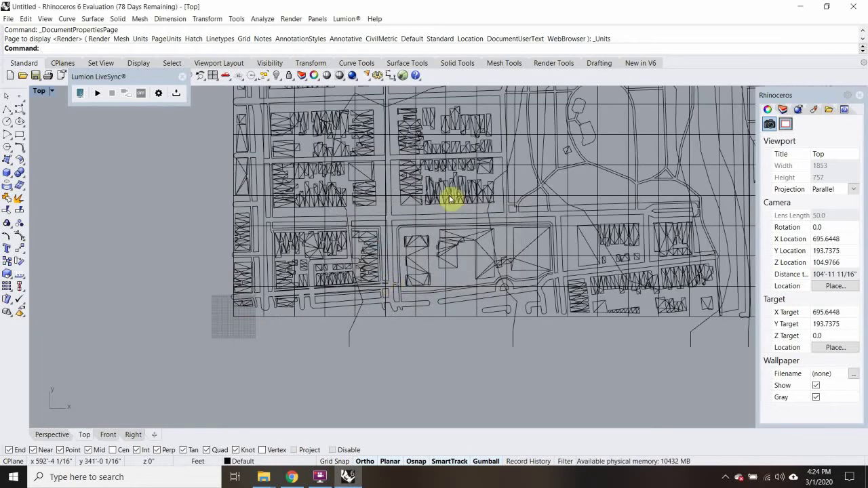
Measure the path's width at the hill's upper corner in feet and inches.
{"action": "scroll", "coordinate": [439, 198], "scroll_direction": "up", "scroll_amount": 3}
{"action": "scroll", "coordinate": [392, 227], "scroll_direction": "up", "scroll_amount": 6}
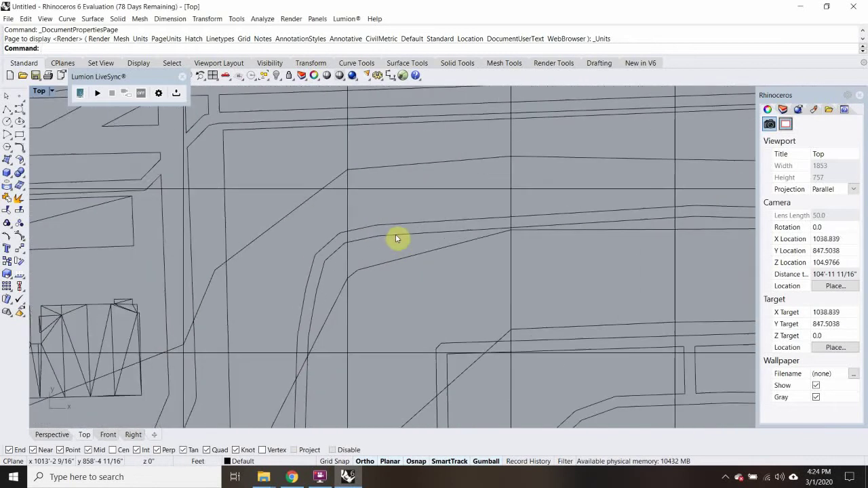
{"action": "type", "text": "Dis"}
{"action": "key", "text": "Return"}
{"action": "left_click", "coordinate": [395, 234]}
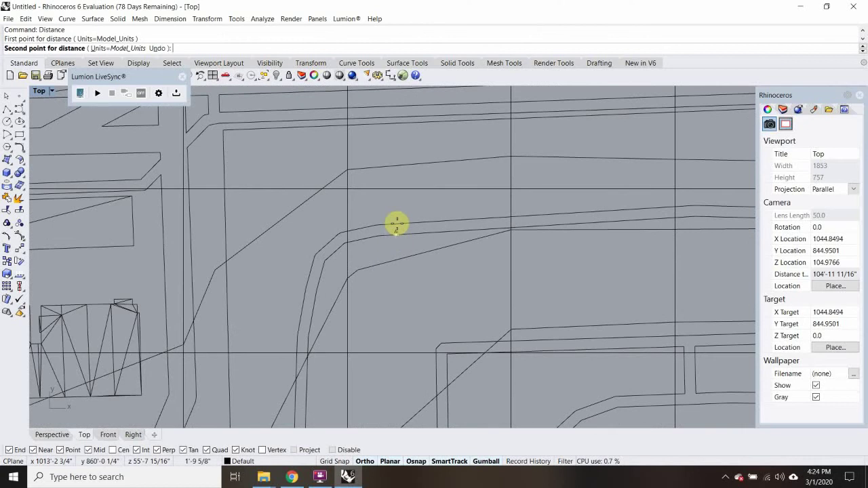
{"action": "scroll", "coordinate": [393, 230], "scroll_direction": "up", "scroll_amount": 3}
{"action": "left_click", "coordinate": [390, 223]}
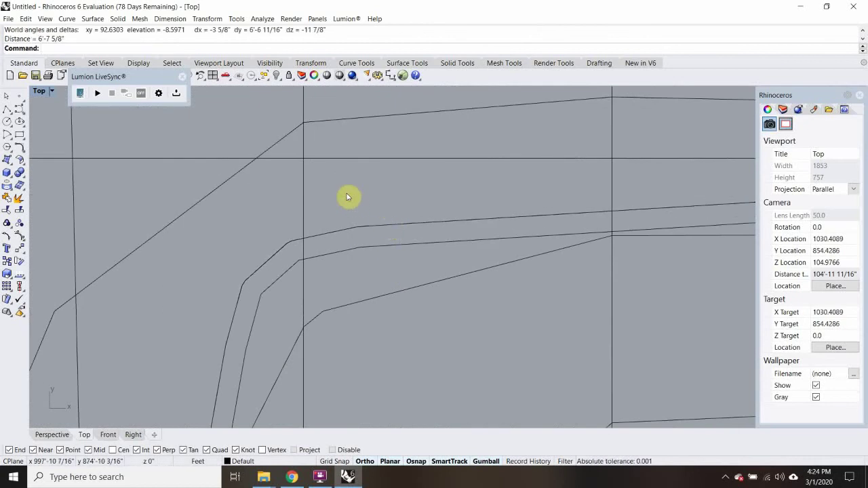
Show the layer list wide enough to include layer colors and set the buildings layer's color to Brown.
{"action": "scroll", "coordinate": [345, 197], "scroll_direction": "down", "scroll_amount": 10}
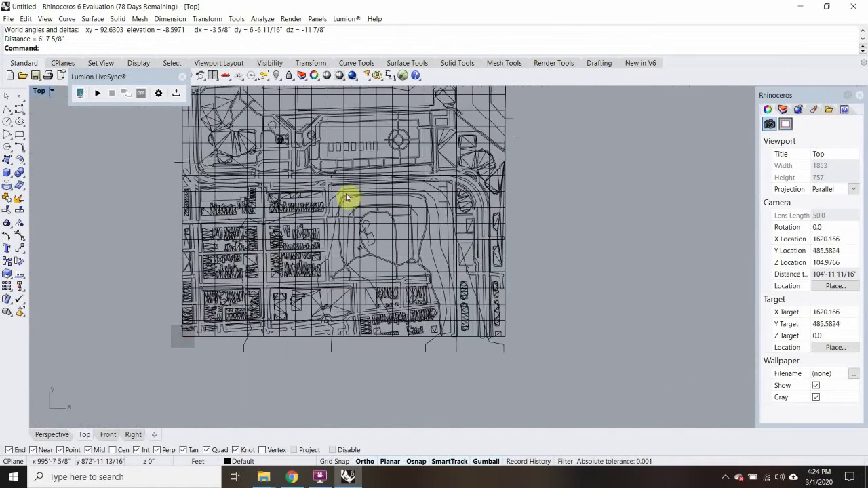
{"action": "scroll", "coordinate": [330, 183], "scroll_direction": "down", "scroll_amount": 1}
{"action": "scroll", "coordinate": [333, 178], "scroll_direction": "up", "scroll_amount": 2}
{"action": "scroll", "coordinate": [336, 173], "scroll_direction": "down", "scroll_amount": 3}
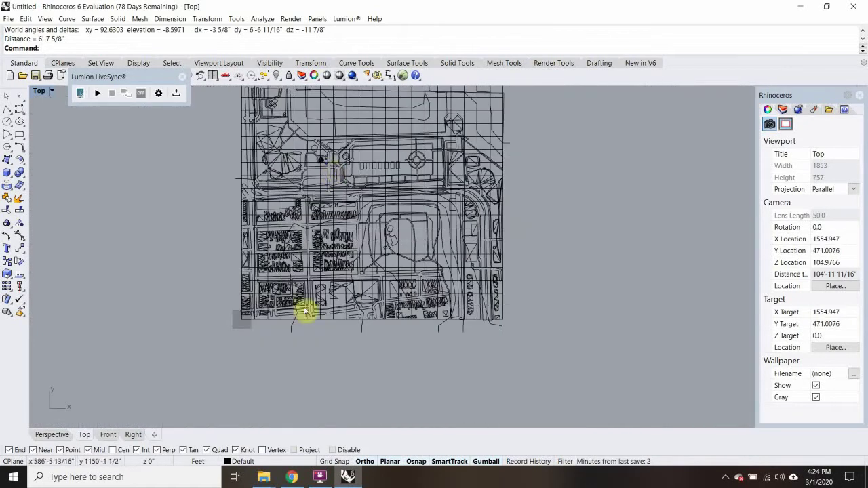
{"action": "left_click", "coordinate": [782, 110]}
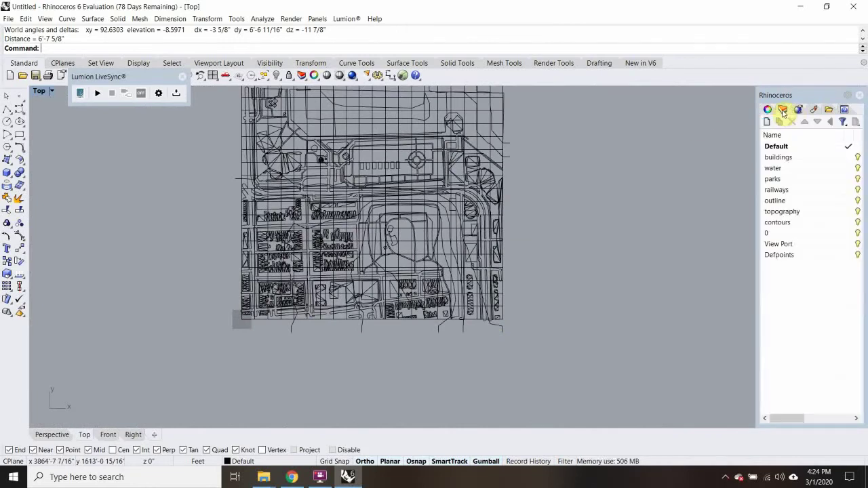
{"action": "left_click_drag", "start_coordinate": [757, 174], "coordinate": [647, 174]}
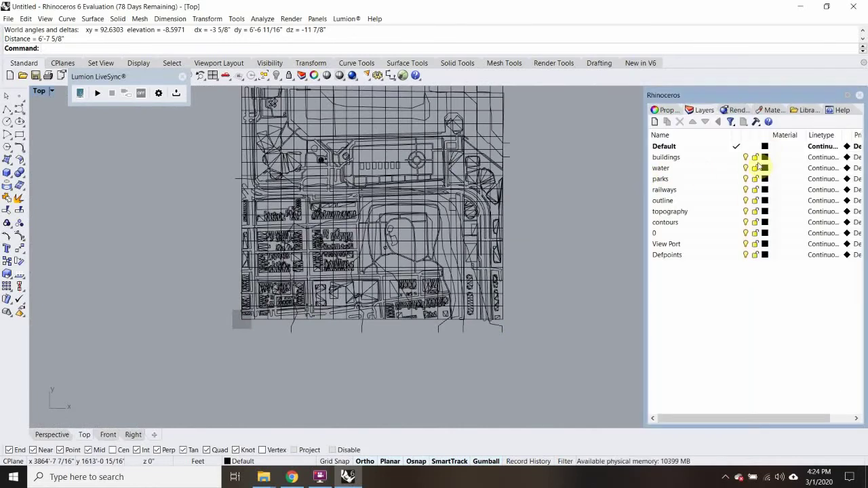
{"action": "left_click", "coordinate": [764, 157]}
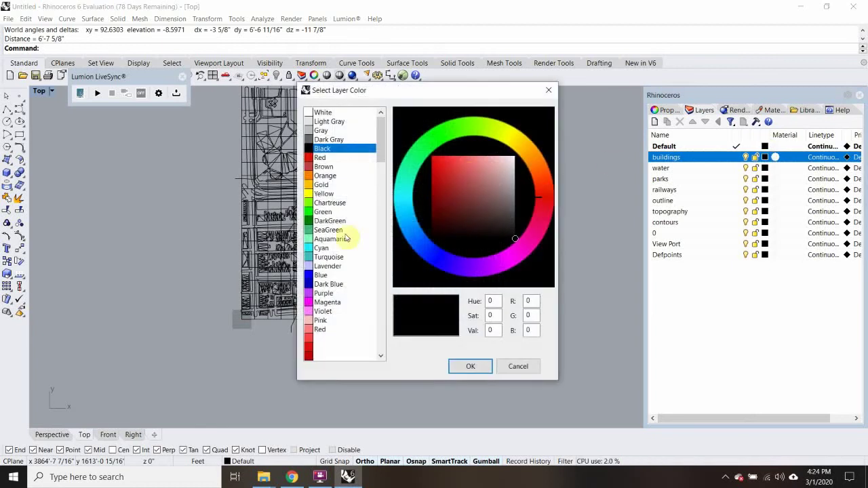
{"action": "left_click", "coordinate": [324, 167]}
{"action": "left_click", "coordinate": [471, 366]}
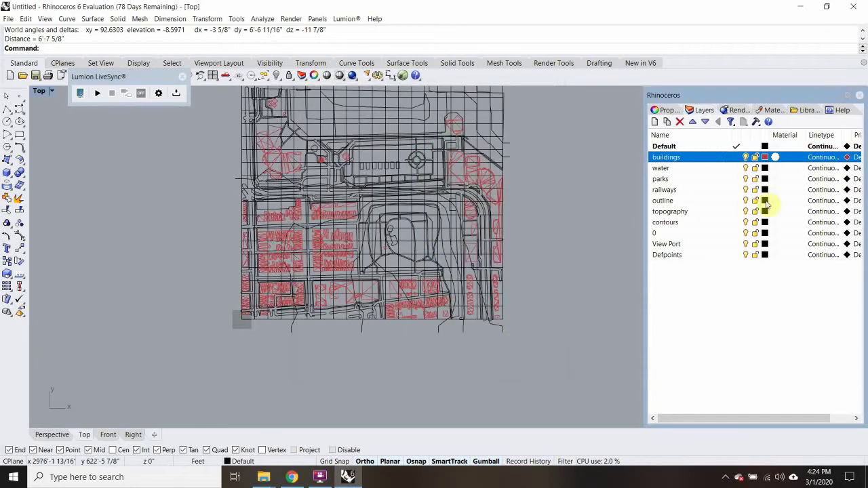
Set the water layer's color to a bright cyan-blue from the color wheel.
{"action": "left_click", "coordinate": [764, 167]}
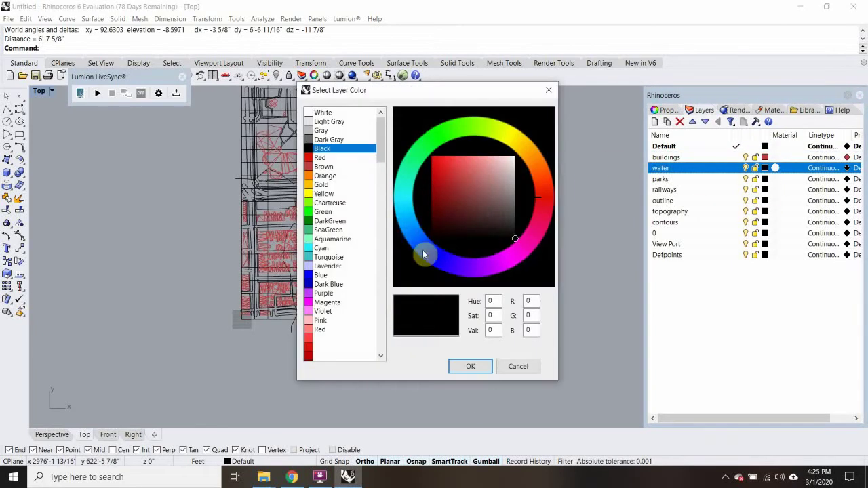
{"action": "left_click", "coordinate": [409, 213]}
{"action": "left_click", "coordinate": [471, 366]}
{"action": "mouse_move", "coordinate": [569, 196]}
{"action": "right_mouse_down"}
{"action": "mouse_move", "coordinate": [542, 238]}
{"action": "mouse_move", "coordinate": [539, 263]}
{"action": "right_mouse_up"}
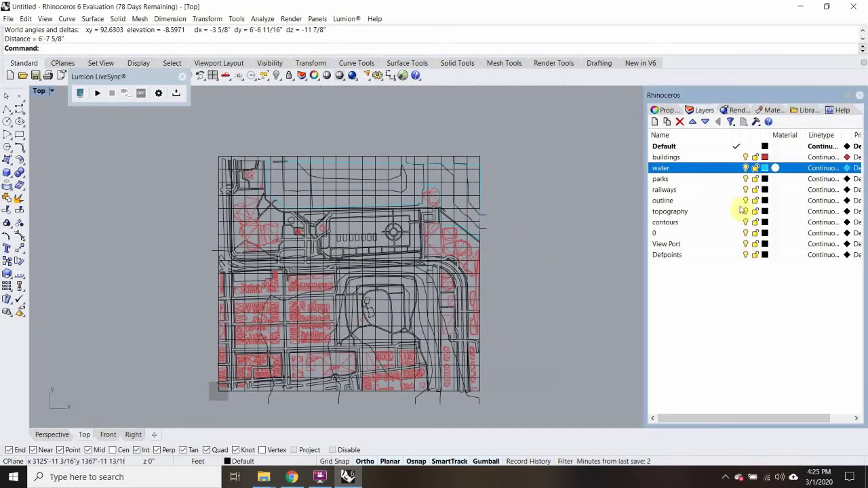
Set the parks layer's color to bright green from the color wheel.
{"action": "left_click", "coordinate": [764, 179]}
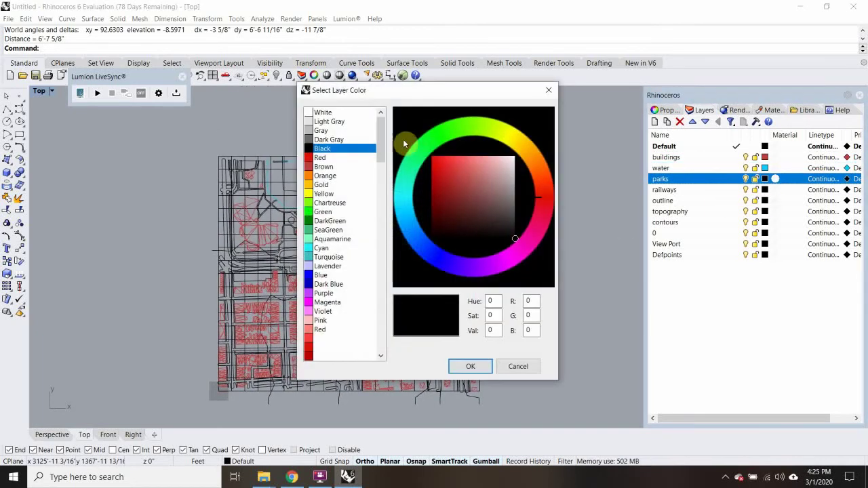
{"action": "left_click", "coordinate": [426, 142]}
{"action": "left_click", "coordinate": [468, 366]}
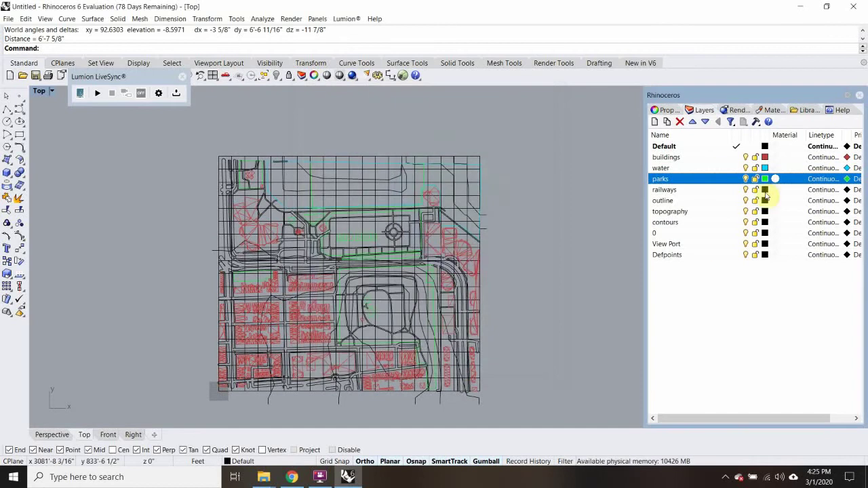
Set the railways layer's color to a medium gray.
{"action": "left_click", "coordinate": [764, 189]}
{"action": "left_click_drag", "start_coordinate": [508, 213], "coordinate": [519, 198]}
{"action": "left_click", "coordinate": [487, 360]}
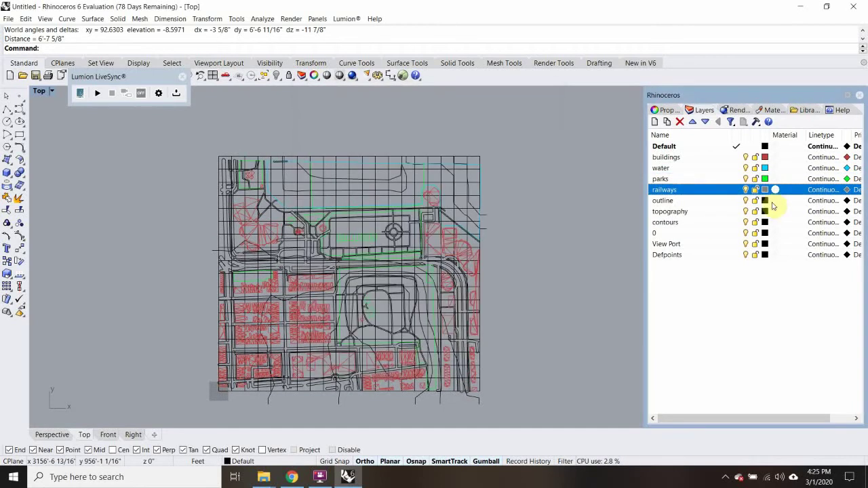
Keep the outline layer black and set the topography layer's color to a light beige.
{"action": "left_click", "coordinate": [764, 201]}
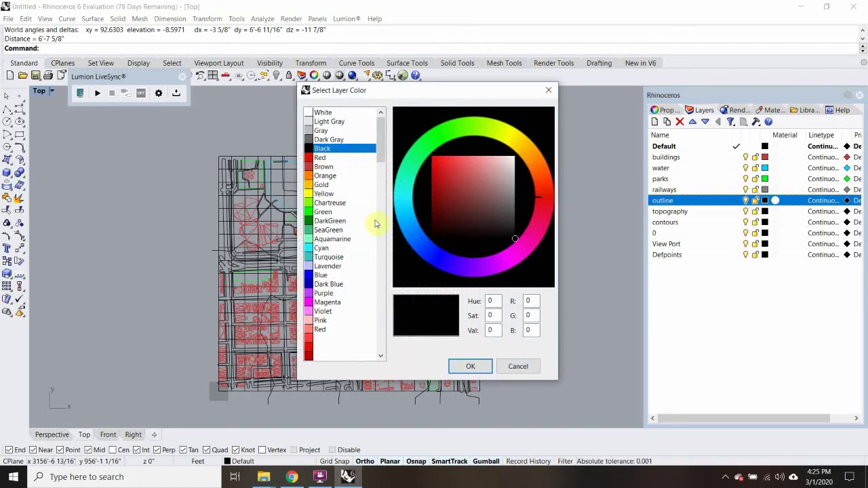
{"action": "left_click", "coordinate": [470, 366]}
{"action": "left_click", "coordinate": [765, 211]}
{"action": "left_click", "coordinate": [496, 171]}
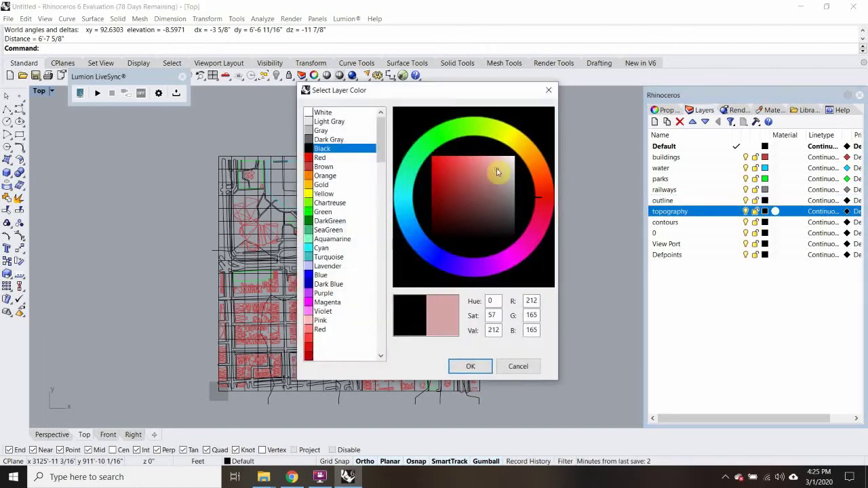
{"action": "left_click", "coordinate": [531, 155]}
{"action": "left_click", "coordinate": [530, 164]}
{"action": "left_click", "coordinate": [471, 366]}
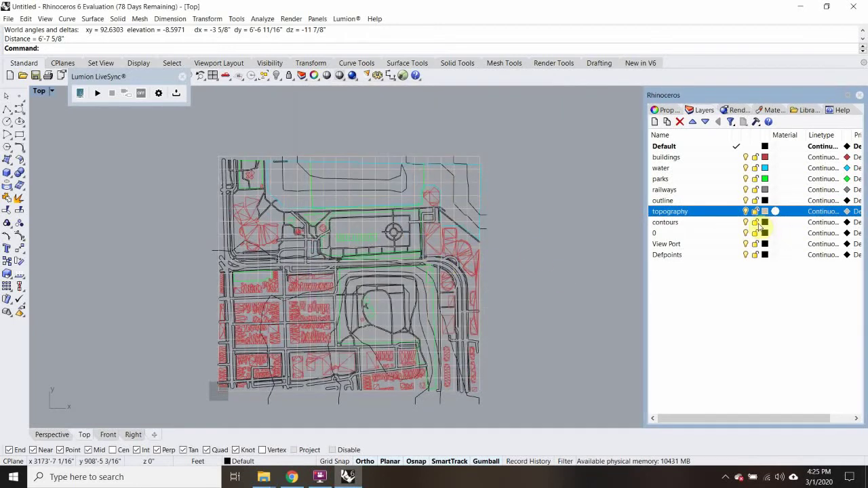
Set the contours layer's color to a light pink with RGB 237, 174, 228.
{"action": "left_click", "coordinate": [764, 224]}
{"action": "left_click", "coordinate": [515, 238]}
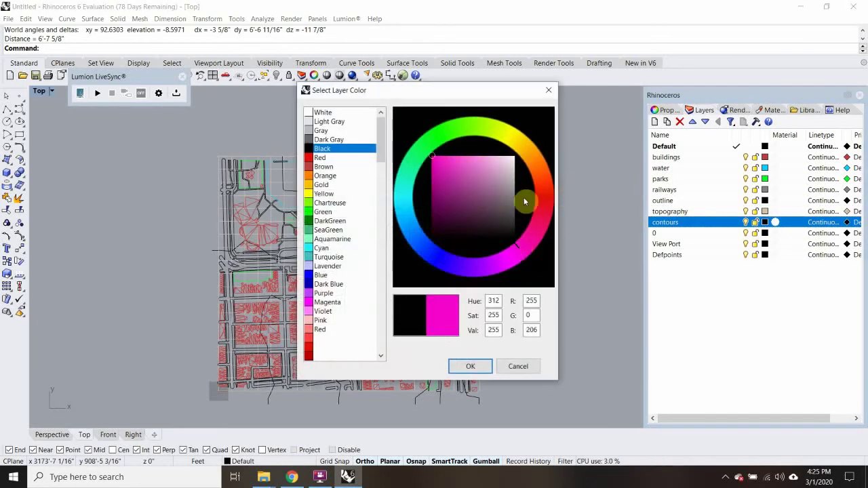
{"action": "left_click_drag", "start_coordinate": [516, 160], "coordinate": [519, 148]}
{"action": "left_click", "coordinate": [526, 261]}
{"action": "left_click_drag", "start_coordinate": [498, 188], "coordinate": [491, 164]}
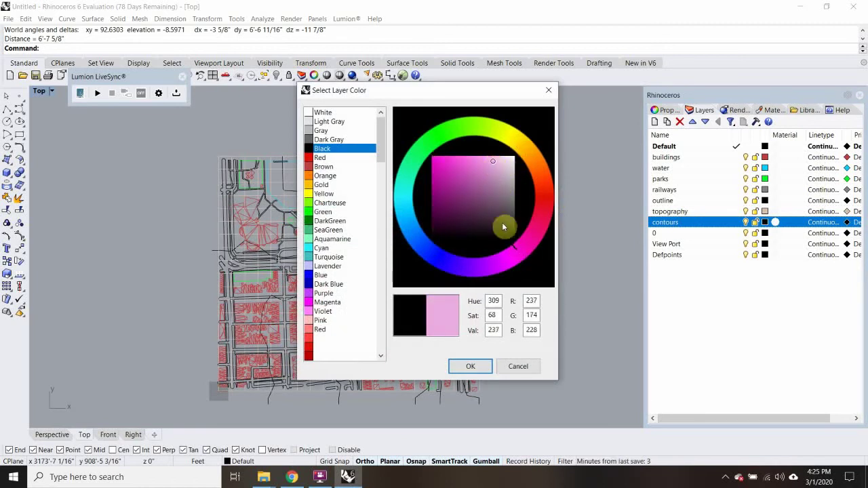
{"action": "left_click", "coordinate": [464, 372]}
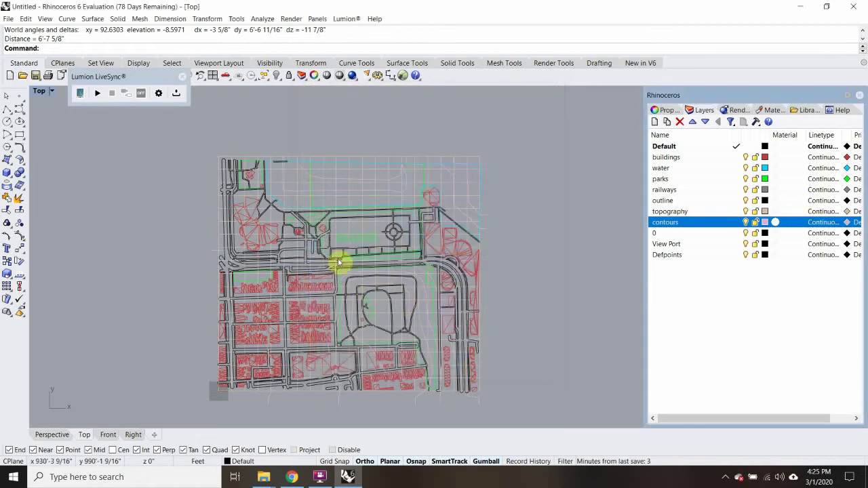
Check what the contours, 0, View Port and Defpoints layers contain by switching their visibility off and back on.
{"action": "scroll", "coordinate": [256, 246], "scroll_direction": "up", "scroll_amount": 3}
{"action": "scroll", "coordinate": [255, 247], "scroll_direction": "down", "scroll_amount": 3}
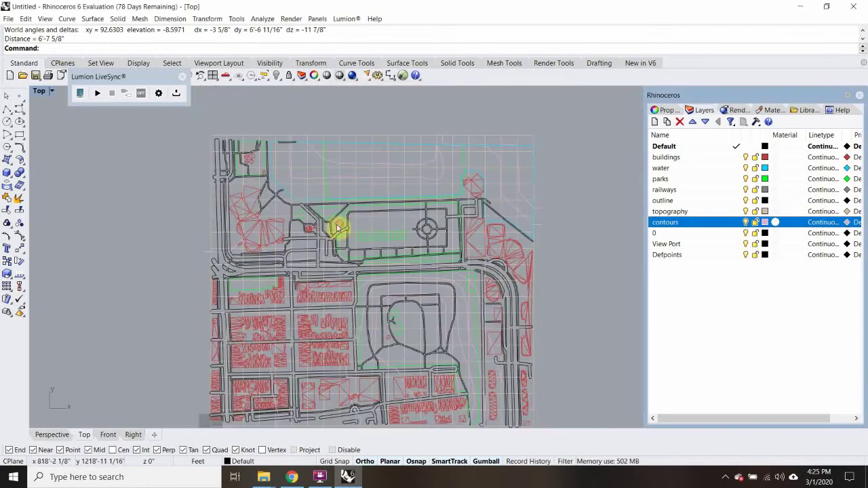
{"action": "scroll", "coordinate": [379, 303], "scroll_direction": "up", "scroll_amount": 3}
{"action": "scroll", "coordinate": [380, 303], "scroll_direction": "up", "scroll_amount": 2}
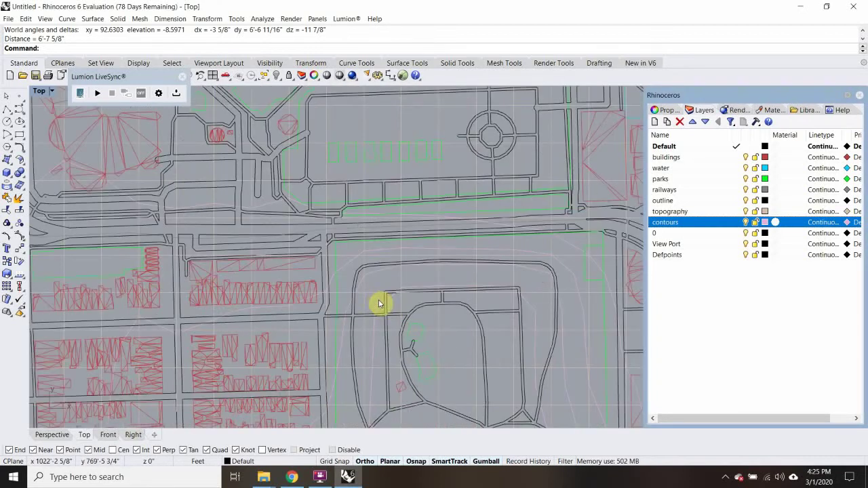
{"action": "left_click", "coordinate": [745, 222]}
{"action": "scroll", "coordinate": [426, 258], "scroll_direction": "down", "scroll_amount": 5}
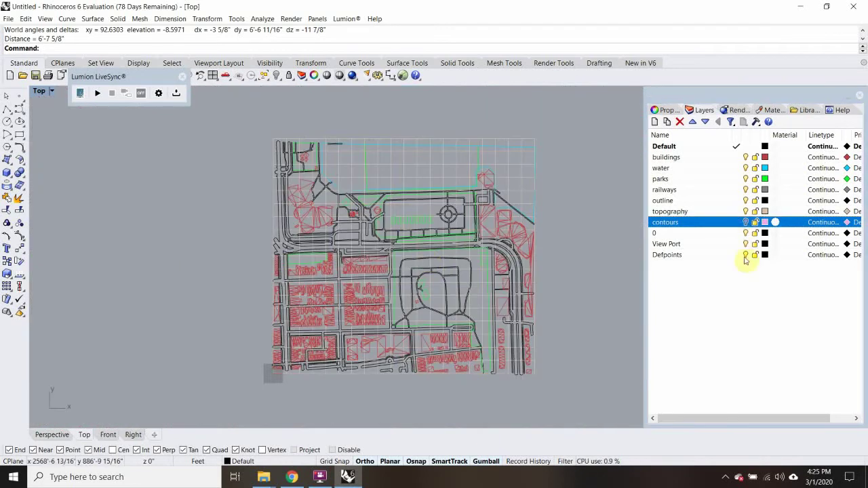
{"action": "left_click", "coordinate": [746, 234]}
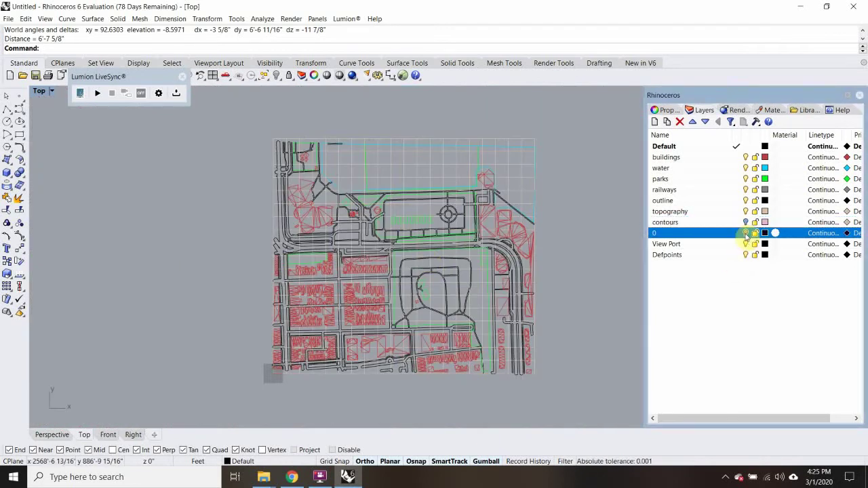
{"action": "left_click", "coordinate": [723, 245]}
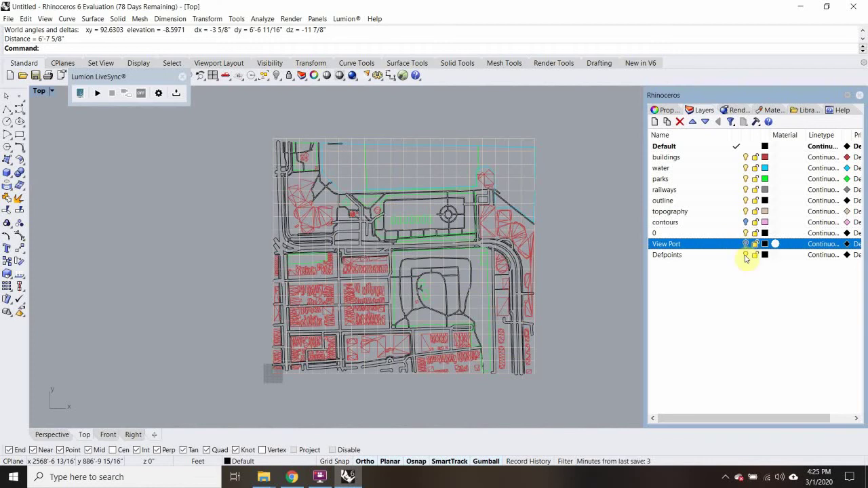
{"action": "left_click", "coordinate": [746, 257]}
{"action": "left_click", "coordinate": [745, 244]}
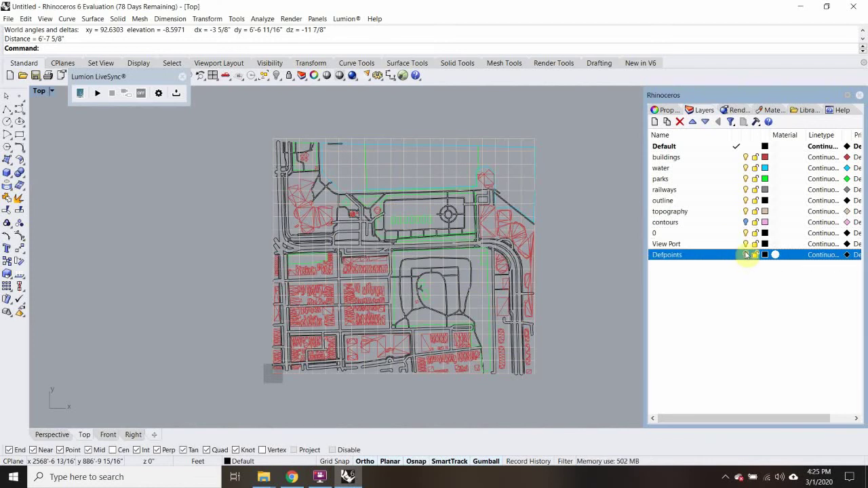
{"action": "left_click", "coordinate": [746, 223]}
{"action": "left_click", "coordinate": [716, 314]}
Purge unused information from the file with only the Layers option set to Yes.
{"action": "scroll", "coordinate": [392, 242], "scroll_direction": "down", "scroll_amount": 6}
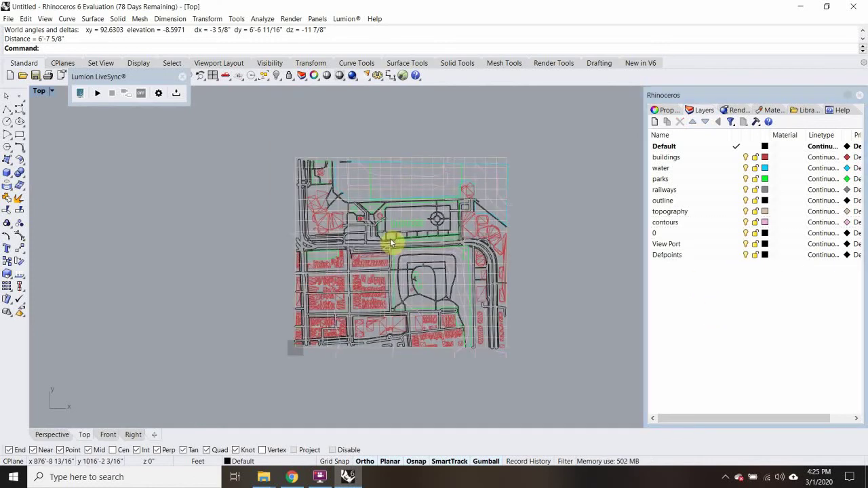
{"action": "scroll", "coordinate": [411, 240], "scroll_direction": "up", "scroll_amount": 4}
{"action": "key", "text": "Return"}
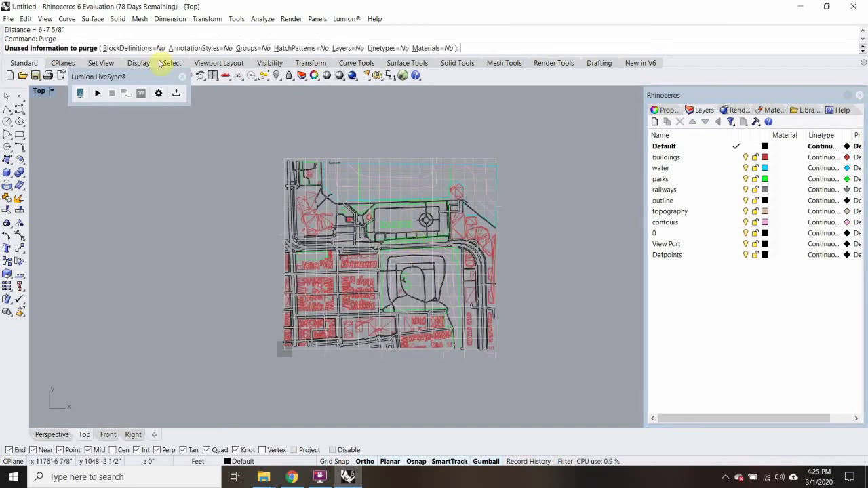
{"action": "left_click", "coordinate": [342, 48]}
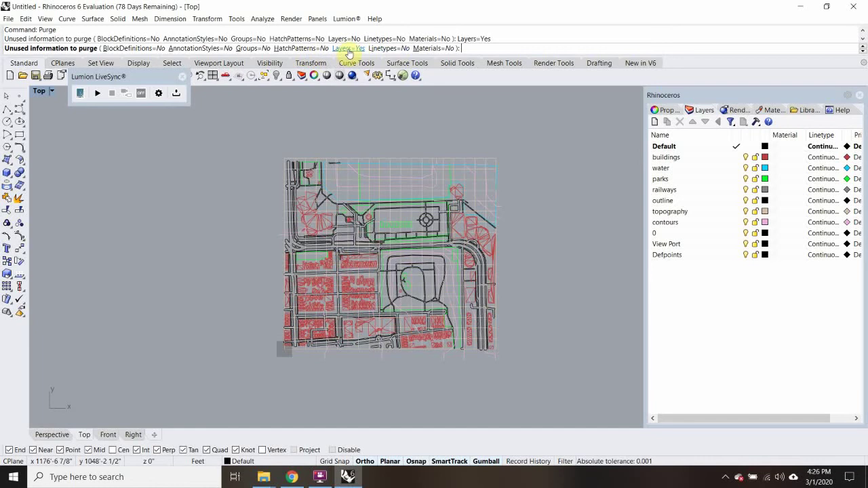
{"action": "key", "text": "Return"}
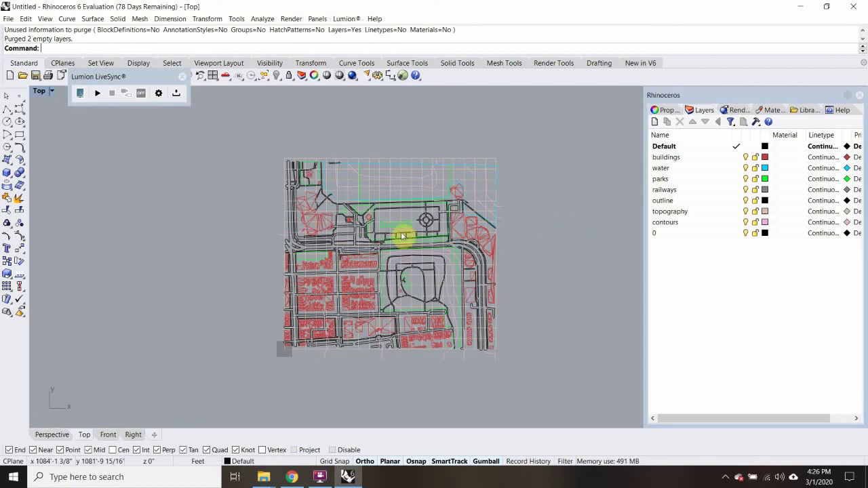
Examine the color-coded site in plan and in perspective, including the hill, its paths and the surrounding buildings.
{"action": "scroll", "coordinate": [403, 231], "scroll_direction": "up", "scroll_amount": 4}
{"action": "right_click_drag", "start_coordinate": [368, 321], "coordinate": [316, 261]}
{"action": "scroll", "coordinate": [339, 236], "scroll_direction": "up", "scroll_amount": 6}
{"action": "scroll", "coordinate": [338, 235], "scroll_direction": "down", "scroll_amount": 6}
{"action": "scroll", "coordinate": [339, 237], "scroll_direction": "up", "scroll_amount": 1}
{"action": "double_click", "coordinate": [40, 91]}
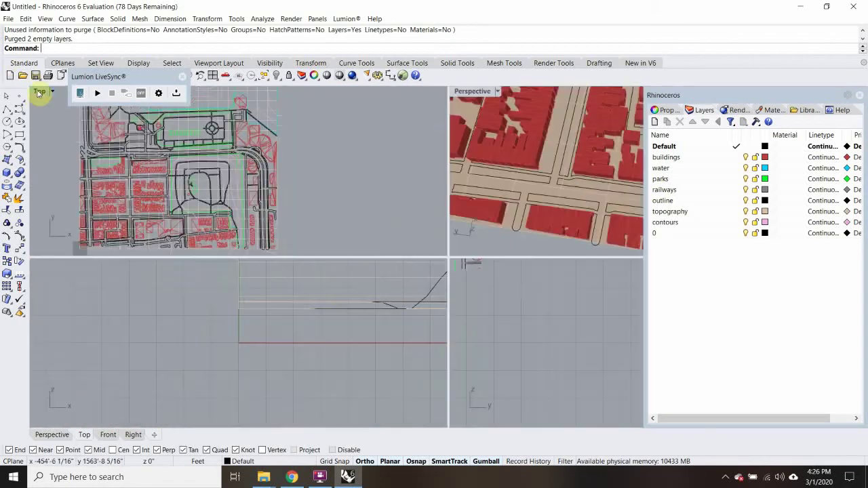
{"action": "right_click_drag", "start_coordinate": [569, 196], "coordinate": [569, 169]}
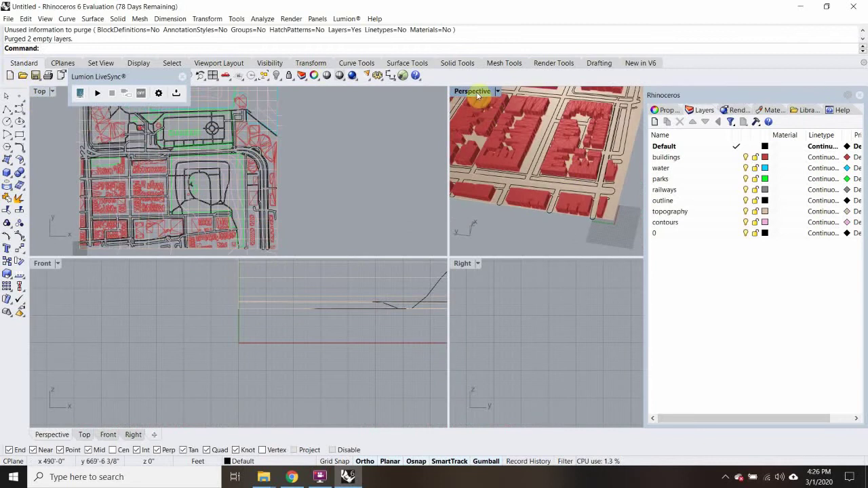
{"action": "double_click", "coordinate": [479, 92]}
{"action": "right_click_drag", "start_coordinate": [227, 207], "coordinate": [466, 237], "text": "shift"}
{"action": "right_click_drag", "start_coordinate": [264, 235], "coordinate": [408, 196]}
{"action": "scroll", "coordinate": [406, 196], "scroll_direction": "up", "scroll_amount": 2}
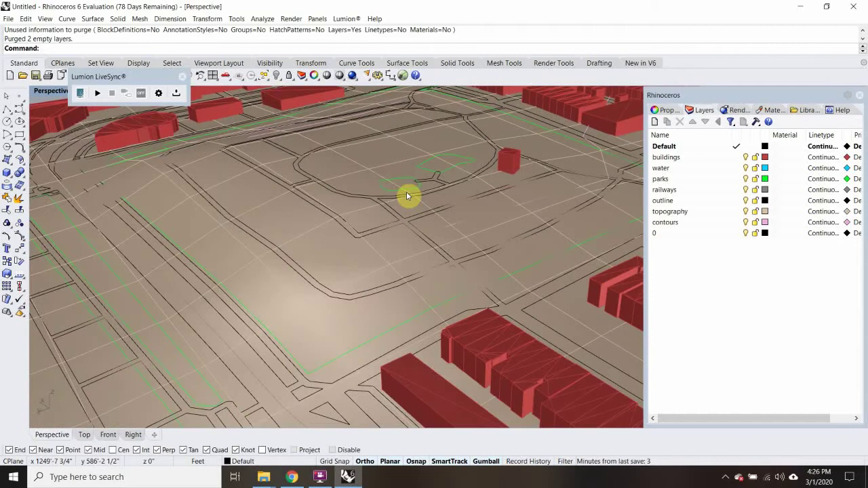
{"action": "scroll", "coordinate": [408, 193], "scroll_direction": "down", "scroll_amount": 6}
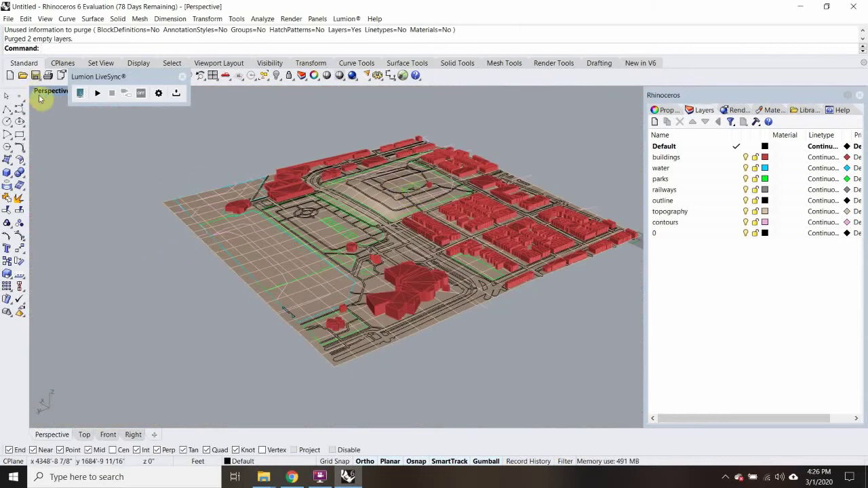
{"action": "double_click", "coordinate": [41, 91]}
{"action": "scroll", "coordinate": [174, 185], "scroll_direction": "down", "scroll_amount": 5}
{"action": "double_click", "coordinate": [40, 92]}
{"action": "scroll", "coordinate": [273, 224], "scroll_direction": "up", "scroll_amount": 3}
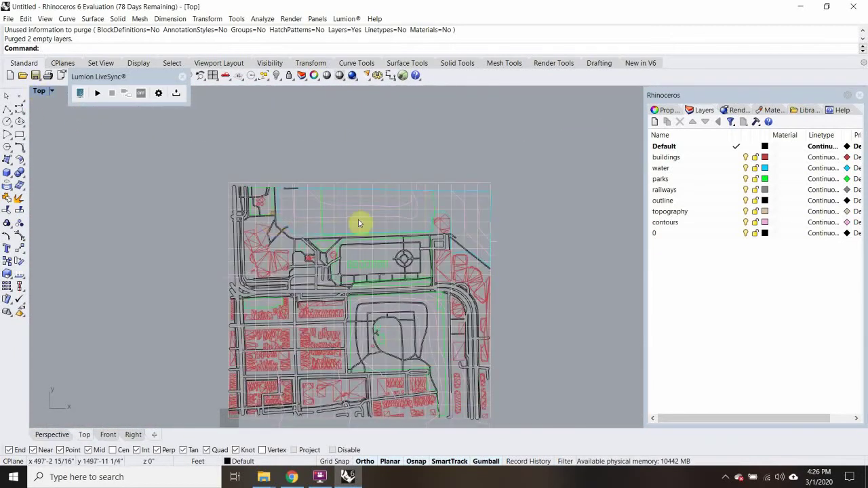
Select all objects on the contours layer and delete them.
{"action": "left_click", "coordinate": [710, 222]}
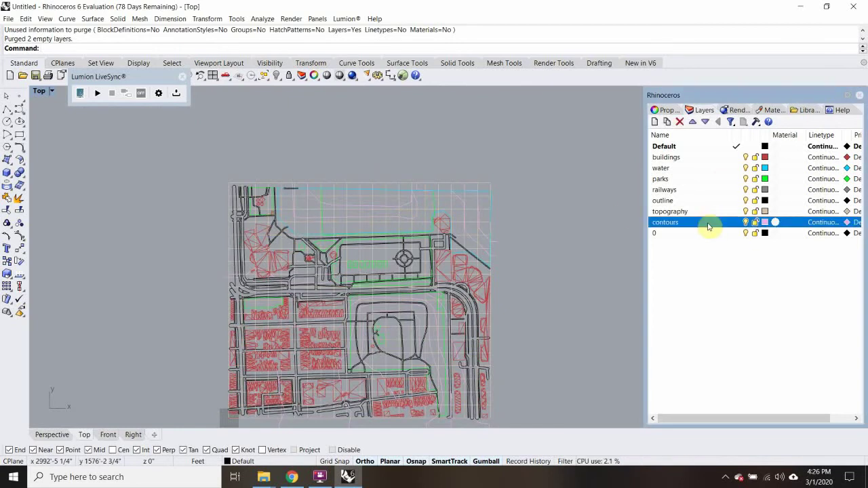
{"action": "right_click", "coordinate": [710, 222]}
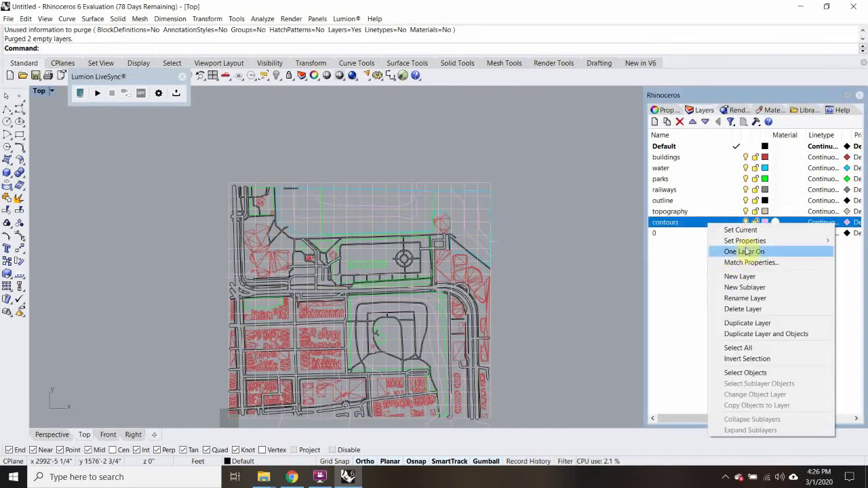
{"action": "left_click", "coordinate": [745, 372]}
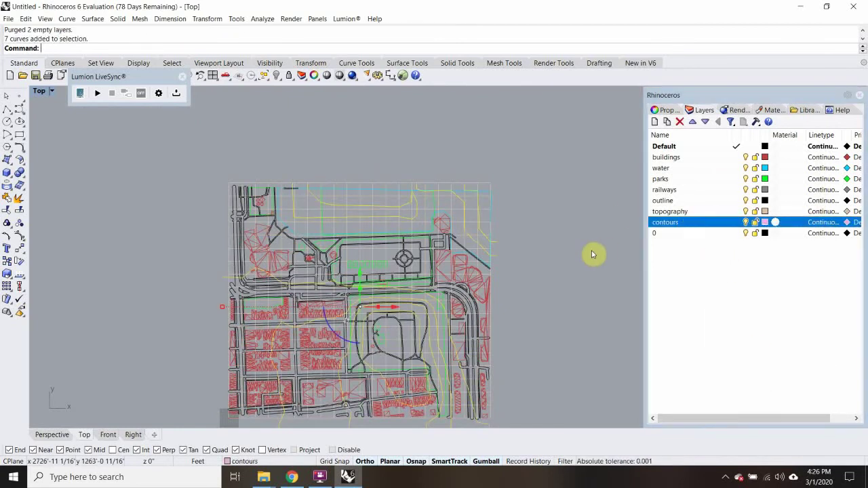
{"action": "key", "text": "Delete"}
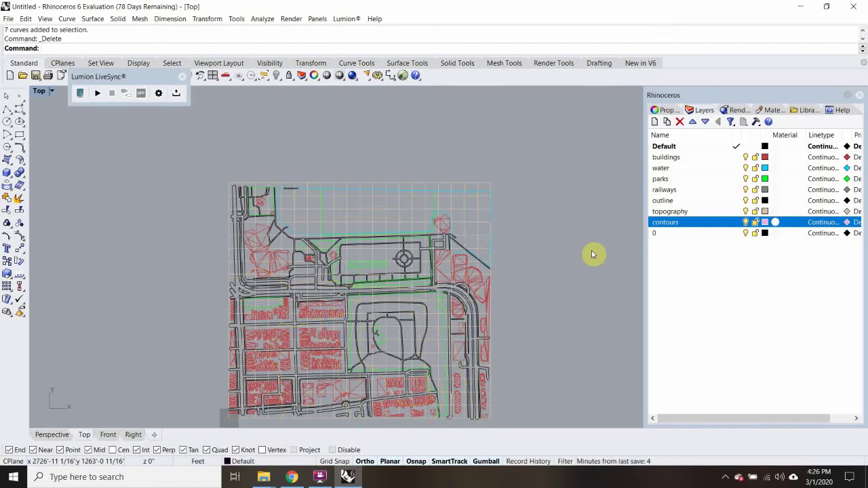
Check the terrain in perspective without its contour lines and make contours the current layer.
{"action": "double_click", "coordinate": [40, 91]}
{"action": "right_click_drag", "start_coordinate": [591, 170], "coordinate": [567, 208]}
{"action": "scroll", "coordinate": [513, 222], "scroll_direction": "up", "scroll_amount": 3}
{"action": "double_click", "coordinate": [40, 91]}
{"action": "scroll", "coordinate": [354, 210], "scroll_direction": "down", "scroll_amount": 4}
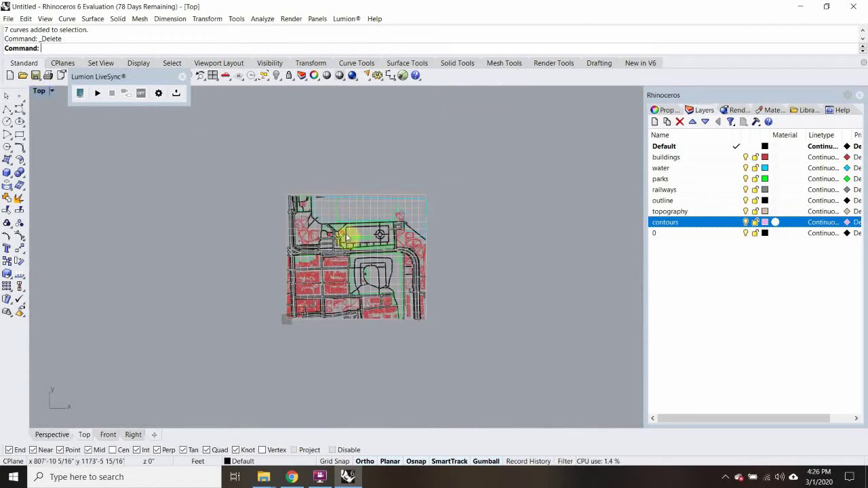
{"action": "left_click", "coordinate": [735, 223]}
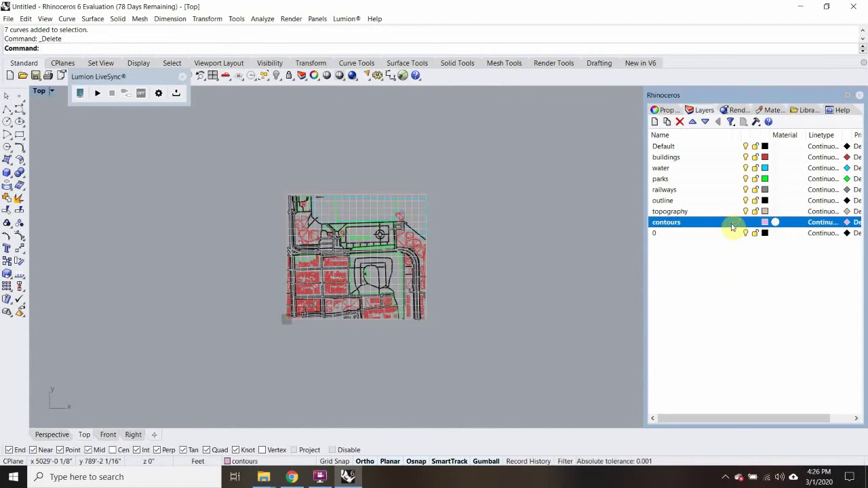
Draw a rectangle enclosing the whole site in plan and create a planar surface from it with PlanarSrf.
{"action": "left_click", "coordinate": [19, 134]}
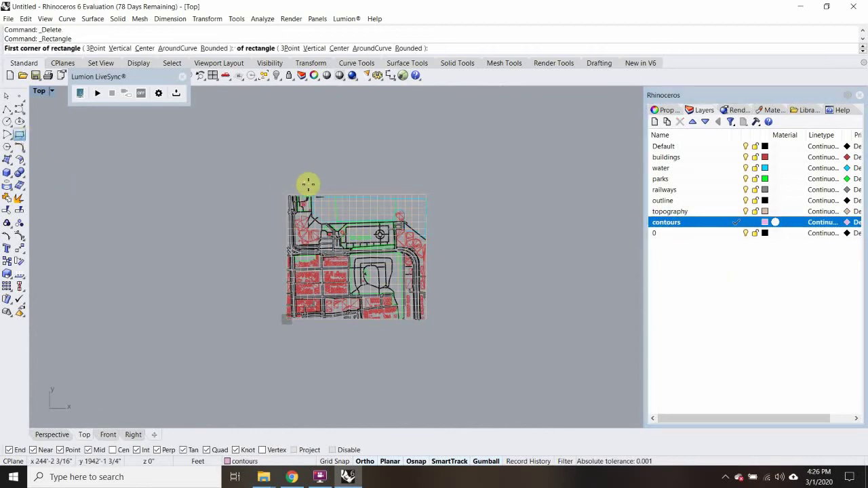
{"action": "left_click", "coordinate": [280, 192]}
{"action": "scroll", "coordinate": [454, 345], "scroll_direction": "up", "scroll_amount": 5}
{"action": "left_click", "coordinate": [453, 344]}
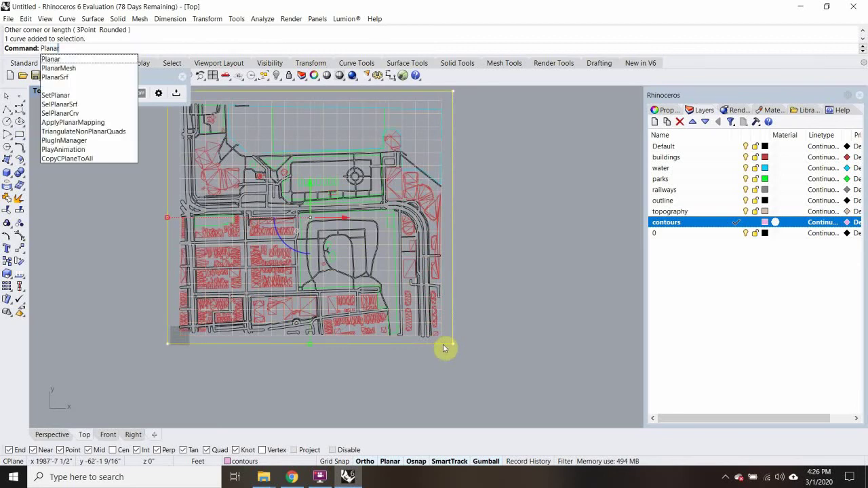
{"action": "left_click", "coordinate": [74, 77]}
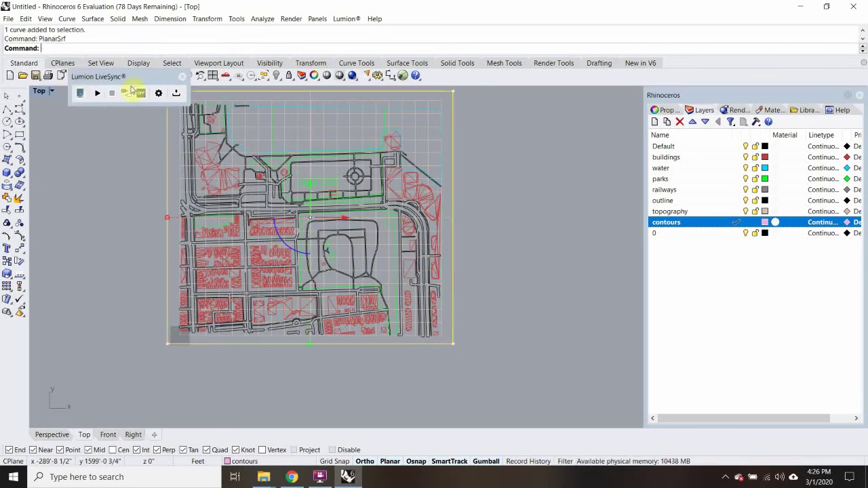
{"action": "left_click", "coordinate": [152, 236]}
Inspect in perspective and front elevation how the planar surface sits beneath the terrain and buildings.
{"action": "double_click", "coordinate": [39, 90]}
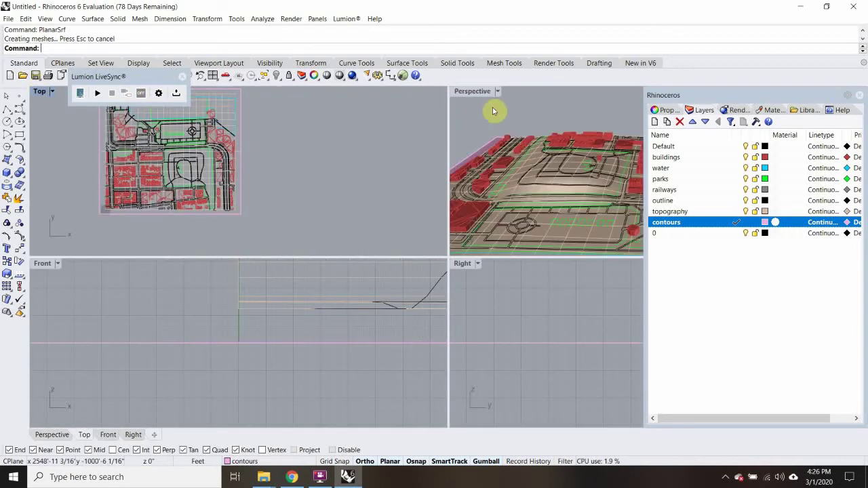
{"action": "right_click_drag", "start_coordinate": [517, 146], "coordinate": [467, 199]}
{"action": "left_click", "coordinate": [459, 189]}
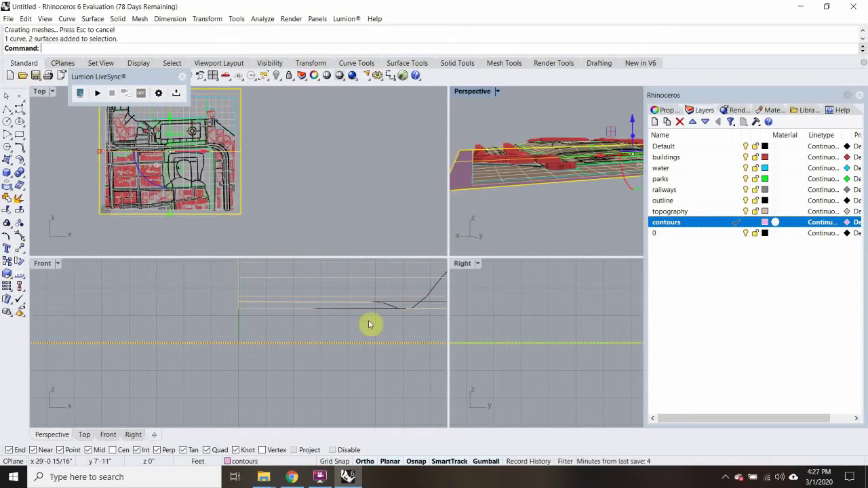
{"action": "scroll", "coordinate": [296, 331], "scroll_direction": "down", "scroll_amount": 18}
{"action": "right_click_drag", "start_coordinate": [360, 347], "coordinate": [225, 338]}
{"action": "right_click_drag", "start_coordinate": [292, 347], "coordinate": [223, 341]}
{"action": "scroll", "coordinate": [306, 305], "scroll_direction": "up", "scroll_amount": 9}
{"action": "scroll", "coordinate": [352, 316], "scroll_direction": "down", "scroll_amount": 3}
{"action": "right_click_drag", "start_coordinate": [354, 316], "coordinate": [275, 304]}
{"action": "scroll", "coordinate": [328, 313], "scroll_direction": "up", "scroll_amount": 10}
{"action": "scroll", "coordinate": [329, 314], "scroll_direction": "down", "scroll_amount": 10}
{"action": "right_click_drag", "start_coordinate": [350, 317], "coordinate": [289, 318]}
{"action": "right_click_drag", "start_coordinate": [407, 316], "coordinate": [147, 313]}
{"action": "right_click_drag", "start_coordinate": [341, 315], "coordinate": [159, 316]}
{"action": "scroll", "coordinate": [278, 316], "scroll_direction": "down", "scroll_amount": 10}
{"action": "right_click_drag", "start_coordinate": [373, 329], "coordinate": [171, 333]}
{"action": "scroll", "coordinate": [407, 315], "scroll_direction": "up", "scroll_amount": 5}
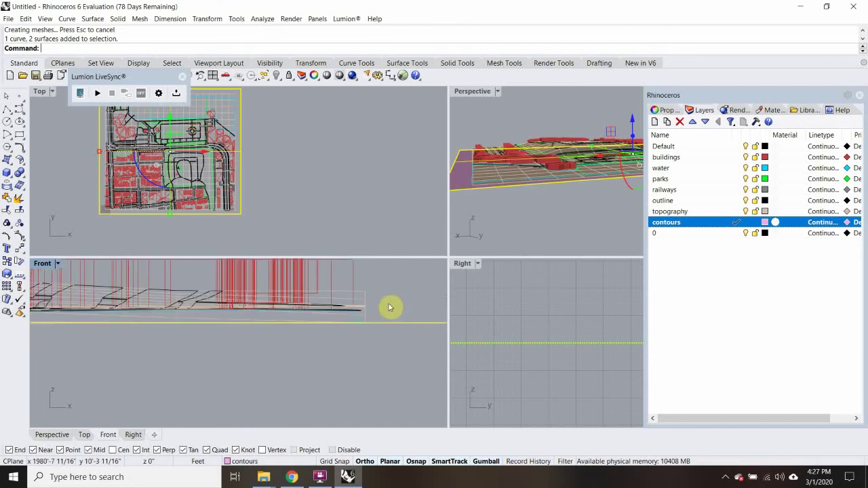
{"action": "scroll", "coordinate": [369, 326], "scroll_direction": "up", "scroll_amount": 4}
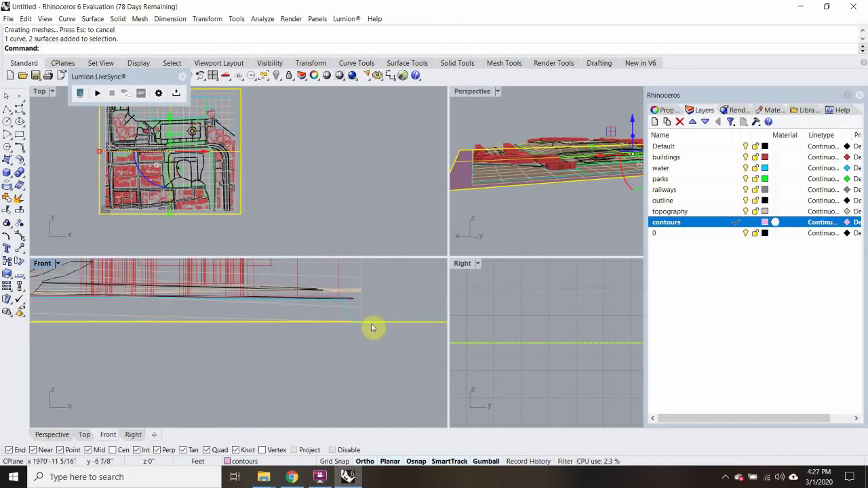
{"action": "scroll", "coordinate": [343, 317], "scroll_direction": "down", "scroll_amount": 5}
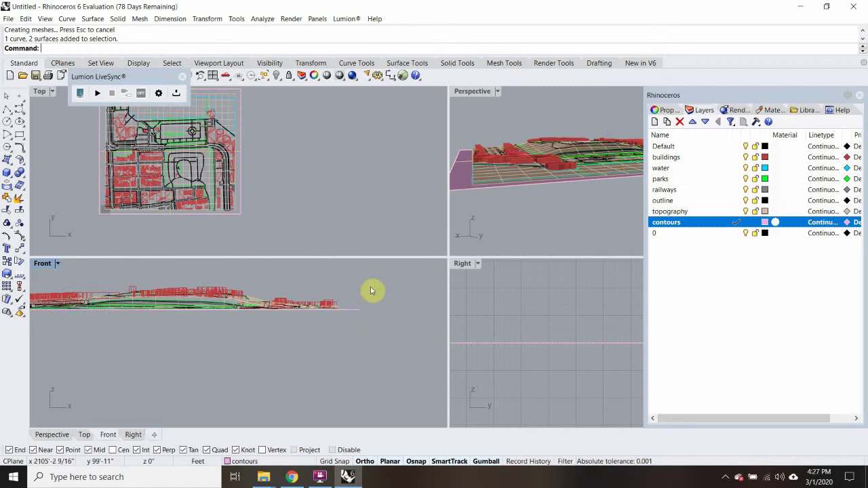
{"action": "key", "text": "Escape"}
Contour the topography meshes upward from a corner of the planar surface, with 2' between contours.
{"action": "double_click", "coordinate": [470, 94]}
{"action": "right_click_drag", "start_coordinate": [403, 136], "coordinate": [290, 197]}
{"action": "scroll", "coordinate": [345, 190], "scroll_direction": "up", "scroll_amount": 6}
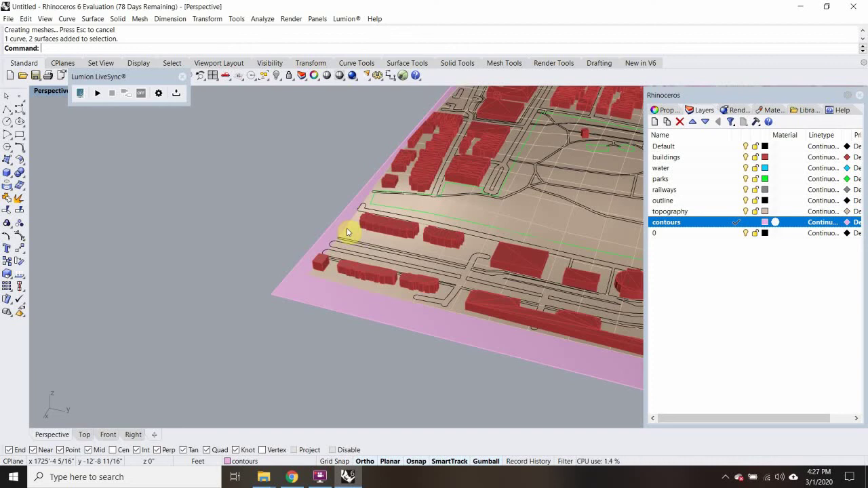
{"action": "left_click", "coordinate": [239, 203]}
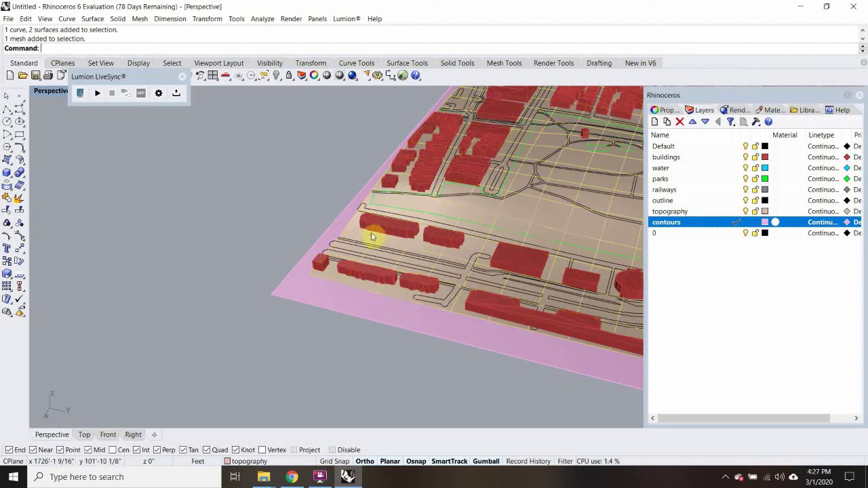
{"action": "scroll", "coordinate": [353, 232], "scroll_direction": "up", "scroll_amount": 12}
{"action": "scroll", "coordinate": [334, 231], "scroll_direction": "down", "scroll_amount": 9}
{"action": "right_click_drag", "start_coordinate": [407, 239], "coordinate": [252, 247], "text": "shift"}
{"action": "left_click", "coordinate": [183, 238]}
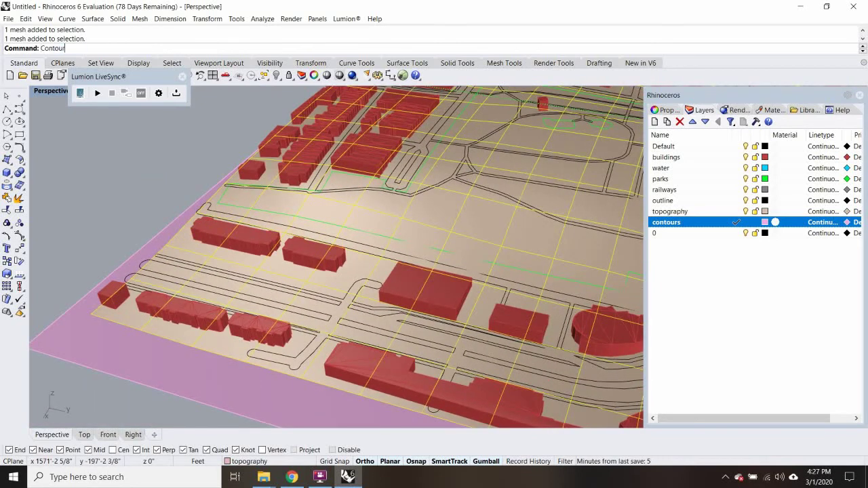
{"action": "key", "text": "Return"}
{"action": "right_click_drag", "start_coordinate": [149, 136], "coordinate": [86, 242]}
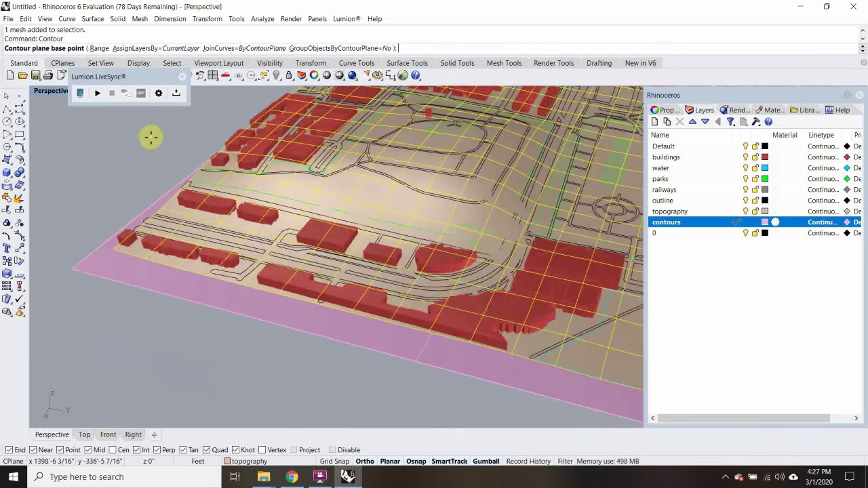
{"action": "left_click", "coordinate": [70, 268]}
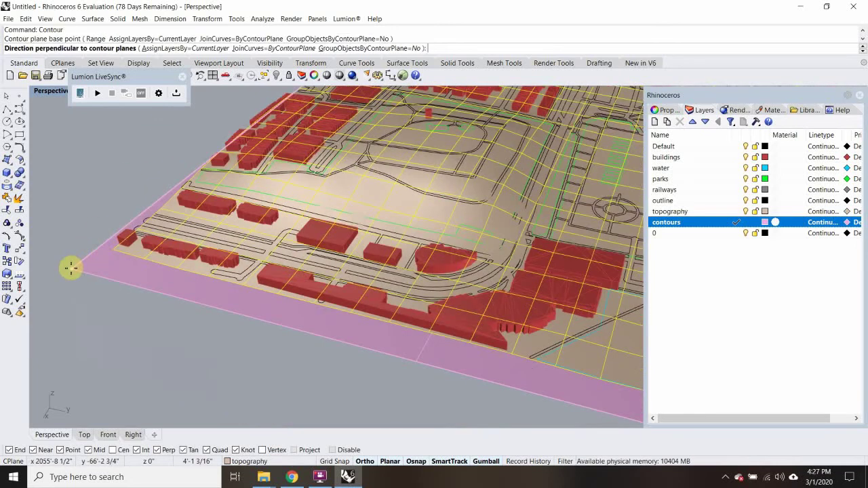
{"action": "double_click", "coordinate": [50, 92]}
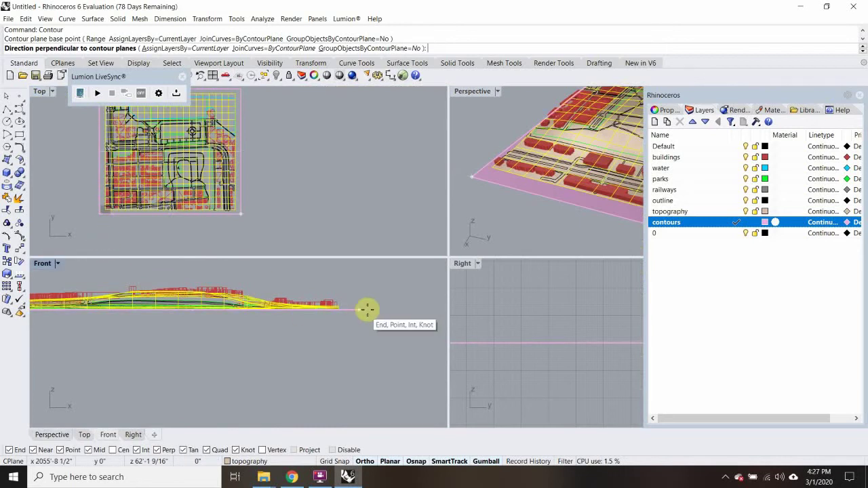
{"action": "left_click", "coordinate": [385, 275]}
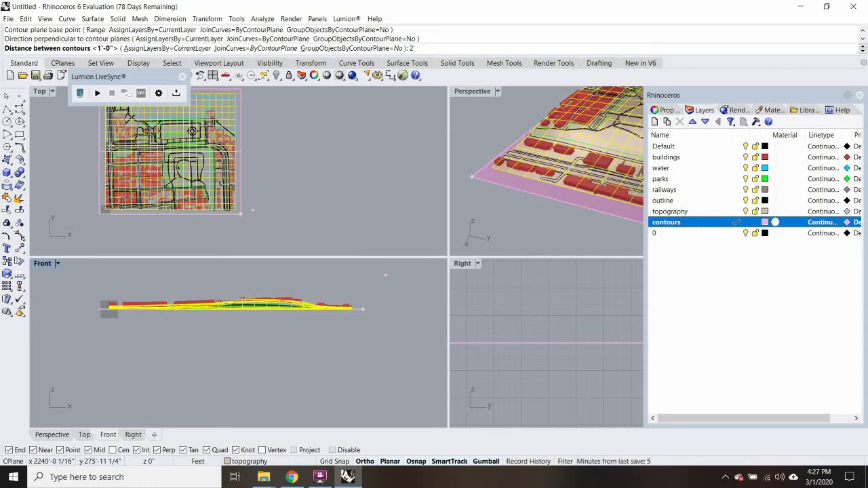
{"action": "type", "text": "2'"}
{"action": "right_click", "coordinate": [385, 274]}
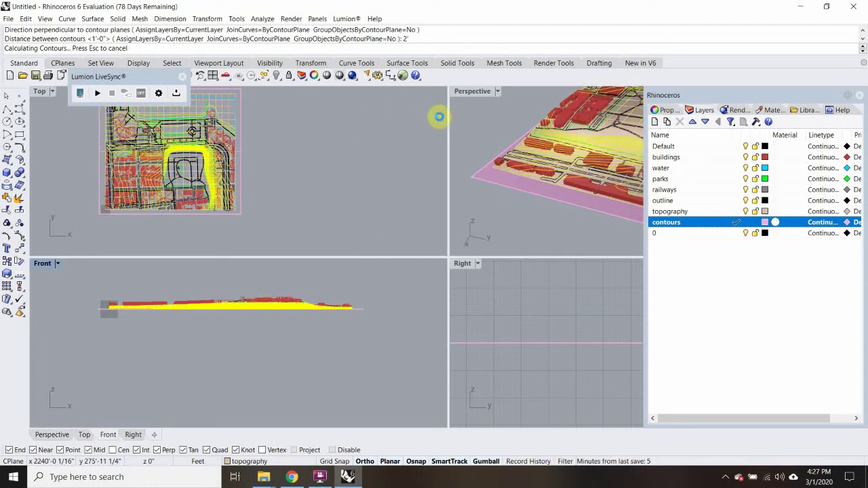
Examine the new contour lines in perspective around the hill, its paths and the neighbouring park.
{"action": "double_click", "coordinate": [471, 91]}
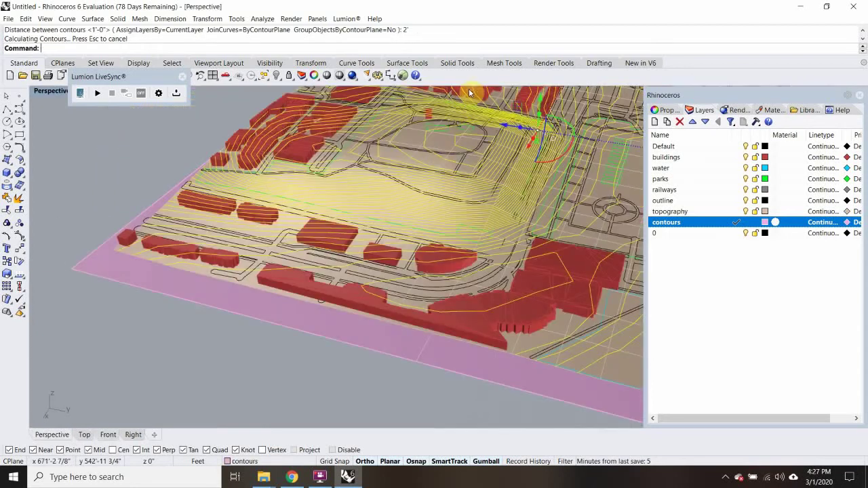
{"action": "scroll", "coordinate": [445, 175], "scroll_direction": "down", "scroll_amount": 7}
{"action": "key", "text": "Escape"}
{"action": "scroll", "coordinate": [358, 230], "scroll_direction": "up", "scroll_amount": 7}
{"action": "mouse_move", "coordinate": [384, 238]}
{"action": "right_mouse_down"}
{"action": "mouse_move", "coordinate": [406, 223]}
{"action": "mouse_move", "coordinate": [397, 230]}
{"action": "right_mouse_up"}
{"action": "scroll", "coordinate": [397, 231], "scroll_direction": "up", "scroll_amount": 8}
{"action": "scroll", "coordinate": [299, 244], "scroll_direction": "down", "scroll_amount": 7}
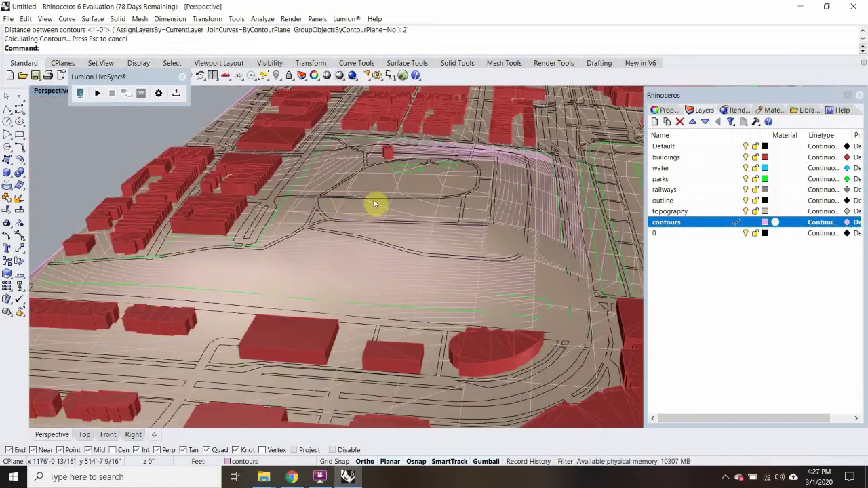
{"action": "scroll", "coordinate": [353, 174], "scroll_direction": "up", "scroll_amount": 5}
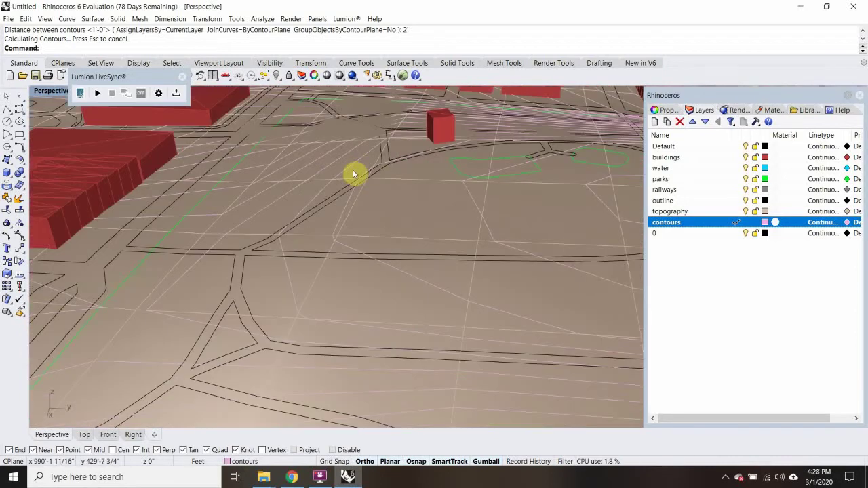
{"action": "scroll", "coordinate": [352, 174], "scroll_direction": "down", "scroll_amount": 5}
{"action": "scroll", "coordinate": [232, 244], "scroll_direction": "up", "scroll_amount": 3}
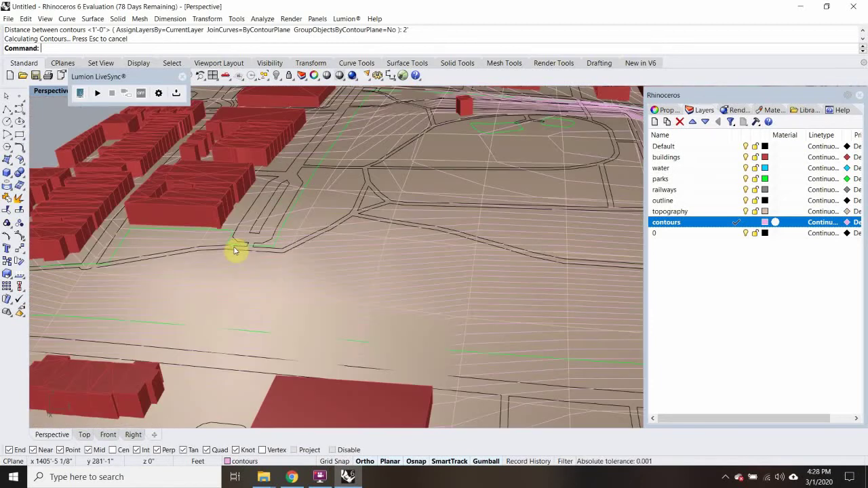
{"action": "scroll", "coordinate": [156, 228], "scroll_direction": "down", "scroll_amount": 3}
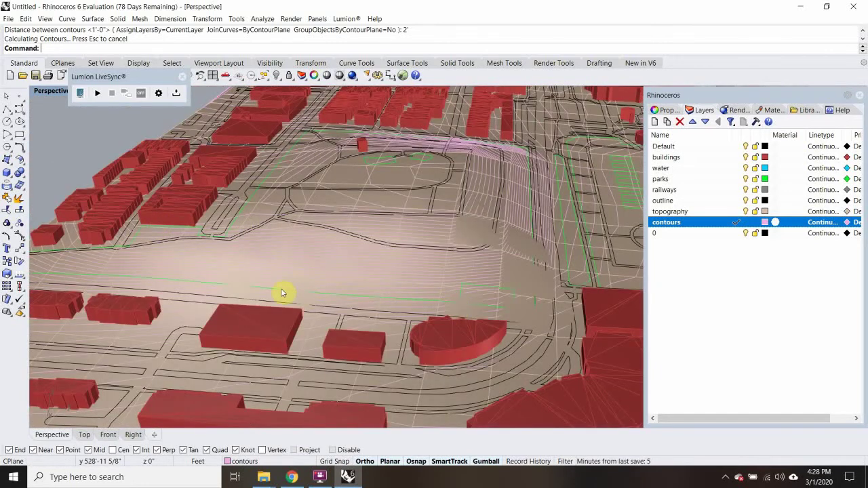
{"action": "scroll", "coordinate": [476, 232], "scroll_direction": "up", "scroll_amount": 10}
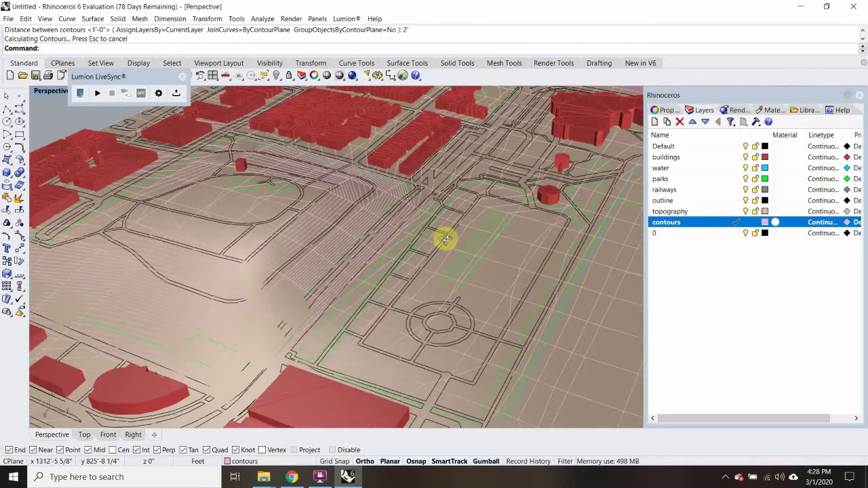
{"action": "scroll", "coordinate": [410, 324], "scroll_direction": "down", "scroll_amount": 10}
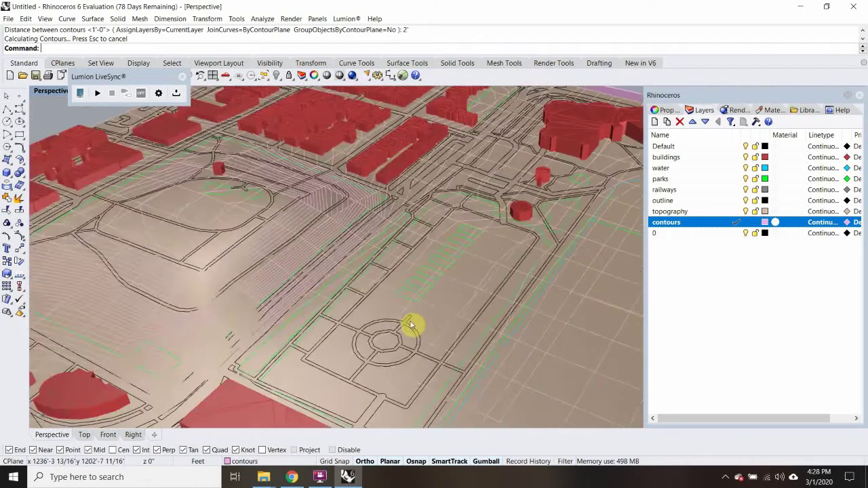
{"action": "scroll", "coordinate": [411, 323], "scroll_direction": "down", "scroll_amount": 5}
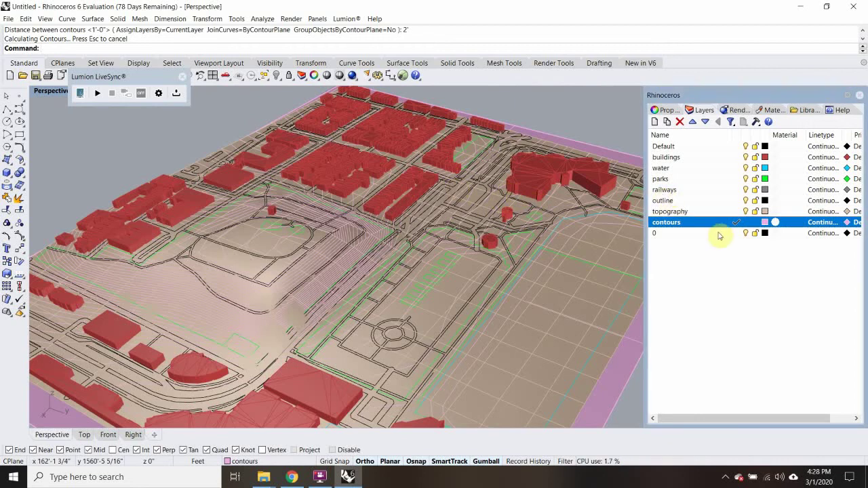
{"action": "left_click", "coordinate": [712, 212]}
{"action": "right_click", "coordinate": [708, 211]}
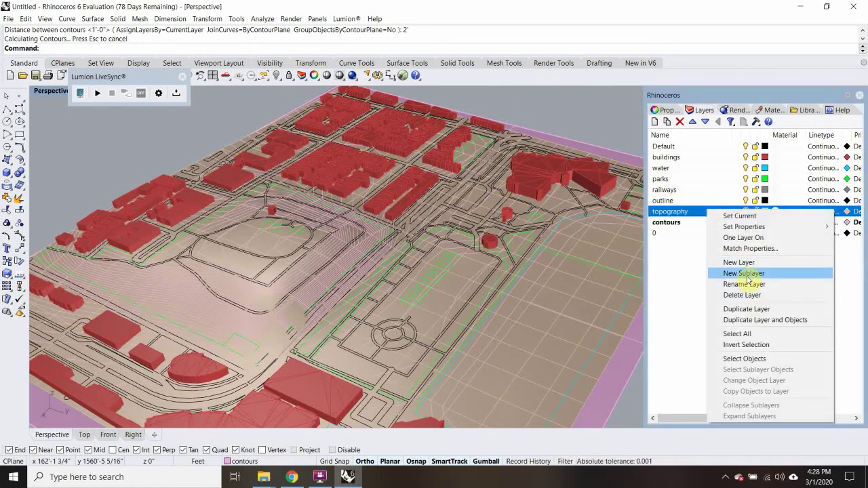
{"action": "key", "text": "Escape"}
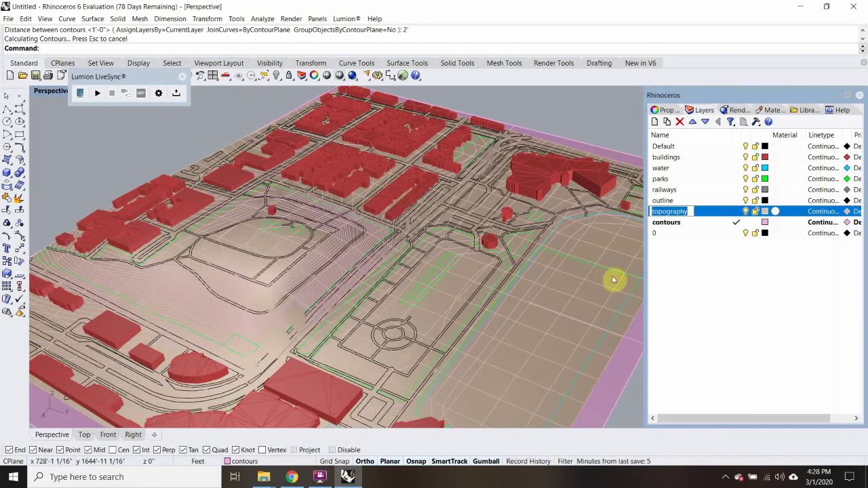
Duplicate the topography layer together with its objects and turn off the copied layer.
{"action": "left_click", "coordinate": [707, 213]}
{"action": "right_click", "coordinate": [714, 214]}
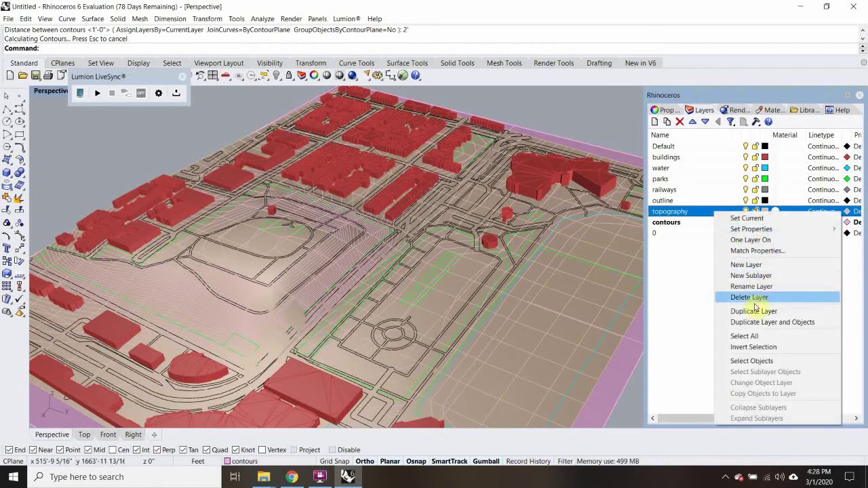
{"action": "left_click", "coordinate": [758, 324]}
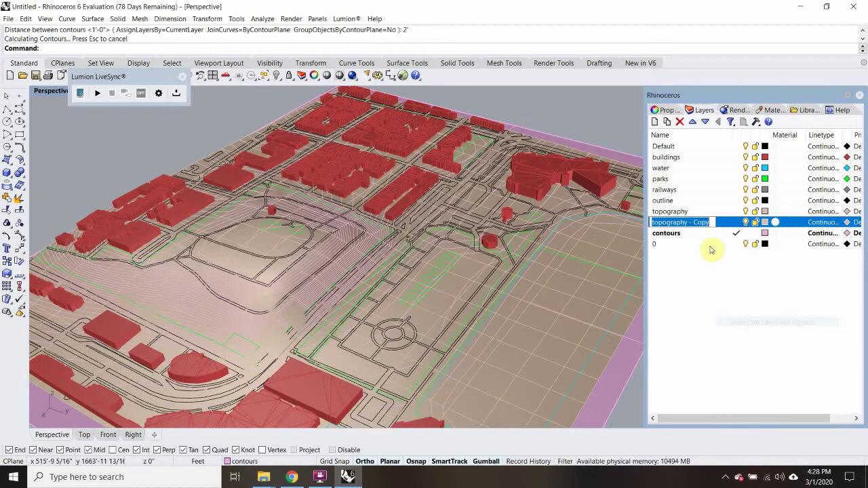
{"action": "left_click", "coordinate": [740, 311]}
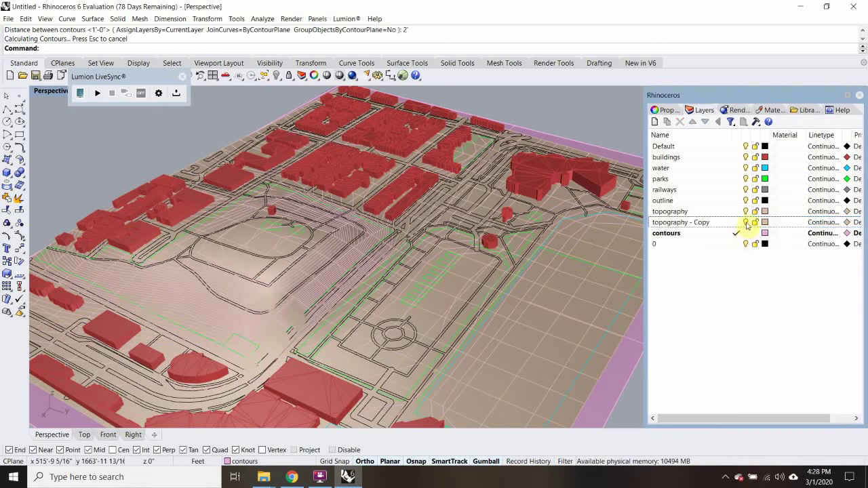
{"action": "left_click", "coordinate": [745, 224]}
{"action": "left_click", "coordinate": [746, 213]}
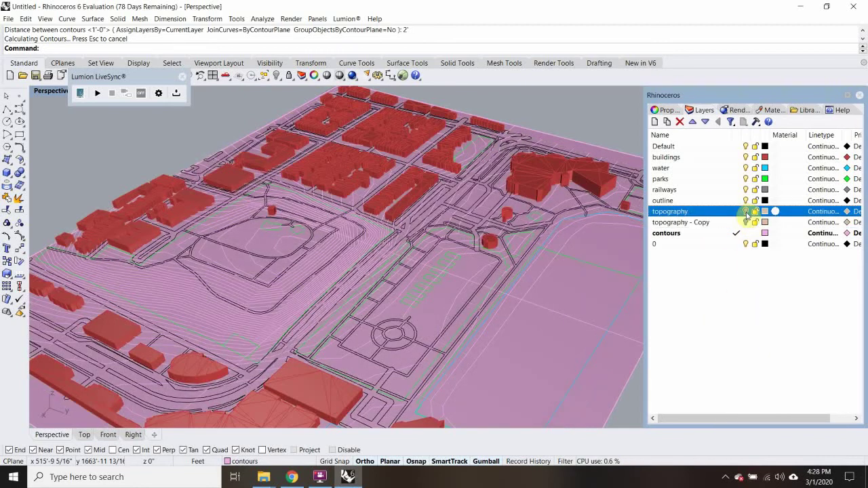
{"action": "left_click", "coordinate": [746, 213]}
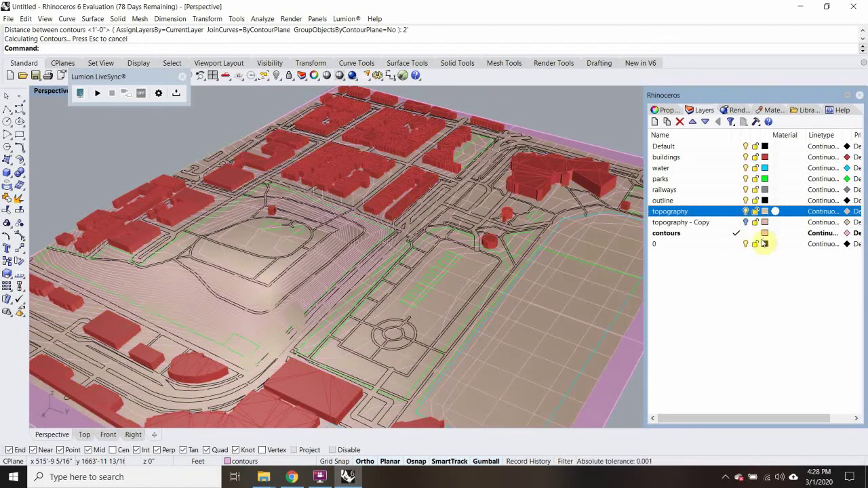
Hide the overlapping planar surfaces that extend around the edge of the site.
{"action": "scroll", "coordinate": [480, 215], "scroll_direction": "down", "scroll_amount": 5}
{"action": "scroll", "coordinate": [499, 280], "scroll_direction": "up", "scroll_amount": 5}
{"action": "left_click", "coordinate": [465, 281]}
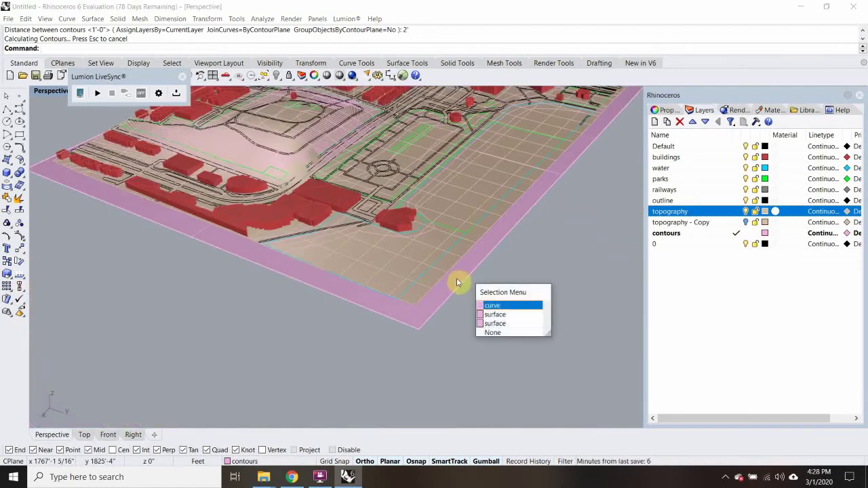
{"action": "left_click", "coordinate": [500, 316]}
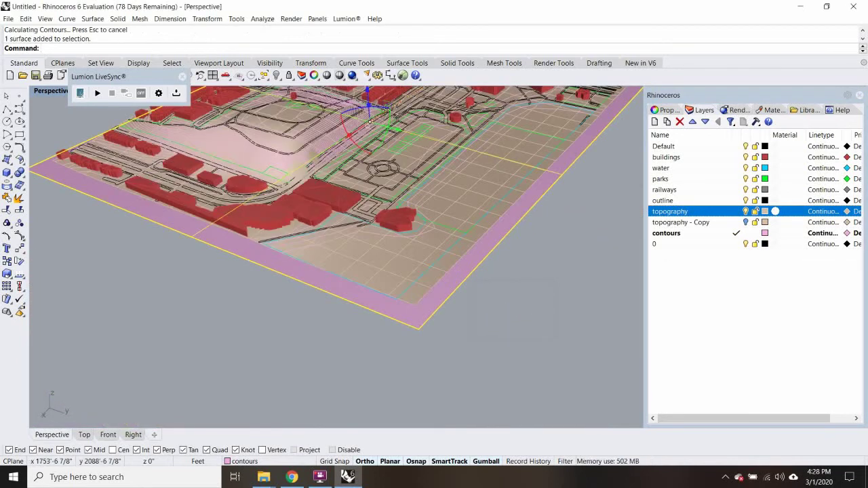
{"action": "key", "text": "Return"}
{"action": "left_click", "coordinate": [416, 324]}
{"action": "type", "text": "Hide"}
{"action": "key", "text": "Return"}
Make topography the current layer and turn off the contours layer.
{"action": "scroll", "coordinate": [375, 310], "scroll_direction": "down", "scroll_amount": 5}
{"action": "right_click_drag", "start_coordinate": [328, 316], "coordinate": [437, 294]}
{"action": "scroll", "coordinate": [441, 292], "scroll_direction": "up", "scroll_amount": 5}
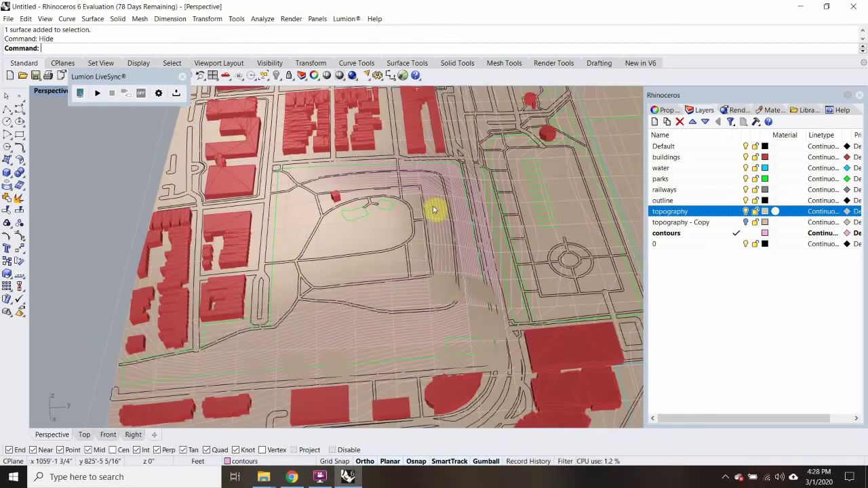
{"action": "scroll", "coordinate": [434, 210], "scroll_direction": "up", "scroll_amount": 3}
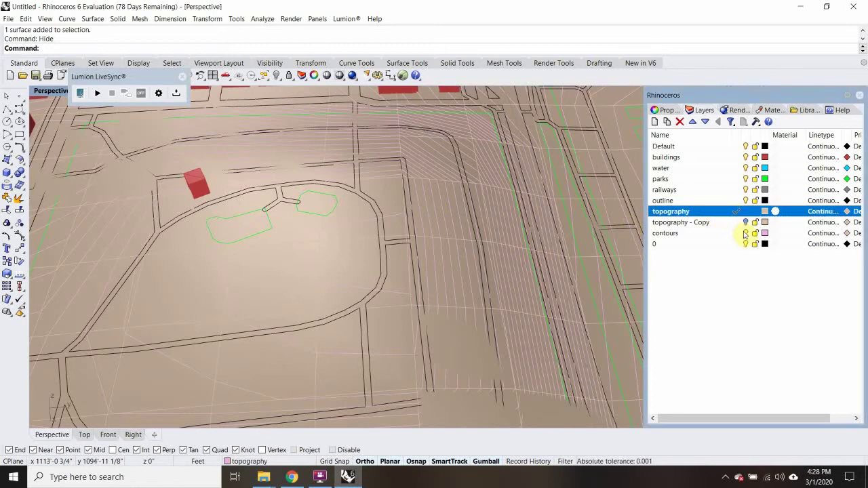
{"action": "left_click", "coordinate": [744, 233]}
Turn off the buildings layer so only the terrain and its road and park outlines are displayed.
{"action": "scroll", "coordinate": [368, 208], "scroll_direction": "down", "scroll_amount": 8}
{"action": "mouse_move", "coordinate": [368, 208]}
{"action": "right_mouse_down"}
{"action": "mouse_move", "coordinate": [407, 223]}
{"action": "mouse_move", "coordinate": [361, 215]}
{"action": "right_mouse_up"}
{"action": "scroll", "coordinate": [360, 215], "scroll_direction": "up", "scroll_amount": 5}
{"action": "right_click_drag", "start_coordinate": [474, 216], "coordinate": [377, 224]}
{"action": "right_click_drag", "start_coordinate": [398, 187], "coordinate": [411, 209]}
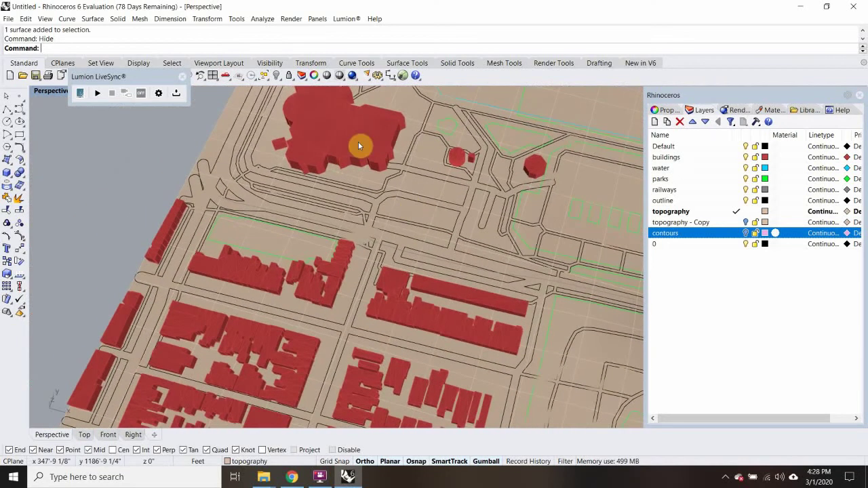
{"action": "left_click", "coordinate": [350, 164]}
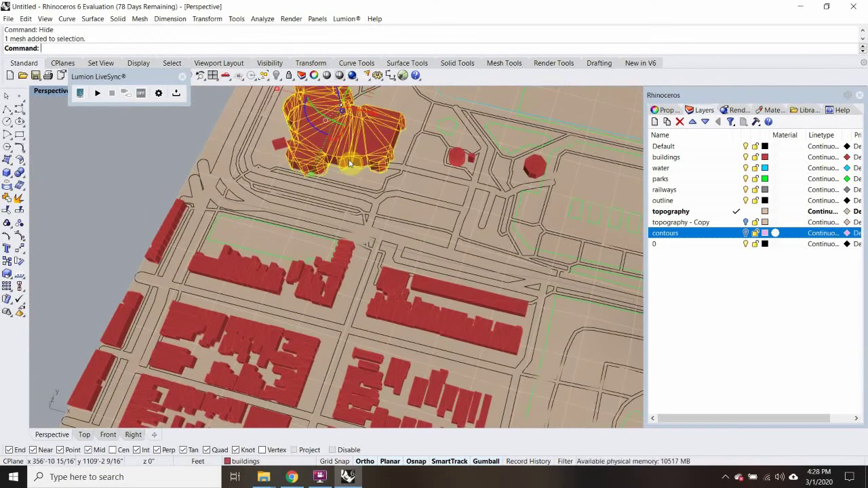
{"action": "key", "text": "Escape"}
{"action": "left_click", "coordinate": [746, 157]}
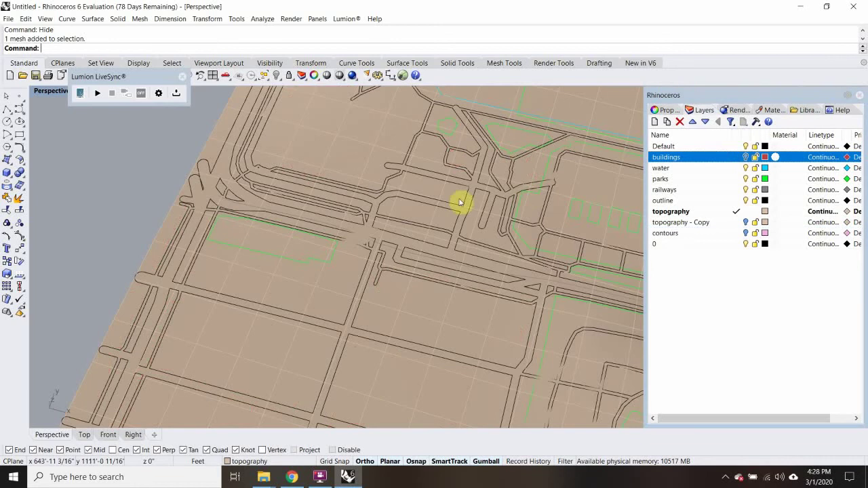
Examine the road and park outlines on the terrain along the waterfront edge of the site.
{"action": "scroll", "coordinate": [459, 203], "scroll_direction": "down", "scroll_amount": 5}
{"action": "right_click_drag", "start_coordinate": [512, 202], "coordinate": [370, 208], "text": "shift"}
{"action": "right_click_drag", "start_coordinate": [272, 198], "coordinate": [365, 245]}
{"action": "right_click_drag", "start_coordinate": [244, 285], "coordinate": [349, 350], "text": "shift"}
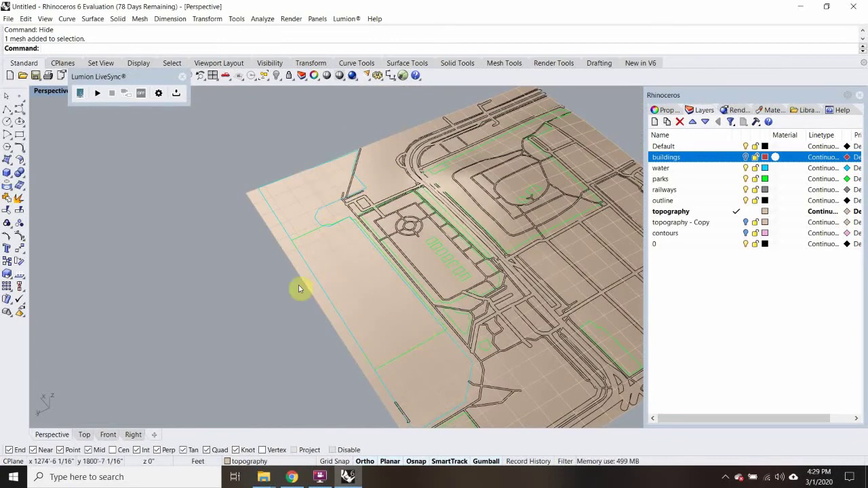
{"action": "right_click_drag", "start_coordinate": [325, 282], "coordinate": [349, 297]}
{"action": "right_click_drag", "start_coordinate": [455, 324], "coordinate": [360, 285], "text": "shift"}
{"action": "scroll", "coordinate": [406, 298], "scroll_direction": "up", "scroll_amount": 4}
{"action": "scroll", "coordinate": [194, 235], "scroll_direction": "up", "scroll_amount": 4}
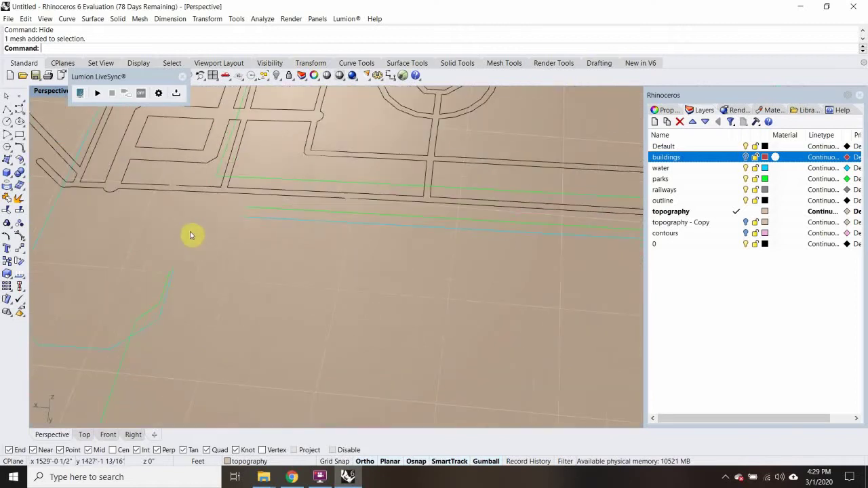
Inspect the gap between the park and water outlines where the shoreline curves meet the terrain mesh.
{"action": "left_click", "coordinate": [171, 285]}
{"action": "scroll", "coordinate": [213, 264], "scroll_direction": "down", "scroll_amount": 4}
{"action": "right_click_drag", "start_coordinate": [217, 274], "coordinate": [376, 294]}
{"action": "left_click", "coordinate": [395, 361]}
{"action": "scroll", "coordinate": [363, 265], "scroll_direction": "up", "scroll_amount": 8}
{"action": "scroll", "coordinate": [347, 230], "scroll_direction": "up", "scroll_amount": 3}
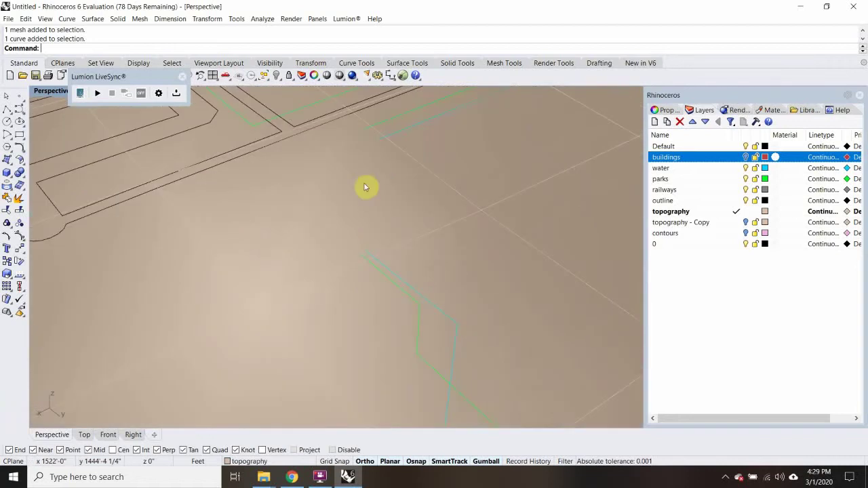
{"action": "scroll", "coordinate": [404, 264], "scroll_direction": "down", "scroll_amount": 4}
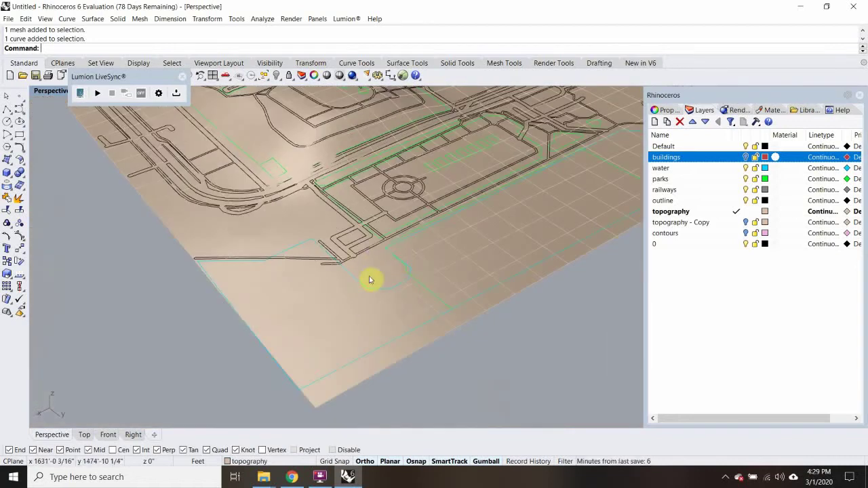
{"action": "scroll", "coordinate": [402, 236], "scroll_direction": "up", "scroll_amount": 5}
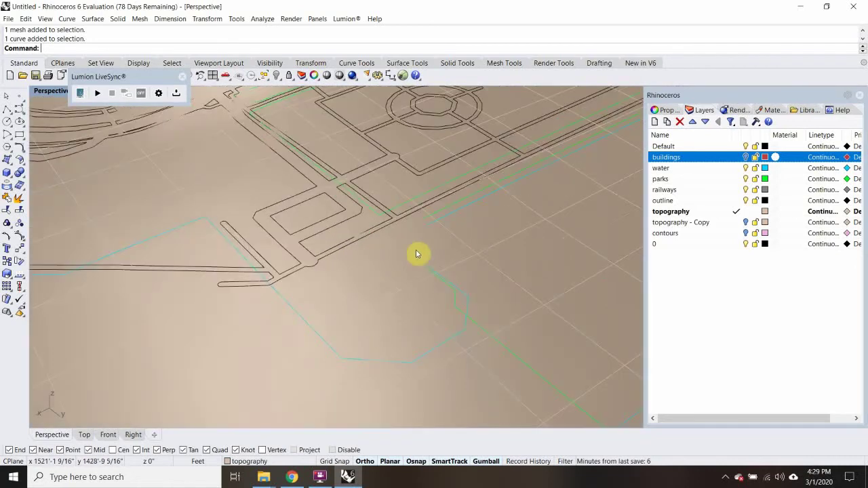
{"action": "scroll", "coordinate": [414, 188], "scroll_direction": "down", "scroll_amount": 6}
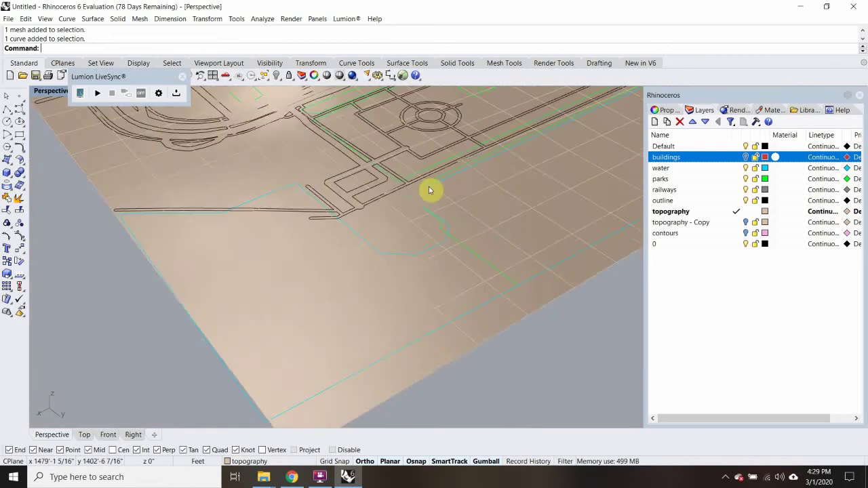
{"action": "right_click_drag", "start_coordinate": [400, 237], "coordinate": [374, 284]}
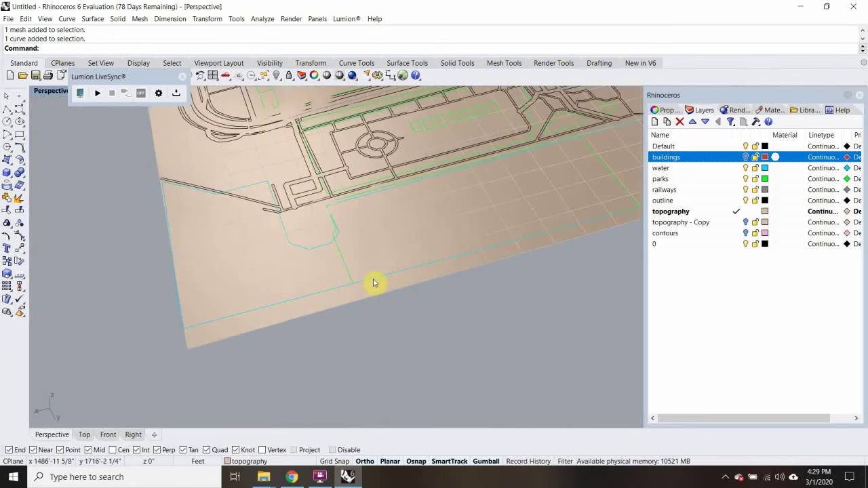
Select the water outline curve and check its extent in the Top view of the four-view layout.
{"action": "left_click", "coordinate": [374, 283]}
{"action": "left_click", "coordinate": [404, 316]}
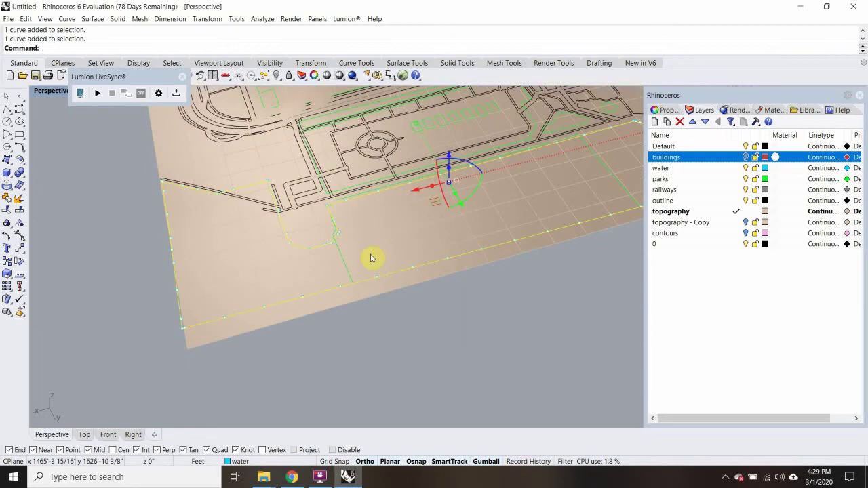
{"action": "double_click", "coordinate": [48, 91]}
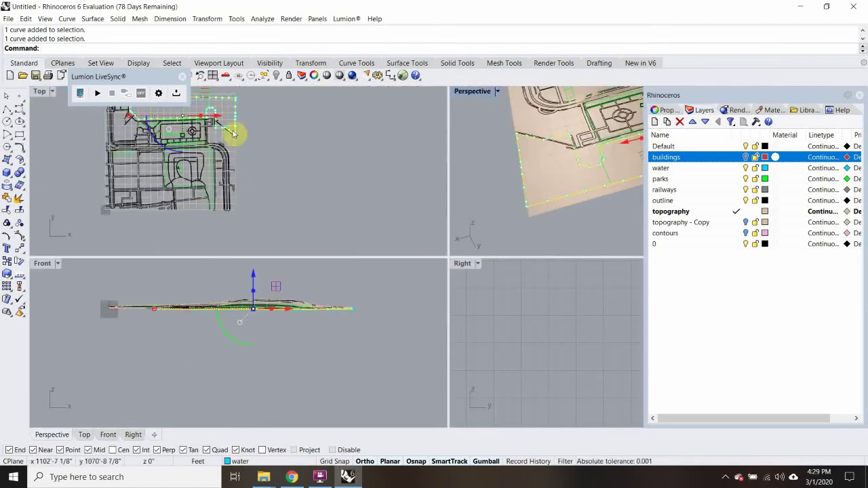
{"action": "scroll", "coordinate": [188, 169], "scroll_direction": "up", "scroll_amount": 5}
{"action": "scroll", "coordinate": [143, 165], "scroll_direction": "down", "scroll_amount": 5}
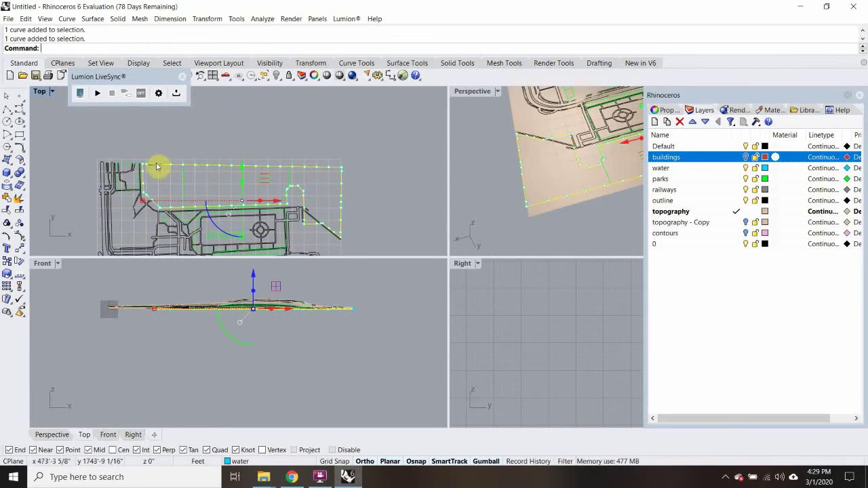
{"action": "scroll", "coordinate": [331, 158], "scroll_direction": "up", "scroll_amount": 3}
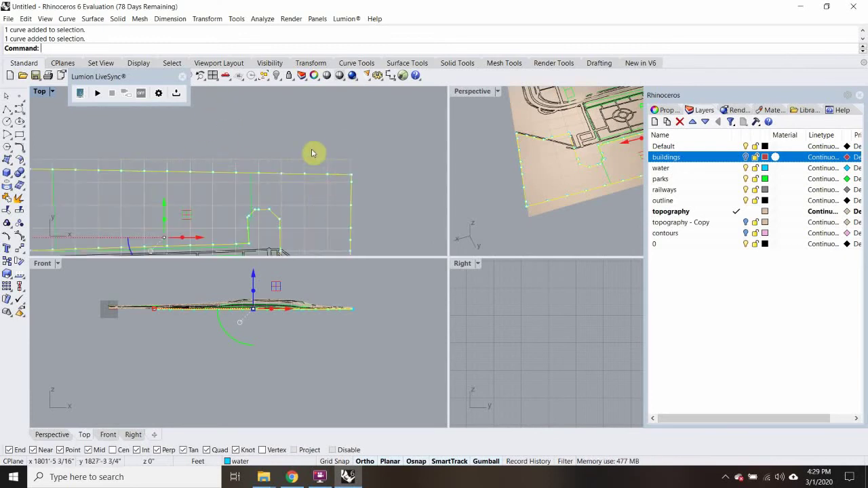
{"action": "scroll", "coordinate": [326, 156], "scroll_direction": "down", "scroll_amount": 3}
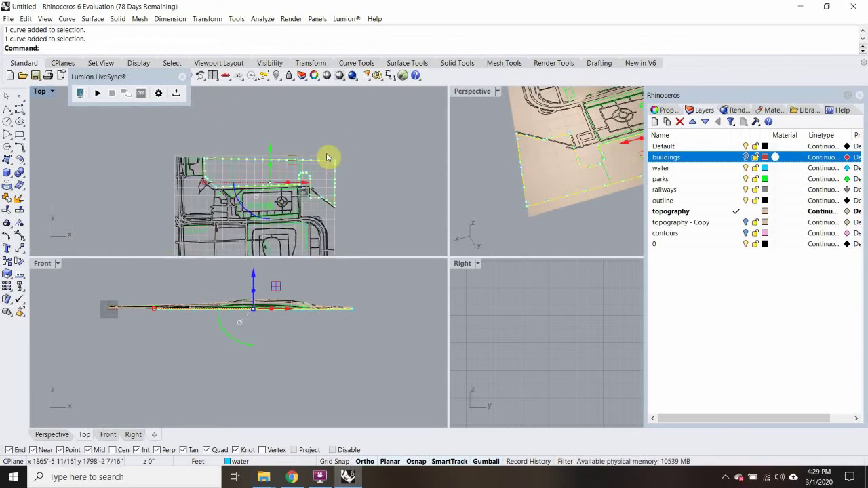
Reselect the water outline in the Top view to examine its shoreline corners, then clear the selection.
{"action": "left_click", "coordinate": [373, 156]}
{"action": "scroll", "coordinate": [271, 149], "scroll_direction": "up", "scroll_amount": 4}
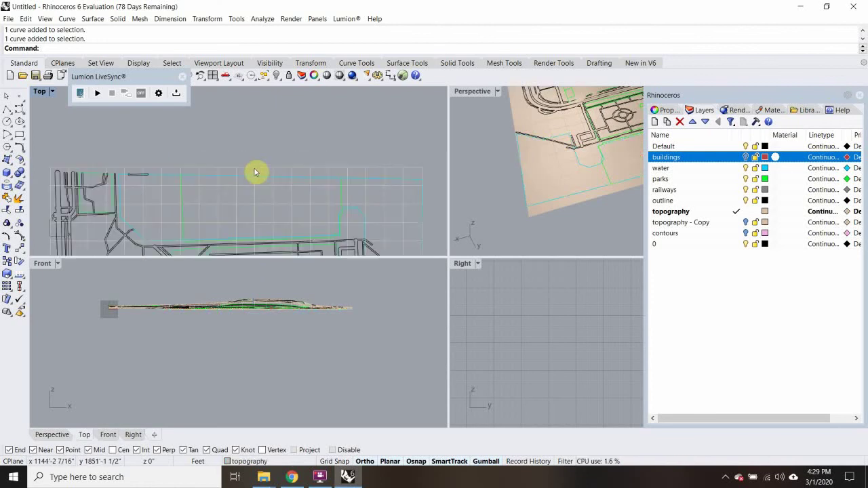
{"action": "left_click", "coordinate": [249, 181]}
{"action": "key", "text": "Escape"}
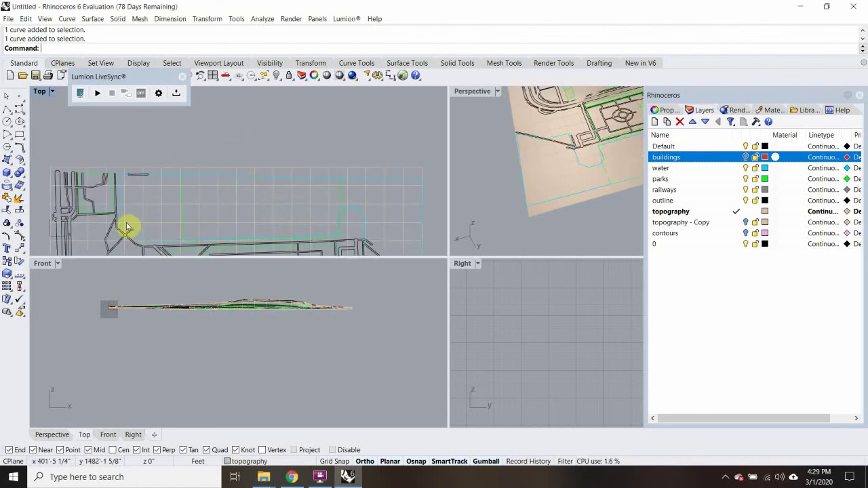
{"action": "left_click", "coordinate": [129, 224]}
{"action": "left_click", "coordinate": [169, 250]}
{"action": "right_click_drag", "start_coordinate": [323, 223], "coordinate": [314, 190]}
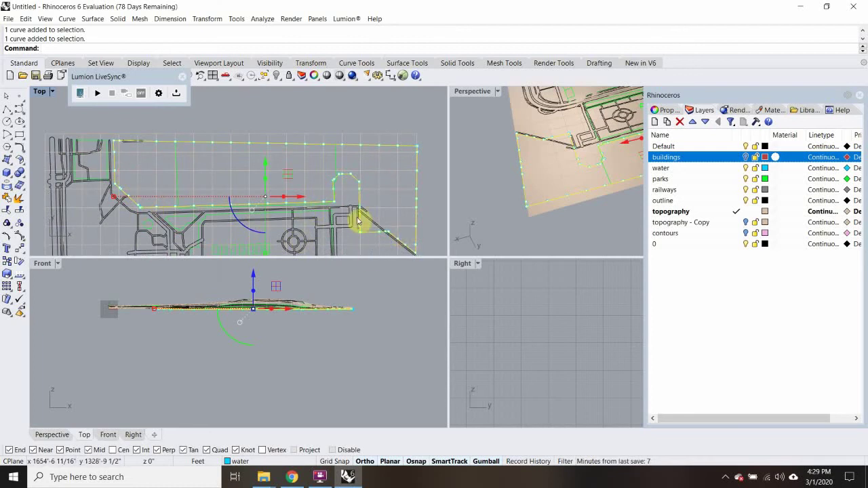
{"action": "left_click", "coordinate": [290, 110]}
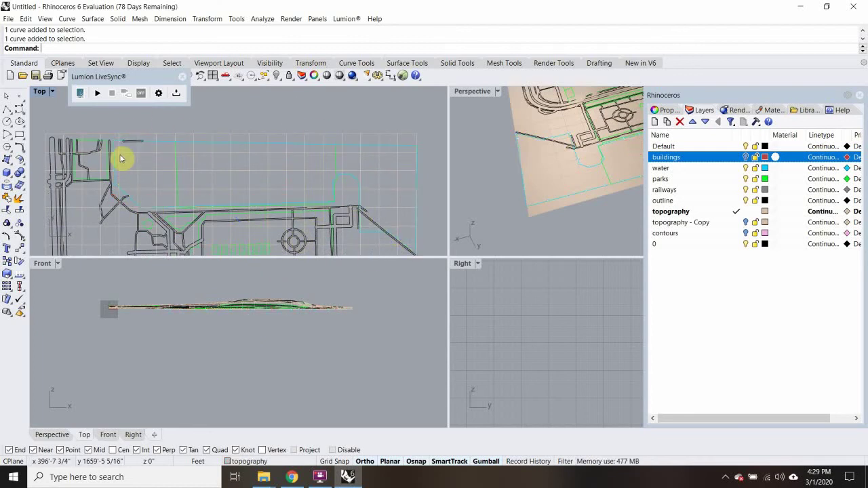
{"action": "scroll", "coordinate": [121, 159], "scroll_direction": "down", "scroll_amount": 4}
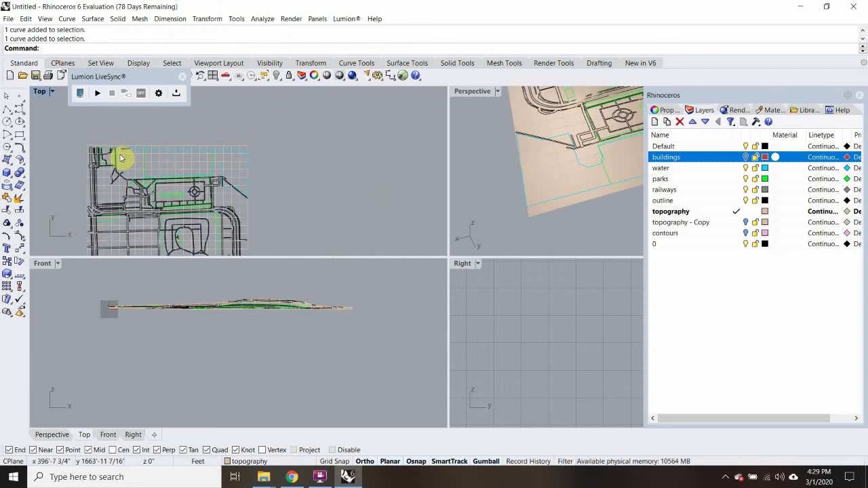
Create a layer named watersurface below the water layer and make it the current layer.
{"action": "left_click", "coordinate": [692, 168]}
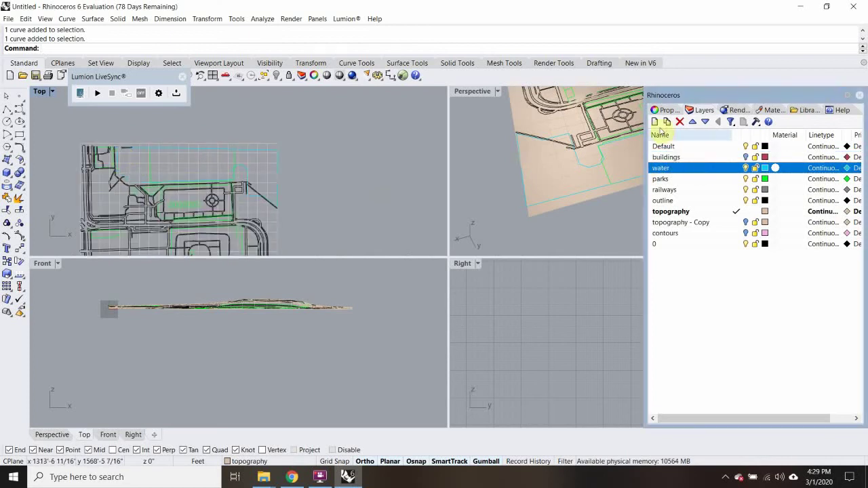
{"action": "left_click", "coordinate": [655, 121]}
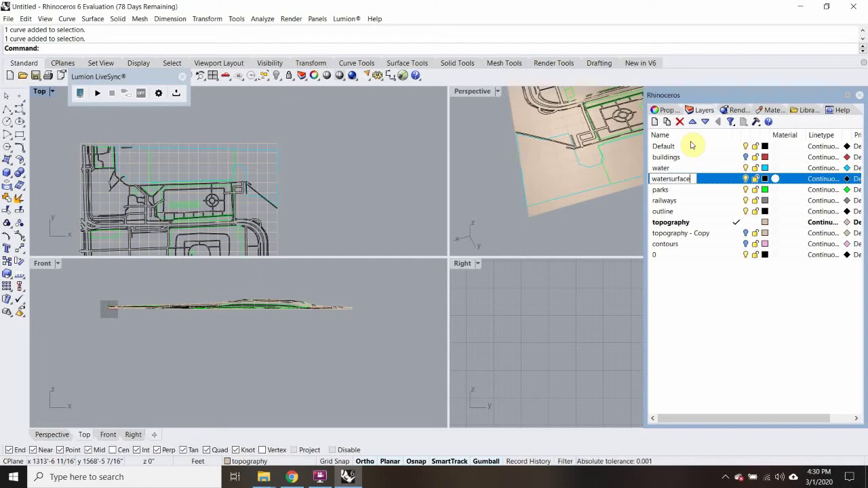
{"action": "type", "text": "watersurface"}
{"action": "left_click", "coordinate": [734, 179]}
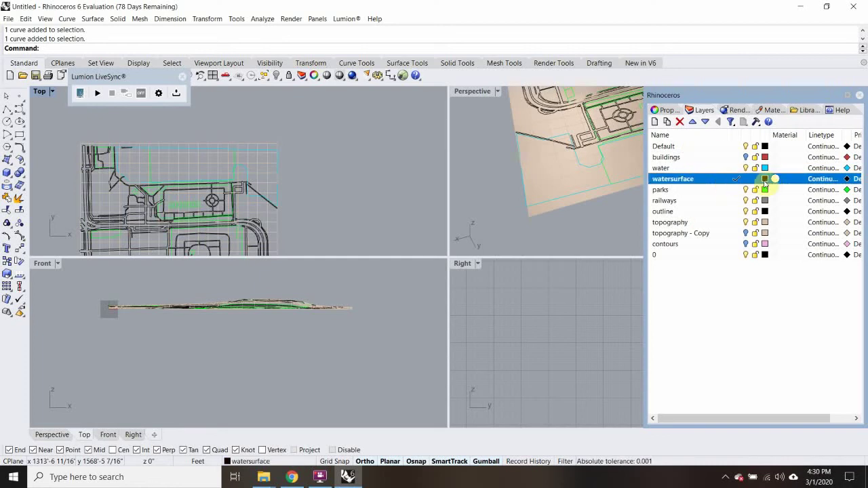
Set the watersurface layer's color to blue (R 36, G 0, B 255) and maximize the Top view.
{"action": "left_click", "coordinate": [765, 179]}
{"action": "left_click", "coordinate": [450, 255]}
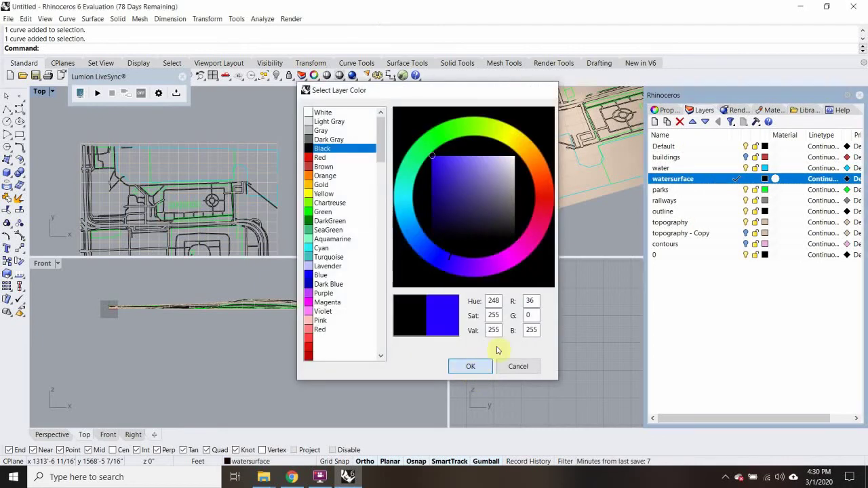
{"action": "left_click", "coordinate": [470, 367]}
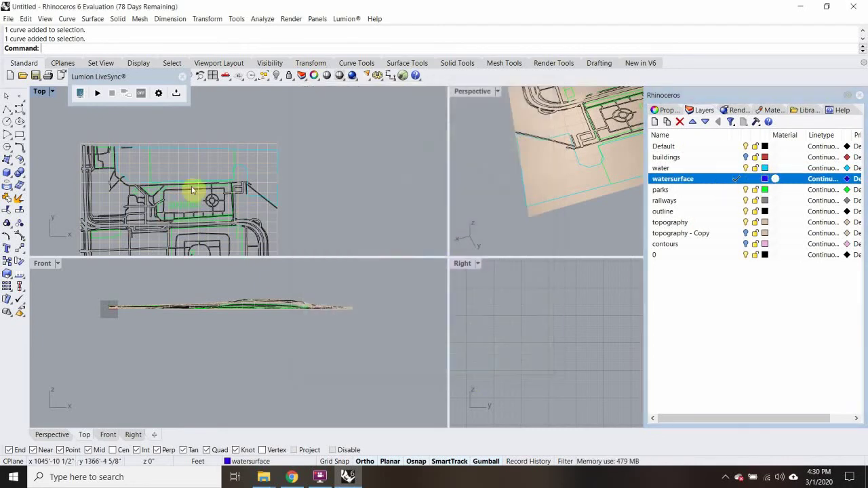
{"action": "double_click", "coordinate": [41, 92]}
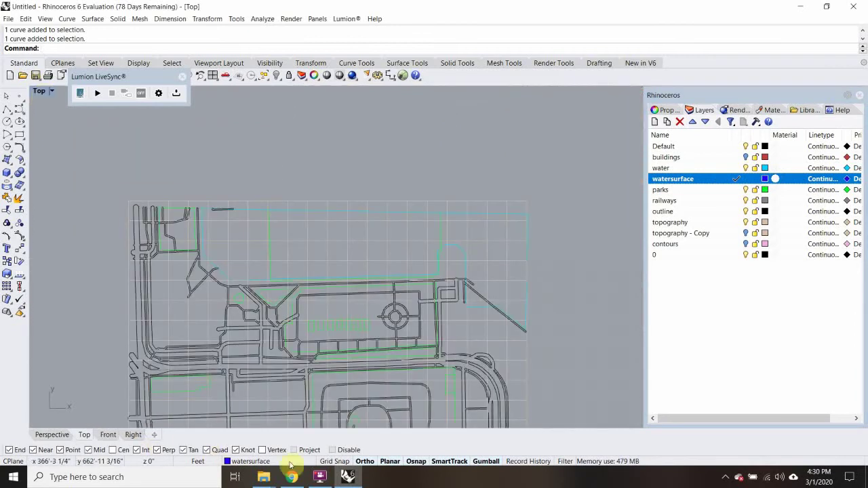
{"action": "left_click", "coordinate": [7, 109]}
{"action": "scroll", "coordinate": [196, 212], "scroll_direction": "up", "scroll_amount": 4}
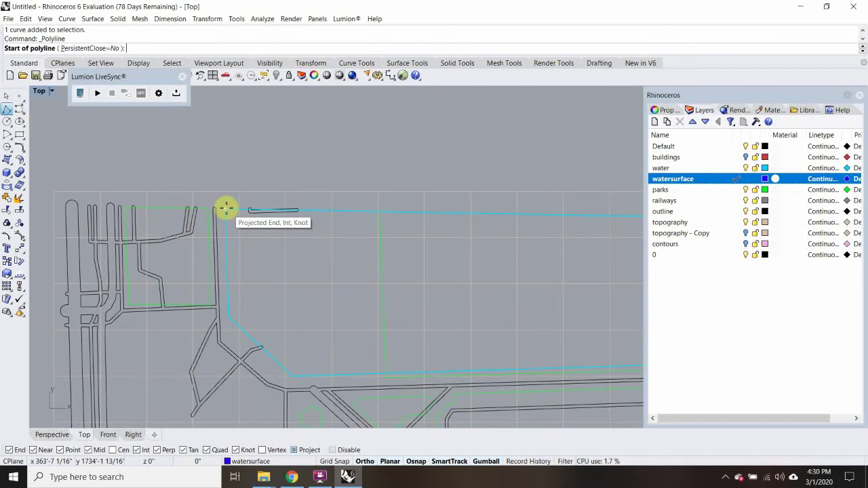
{"action": "left_click", "coordinate": [224, 169]}
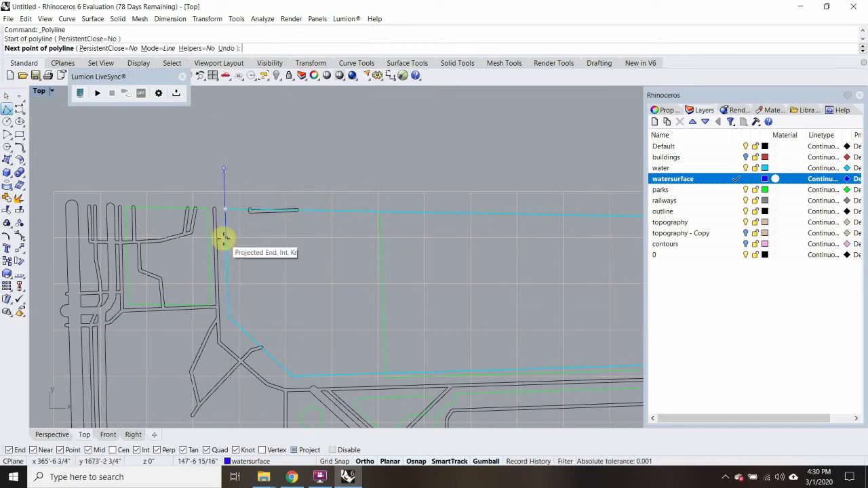
{"action": "scroll", "coordinate": [227, 316], "scroll_direction": "up", "scroll_amount": 2}
{"action": "left_click", "coordinate": [225, 315]}
{"action": "scroll", "coordinate": [268, 313], "scroll_direction": "down", "scroll_amount": 3}
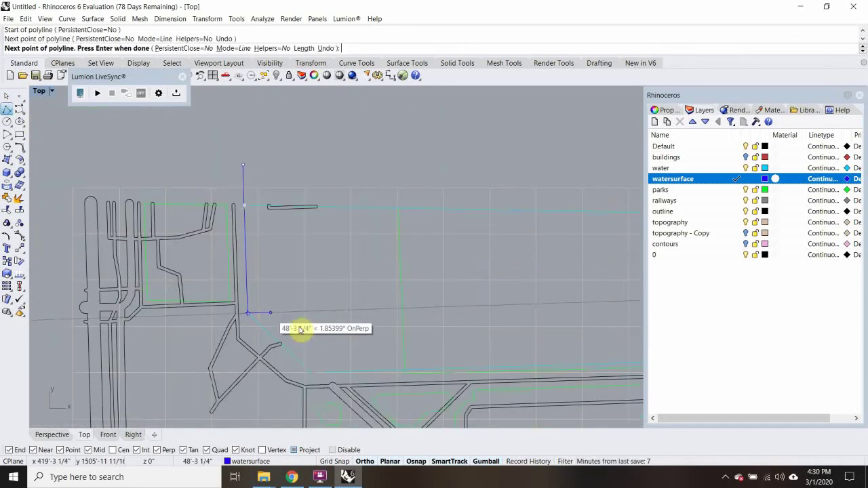
{"action": "key", "text": "Return"}
{"action": "key", "text": "ctrl+z"}
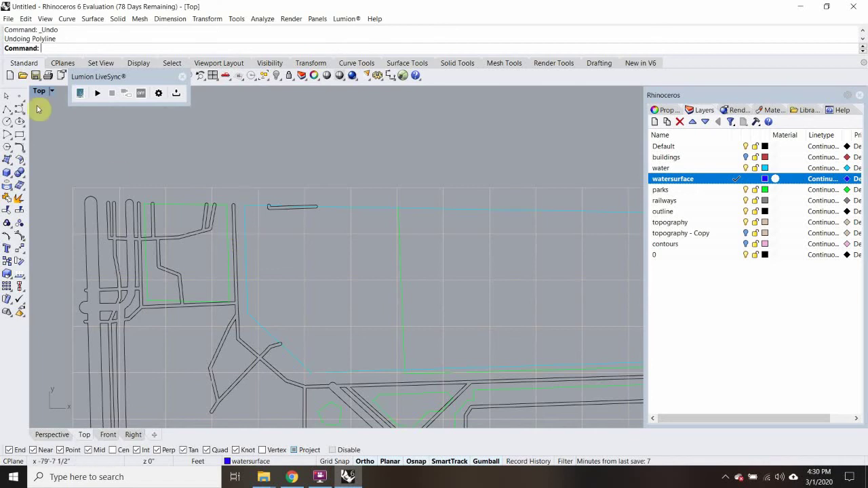
Start a polyline just north of the site and trace the water outline down its western shore and around the southwest corner.
{"action": "left_click", "coordinate": [7, 110]}
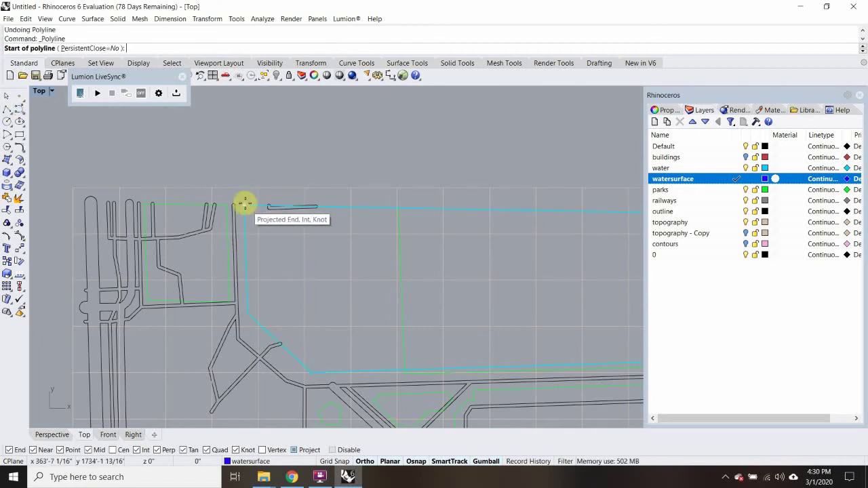
{"action": "left_click", "coordinate": [244, 157]}
{"action": "left_click", "coordinate": [250, 312]}
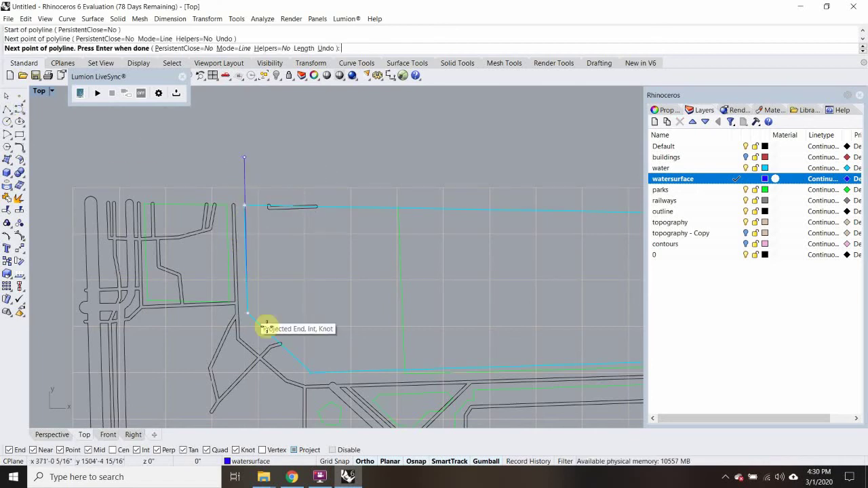
{"action": "scroll", "coordinate": [311, 363], "scroll_direction": "up", "scroll_amount": 5}
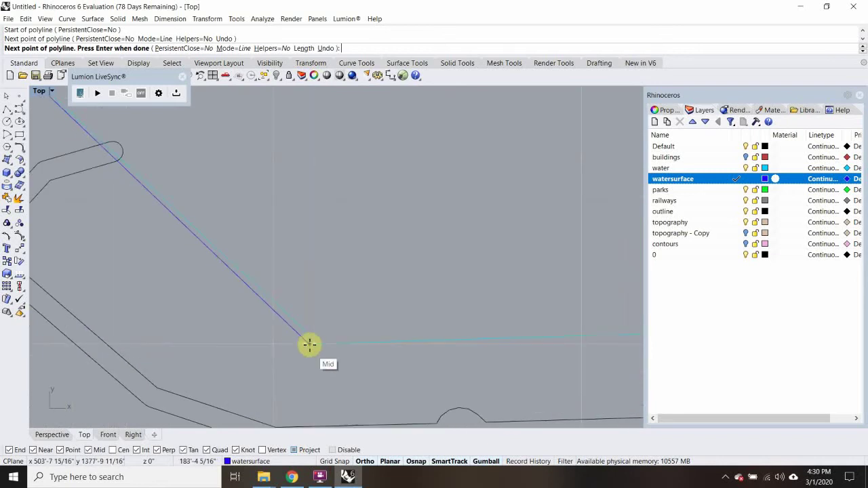
{"action": "left_click", "coordinate": [302, 343]}
{"action": "scroll", "coordinate": [303, 342], "scroll_direction": "up", "scroll_amount": 3}
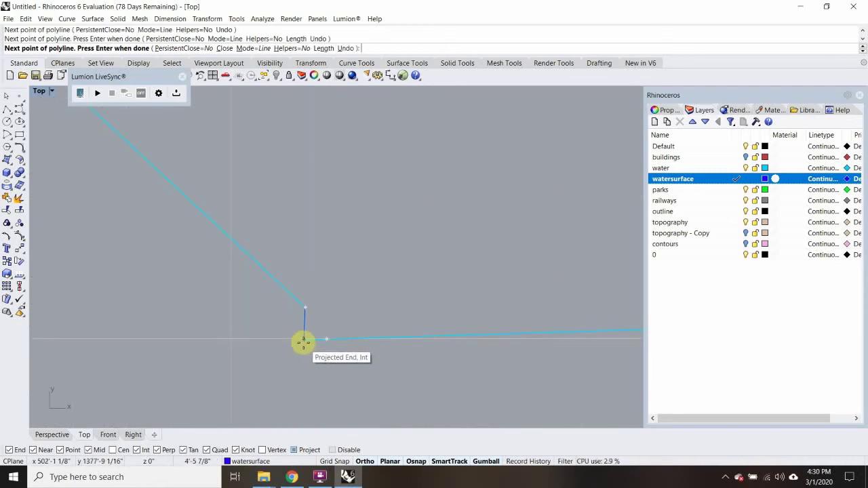
{"action": "left_click", "coordinate": [328, 341]}
Continue the polyline along the southern shoreline and around the pier to its second upper corner, then end it.
{"action": "scroll", "coordinate": [330, 343], "scroll_direction": "down", "scroll_amount": 4}
{"action": "right_click_drag", "start_coordinate": [485, 326], "coordinate": [264, 296]}
{"action": "scroll", "coordinate": [474, 303], "scroll_direction": "up", "scroll_amount": 6}
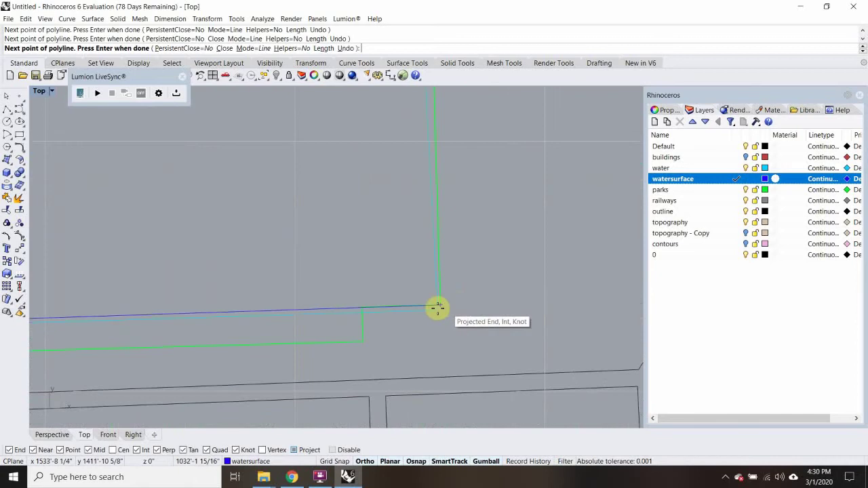
{"action": "left_click", "coordinate": [438, 310]}
{"action": "scroll", "coordinate": [411, 246], "scroll_direction": "down", "scroll_amount": 7}
{"action": "right_click_drag", "start_coordinate": [396, 175], "coordinate": [379, 227]}
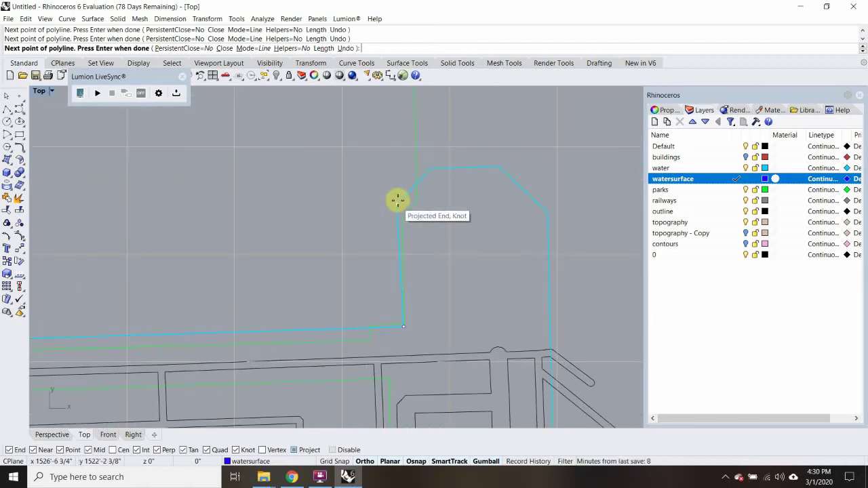
{"action": "left_click", "coordinate": [397, 203]}
{"action": "left_click", "coordinate": [431, 168]}
{"action": "left_click", "coordinate": [499, 167]}
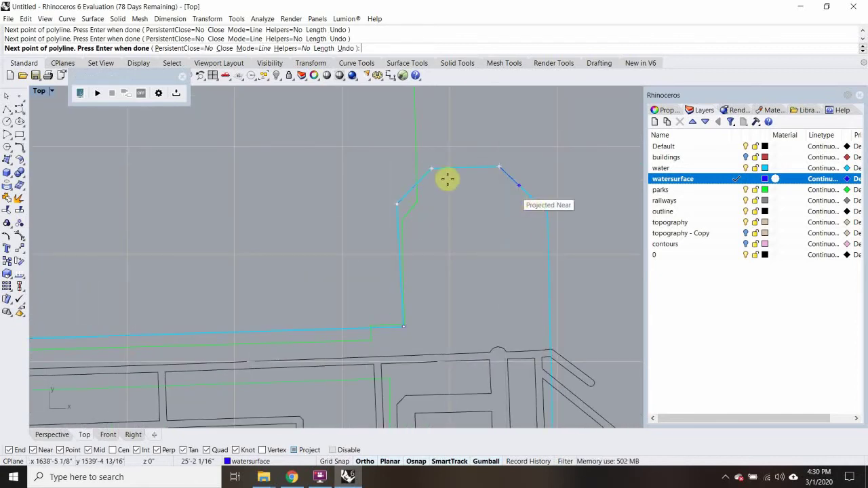
{"action": "key", "text": "Escape"}
Start a new polyline at the pier's second upper corner and trace its chamfer and eastern side down to the lower water corner.
{"action": "scroll", "coordinate": [374, 238], "scroll_direction": "down", "scroll_amount": 4}
{"action": "left_click", "coordinate": [393, 214]}
{"action": "left_click", "coordinate": [427, 238]}
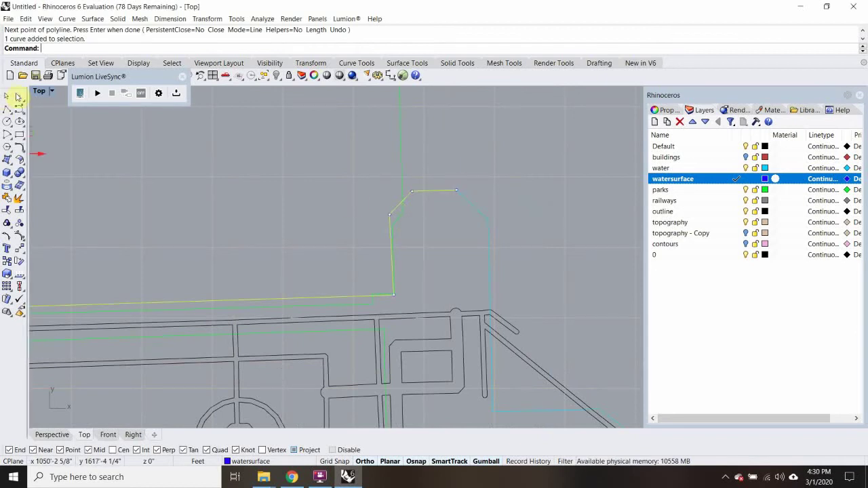
{"action": "left_click", "coordinate": [7, 108]}
{"action": "left_click", "coordinate": [461, 191]}
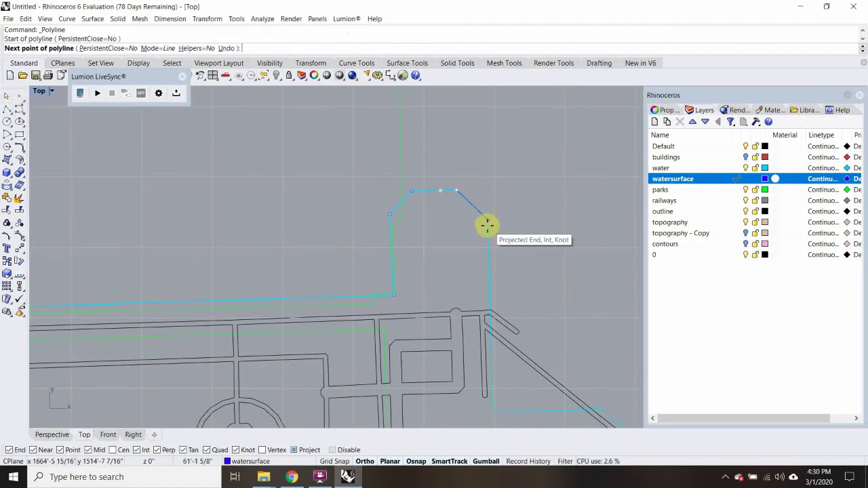
{"action": "left_click", "coordinate": [486, 221]}
{"action": "scroll", "coordinate": [498, 244], "scroll_direction": "down", "scroll_amount": 4}
{"action": "scroll", "coordinate": [501, 268], "scroll_direction": "up", "scroll_amount": 4}
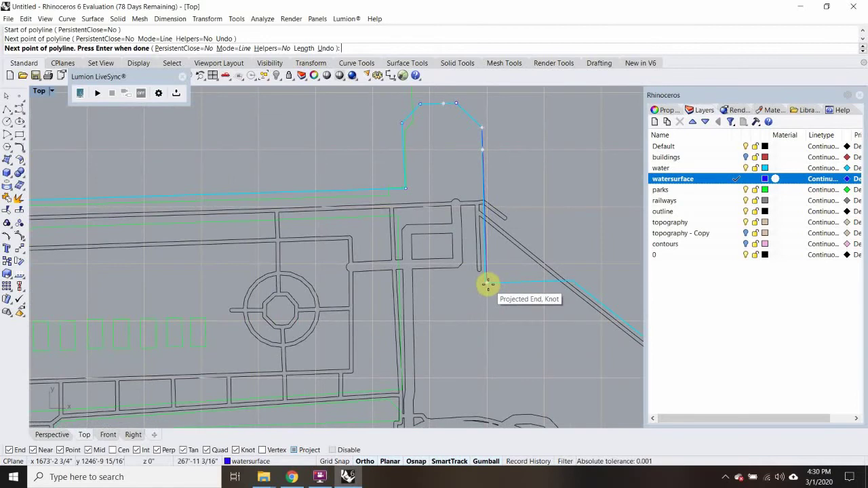
{"action": "scroll", "coordinate": [485, 284], "scroll_direction": "up", "scroll_amount": 5}
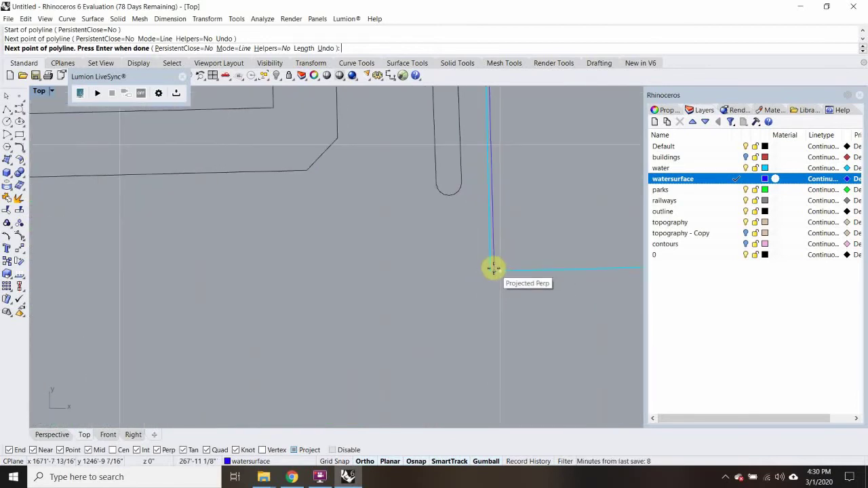
{"action": "left_click", "coordinate": [493, 267]}
Continue the polyline east along the short shore segment, run it diagonally southeast past the water outline's corner, and end it.
{"action": "scroll", "coordinate": [482, 265], "scroll_direction": "down", "scroll_amount": 5}
{"action": "scroll", "coordinate": [482, 267], "scroll_direction": "down", "scroll_amount": 4}
{"action": "scroll", "coordinate": [516, 270], "scroll_direction": "up", "scroll_amount": 5}
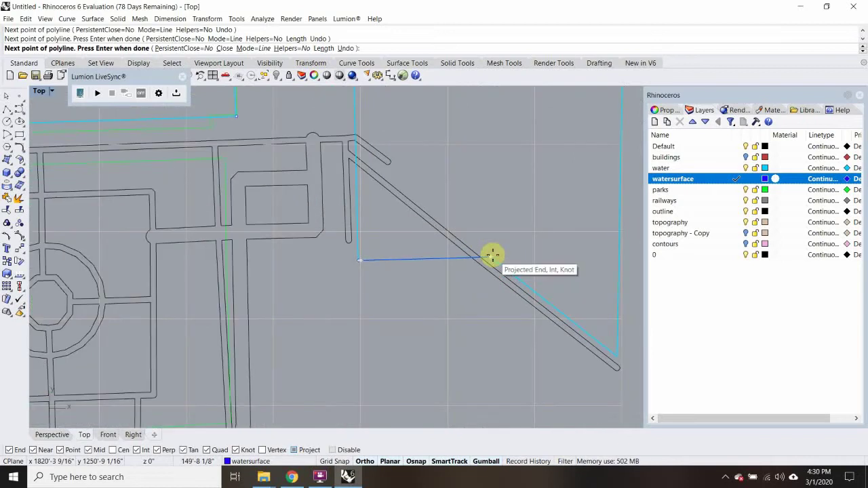
{"action": "left_click", "coordinate": [493, 255]}
{"action": "scroll", "coordinate": [515, 278], "scroll_direction": "down", "scroll_amount": 2}
{"action": "scroll", "coordinate": [542, 302], "scroll_direction": "up", "scroll_amount": 2}
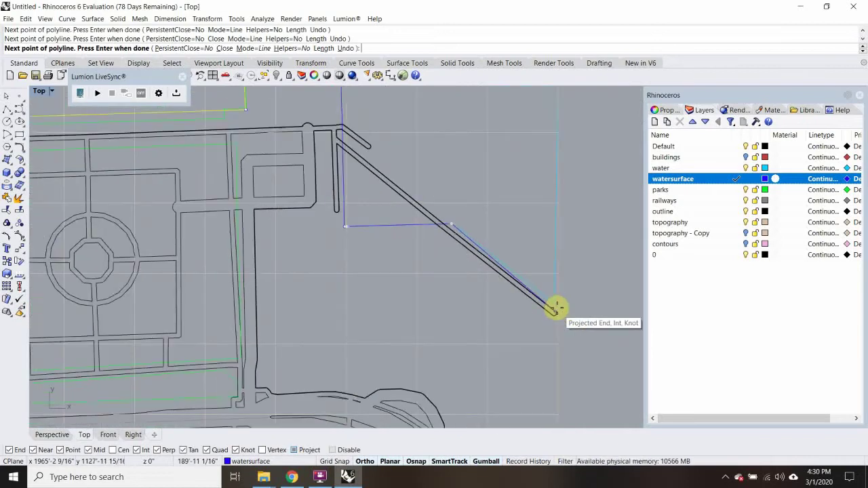
{"action": "left_click", "coordinate": [598, 337]}
{"action": "key", "text": "Return"}
Join the two shoreline polylines into one curve and return to the four-viewport layout.
{"action": "scroll", "coordinate": [502, 284], "scroll_direction": "down", "scroll_amount": 10}
{"action": "right_click_drag", "start_coordinate": [360, 248], "coordinate": [436, 258]}
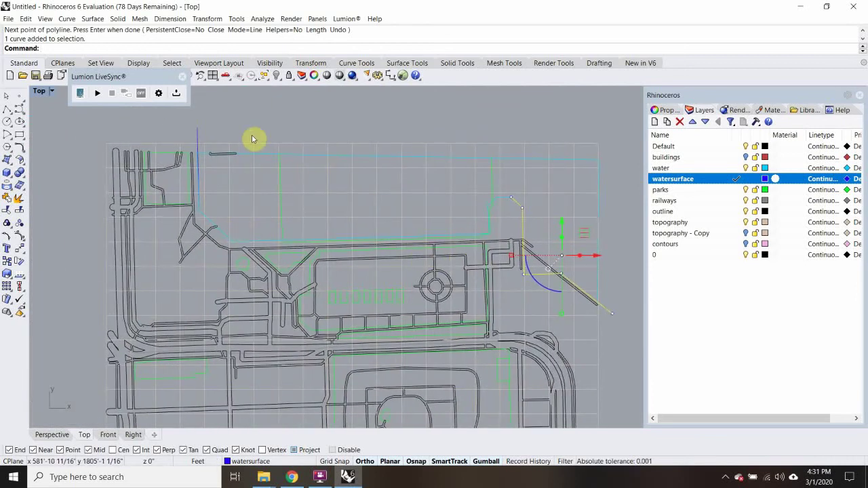
{"action": "left_click", "coordinate": [199, 133], "text": "shift"}
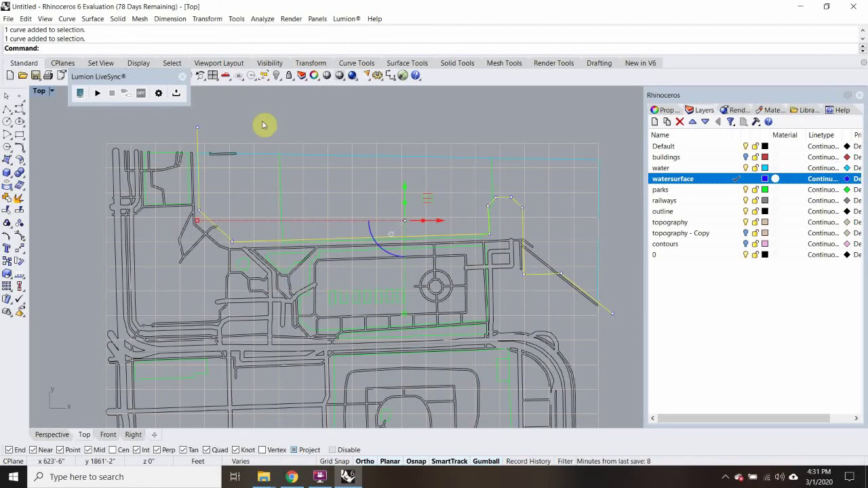
{"action": "double_click", "coordinate": [39, 94]}
{"action": "right_click_drag", "start_coordinate": [496, 176], "coordinate": [466, 233]}
Extrude the joined shoreline curve to both sides with ExtrudeCrv so it passes through the terrain, and maximize the Perspective view.
{"action": "type", "text": "Extru"}
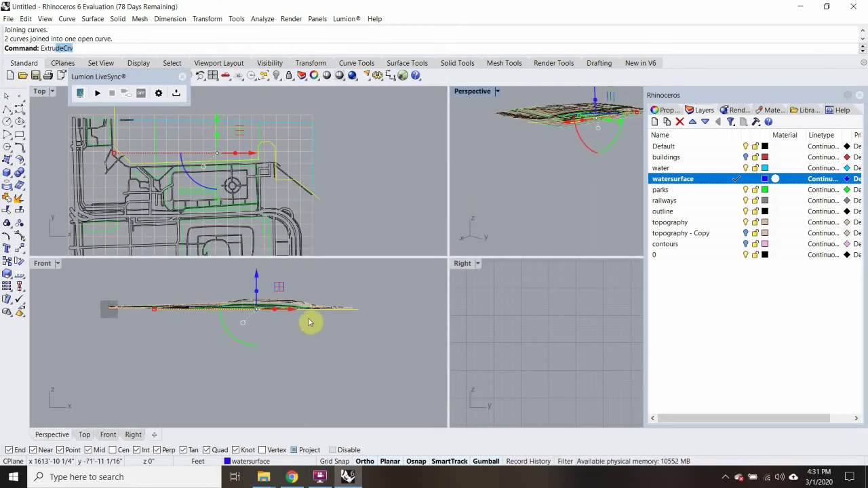
{"action": "type", "text": "de"}
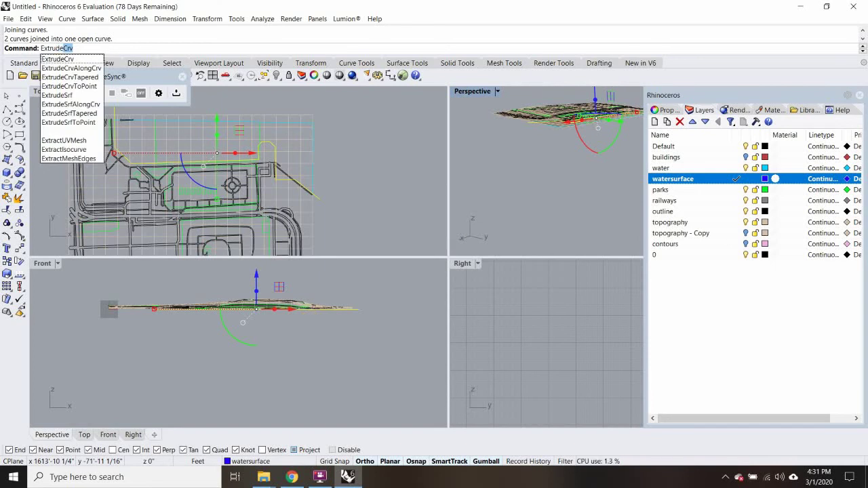
{"action": "key", "text": "Return"}
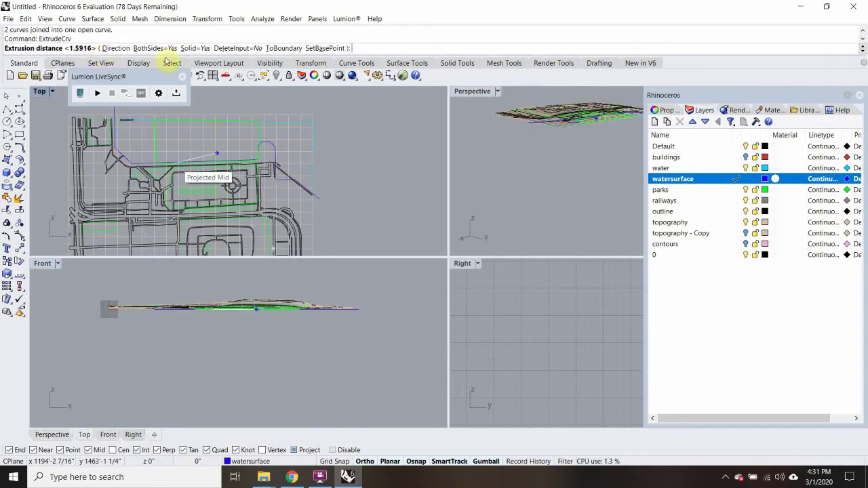
{"action": "left_click", "coordinate": [319, 279]}
{"action": "right_click_drag", "start_coordinate": [541, 146], "coordinate": [575, 182]}
{"action": "right_click_drag", "start_coordinate": [574, 236], "coordinate": [495, 139]}
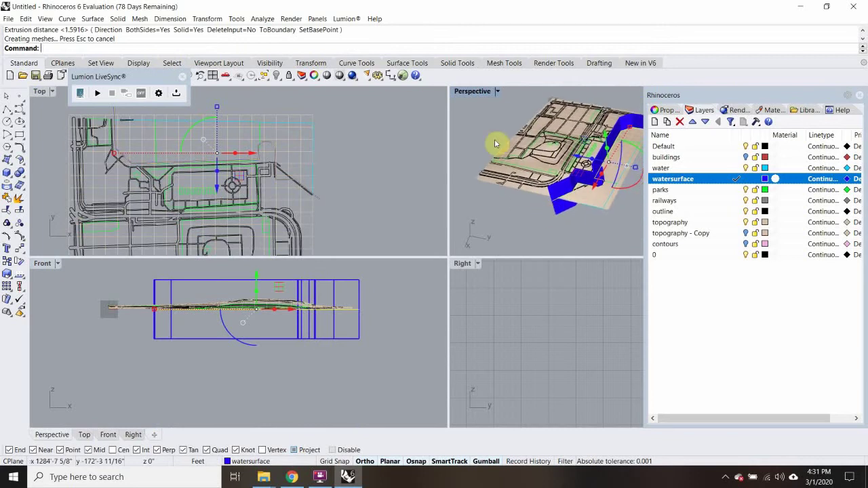
{"action": "double_click", "coordinate": [472, 92]}
Try to split the topography mesh with the extruded shoreline wall.
{"action": "scroll", "coordinate": [349, 333], "scroll_direction": "up", "scroll_amount": 10}
{"action": "left_click", "coordinate": [331, 322]}
{"action": "scroll", "coordinate": [337, 320], "scroll_direction": "down", "scroll_amount": 8}
{"action": "right_click_drag", "start_coordinate": [340, 318], "coordinate": [400, 312]}
{"action": "key", "text": "Return"}
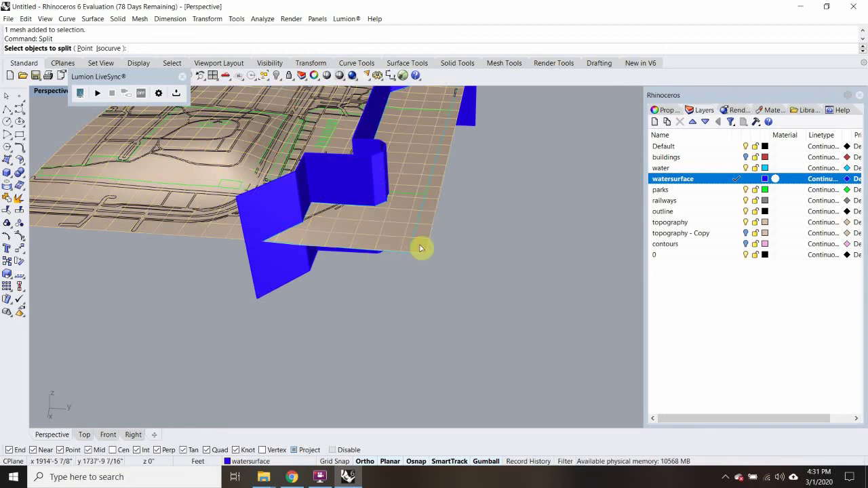
{"action": "key", "text": "Escape"}
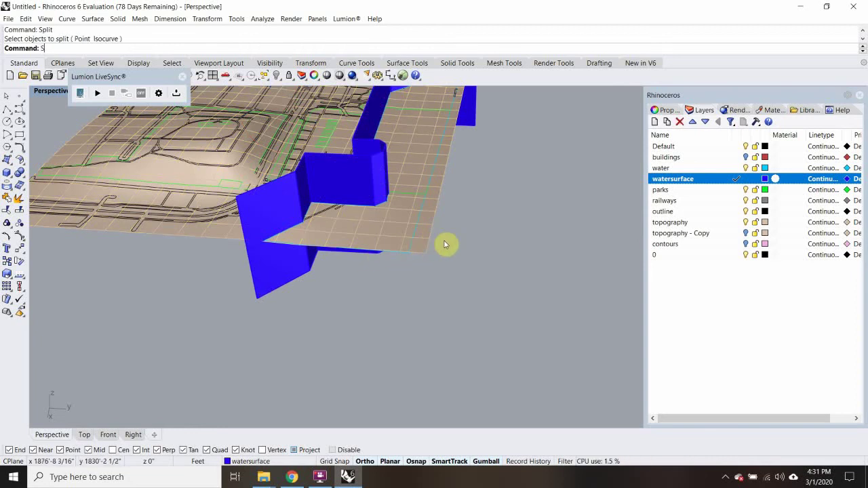
{"action": "right_click", "coordinate": [444, 244]}
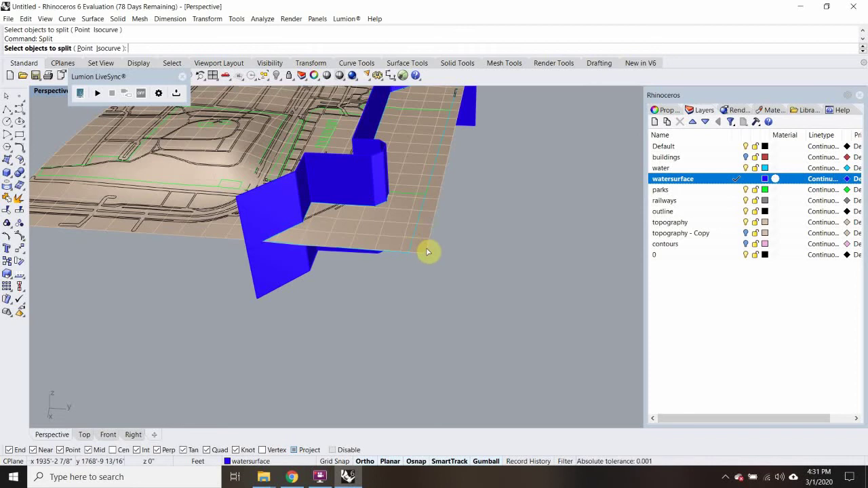
{"action": "left_click", "coordinate": [727, 222]}
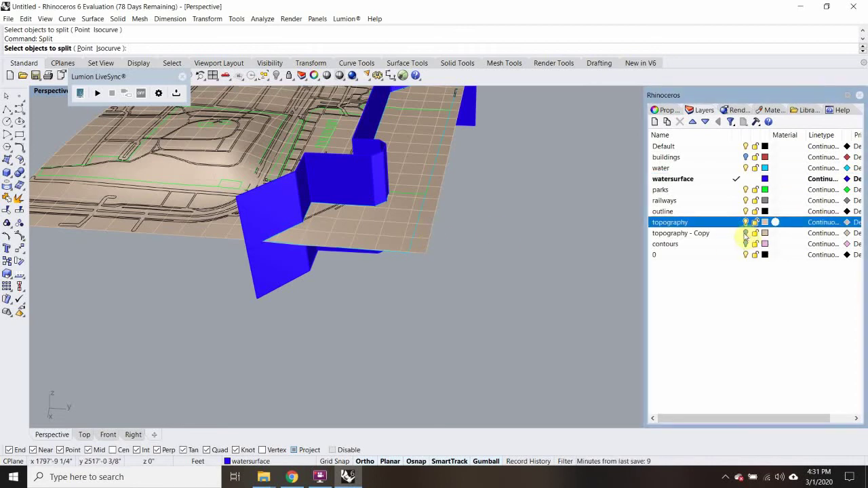
{"action": "key", "text": "Escape"}
Delete the terrain mesh on the topography layer.
{"action": "left_click", "coordinate": [427, 235]}
{"action": "right_click_drag", "start_coordinate": [427, 236], "coordinate": [491, 227]}
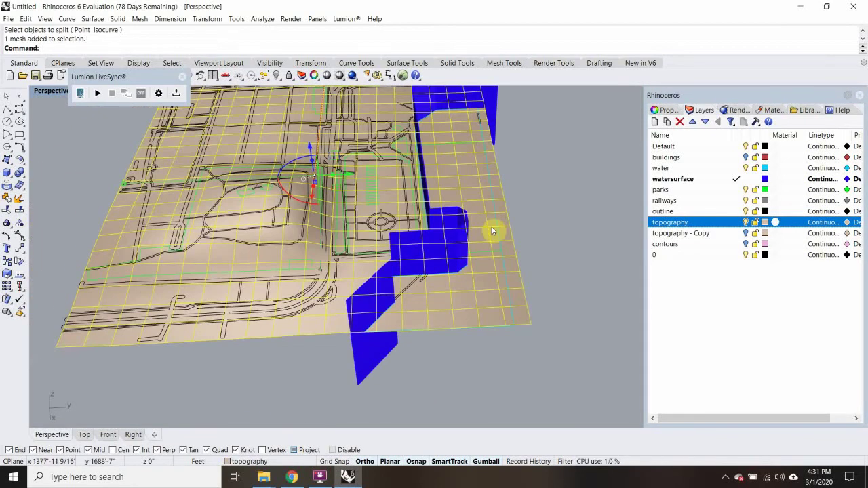
{"action": "scroll", "coordinate": [492, 227], "scroll_direction": "down", "scroll_amount": 5}
{"action": "scroll", "coordinate": [492, 227], "scroll_direction": "up", "scroll_amount": 5}
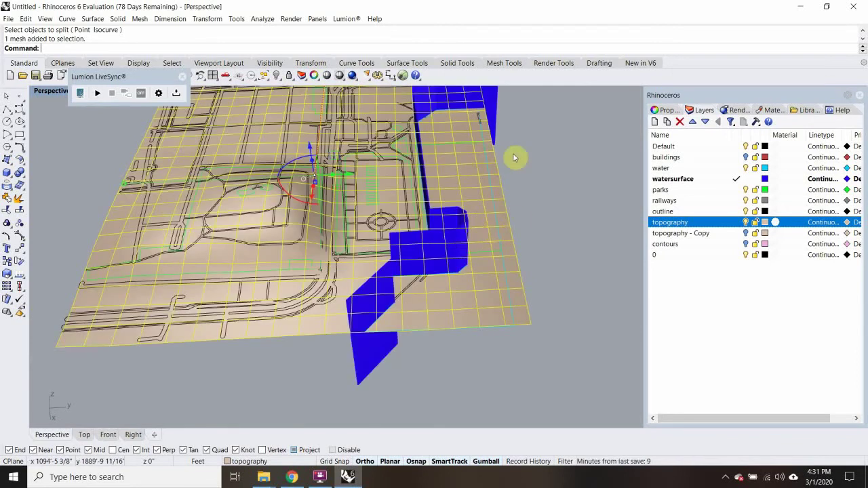
{"action": "left_click", "coordinate": [574, 251]}
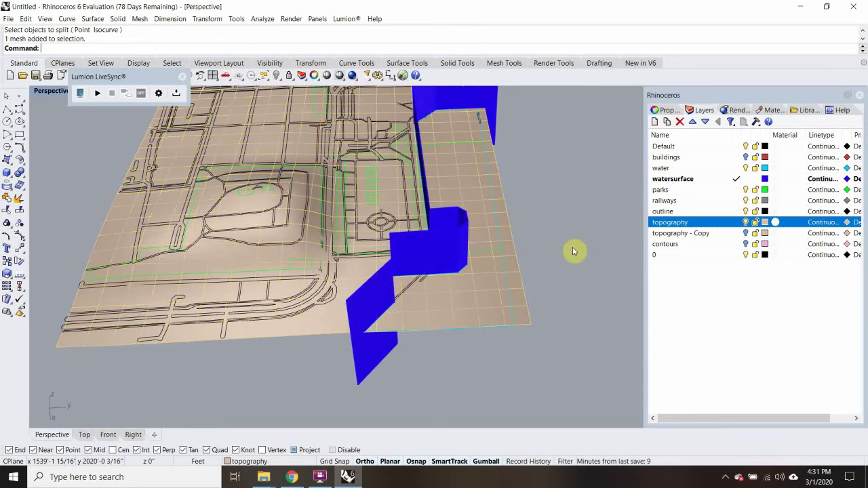
{"action": "left_click", "coordinate": [519, 261]}
{"action": "key", "text": "Delete"}
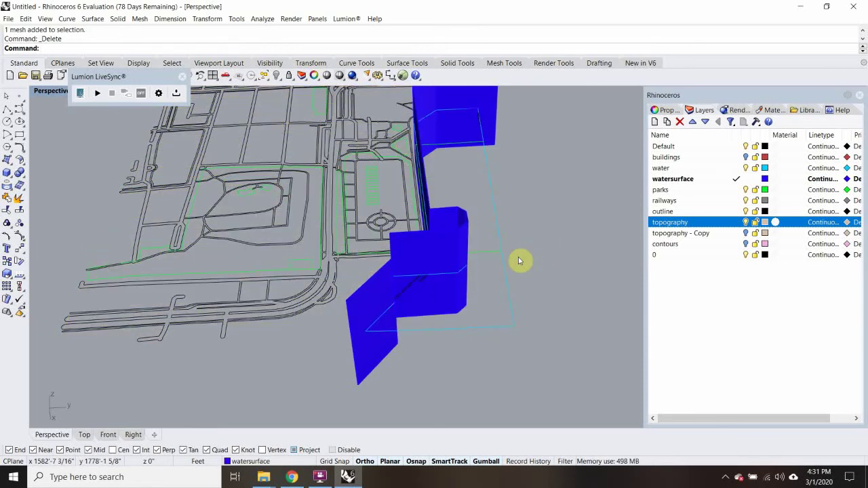
Turn on the contours layer and delete the rectangular frame around the contour lines.
{"action": "left_click", "coordinate": [746, 244]}
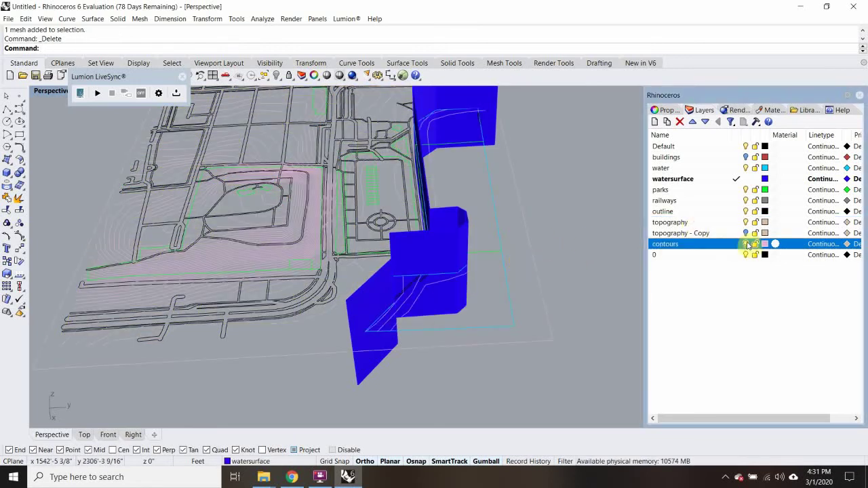
{"action": "left_click", "coordinate": [550, 342]}
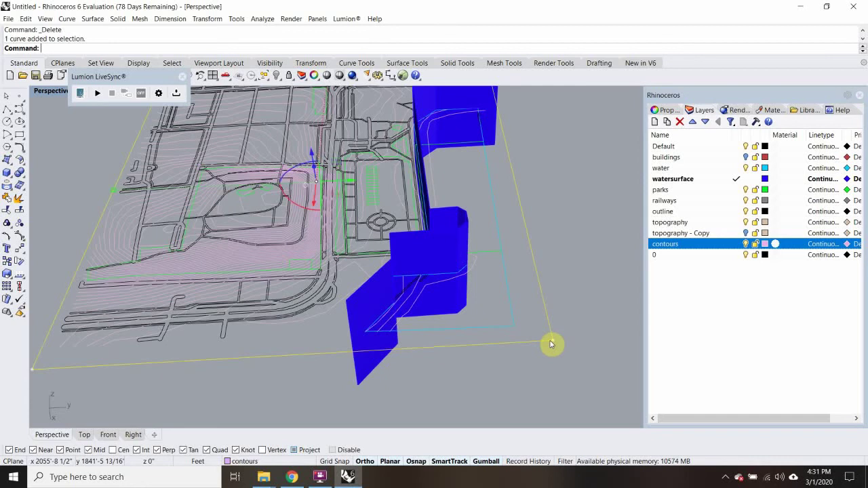
{"action": "scroll", "coordinate": [543, 327], "scroll_direction": "down", "scroll_amount": 5}
{"action": "right_click_drag", "start_coordinate": [531, 319], "coordinate": [300, 285]}
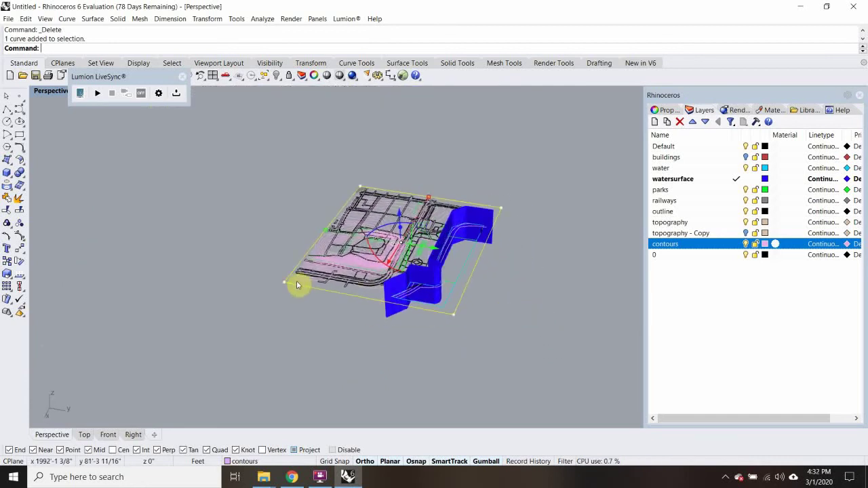
{"action": "left_click", "coordinate": [304, 196]}
{"action": "left_click", "coordinate": [717, 247]}
{"action": "right_click_drag", "start_coordinate": [328, 234], "coordinate": [465, 251]}
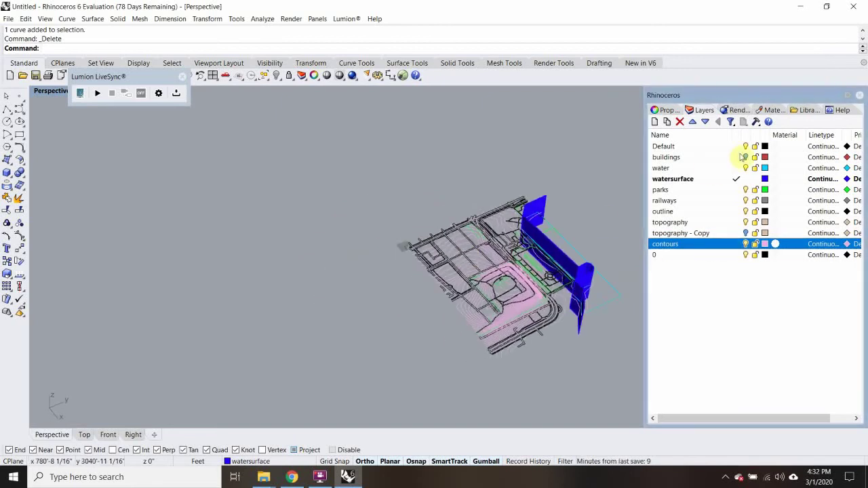
Make contours the current layer and turn off all other visible layers, including topography, outline, railways, parks, watersurface, water, Default and 0.
{"action": "left_click", "coordinate": [746, 222]}
{"action": "left_click", "coordinate": [746, 211]}
{"action": "left_click", "coordinate": [745, 200]}
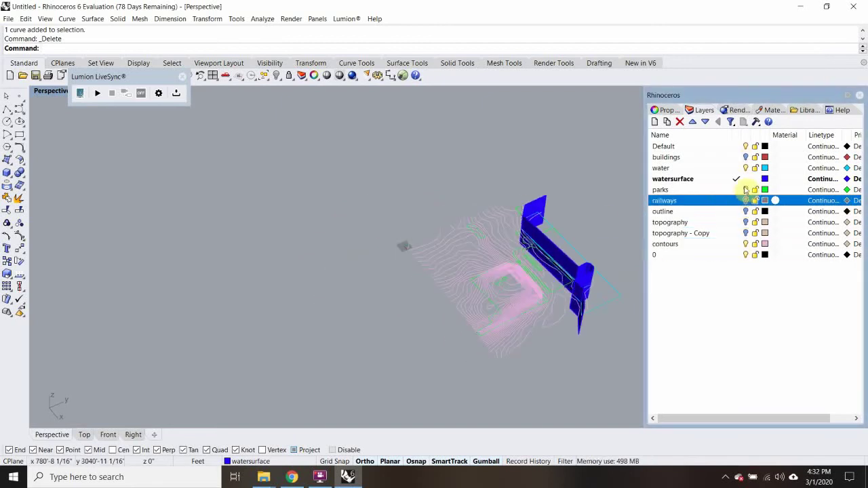
{"action": "left_click", "coordinate": [745, 190]}
{"action": "left_click", "coordinate": [736, 243]}
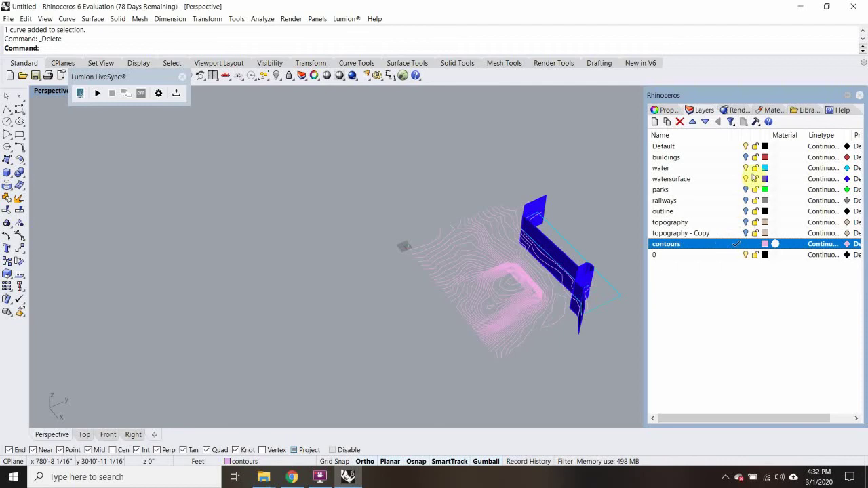
{"action": "left_click", "coordinate": [745, 178]}
{"action": "left_click", "coordinate": [745, 167]}
{"action": "left_click", "coordinate": [745, 146]}
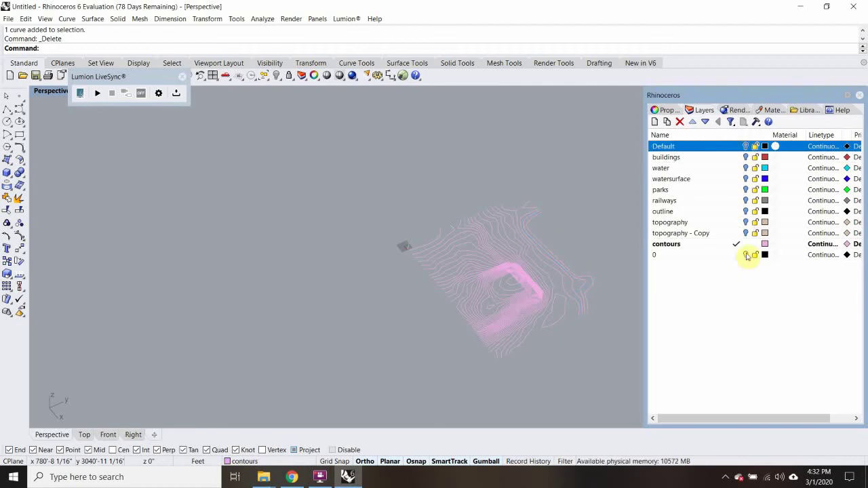
{"action": "left_click", "coordinate": [746, 255]}
Select all the contour curves and turn on their control points.
{"action": "right_click_drag", "start_coordinate": [451, 248], "coordinate": [326, 145]}
{"action": "left_click_drag", "start_coordinate": [326, 146], "coordinate": [583, 326]}
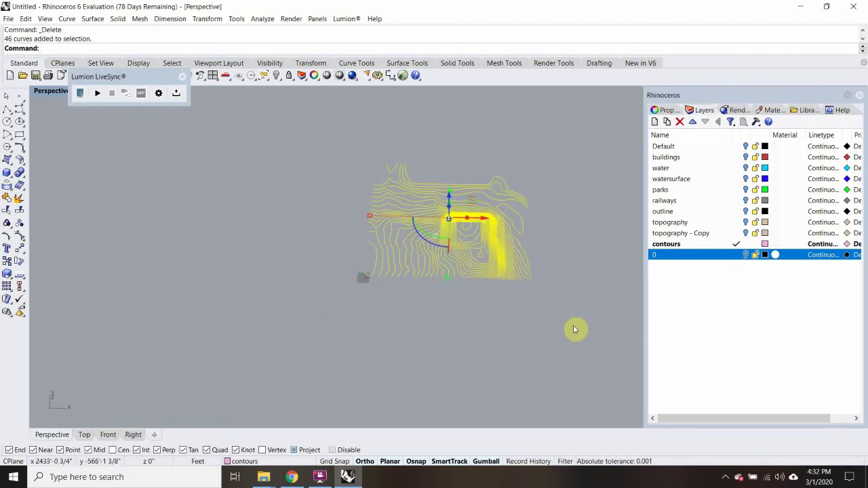
{"action": "key", "text": "Return"}
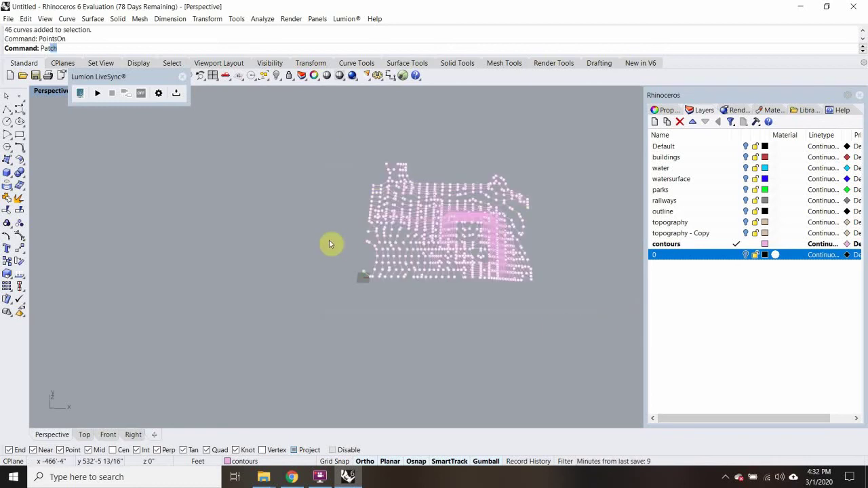
Start a Patch surface through all the contour control points and move its options dialog clear of them.
{"action": "type", "text": "Patch"}
{"action": "key", "text": "Return"}
{"action": "left_click_drag", "start_coordinate": [295, 122], "coordinate": [614, 341]}
{"action": "key", "text": "Return"}
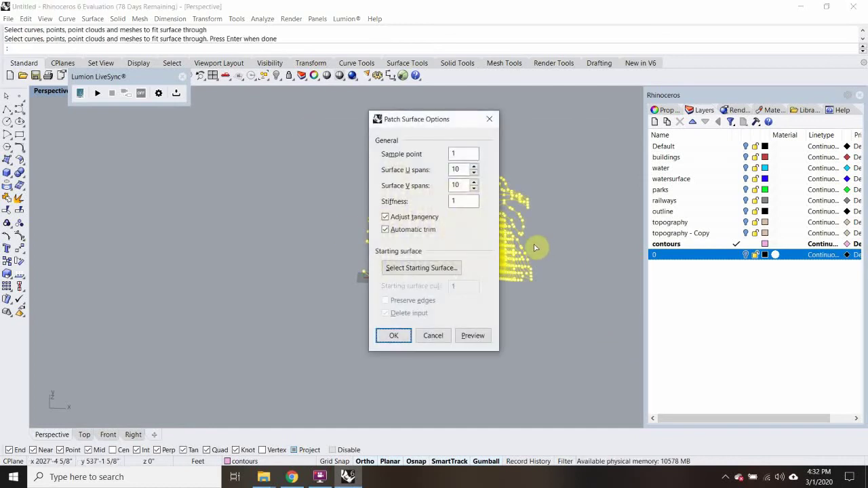
{"action": "left_click_drag", "start_coordinate": [427, 132], "coordinate": [275, 131]}
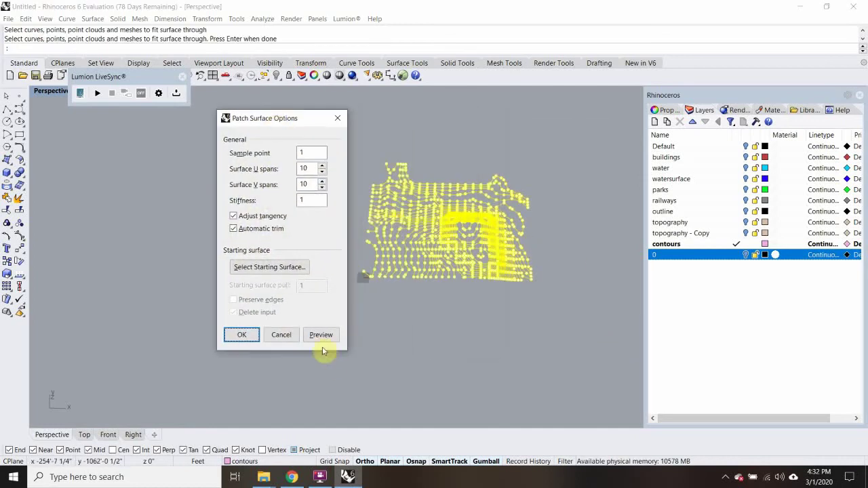
Preview the patch with 10 U spans, 10 V spans and stiffness 1 from several angles, and create the surface.
{"action": "left_click", "coordinate": [321, 335]}
{"action": "right_click_drag", "start_coordinate": [481, 271], "coordinate": [498, 209]}
{"action": "scroll", "coordinate": [479, 203], "scroll_direction": "up", "scroll_amount": 6}
{"action": "right_click_drag", "start_coordinate": [432, 190], "coordinate": [500, 204]}
{"action": "right_click_drag", "start_coordinate": [450, 226], "coordinate": [486, 259]}
{"action": "scroll", "coordinate": [456, 237], "scroll_direction": "down", "scroll_amount": 6}
{"action": "scroll", "coordinate": [484, 339], "scroll_direction": "up", "scroll_amount": 5}
{"action": "scroll", "coordinate": [434, 327], "scroll_direction": "down", "scroll_amount": 1}
{"action": "right_click_drag", "start_coordinate": [436, 285], "coordinate": [176, 186]}
{"action": "left_click", "coordinate": [241, 334]}
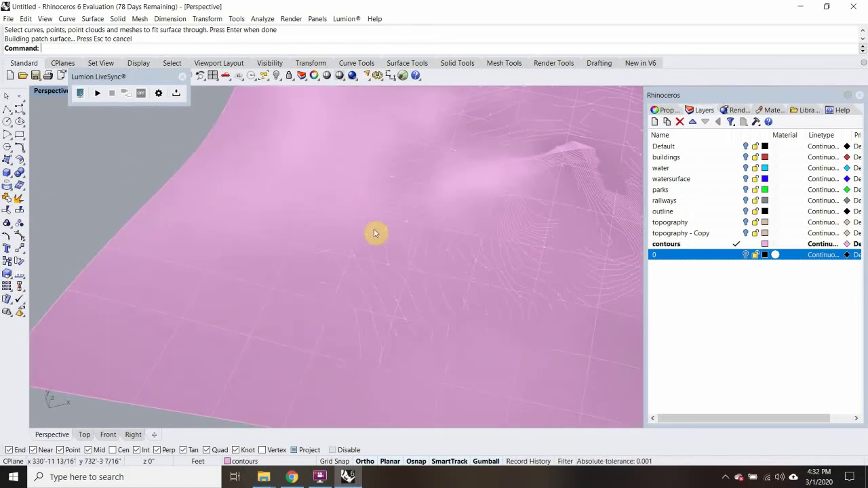
Show the topography and topography - Copy layers together with the patch surface.
{"action": "scroll", "coordinate": [374, 229], "scroll_direction": "down", "scroll_amount": 8}
{"action": "right_click_drag", "start_coordinate": [388, 225], "coordinate": [449, 252]}
{"action": "left_click", "coordinate": [764, 227]}
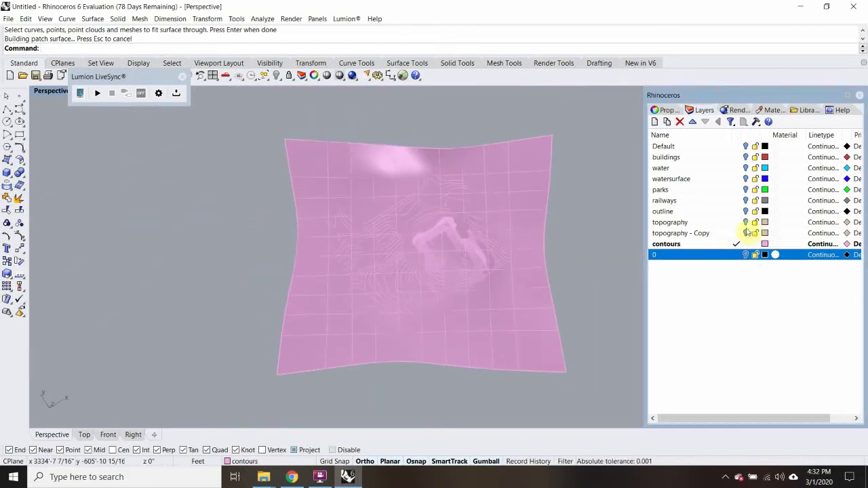
{"action": "left_click", "coordinate": [742, 223]}
{"action": "right_click_drag", "start_coordinate": [511, 254], "coordinate": [553, 200]}
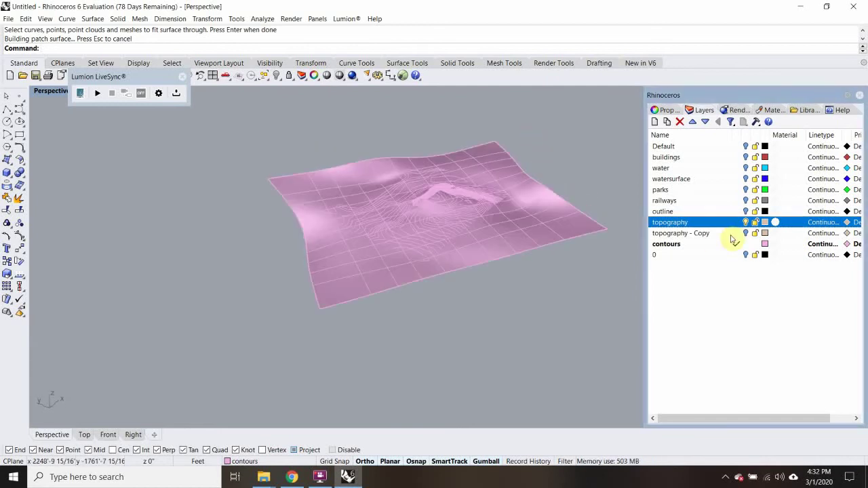
{"action": "left_click", "coordinate": [745, 234]}
Compare the copied terrain mesh with the patch surface up close, and hide both topography layers again.
{"action": "scroll", "coordinate": [413, 226], "scroll_direction": "up", "scroll_amount": 5}
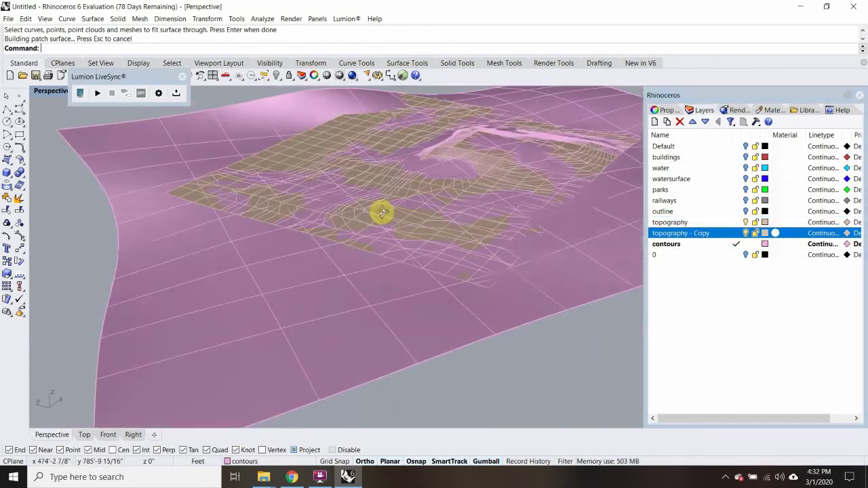
{"action": "scroll", "coordinate": [362, 222], "scroll_direction": "up", "scroll_amount": 10}
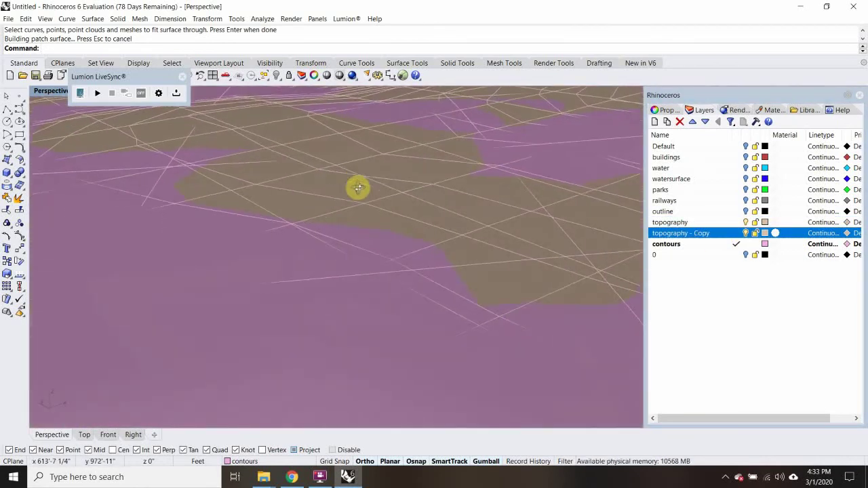
{"action": "scroll", "coordinate": [360, 192], "scroll_direction": "down", "scroll_amount": 6}
{"action": "right_click_drag", "start_coordinate": [323, 192], "coordinate": [546, 206]}
{"action": "scroll", "coordinate": [515, 204], "scroll_direction": "up", "scroll_amount": 5}
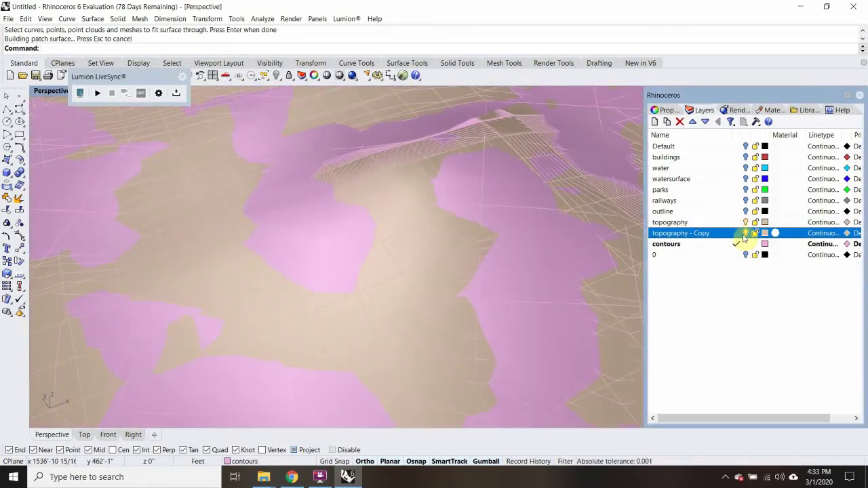
{"action": "left_click", "coordinate": [745, 234]}
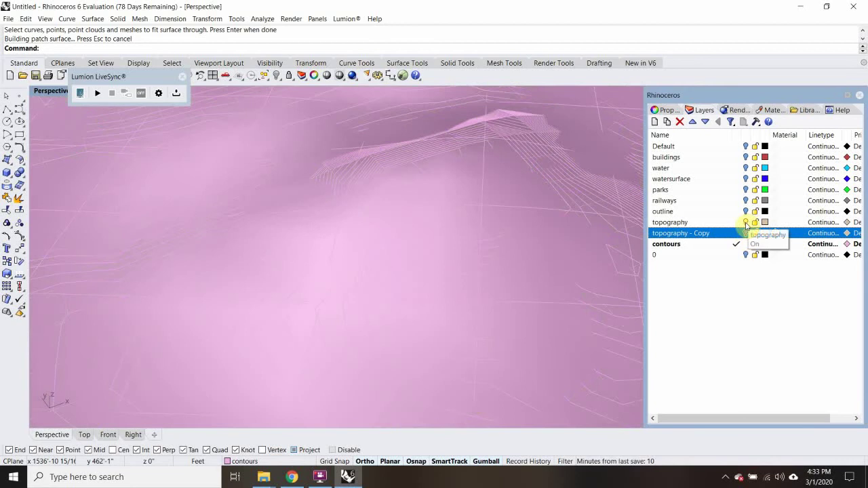
{"action": "left_click", "coordinate": [751, 224]}
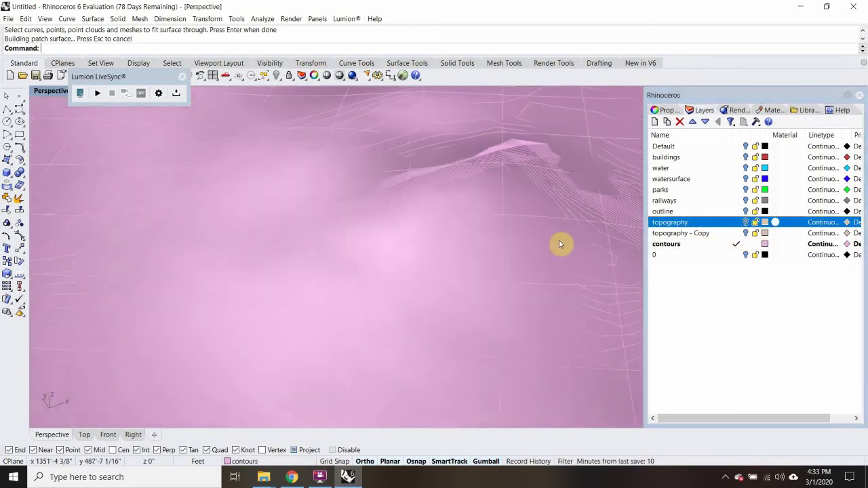
Select the pink patch surface and add a new layer named new topo.
{"action": "scroll", "coordinate": [559, 244], "scroll_direction": "down", "scroll_amount": 5}
{"action": "left_click", "coordinate": [447, 157]}
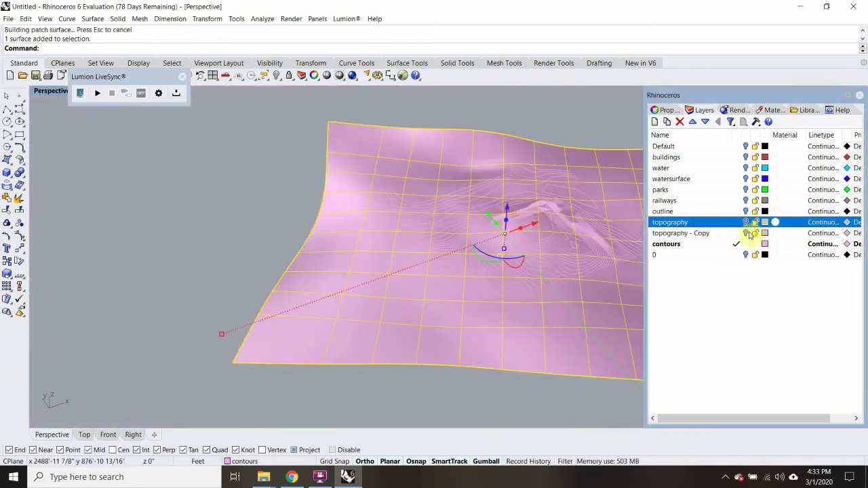
{"action": "left_click", "coordinate": [656, 123]}
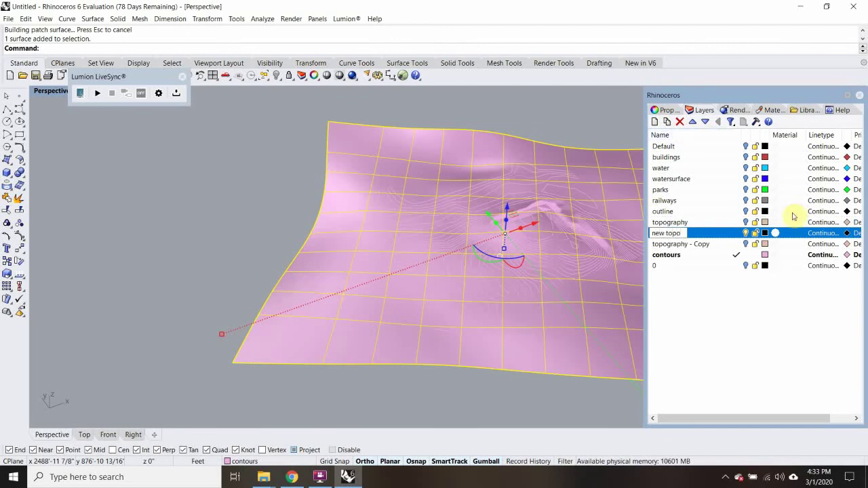
{"action": "key", "text": "Return"}
Set the new topo layer's color to a muted orange with RGB 223, 135, 98.
{"action": "left_click", "coordinate": [765, 233]}
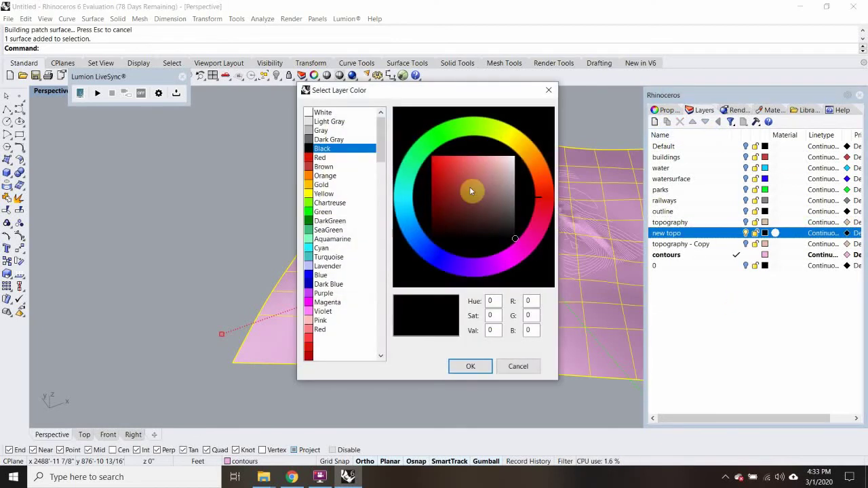
{"action": "mouse_move", "coordinate": [481, 174]}
{"action": "left_mouse_down"}
{"action": "mouse_move", "coordinate": [542, 193]}
{"action": "mouse_move", "coordinate": [540, 175]}
{"action": "left_mouse_up"}
{"action": "left_click", "coordinate": [461, 165]}
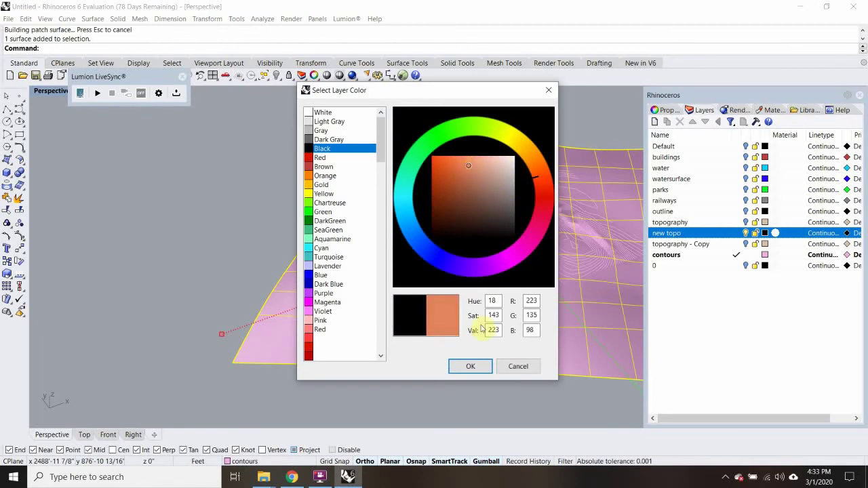
{"action": "left_click", "coordinate": [469, 368]}
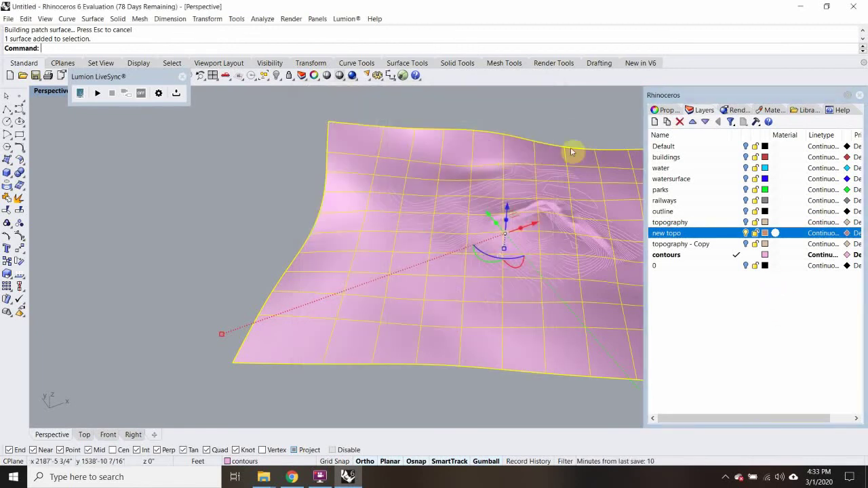
Move the selected patch surface onto the new topo layer and clear the selection.
{"action": "right_click", "coordinate": [717, 236]}
{"action": "left_click", "coordinate": [770, 405]}
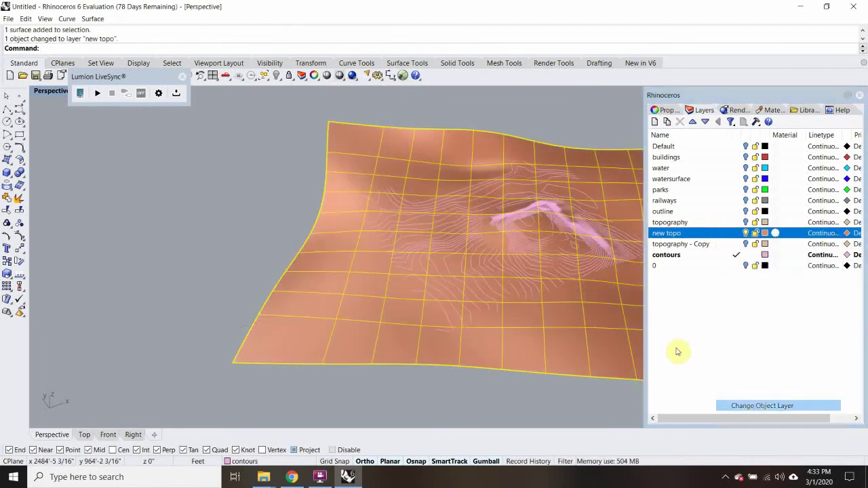
{"action": "left_click", "coordinate": [237, 172]}
{"action": "right_click_drag", "start_coordinate": [493, 216], "coordinate": [568, 214]}
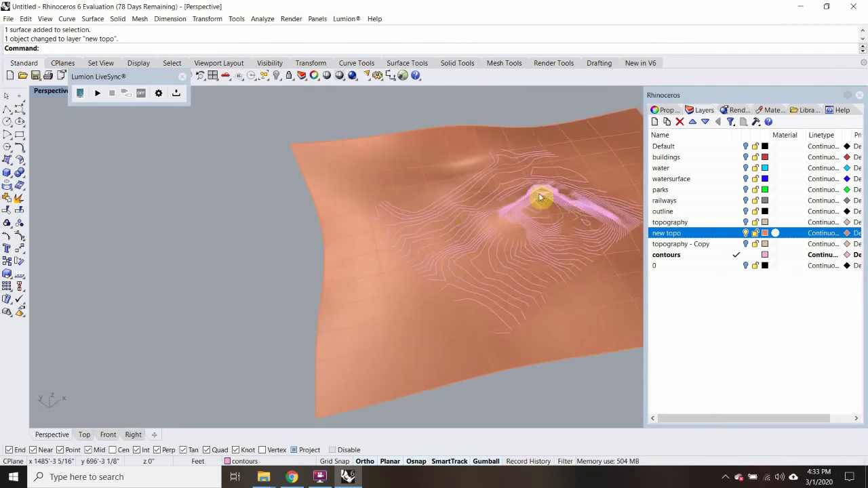
In the maximized Top view, show the outline, railways, parks, watersurface, water and buildings layers, with the topography layer hidden.
{"action": "double_click", "coordinate": [53, 92]}
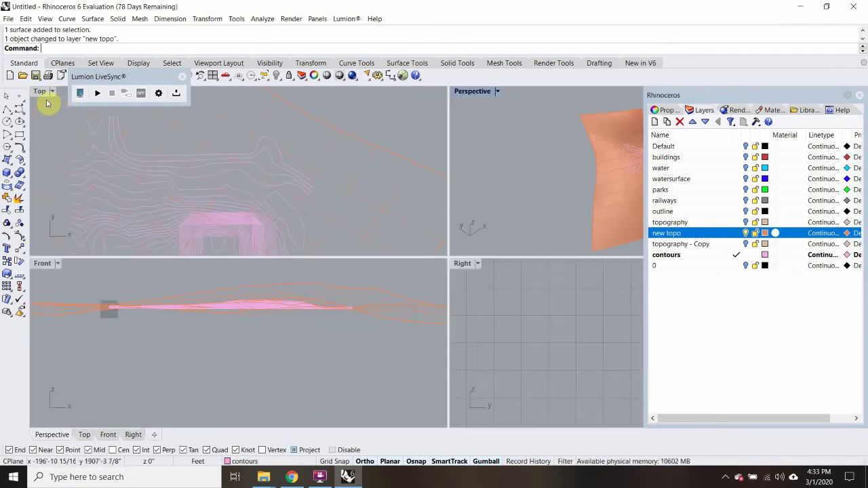
{"action": "double_click", "coordinate": [44, 95]}
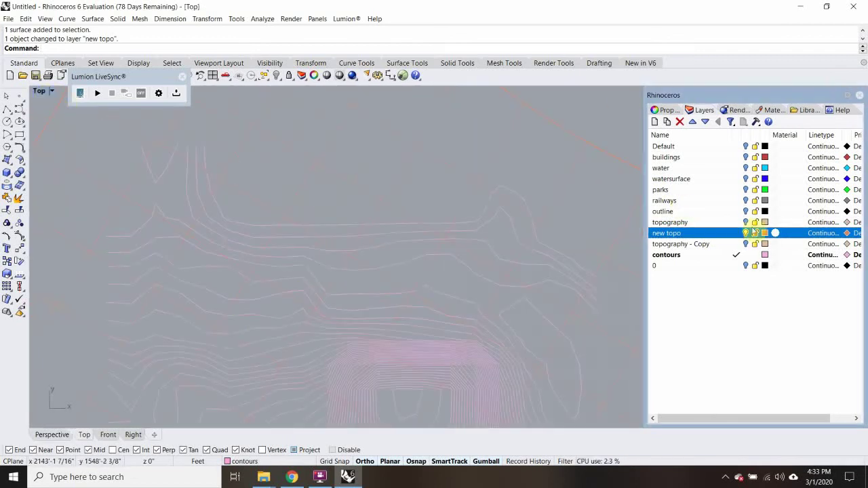
{"action": "left_click", "coordinate": [746, 211]}
{"action": "left_click", "coordinate": [746, 200]}
{"action": "left_click", "coordinate": [745, 190]}
{"action": "left_click", "coordinate": [745, 179]}
{"action": "left_click", "coordinate": [746, 168]}
{"action": "left_click", "coordinate": [745, 157]}
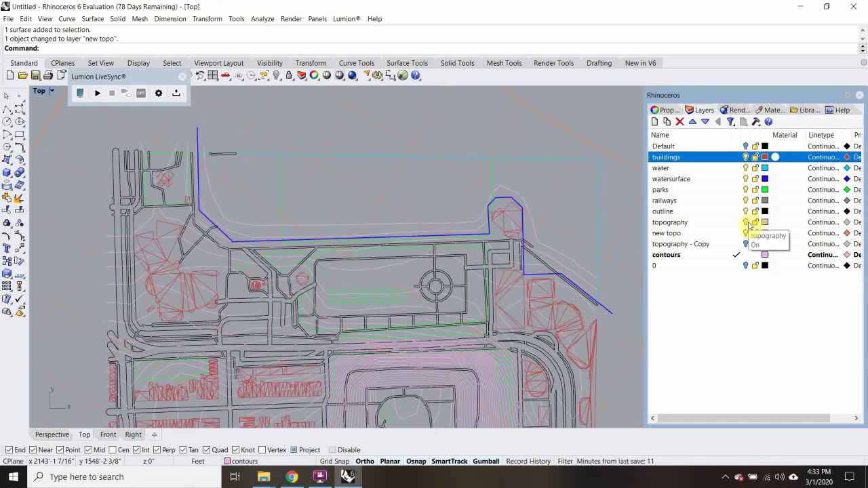
{"action": "left_click", "coordinate": [748, 224]}
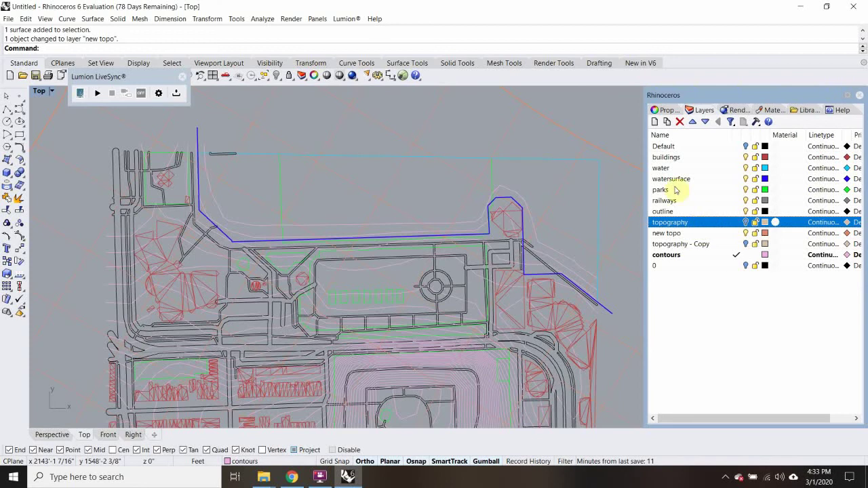
Make new topo the current layer, with the whole site in view.
{"action": "scroll", "coordinate": [339, 277], "scroll_direction": "down", "scroll_amount": 5}
{"action": "scroll", "coordinate": [355, 255], "scroll_direction": "up", "scroll_amount": 6}
{"action": "scroll", "coordinate": [288, 197], "scroll_direction": "down", "scroll_amount": 6}
{"action": "right_click_drag", "start_coordinate": [343, 338], "coordinate": [330, 278]}
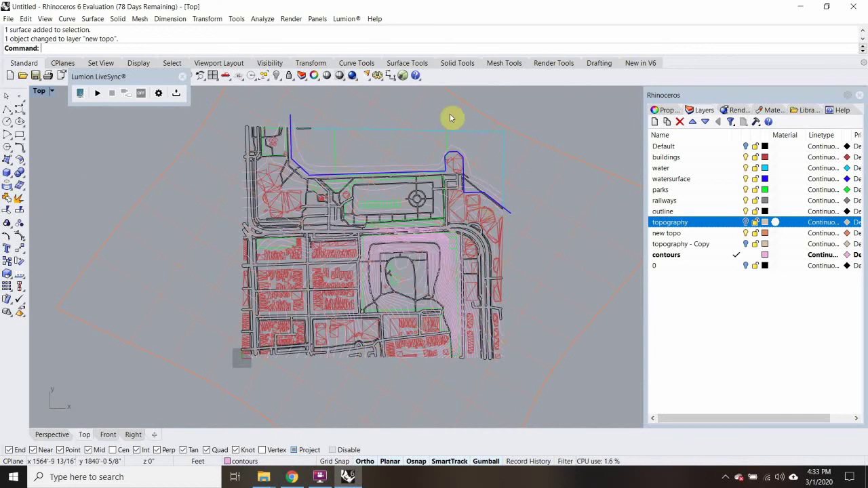
{"action": "left_click", "coordinate": [734, 234]}
{"action": "left_click", "coordinate": [20, 135]}
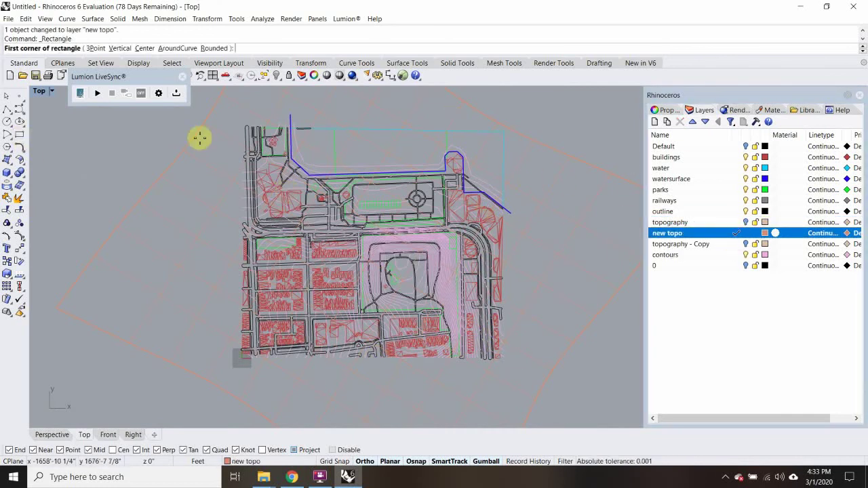
{"action": "scroll", "coordinate": [276, 123], "scroll_direction": "up", "scroll_amount": 6}
{"action": "scroll", "coordinate": [175, 139], "scroll_direction": "up", "scroll_amount": 3}
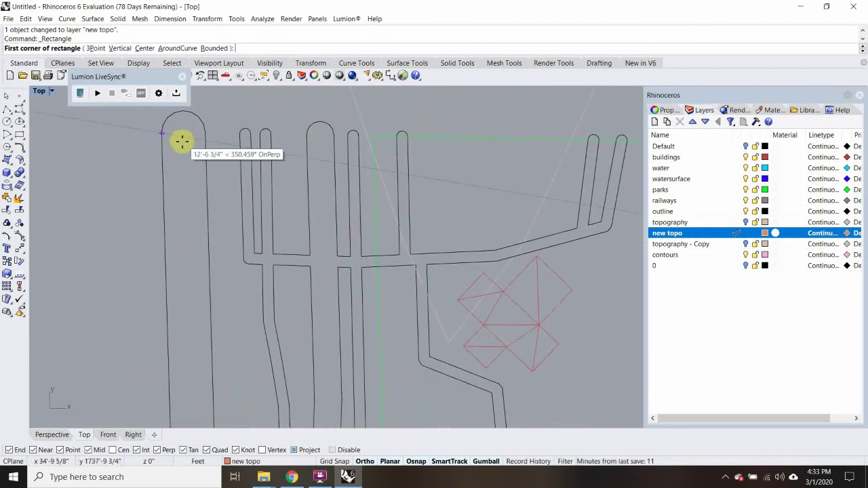
{"action": "left_click", "coordinate": [176, 143]}
{"action": "scroll", "coordinate": [228, 172], "scroll_direction": "down", "scroll_amount": 4}
{"action": "scroll", "coordinate": [287, 227], "scroll_direction": "up", "scroll_amount": 4}
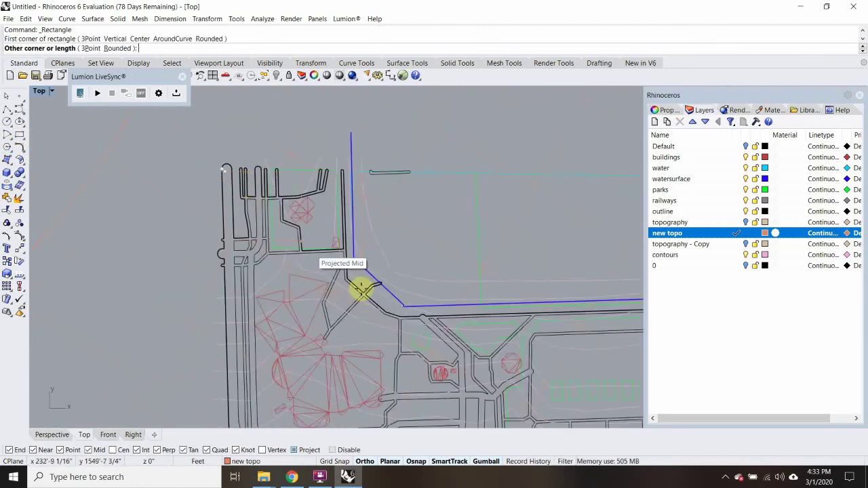
{"action": "right_click_drag", "start_coordinate": [345, 255], "coordinate": [333, 238]}
{"action": "scroll", "coordinate": [333, 240], "scroll_direction": "down", "scroll_amount": 10}
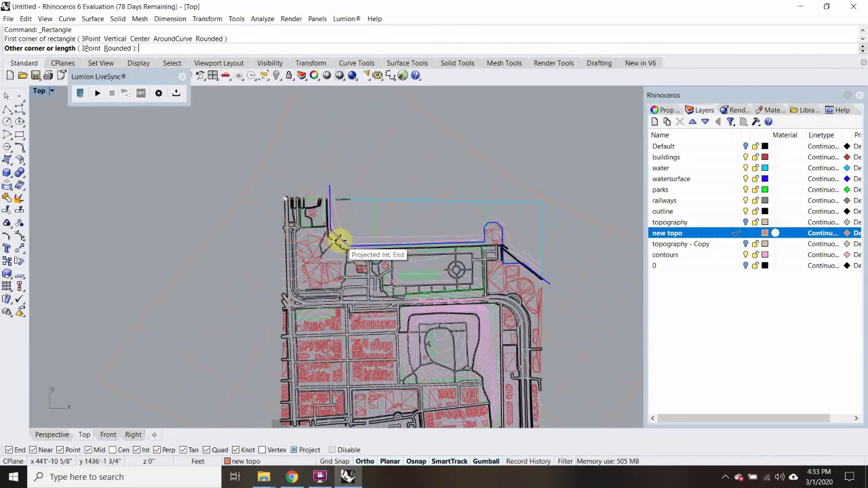
{"action": "key", "text": "Escape"}
Draw a rectangle around the site from the northwest road end to the small building at the southeast corner.
{"action": "scroll", "coordinate": [396, 282], "scroll_direction": "up", "scroll_amount": 5}
{"action": "scroll", "coordinate": [302, 208], "scroll_direction": "up", "scroll_amount": 4}
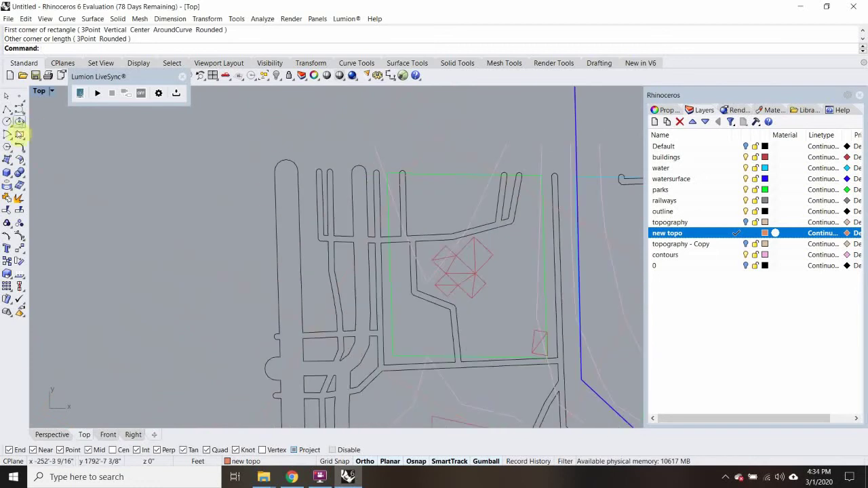
{"action": "left_click", "coordinate": [20, 122]}
{"action": "scroll", "coordinate": [277, 180], "scroll_direction": "up", "scroll_amount": 3}
{"action": "left_click", "coordinate": [301, 192]}
{"action": "scroll", "coordinate": [339, 215], "scroll_direction": "down", "scroll_amount": 3}
{"action": "scroll", "coordinate": [339, 216], "scroll_direction": "down", "scroll_amount": 5}
{"action": "scroll", "coordinate": [341, 219], "scroll_direction": "up", "scroll_amount": 2}
{"action": "scroll", "coordinate": [448, 319], "scroll_direction": "up", "scroll_amount": 8}
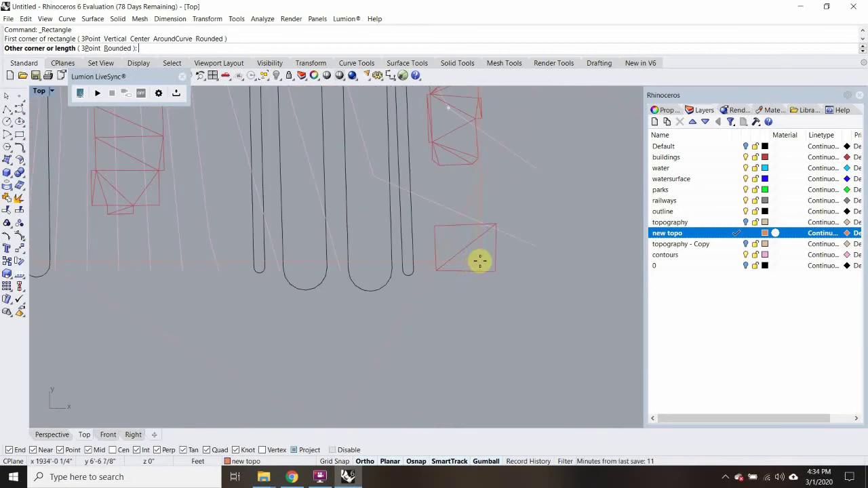
{"action": "scroll", "coordinate": [478, 257], "scroll_direction": "down", "scroll_amount": 3}
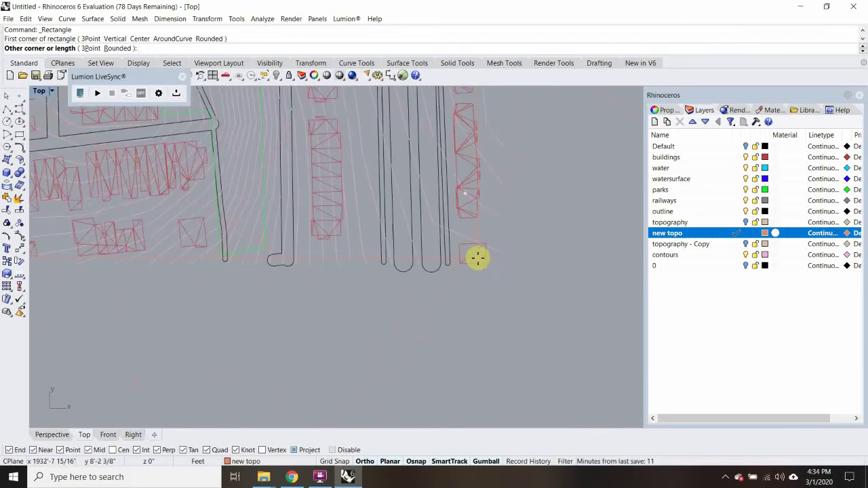
{"action": "left_click", "coordinate": [477, 256]}
{"action": "scroll", "coordinate": [295, 251], "scroll_direction": "down", "scroll_amount": 6}
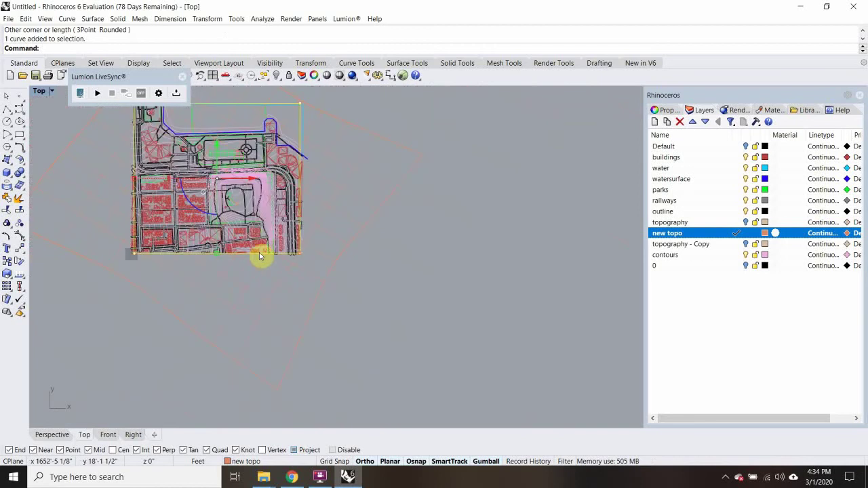
Extrude the site rectangle to both sides as a solid, about 883 feet each way, so it passes through the terrain.
{"action": "double_click", "coordinate": [38, 92]}
{"action": "type", "text": "Extr"}
{"action": "key", "text": "Return"}
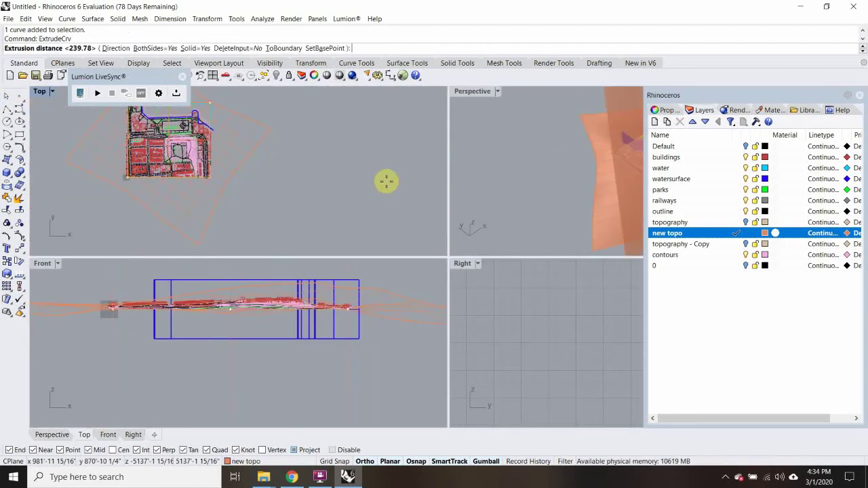
{"action": "left_click", "coordinate": [155, 48]}
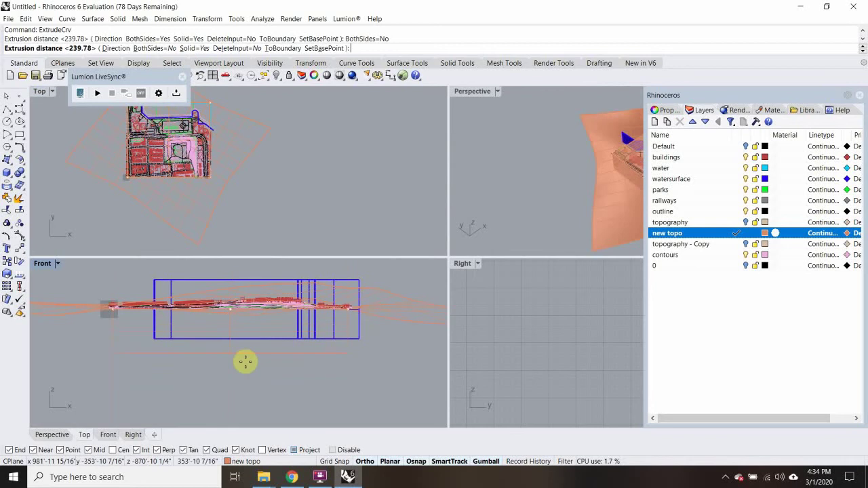
{"action": "left_click", "coordinate": [153, 49]}
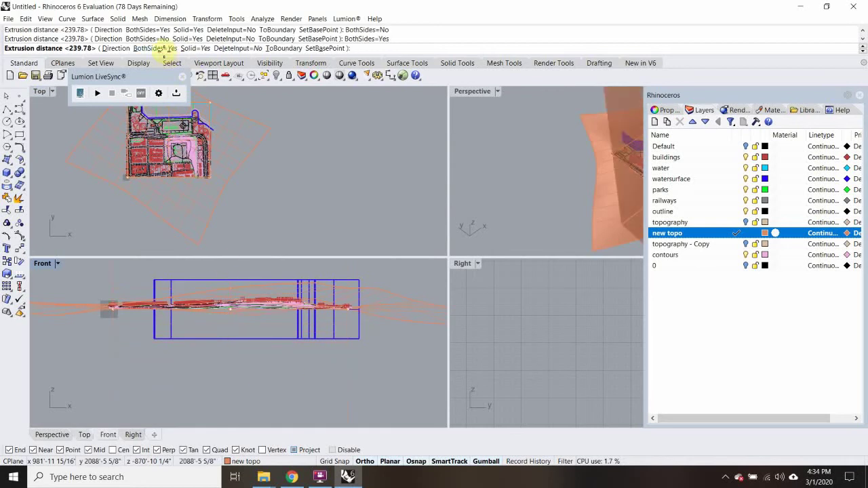
{"action": "scroll", "coordinate": [231, 374], "scroll_direction": "down", "scroll_amount": 4}
{"action": "left_click", "coordinate": [236, 392]}
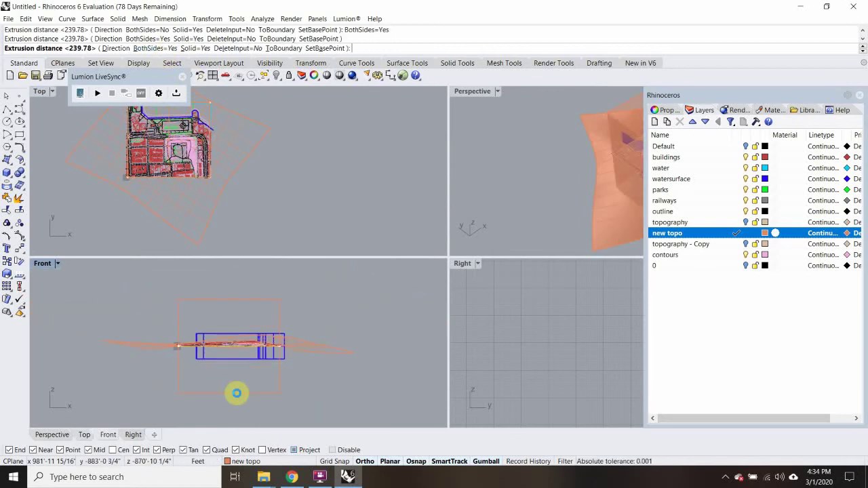
Trim away the terrain surface outside the extruded box, using the box as the cutting object.
{"action": "double_click", "coordinate": [464, 92]}
{"action": "right_click_drag", "start_coordinate": [445, 135], "coordinate": [522, 171]}
{"action": "key", "text": "Escape"}
{"action": "right_click_drag", "start_coordinate": [463, 216], "coordinate": [479, 183]}
{"action": "scroll", "coordinate": [306, 168], "scroll_direction": "up", "scroll_amount": 3}
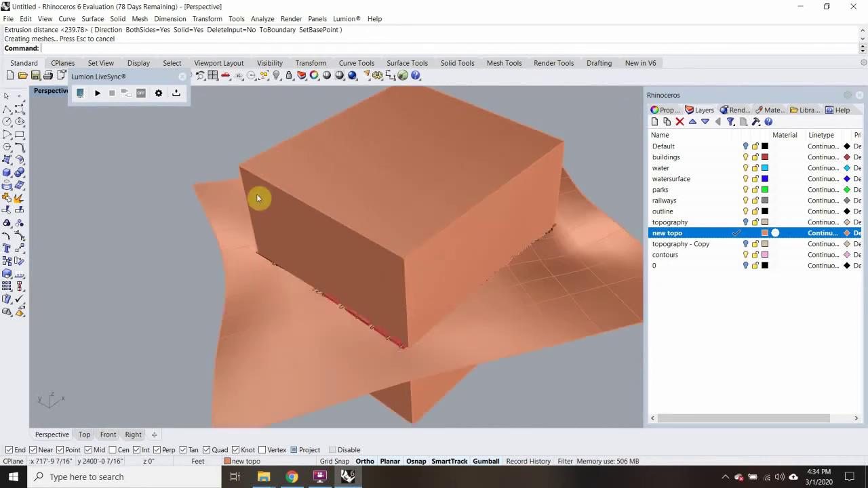
{"action": "type", "text": "trim"}
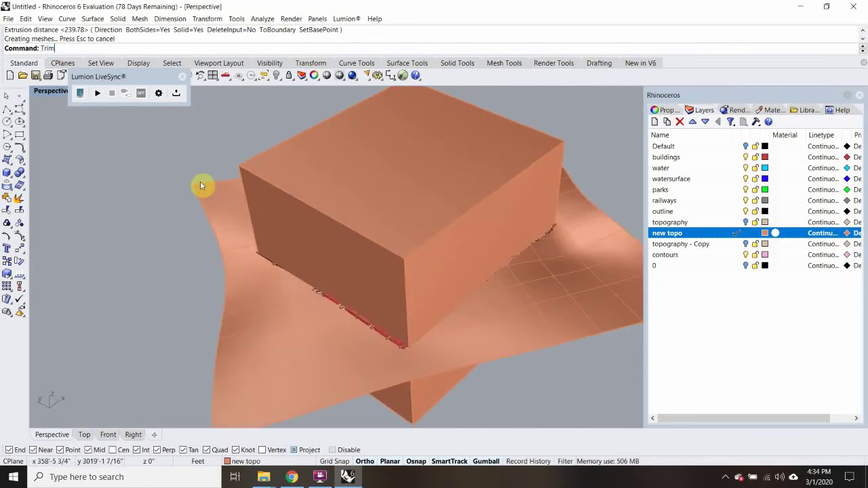
{"action": "key", "text": "Return"}
{"action": "left_click", "coordinate": [274, 160]}
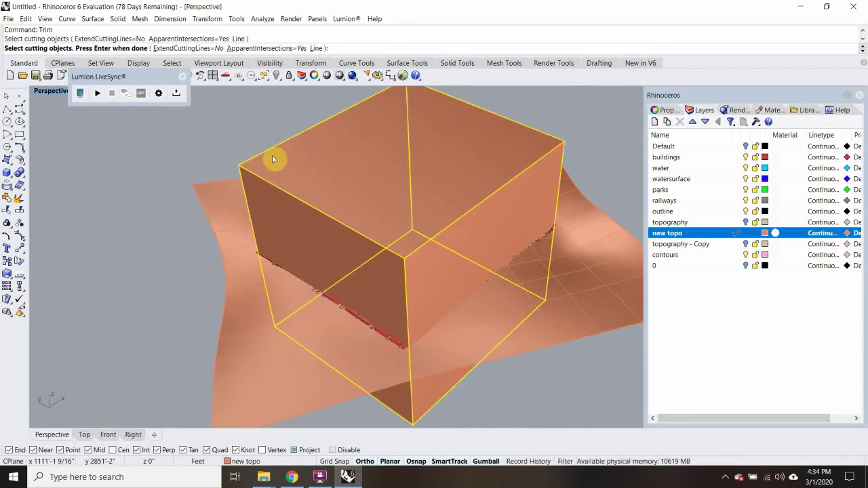
{"action": "key", "text": "Return"}
{"action": "left_click", "coordinate": [208, 193]}
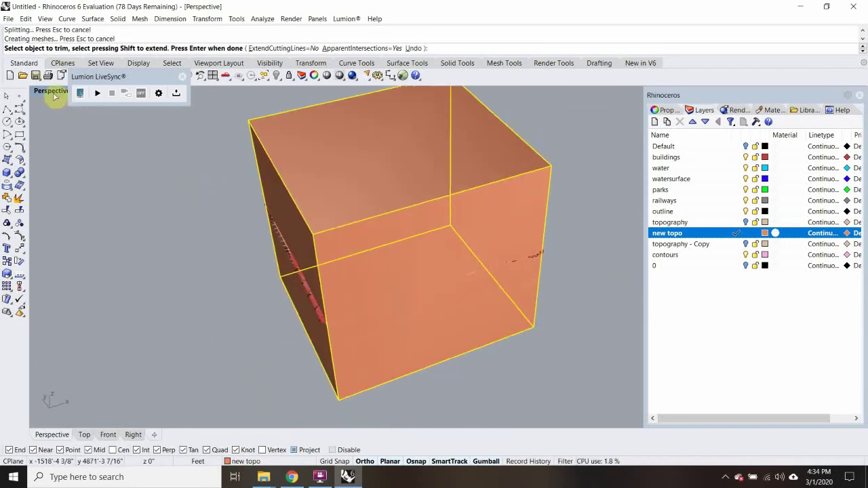
In the Top view, trim the site linework that extends past the box's east edge.
{"action": "double_click", "coordinate": [54, 92]}
{"action": "scroll", "coordinate": [224, 128], "scroll_direction": "up", "scroll_amount": 5}
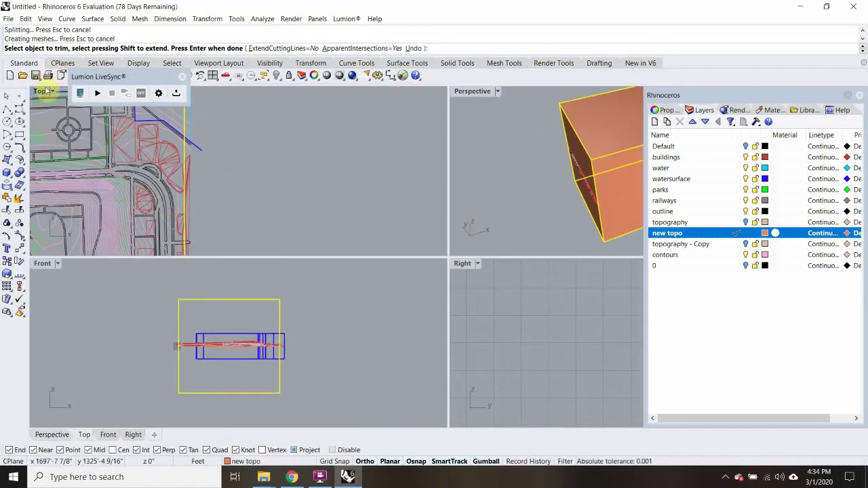
{"action": "double_click", "coordinate": [40, 91]}
{"action": "left_click_drag", "start_coordinate": [406, 129], "coordinate": [347, 265]}
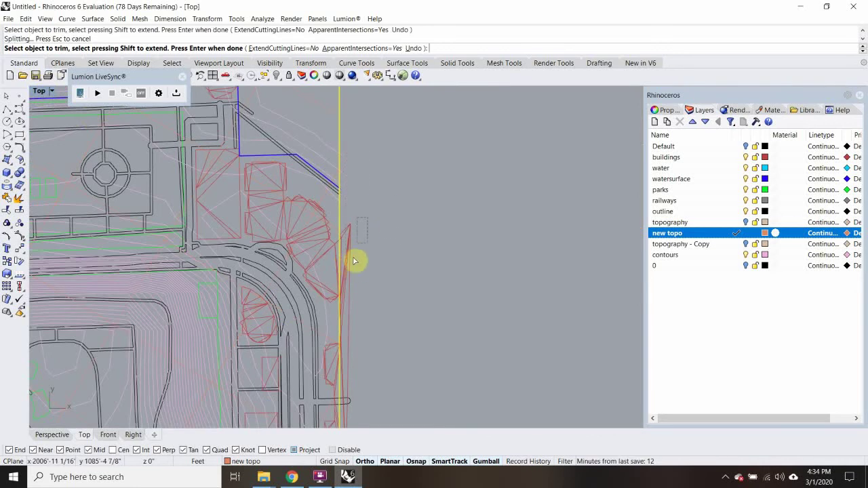
{"action": "right_click_drag", "start_coordinate": [354, 293], "coordinate": [360, 211]}
{"action": "left_click_drag", "start_coordinate": [372, 241], "coordinate": [346, 354]}
{"action": "right_click_drag", "start_coordinate": [366, 353], "coordinate": [356, 241]}
{"action": "left_click_drag", "start_coordinate": [353, 259], "coordinate": [338, 310]}
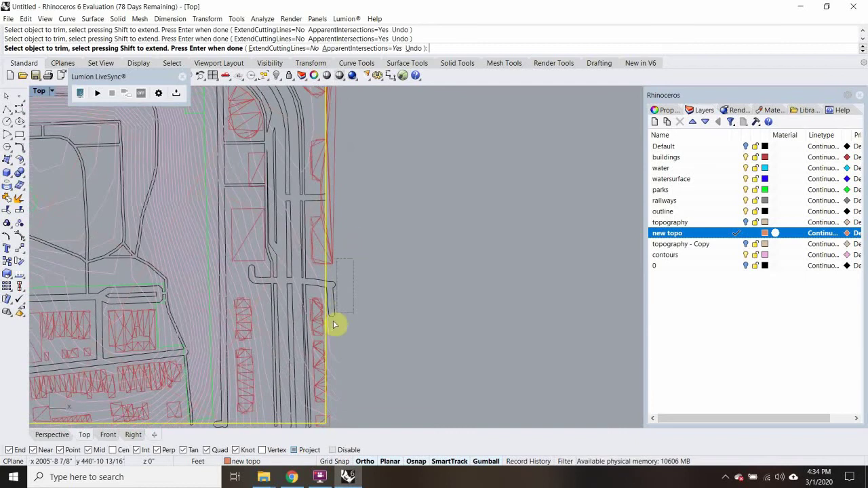
{"action": "right_click_drag", "start_coordinate": [364, 333], "coordinate": [366, 217]}
{"action": "left_click_drag", "start_coordinate": [366, 217], "coordinate": [335, 316]}
Trim the road and contour ends that extend past the box's south edge, working from east to west.
{"action": "right_click_drag", "start_coordinate": [319, 333], "coordinate": [413, 301]}
{"action": "left_click_drag", "start_coordinate": [418, 299], "coordinate": [287, 278]}
{"action": "right_click_drag", "start_coordinate": [333, 285], "coordinate": [416, 265]}
{"action": "scroll", "coordinate": [415, 265], "scroll_direction": "up", "scroll_amount": 7}
{"action": "left_click_drag", "start_coordinate": [600, 276], "coordinate": [223, 253]}
{"action": "right_click_drag", "start_coordinate": [223, 254], "coordinate": [446, 245]}
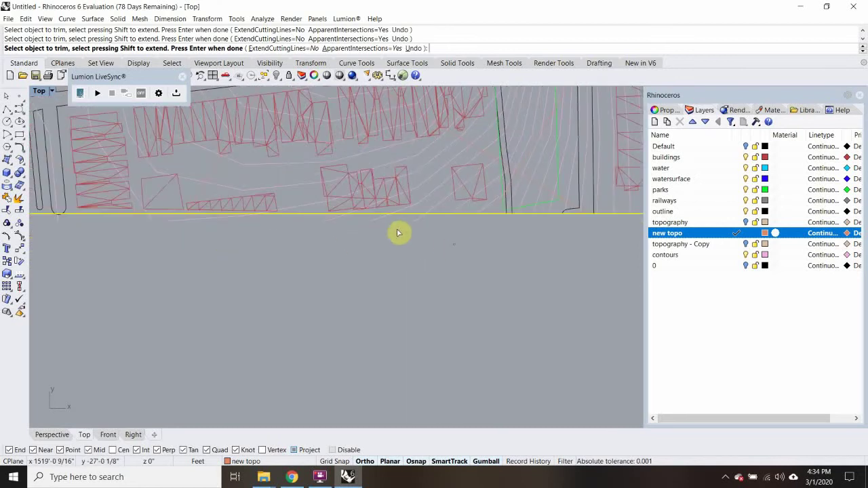
{"action": "right_click_drag", "start_coordinate": [125, 221], "coordinate": [480, 241]}
{"action": "left_click_drag", "start_coordinate": [479, 241], "coordinate": [62, 211]}
{"action": "right_click_drag", "start_coordinate": [118, 226], "coordinate": [495, 224]}
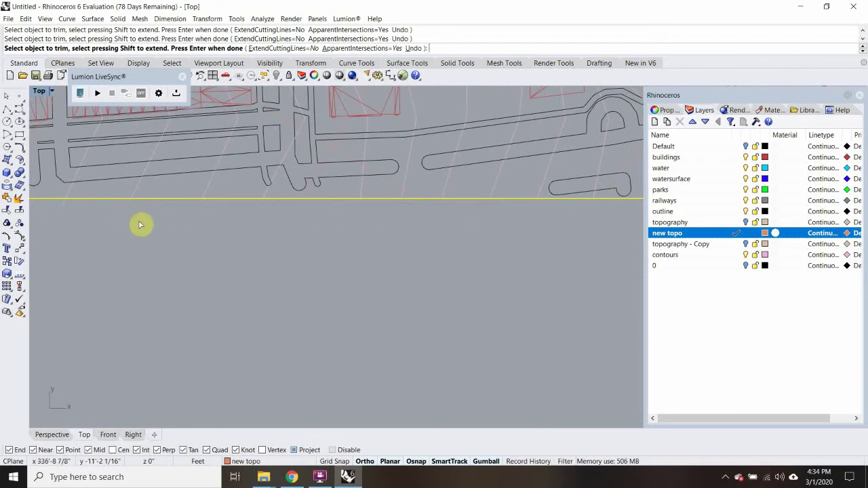
{"action": "right_click_drag", "start_coordinate": [136, 223], "coordinate": [448, 245]}
{"action": "left_click_drag", "start_coordinate": [441, 259], "coordinate": [200, 223]}
{"action": "left_click_drag", "start_coordinate": [530, 256], "coordinate": [485, 242]}
Trim the road and contour ends that extend past the box's southwest corner and the southern half of its west edge.
{"action": "right_click_drag", "start_coordinate": [192, 258], "coordinate": [314, 293]}
{"action": "left_click_drag", "start_coordinate": [273, 254], "coordinate": [233, 133]}
{"action": "right_click_drag", "start_coordinate": [234, 138], "coordinate": [231, 174]}
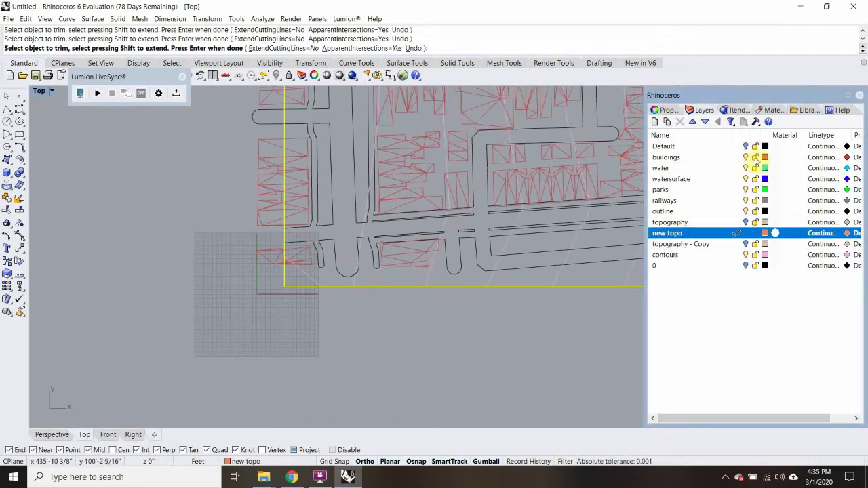
{"action": "right_click_drag", "start_coordinate": [265, 201], "coordinate": [261, 298]}
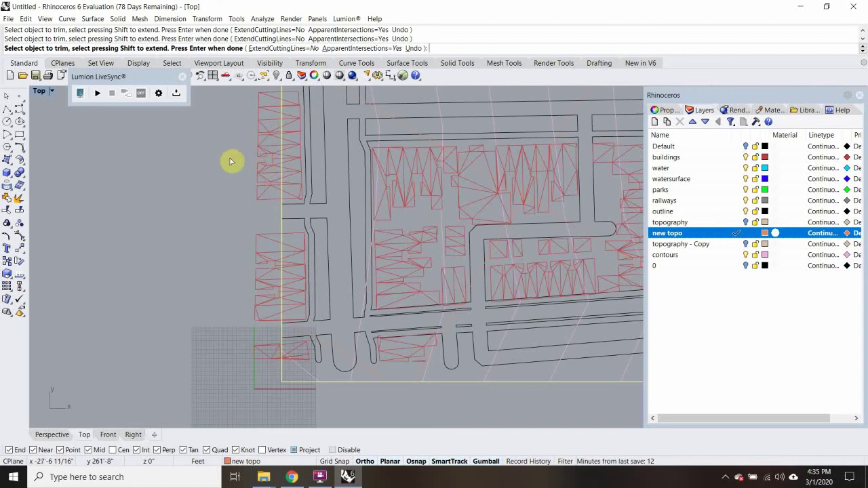
{"action": "scroll", "coordinate": [234, 268], "scroll_direction": "down", "scroll_amount": 10}
{"action": "scroll", "coordinate": [251, 204], "scroll_direction": "up", "scroll_amount": 10}
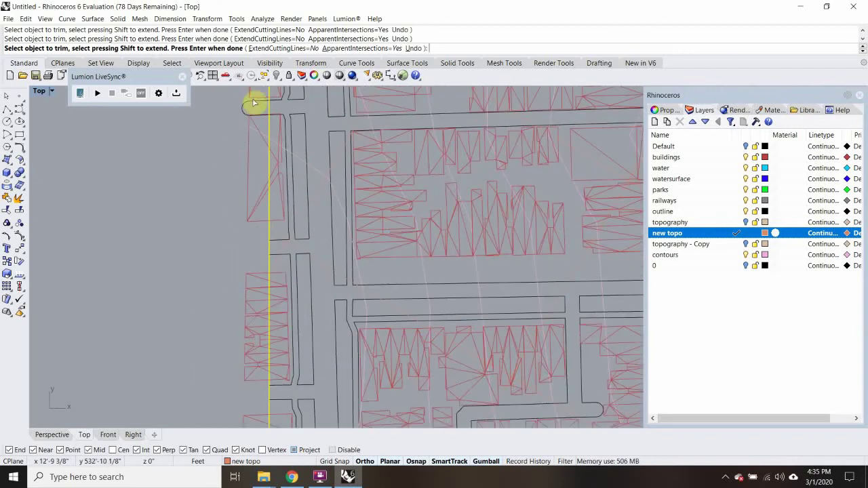
{"action": "right_click_drag", "start_coordinate": [246, 107], "coordinate": [258, 184]}
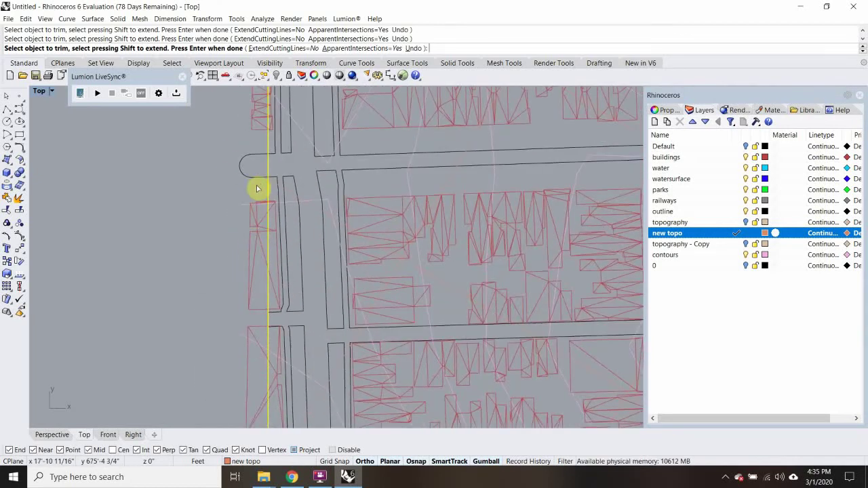
{"action": "left_click", "coordinate": [243, 168]}
{"action": "left_click_drag", "start_coordinate": [249, 174], "coordinate": [218, 366]}
{"action": "right_click_drag", "start_coordinate": [221, 117], "coordinate": [215, 281]}
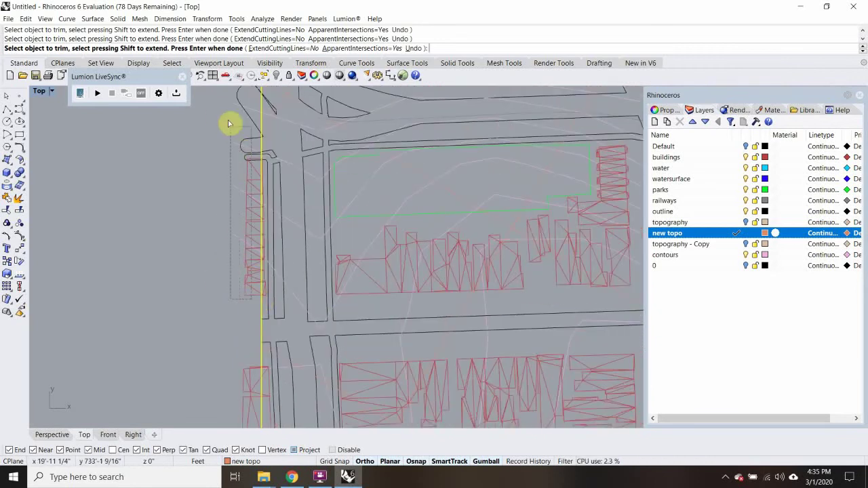
Trim the remaining road and contour ends past the box's west edge, working north to the northwest corner.
{"action": "right_click_drag", "start_coordinate": [224, 120], "coordinate": [239, 251]}
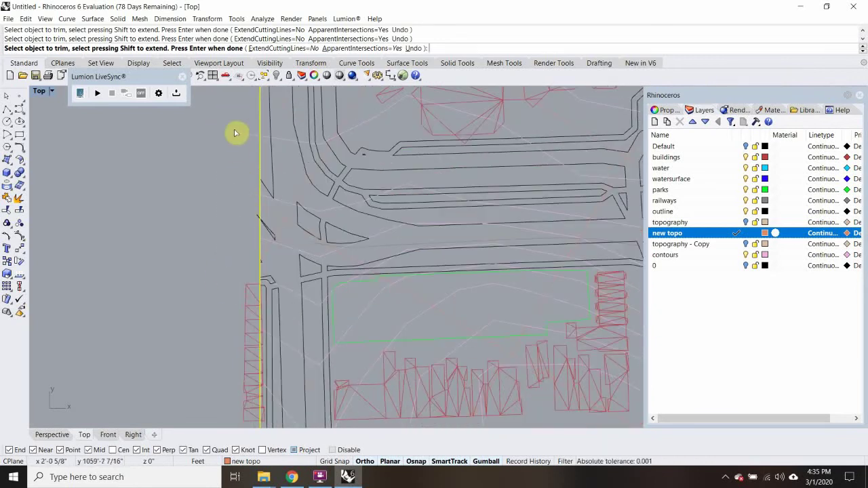
{"action": "scroll", "coordinate": [195, 274], "scroll_direction": "down", "scroll_amount": 4}
{"action": "right_click_drag", "start_coordinate": [234, 377], "coordinate": [242, 328]}
{"action": "scroll", "coordinate": [242, 327], "scroll_direction": "up", "scroll_amount": 9}
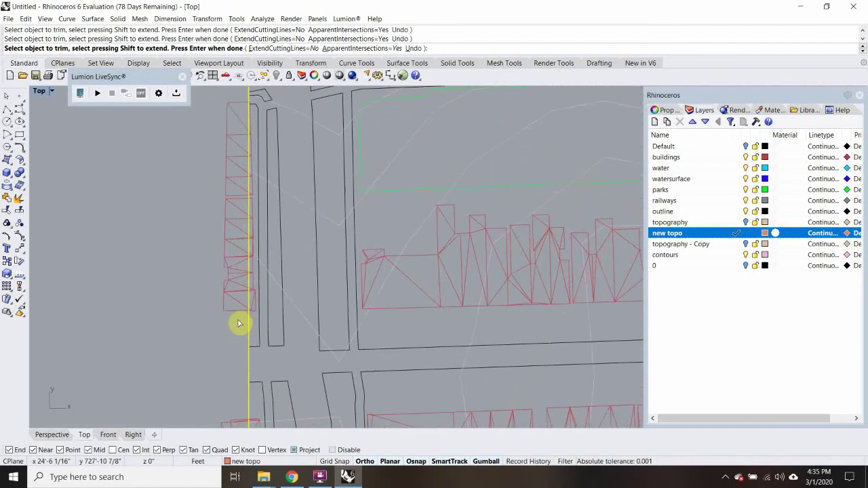
{"action": "scroll", "coordinate": [226, 246], "scroll_direction": "up", "scroll_amount": 1}
{"action": "scroll", "coordinate": [226, 246], "scroll_direction": "down", "scroll_amount": 14}
{"action": "right_click_drag", "start_coordinate": [217, 95], "coordinate": [208, 214]}
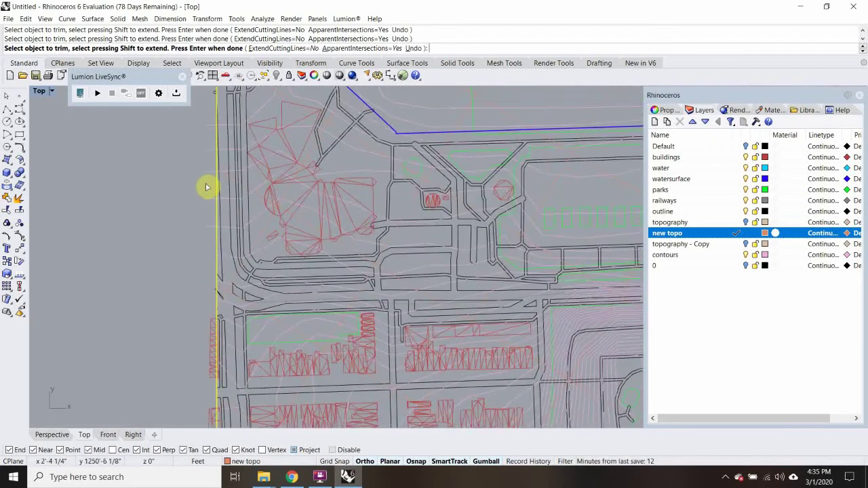
{"action": "scroll", "coordinate": [208, 183], "scroll_direction": "up", "scroll_amount": 4}
{"action": "left_click_drag", "start_coordinate": [209, 274], "coordinate": [186, 139]}
{"action": "right_click_drag", "start_coordinate": [187, 140], "coordinate": [199, 248]}
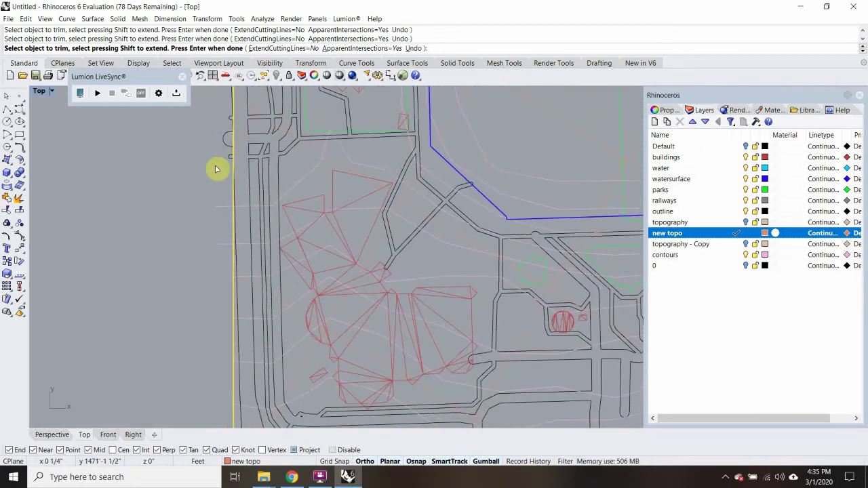
{"action": "scroll", "coordinate": [237, 131], "scroll_direction": "up", "scroll_amount": 5}
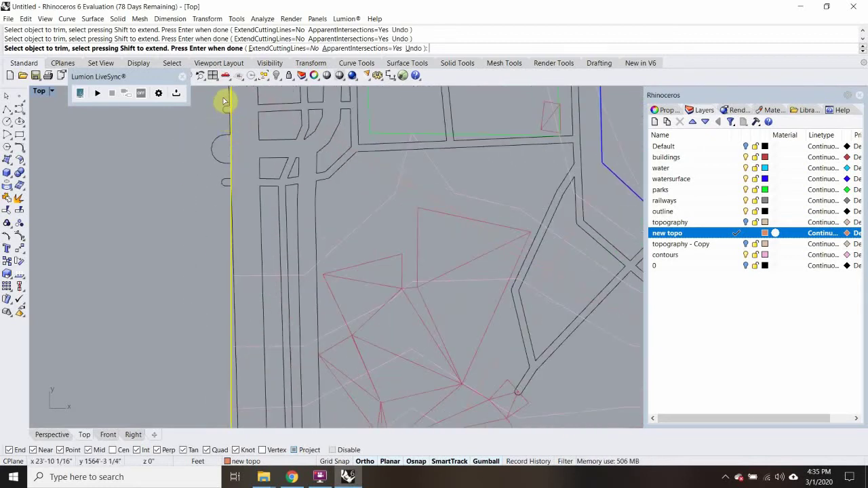
{"action": "scroll", "coordinate": [227, 278], "scroll_direction": "down", "scroll_amount": 5}
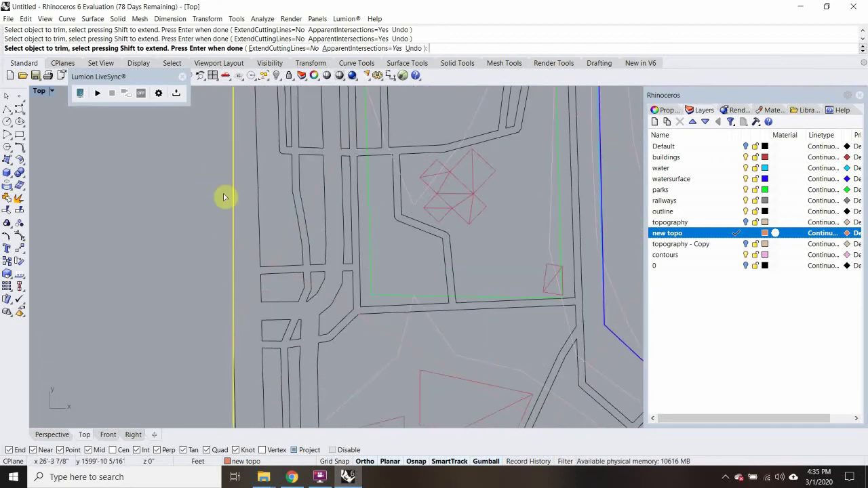
Trim the road, park, water and contour linework that extends past the box's north edge.
{"action": "left_click_drag", "start_coordinate": [346, 211], "coordinate": [258, 215]}
{"action": "right_click_drag", "start_coordinate": [409, 194], "coordinate": [99, 169]}
{"action": "left_click_drag", "start_coordinate": [394, 160], "coordinate": [158, 189]}
{"action": "scroll", "coordinate": [355, 177], "scroll_direction": "up", "scroll_amount": 2}
{"action": "left_click_drag", "start_coordinate": [354, 187], "coordinate": [327, 208]}
{"action": "scroll", "coordinate": [322, 200], "scroll_direction": "down", "scroll_amount": 10}
{"action": "scroll", "coordinate": [343, 196], "scroll_direction": "up", "scroll_amount": 12}
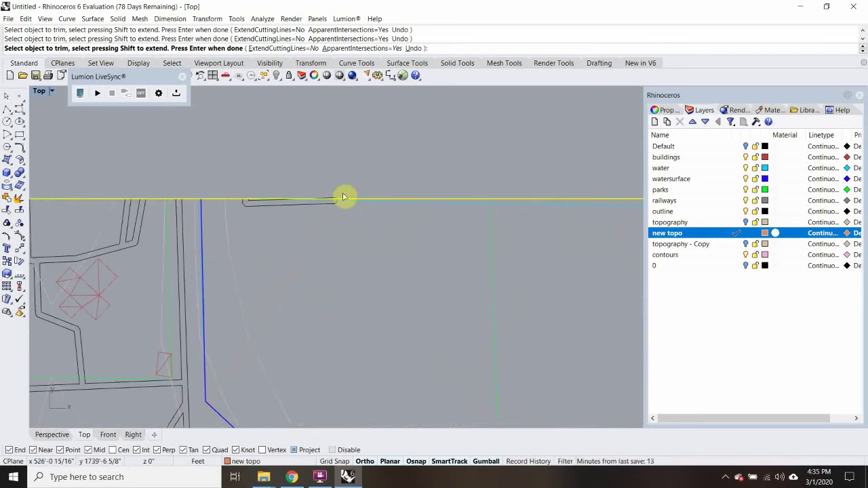
{"action": "scroll", "coordinate": [315, 210], "scroll_direction": "down", "scroll_amount": 6}
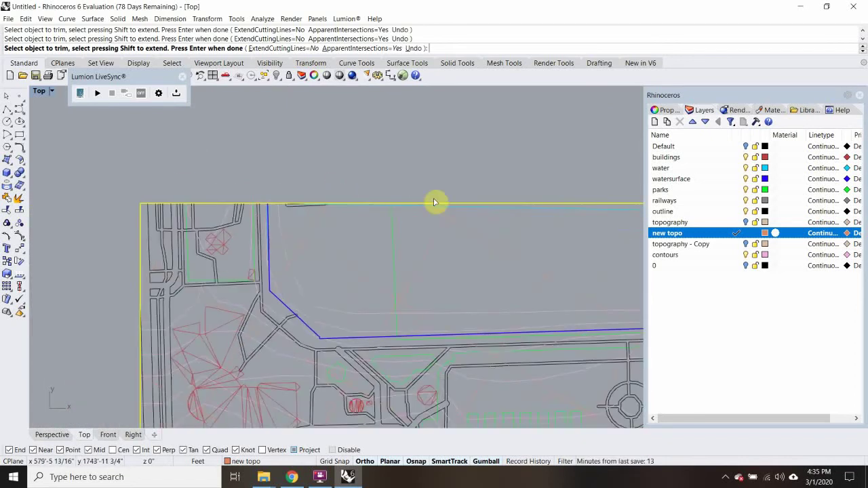
Check the box's remaining edges for linework left outside the boundary, and end the trim in the four-view layout.
{"action": "right_click_drag", "start_coordinate": [443, 202], "coordinate": [318, 167]}
{"action": "scroll", "coordinate": [316, 178], "scroll_direction": "down", "scroll_amount": 6}
{"action": "right_click_drag", "start_coordinate": [238, 306], "coordinate": [314, 188]}
{"action": "scroll", "coordinate": [514, 202], "scroll_direction": "up", "scroll_amount": 8}
{"action": "right_click_drag", "start_coordinate": [443, 316], "coordinate": [445, 204]}
{"action": "scroll", "coordinate": [467, 201], "scroll_direction": "down", "scroll_amount": 4}
{"action": "right_click_drag", "start_coordinate": [231, 348], "coordinate": [429, 362]}
{"action": "double_click", "coordinate": [39, 92]}
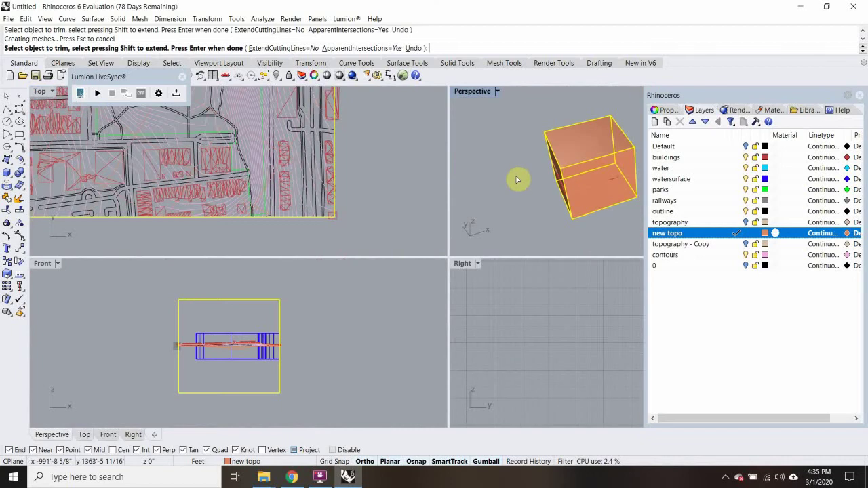
{"action": "key", "text": "Escape"}
Delete the extruded cutting box and show the cropped site in a maximized Perspective view.
{"action": "left_click", "coordinate": [556, 133]}
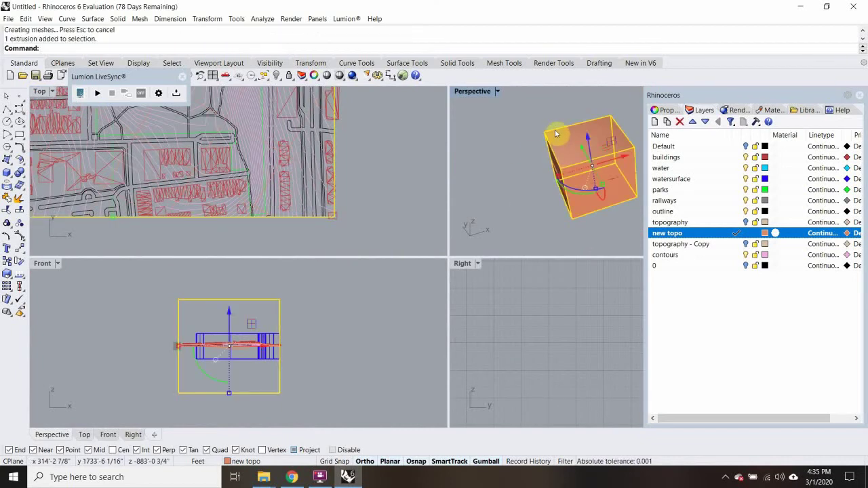
{"action": "key", "text": "Delete"}
{"action": "scroll", "coordinate": [573, 164], "scroll_direction": "up", "scroll_amount": 3}
{"action": "double_click", "coordinate": [472, 94]}
{"action": "right_click_drag", "start_coordinate": [353, 226], "coordinate": [468, 175]}
{"action": "scroll", "coordinate": [327, 233], "scroll_direction": "up", "scroll_amount": 8}
{"action": "right_click_drag", "start_coordinate": [326, 233], "coordinate": [345, 254]}
{"action": "scroll", "coordinate": [439, 162], "scroll_direction": "down", "scroll_amount": 7}
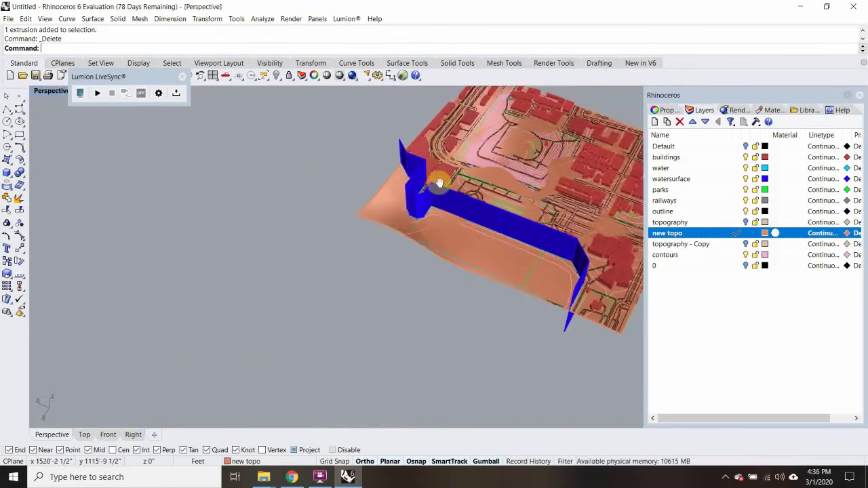
{"action": "right_click_drag", "start_coordinate": [456, 178], "coordinate": [400, 223]}
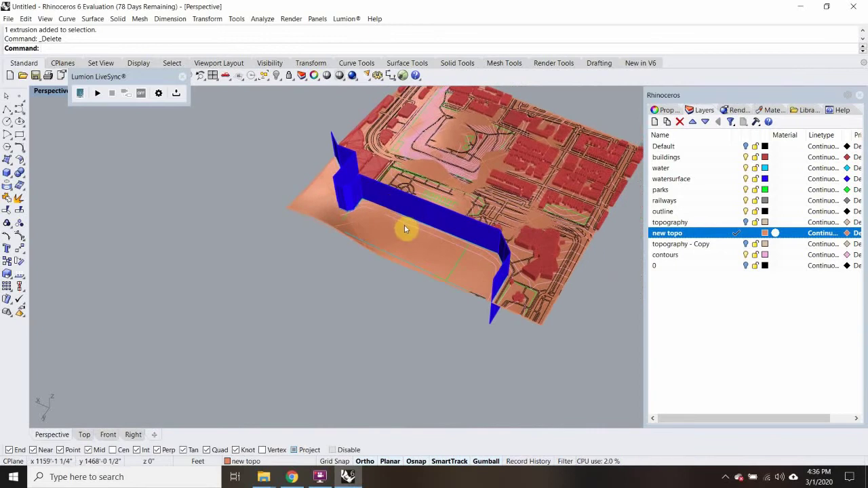
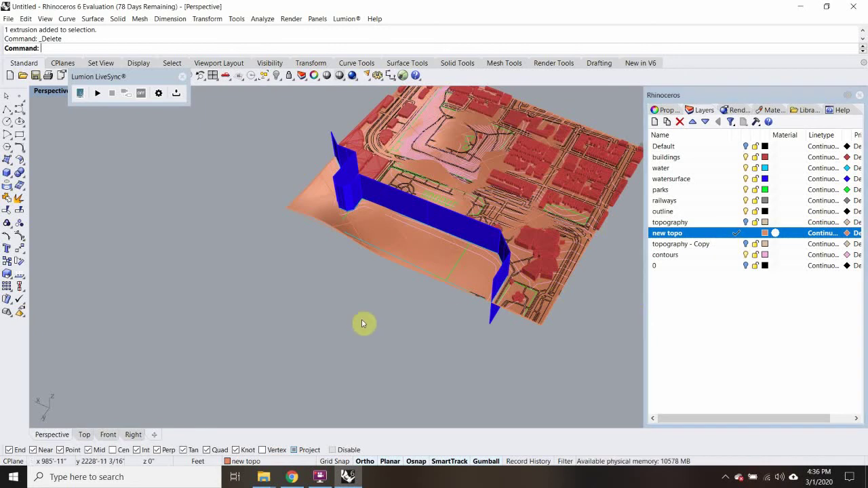
Try duplicating the new topo layer without its objects, and undo the duplication.
{"action": "left_click", "coordinate": [310, 211]}
{"action": "right_click", "coordinate": [681, 234]}
{"action": "left_click", "coordinate": [716, 334]}
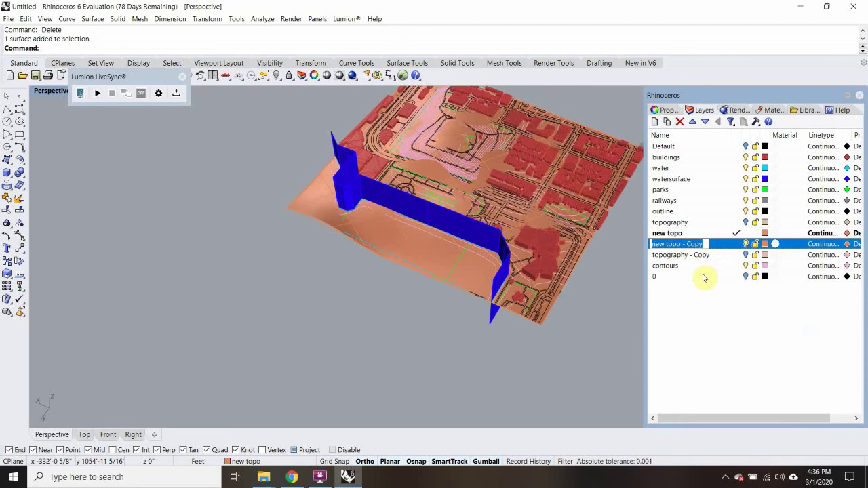
{"action": "left_click", "coordinate": [718, 325]}
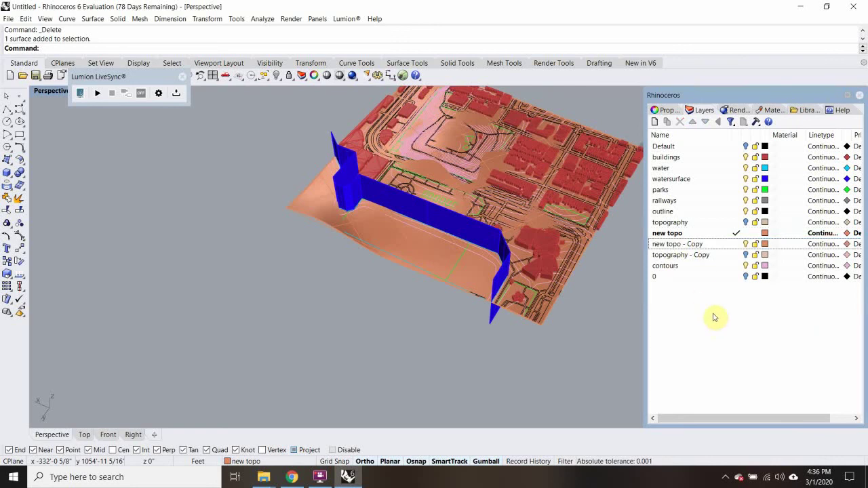
{"action": "key", "text": "ctrl+z"}
Duplicate the new topo layer together with its objects and turn off the new topo - Copy layer.
{"action": "right_click", "coordinate": [687, 234]}
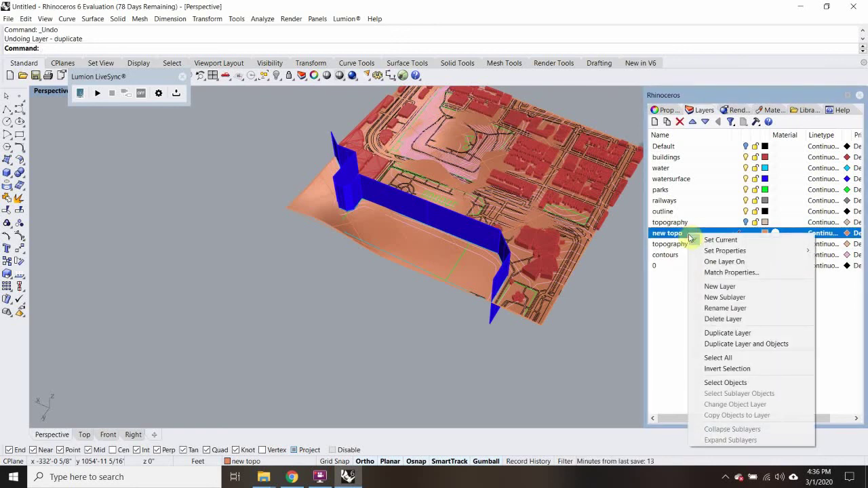
{"action": "left_click", "coordinate": [732, 344]}
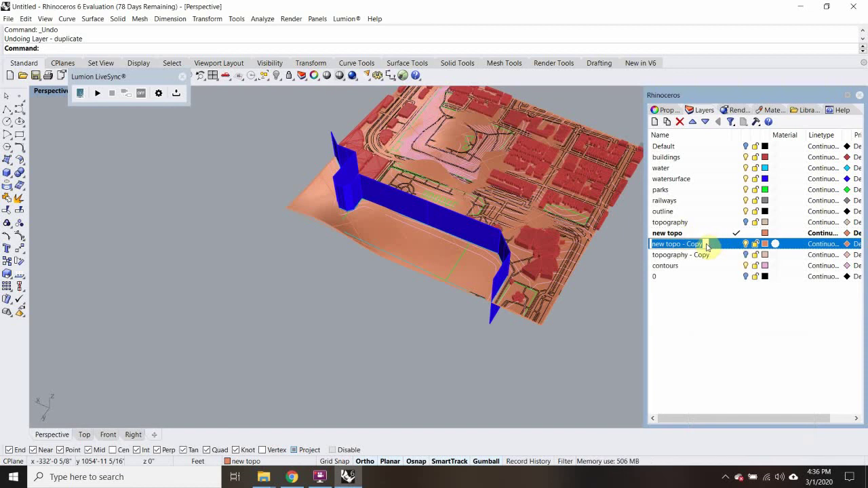
{"action": "left_click", "coordinate": [731, 317]}
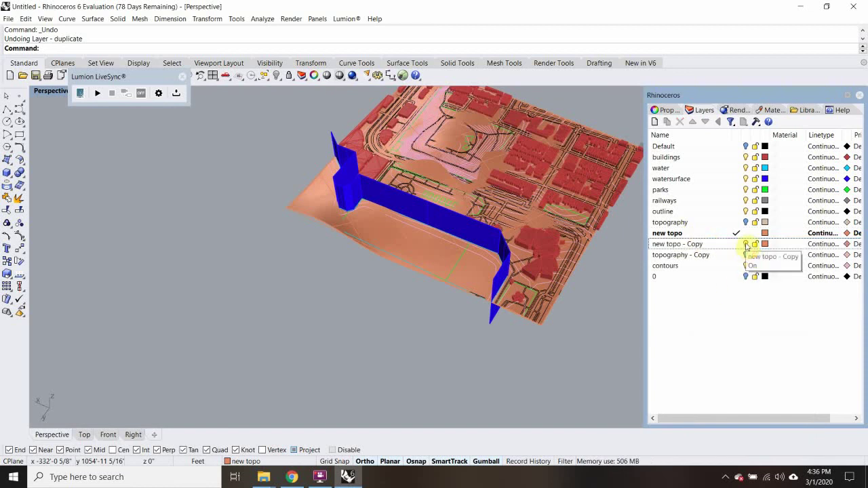
{"action": "left_click", "coordinate": [746, 244]}
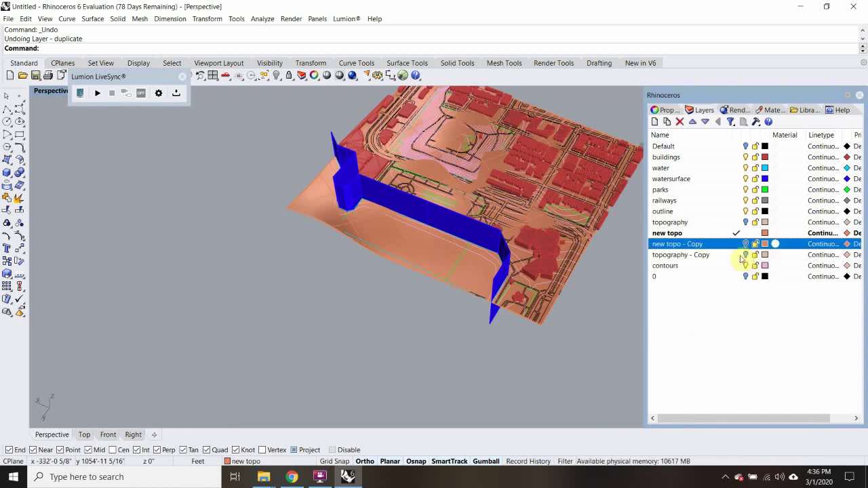
Delete the topography - Copy layer with its object, and delete the topography layer.
{"action": "left_click", "coordinate": [726, 256]}
{"action": "right_click", "coordinate": [712, 255]}
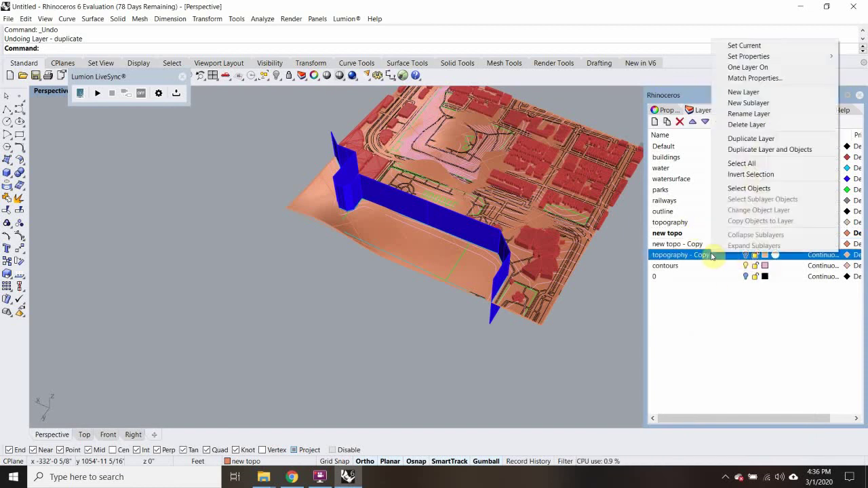
{"action": "left_click", "coordinate": [747, 125]}
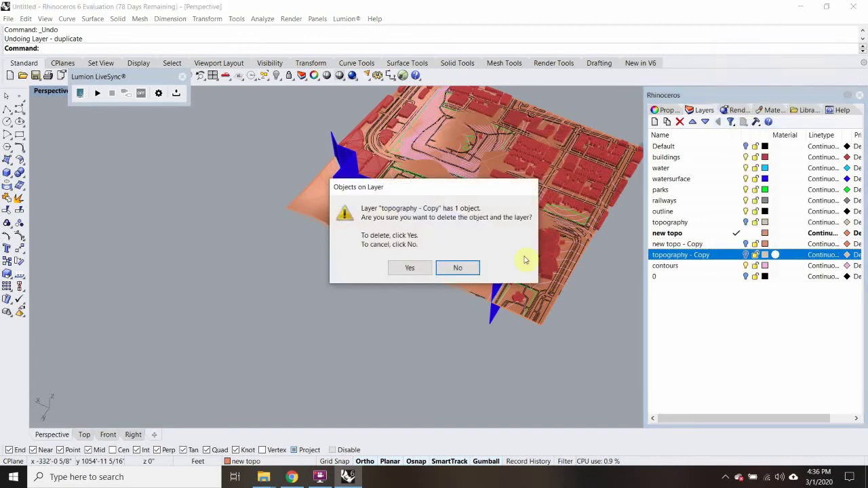
{"action": "left_click", "coordinate": [412, 269]}
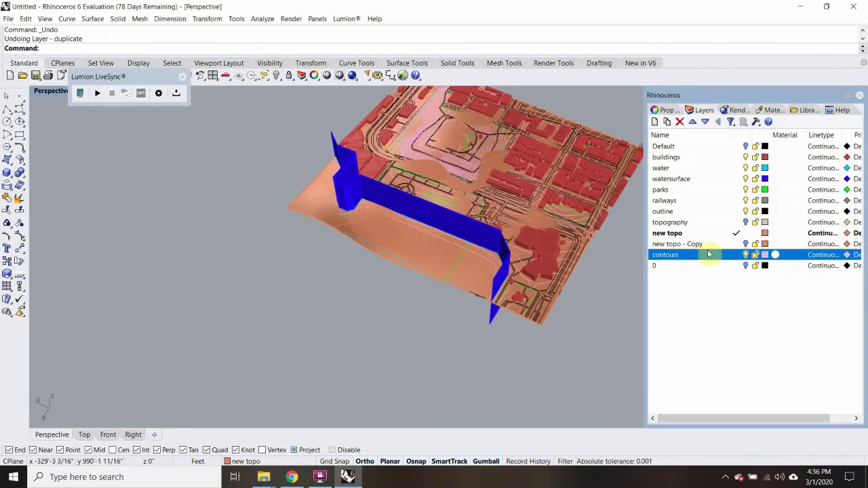
{"action": "right_click", "coordinate": [713, 224]}
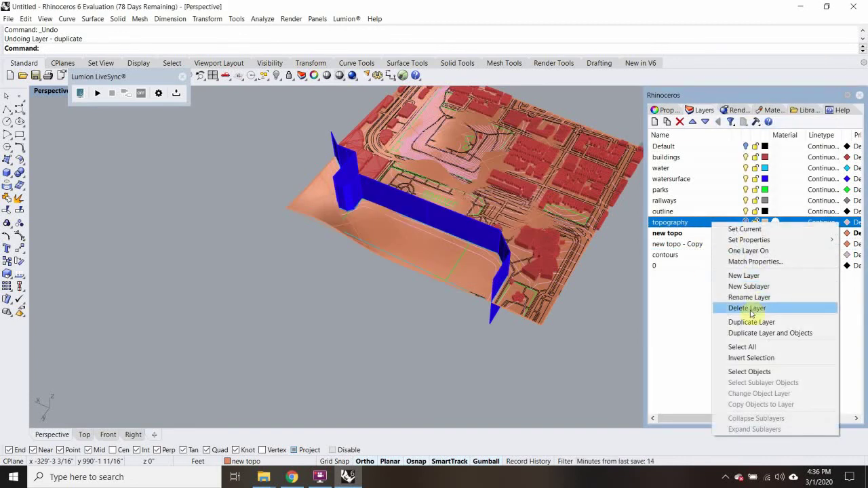
{"action": "left_click", "coordinate": [750, 309]}
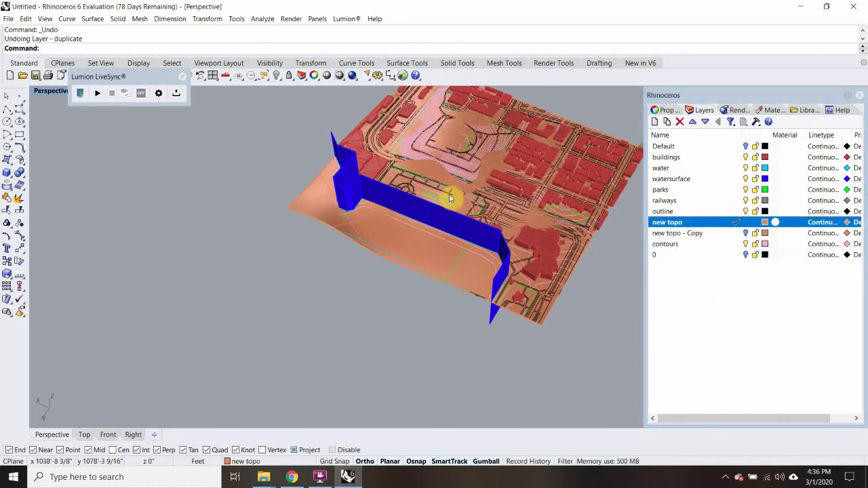
Turn off the contours layer to leave the terrain and the water boundary walls clear.
{"action": "right_click_drag", "start_coordinate": [447, 191], "coordinate": [495, 255]}
{"action": "scroll", "coordinate": [436, 297], "scroll_direction": "up", "scroll_amount": 5}
{"action": "right_click_drag", "start_coordinate": [434, 297], "coordinate": [481, 283]}
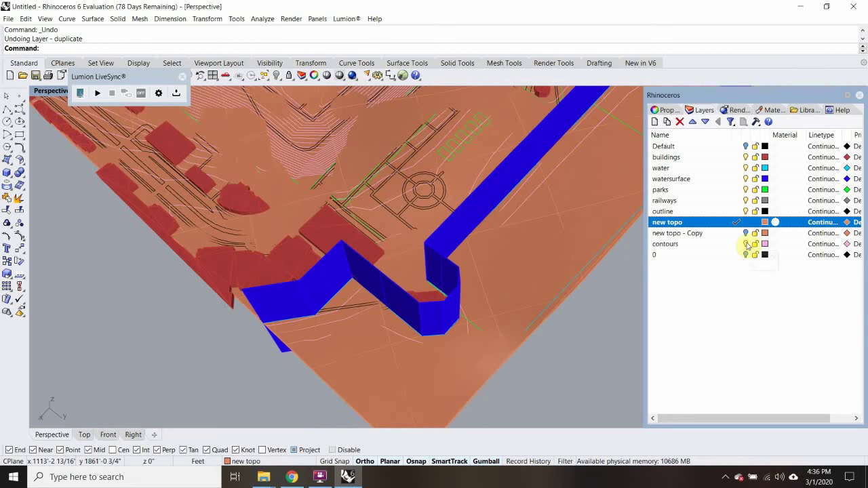
{"action": "left_click", "coordinate": [747, 245]}
{"action": "scroll", "coordinate": [382, 261], "scroll_direction": "down", "scroll_amount": 5}
{"action": "right_click_drag", "start_coordinate": [413, 277], "coordinate": [412, 322]}
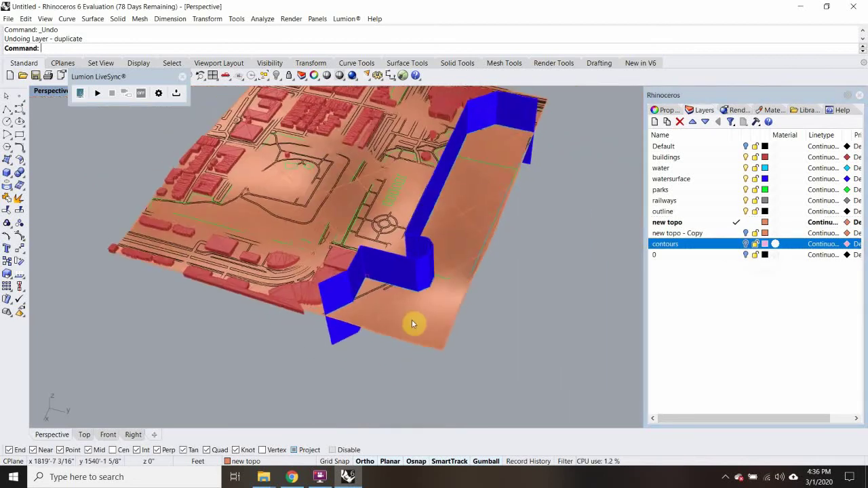
Split the new topo terrain surface using the blue water boundary walls as the cutting object.
{"action": "scroll", "coordinate": [412, 323], "scroll_direction": "up", "scroll_amount": 3}
{"action": "left_click", "coordinate": [412, 329]}
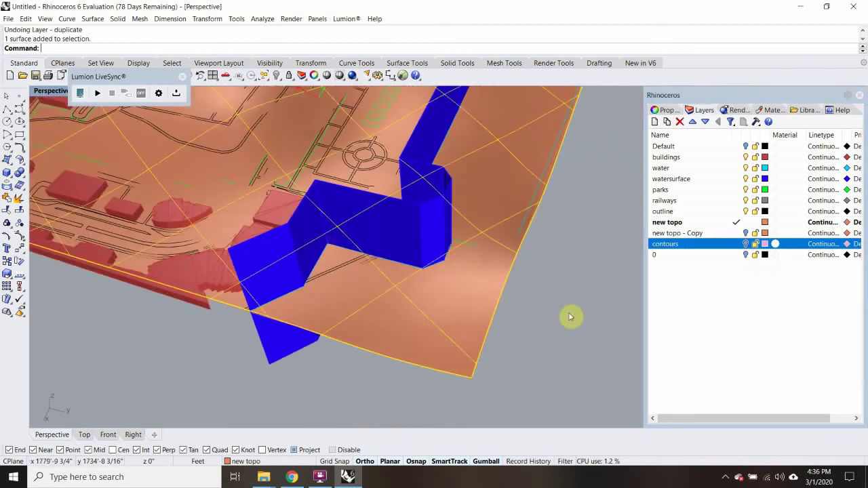
{"action": "left_click", "coordinate": [700, 223]}
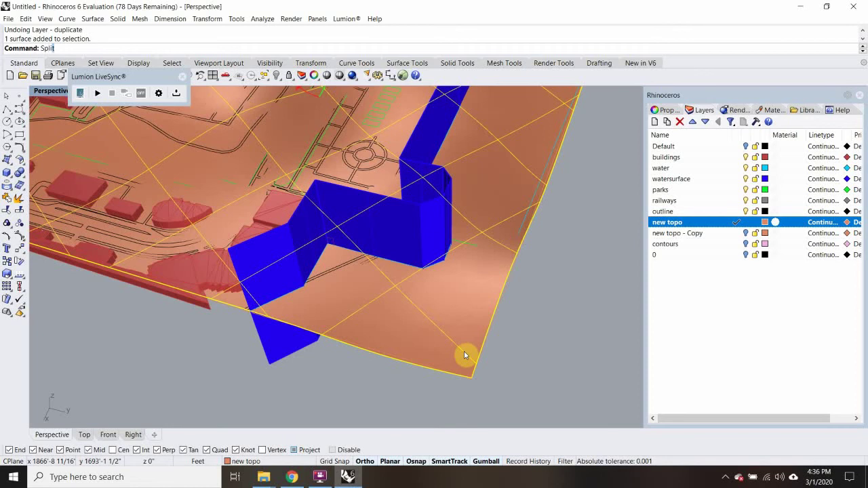
{"action": "key", "text": "Return"}
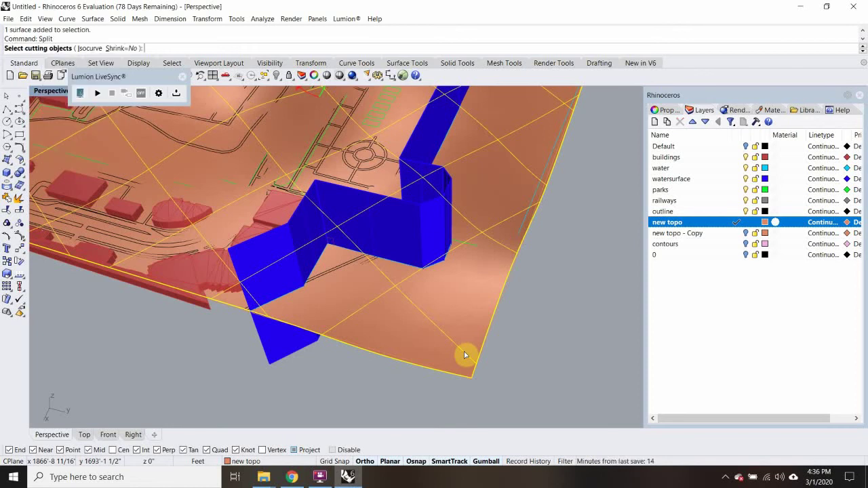
{"action": "left_click", "coordinate": [424, 206]}
{"action": "left_click", "coordinate": [398, 286]}
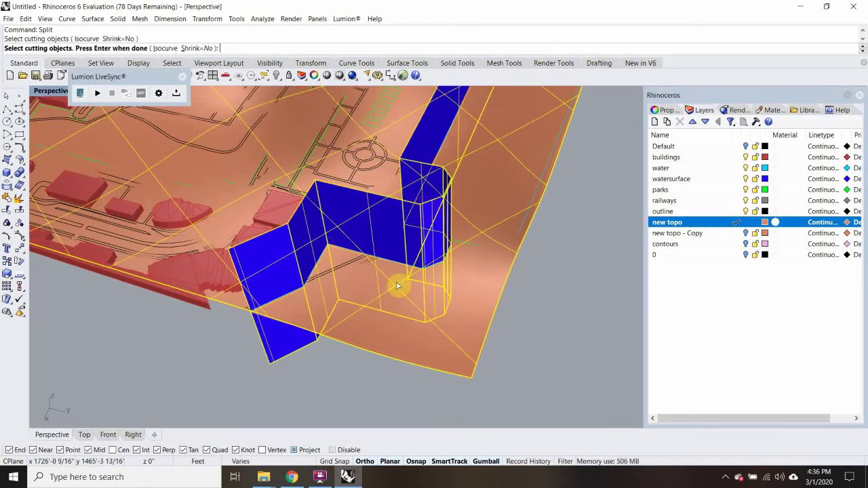
{"action": "right_click_drag", "start_coordinate": [363, 279], "coordinate": [396, 273]}
{"action": "key", "text": "Return"}
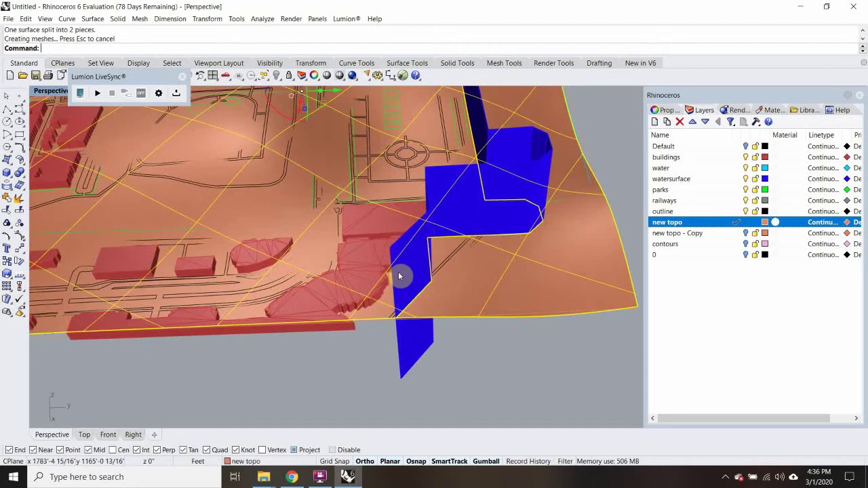
Move the split-off water portion of the terrain to the watersurface layer and delete the blue boundary walls.
{"action": "left_click", "coordinate": [495, 301]}
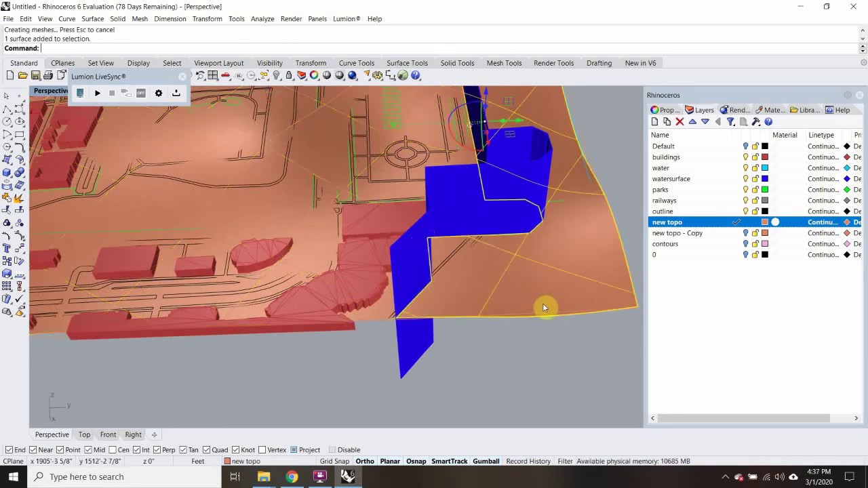
{"action": "right_click_drag", "start_coordinate": [543, 303], "coordinate": [502, 309]}
{"action": "left_click", "coordinate": [716, 179]}
{"action": "right_click", "coordinate": [716, 179]}
{"action": "left_click", "coordinate": [763, 349]}
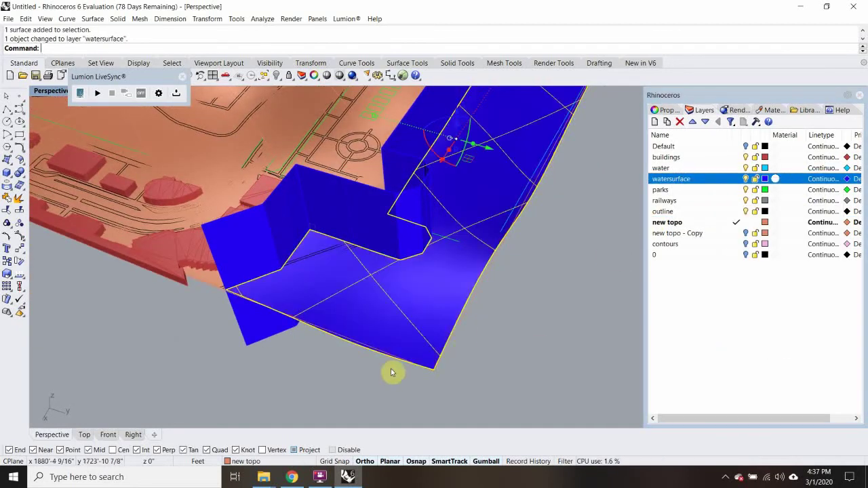
{"action": "left_click", "coordinate": [272, 238]}
{"action": "key", "text": "Delete"}
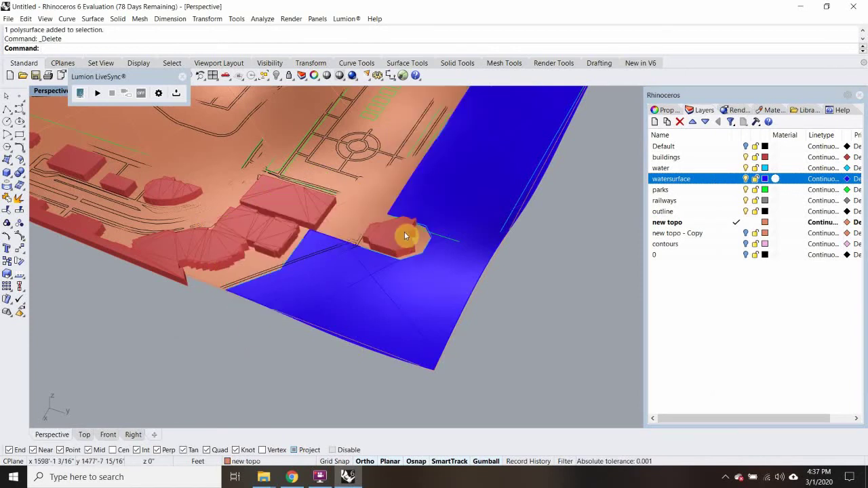
Inspect the outline curves around the park and roads on the terrain.
{"action": "scroll", "coordinate": [397, 242], "scroll_direction": "up", "scroll_amount": 6}
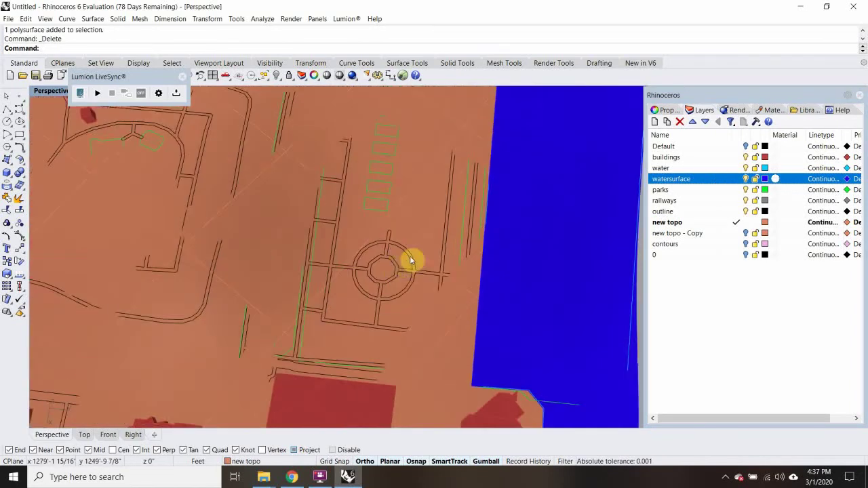
{"action": "right_click_drag", "start_coordinate": [410, 257], "coordinate": [503, 240], "text": "shift"}
{"action": "right_click_drag", "start_coordinate": [357, 289], "coordinate": [323, 265]}
{"action": "left_click", "coordinate": [340, 197]}
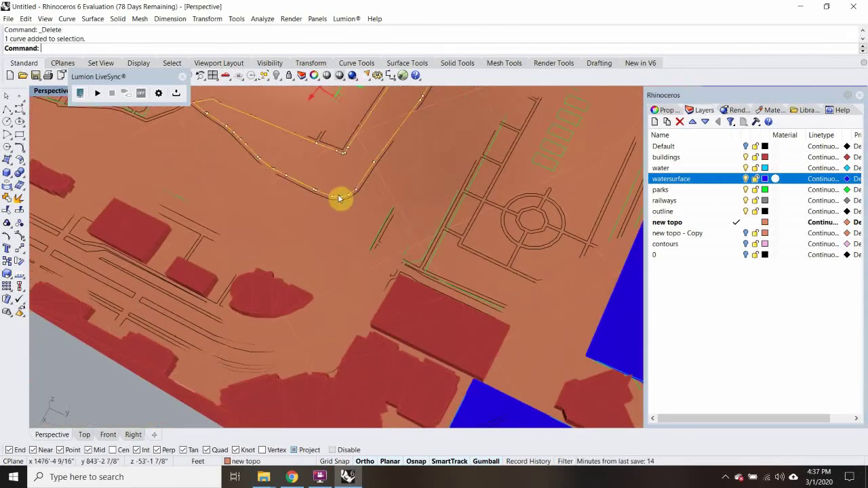
{"action": "left_click", "coordinate": [337, 205]}
{"action": "scroll", "coordinate": [339, 204], "scroll_direction": "down", "scroll_amount": 6}
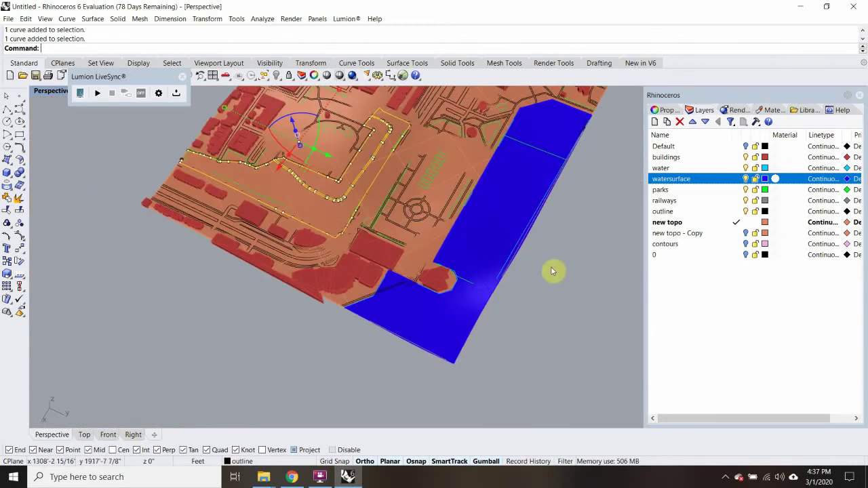
{"action": "left_click", "coordinate": [510, 288]}
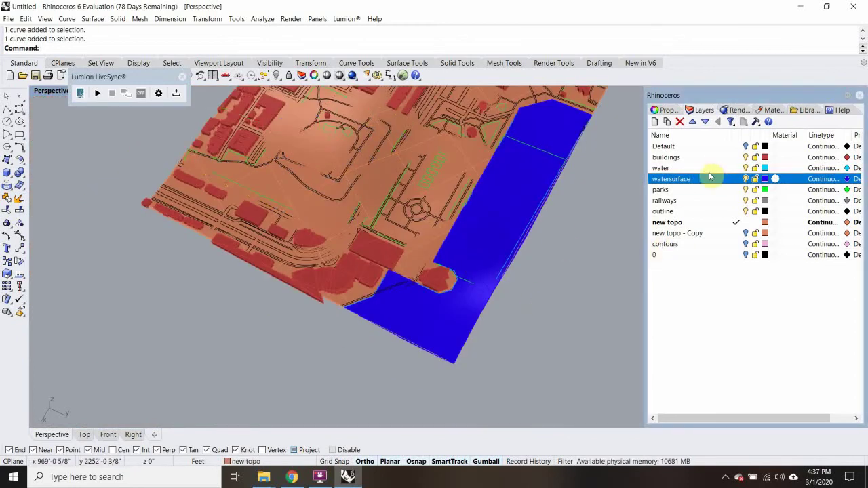
Select all curves on the outline layer.
{"action": "left_click", "coordinate": [701, 201]}
{"action": "left_click", "coordinate": [733, 213]}
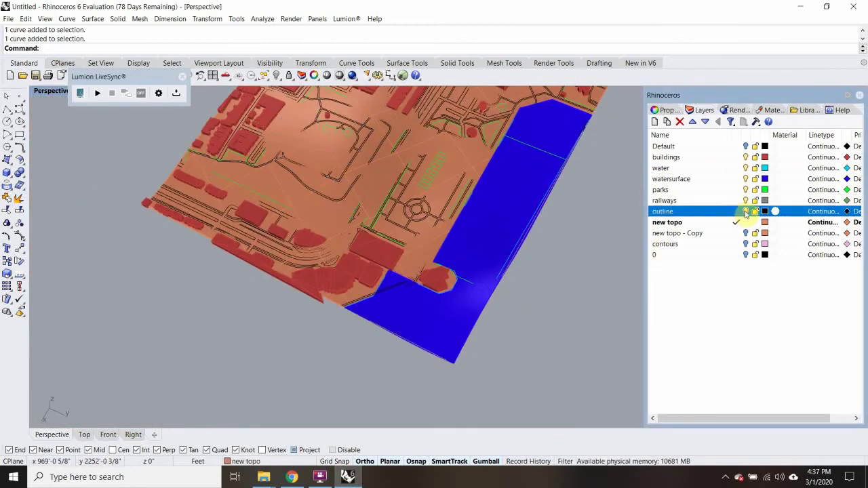
{"action": "left_click", "coordinate": [745, 211]}
{"action": "left_click", "coordinate": [746, 211]}
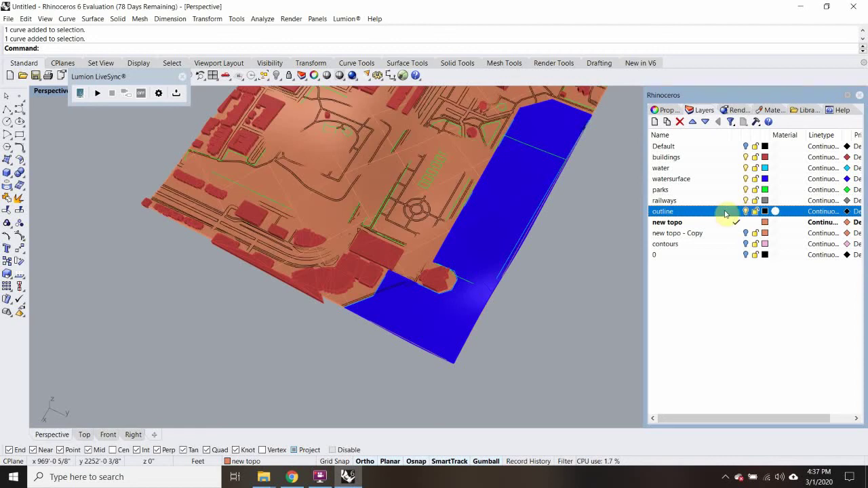
{"action": "right_click", "coordinate": [725, 213]}
{"action": "left_click", "coordinate": [759, 358]}
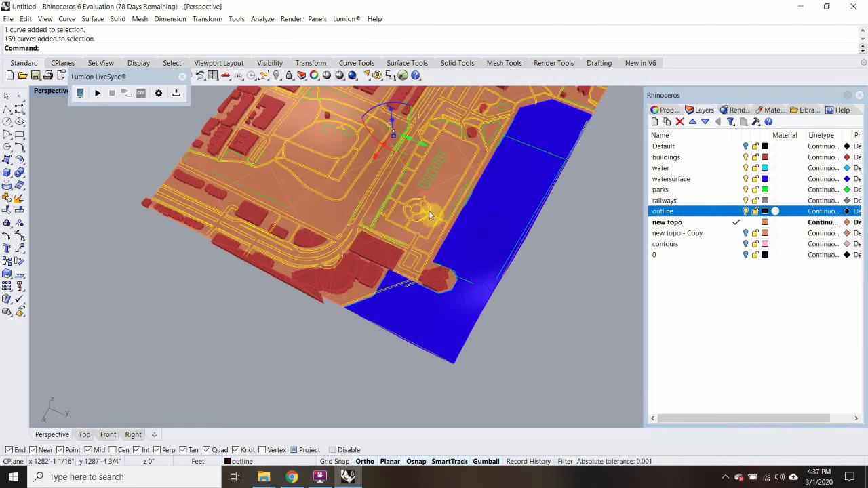
{"action": "scroll", "coordinate": [429, 204], "scroll_direction": "down", "scroll_amount": 4}
{"action": "right_click_drag", "start_coordinate": [427, 199], "coordinate": [418, 232]}
{"action": "scroll", "coordinate": [418, 232], "scroll_direction": "up", "scroll_amount": 9}
{"action": "right_click_drag", "start_coordinate": [393, 259], "coordinate": [484, 231]}
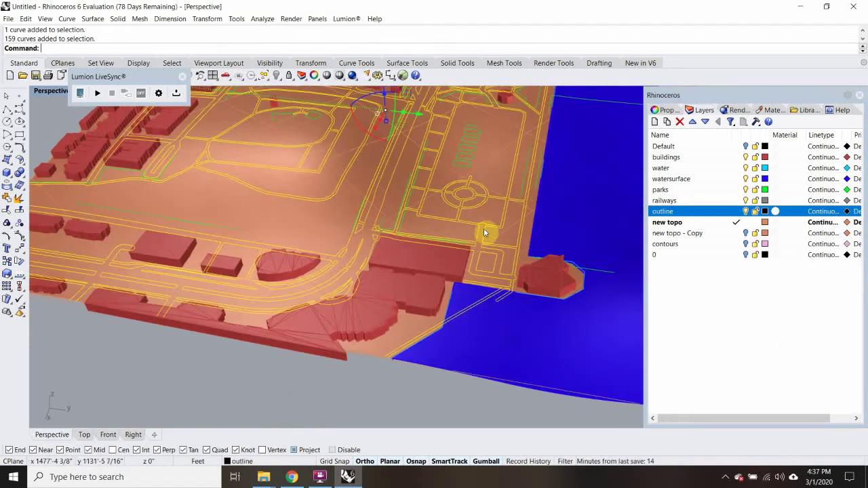
Create a layer named roadsurface and set its color to gray with RGB 137, 137, 137.
{"action": "left_click", "coordinate": [655, 122]}
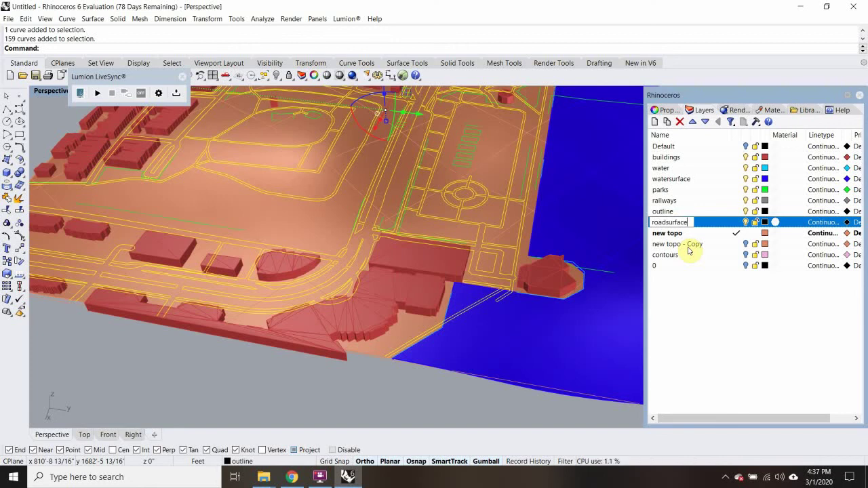
{"action": "left_click", "coordinate": [764, 221]}
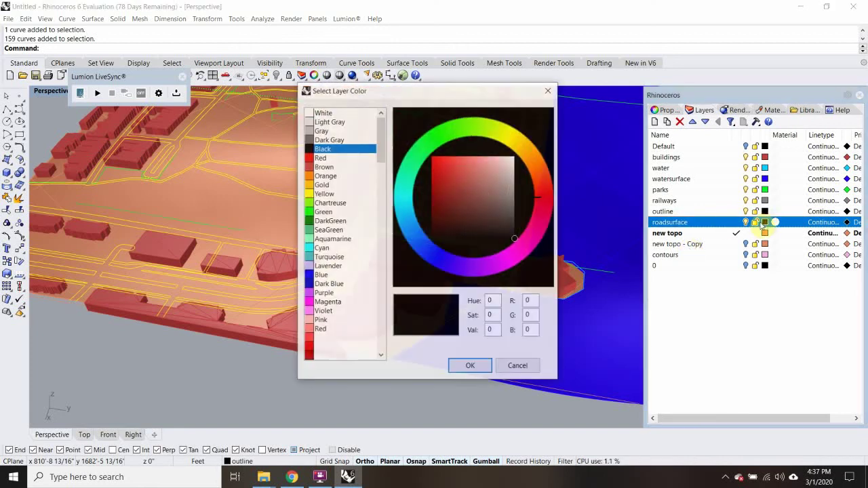
{"action": "left_click_drag", "start_coordinate": [510, 201], "coordinate": [516, 196]}
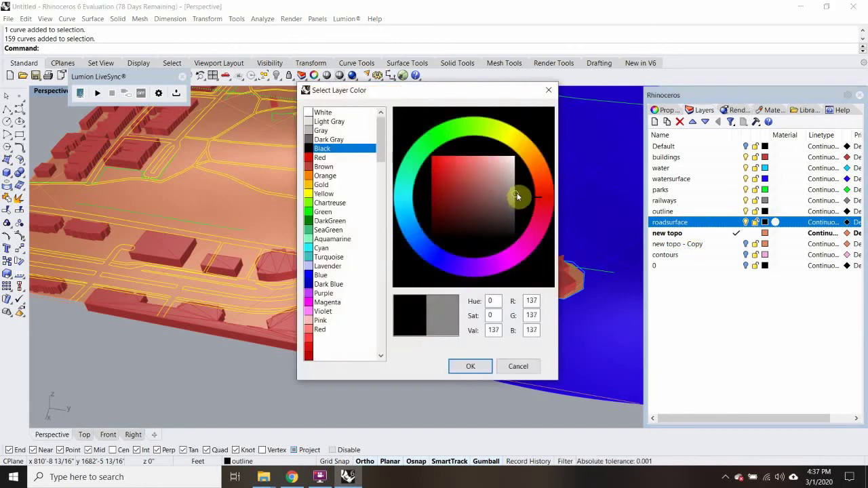
{"action": "left_click", "coordinate": [470, 367]}
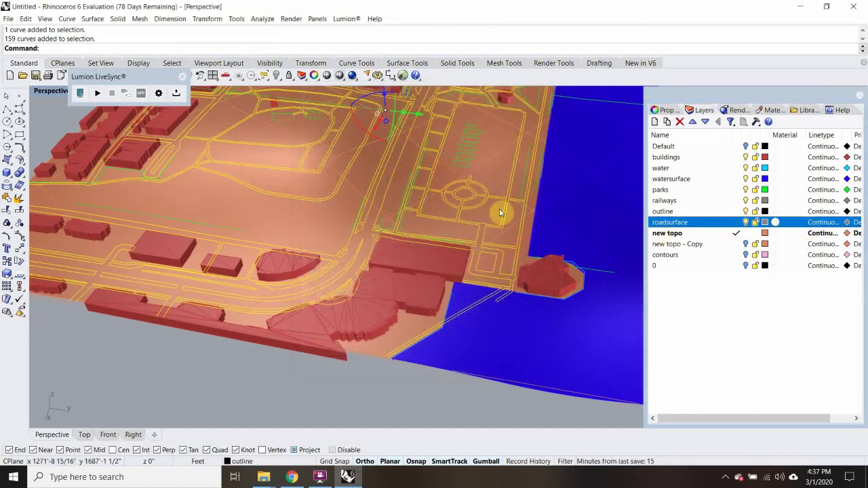
{"action": "scroll", "coordinate": [403, 228], "scroll_direction": "down", "scroll_amount": 7}
{"action": "right_click_drag", "start_coordinate": [443, 197], "coordinate": [490, 195], "text": "shift"}
{"action": "scroll", "coordinate": [456, 179], "scroll_direction": "up", "scroll_amount": 8}
{"action": "scroll", "coordinate": [456, 178], "scroll_direction": "down", "scroll_amount": 3}
{"action": "scroll", "coordinate": [479, 240], "scroll_direction": "up", "scroll_amount": 5}
{"action": "scroll", "coordinate": [419, 232], "scroll_direction": "down", "scroll_amount": 3}
{"action": "right_click_drag", "start_coordinate": [418, 232], "coordinate": [153, 161]}
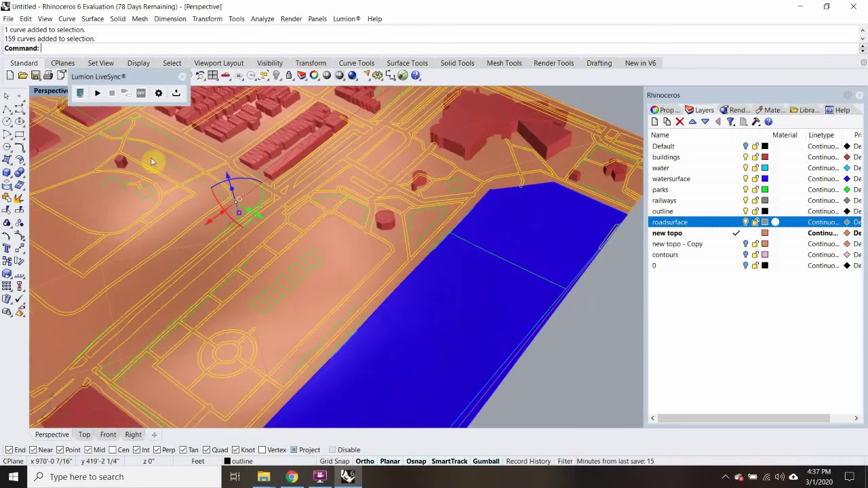
Move the selected outline curves straight up above the terrain and buildings in the Front view.
{"action": "double_click", "coordinate": [53, 93]}
{"action": "scroll", "coordinate": [185, 343], "scroll_direction": "up", "scroll_amount": 5}
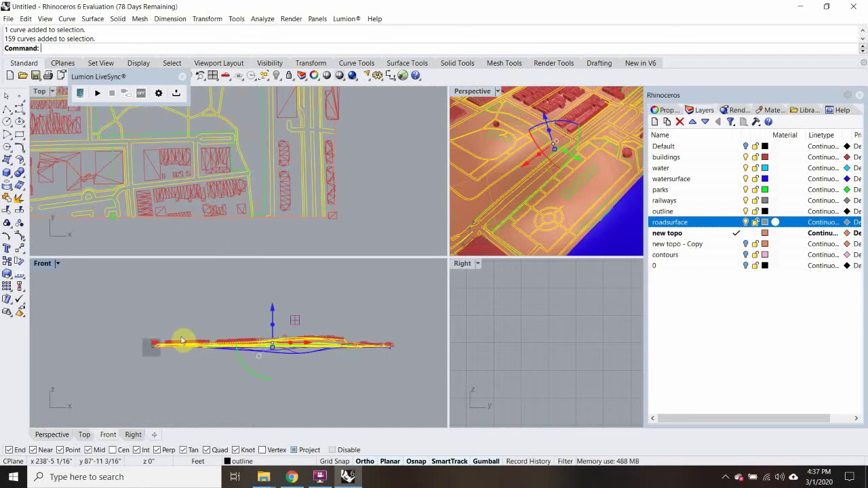
{"action": "scroll", "coordinate": [182, 339], "scroll_direction": "down", "scroll_amount": 3}
{"action": "type", "text": "M"}
{"action": "key", "text": "Return"}
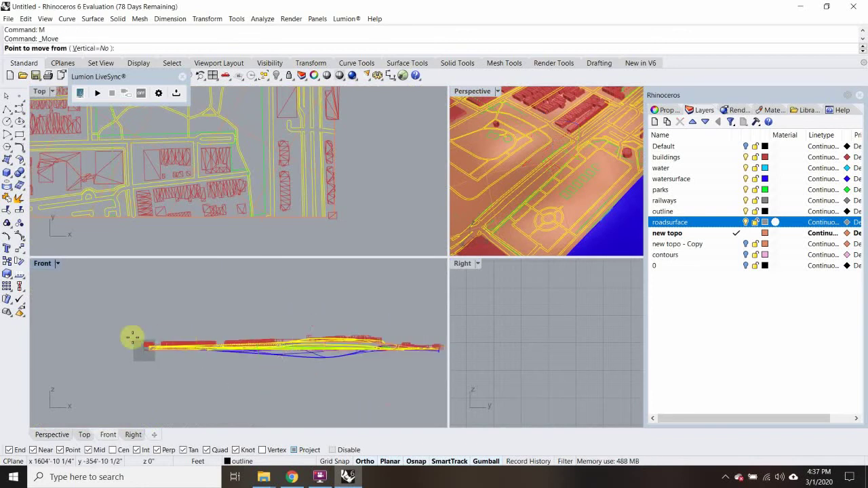
{"action": "left_click", "coordinate": [98, 353]}
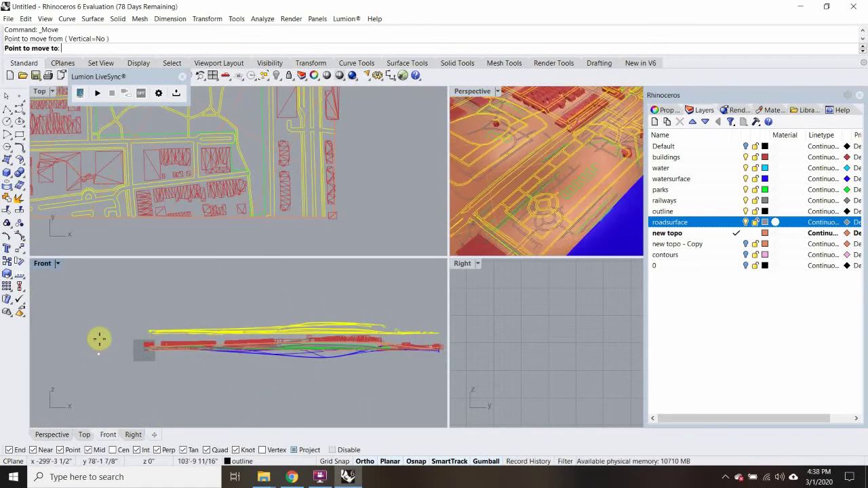
{"action": "left_click", "coordinate": [100, 329]}
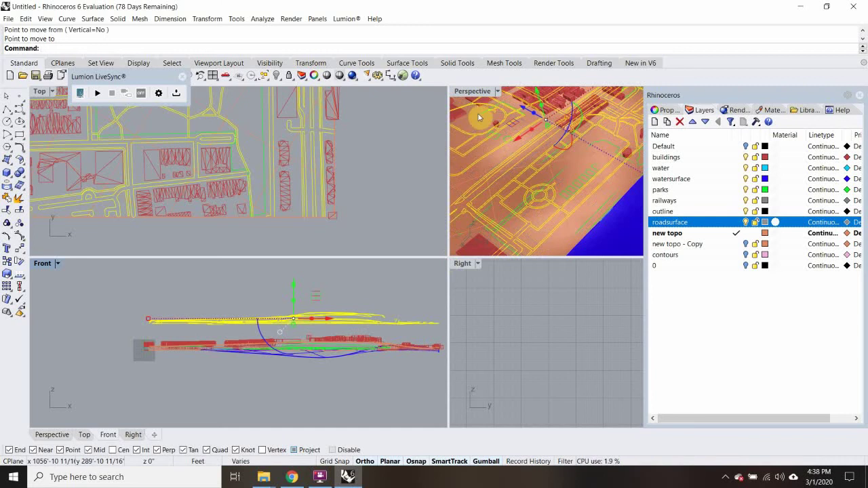
Make roadsurface the current layer and project the selected outline curves onto the new topo surface from the Top view.
{"action": "double_click", "coordinate": [39, 91]}
{"action": "scroll", "coordinate": [259, 203], "scroll_direction": "down", "scroll_amount": 5}
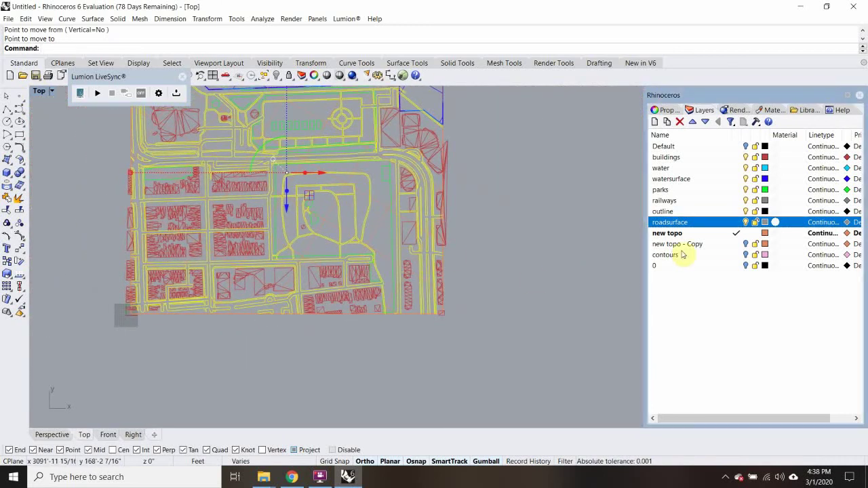
{"action": "type", "text": "ProjectToCPlane"}
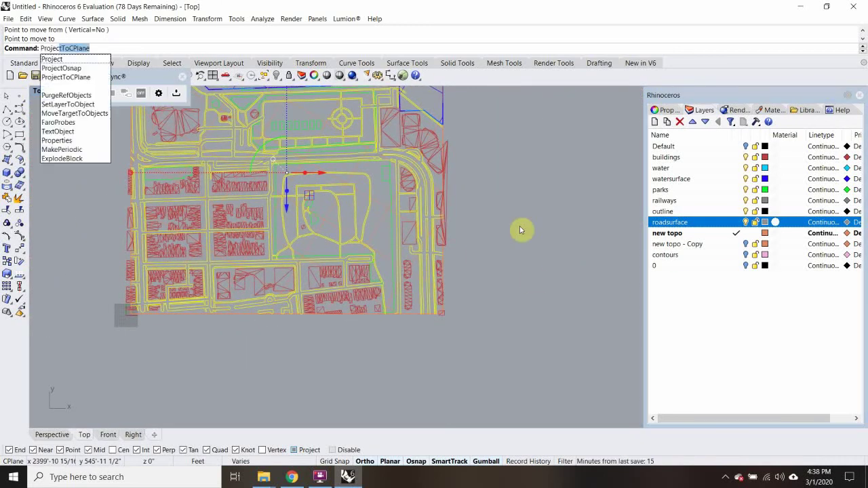
{"action": "left_click", "coordinate": [78, 60]}
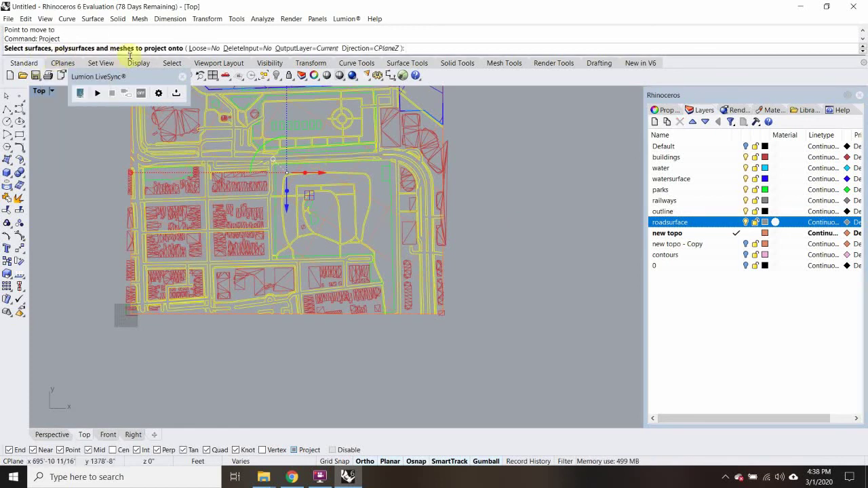
{"action": "left_click", "coordinate": [731, 226]}
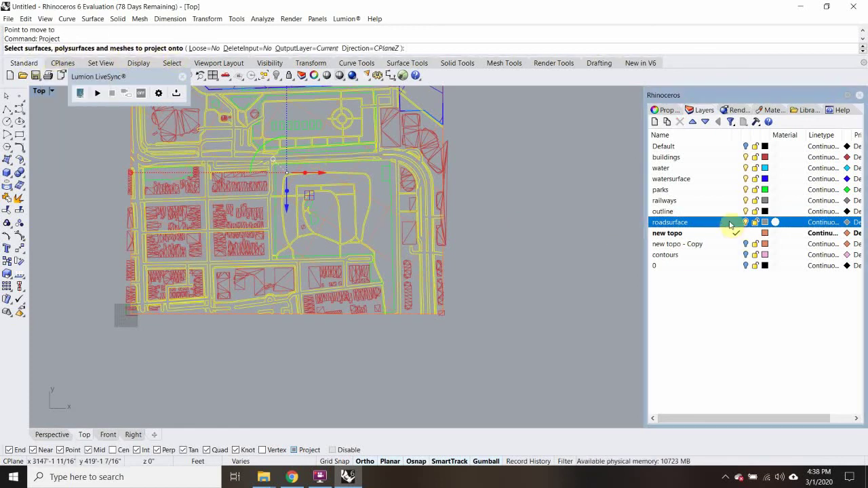
{"action": "left_click", "coordinate": [729, 224]}
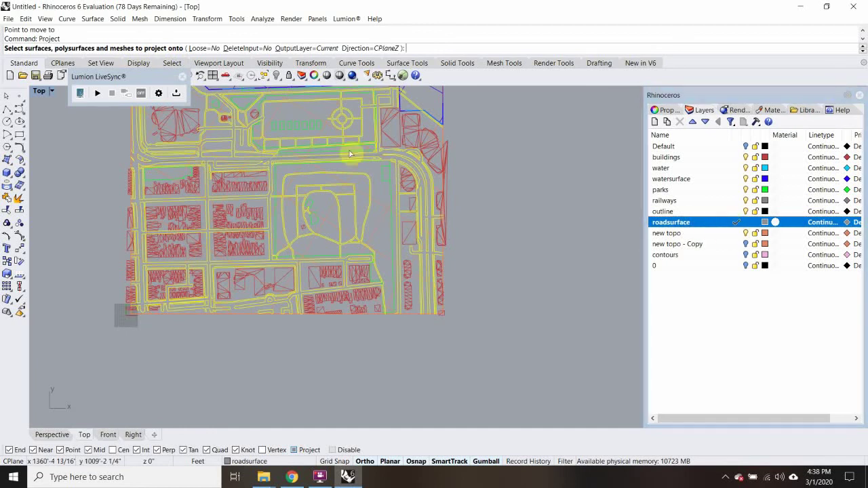
{"action": "left_click", "coordinate": [383, 210]}
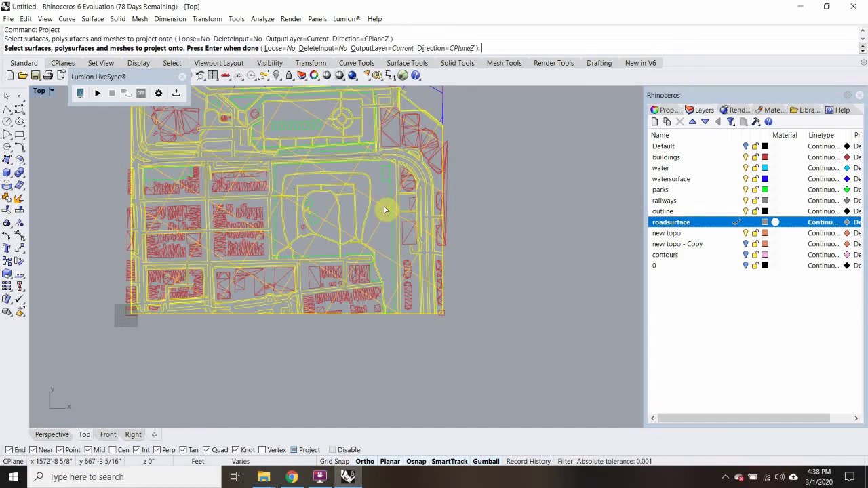
{"action": "key", "text": "Return"}
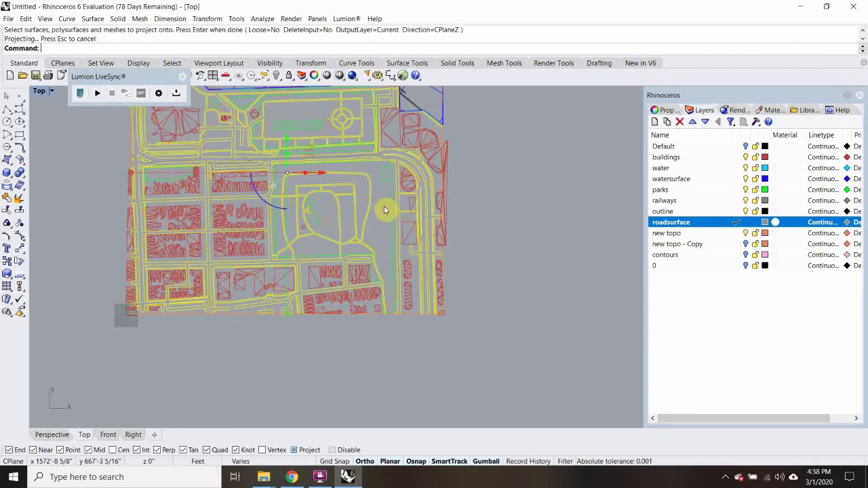
Examine in the Perspective view how the projected road curves lie on the terrain surface.
{"action": "double_click", "coordinate": [40, 93]}
{"action": "right_click_drag", "start_coordinate": [479, 189], "coordinate": [560, 162]}
{"action": "double_click", "coordinate": [474, 92]}
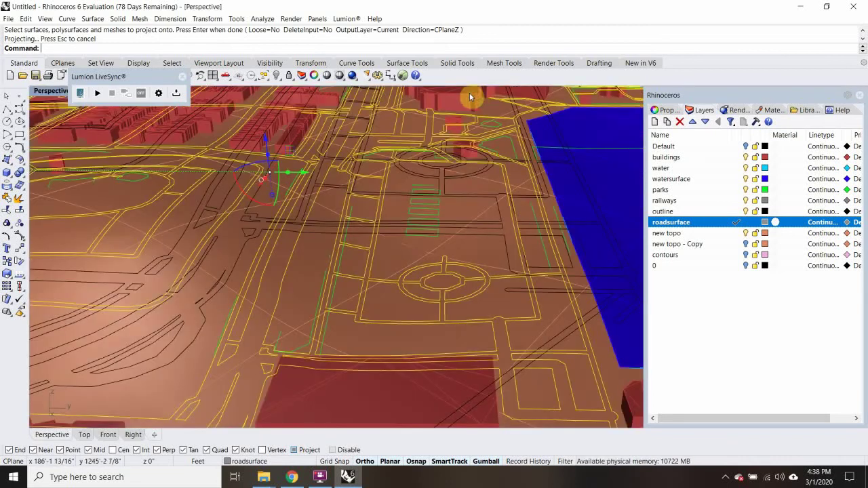
{"action": "scroll", "coordinate": [396, 160], "scroll_direction": "down", "scroll_amount": 5}
{"action": "right_click_drag", "start_coordinate": [396, 160], "coordinate": [301, 235]}
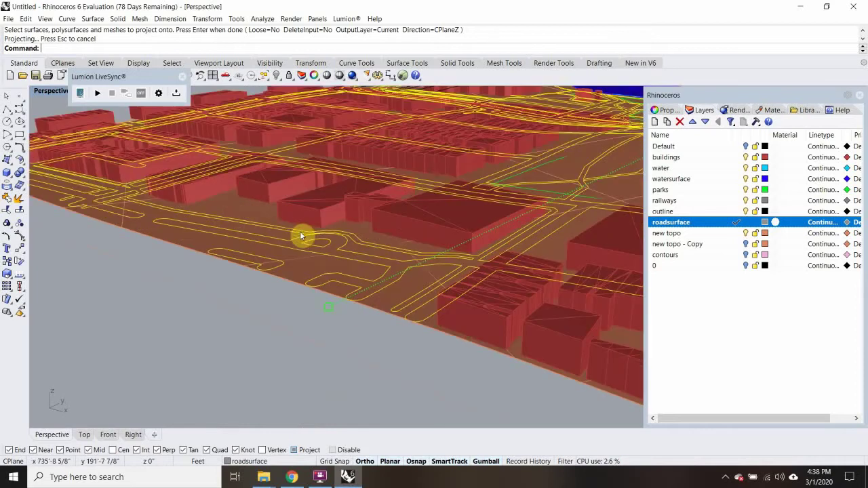
{"action": "scroll", "coordinate": [350, 200], "scroll_direction": "down", "scroll_amount": 5}
{"action": "right_click_drag", "start_coordinate": [350, 200], "coordinate": [405, 234]}
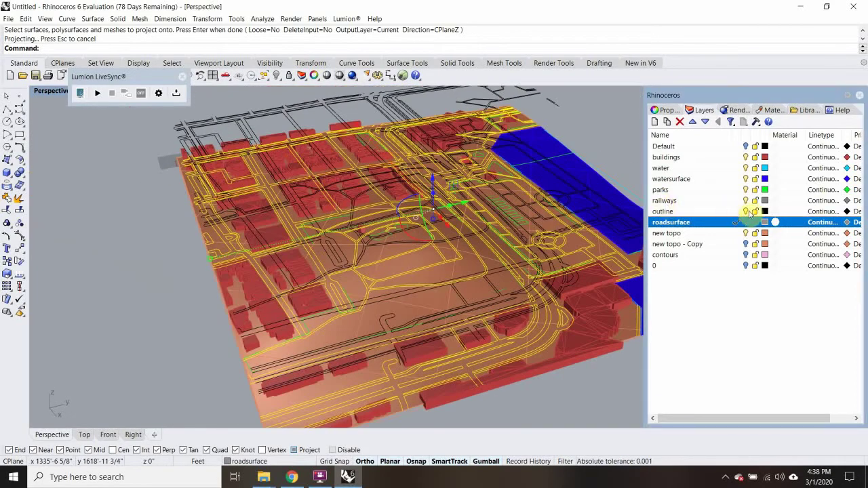
Hide the outline layer and deselect the projected road curves on the terrain.
{"action": "left_click", "coordinate": [739, 212]}
{"action": "right_click_drag", "start_coordinate": [374, 212], "coordinate": [353, 203]}
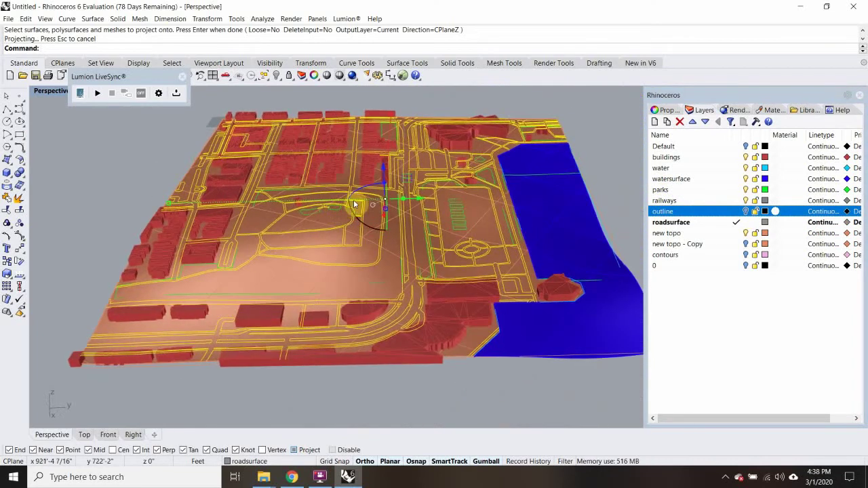
{"action": "right_click_drag", "start_coordinate": [508, 203], "coordinate": [444, 178]}
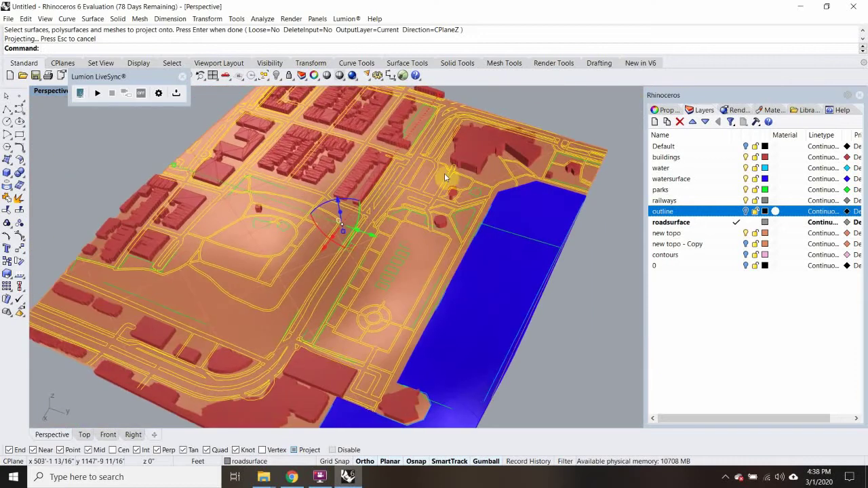
{"action": "left_click", "coordinate": [720, 224]}
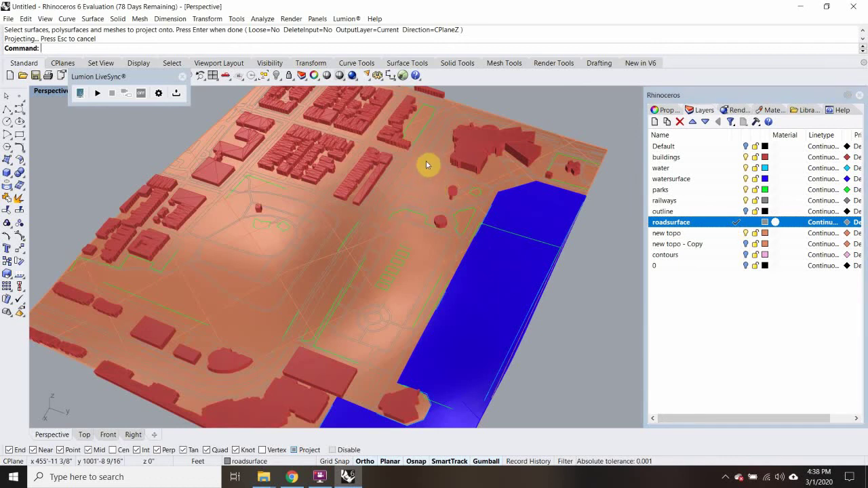
Split the new topo surface using all curves on the roadsurface layer as cutting objects.
{"action": "scroll", "coordinate": [431, 179], "scroll_direction": "up", "scroll_amount": 2}
{"action": "left_click", "coordinate": [425, 195]}
{"action": "scroll", "coordinate": [474, 199], "scroll_direction": "down", "scroll_amount": 4}
{"action": "type", "text": "split"}
{"action": "key", "text": "Return"}
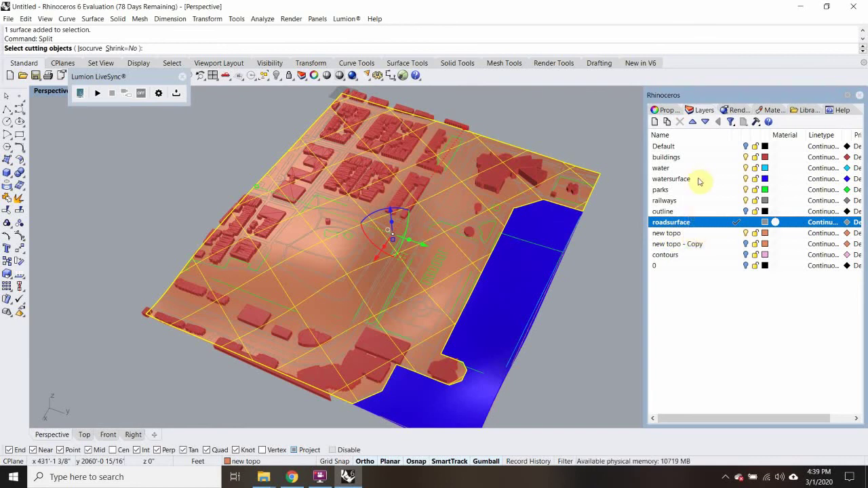
{"action": "right_click", "coordinate": [702, 224]}
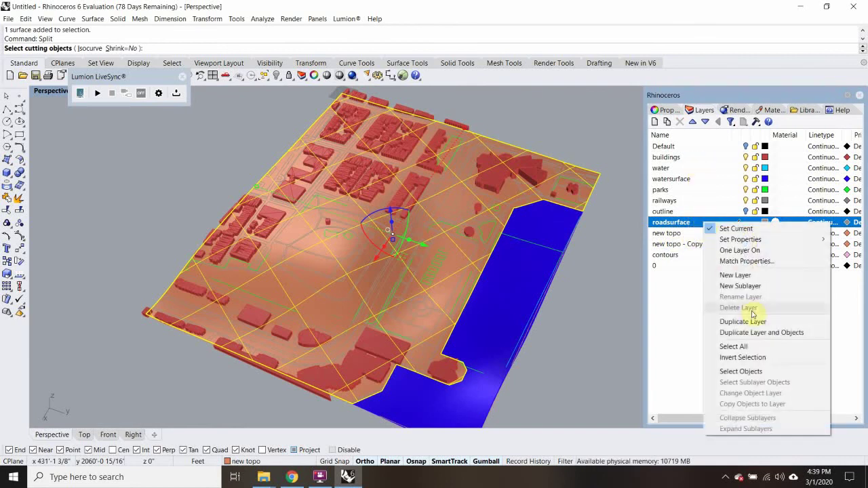
{"action": "left_click", "coordinate": [748, 371]}
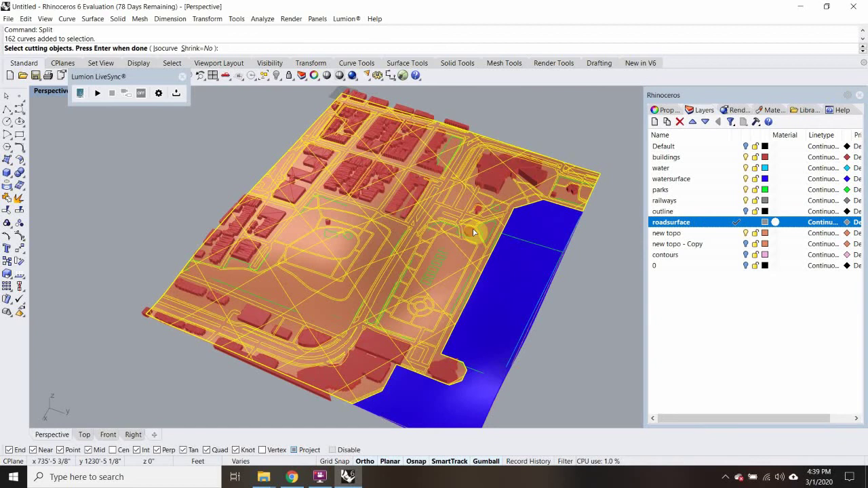
{"action": "key", "text": "Return"}
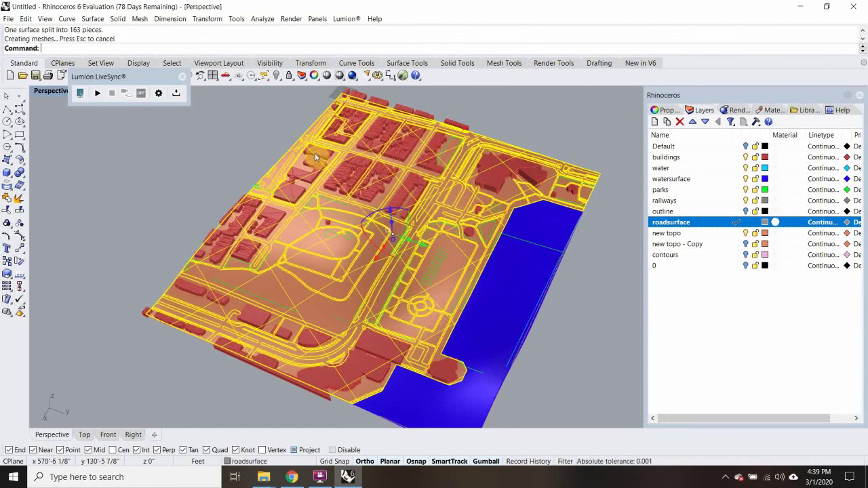
Select the connected road piece of the split terrain and move it to the roadsurface layer.
{"action": "left_click", "coordinate": [190, 171]}
{"action": "scroll", "coordinate": [293, 278], "scroll_direction": "up", "scroll_amount": 14}
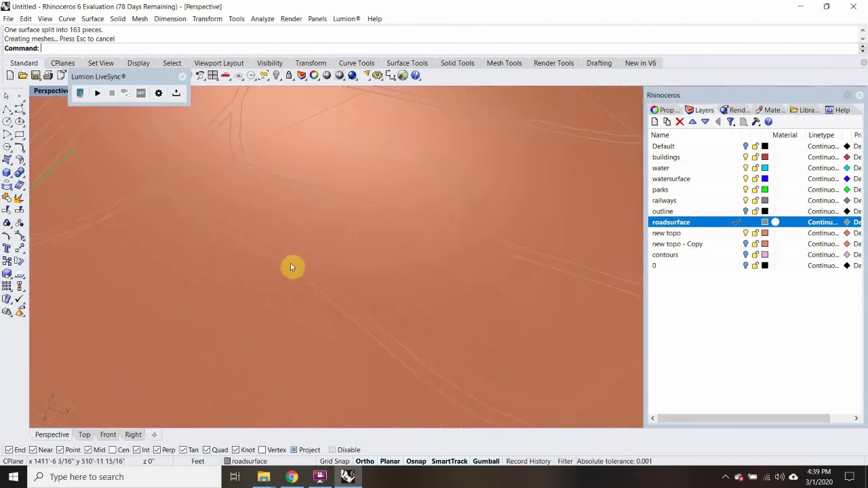
{"action": "left_click", "coordinate": [291, 260]}
{"action": "scroll", "coordinate": [292, 263], "scroll_direction": "down", "scroll_amount": 10}
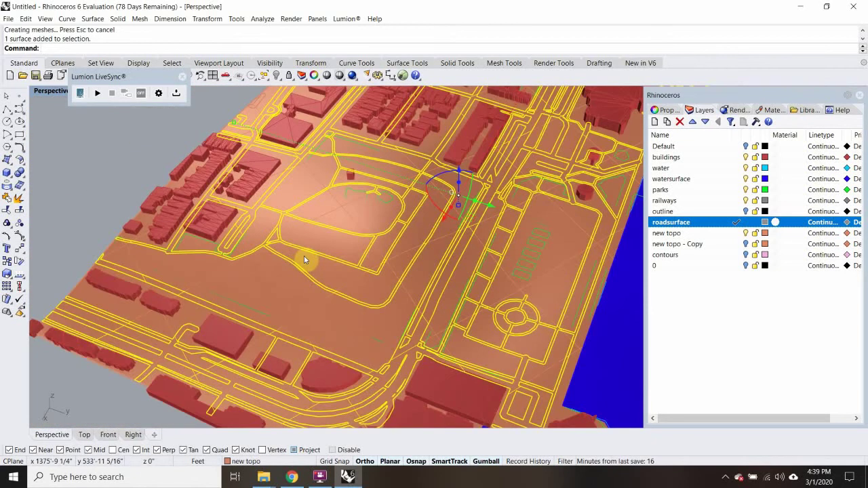
{"action": "scroll", "coordinate": [555, 212], "scroll_direction": "down", "scroll_amount": 10}
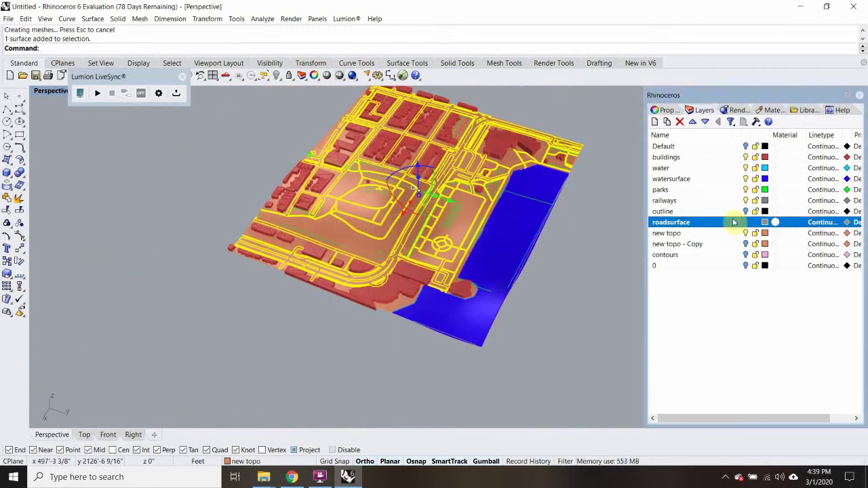
{"action": "right_click", "coordinate": [725, 227]}
{"action": "left_click", "coordinate": [763, 395]}
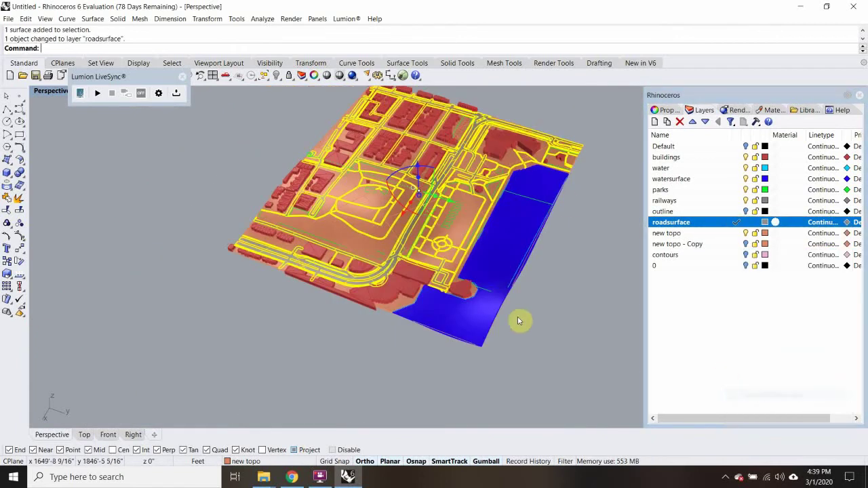
Examine the gray road network across the terrain in the Perspective view, from the streets to the waterfront park paths.
{"action": "scroll", "coordinate": [352, 200], "scroll_direction": "up", "scroll_amount": 15}
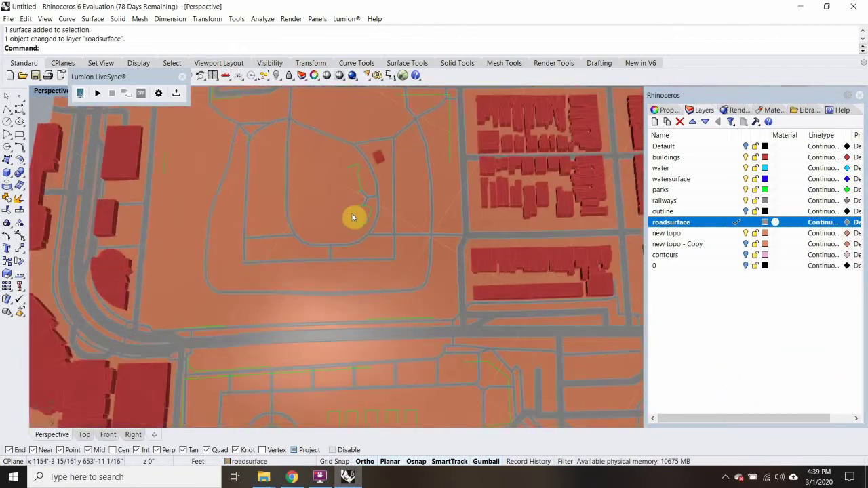
{"action": "scroll", "coordinate": [353, 217], "scroll_direction": "down", "scroll_amount": 7}
{"action": "right_click_drag", "start_coordinate": [468, 257], "coordinate": [354, 229]}
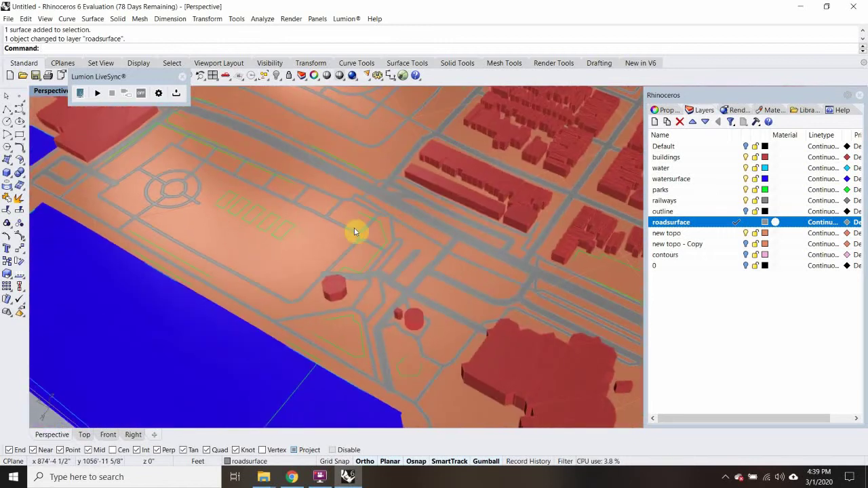
{"action": "scroll", "coordinate": [355, 231], "scroll_direction": "up", "scroll_amount": 6}
{"action": "scroll", "coordinate": [334, 235], "scroll_direction": "down", "scroll_amount": 3}
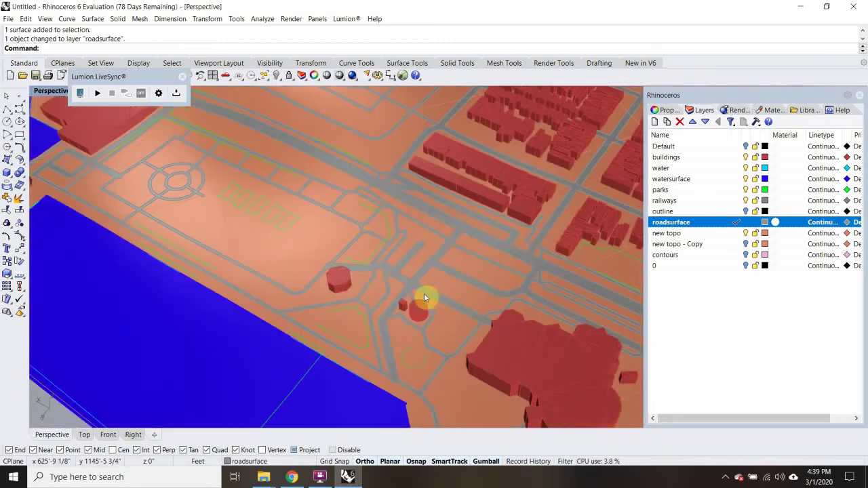
{"action": "right_click_drag", "start_coordinate": [424, 292], "coordinate": [437, 282]}
{"action": "scroll", "coordinate": [402, 158], "scroll_direction": "up", "scroll_amount": 12}
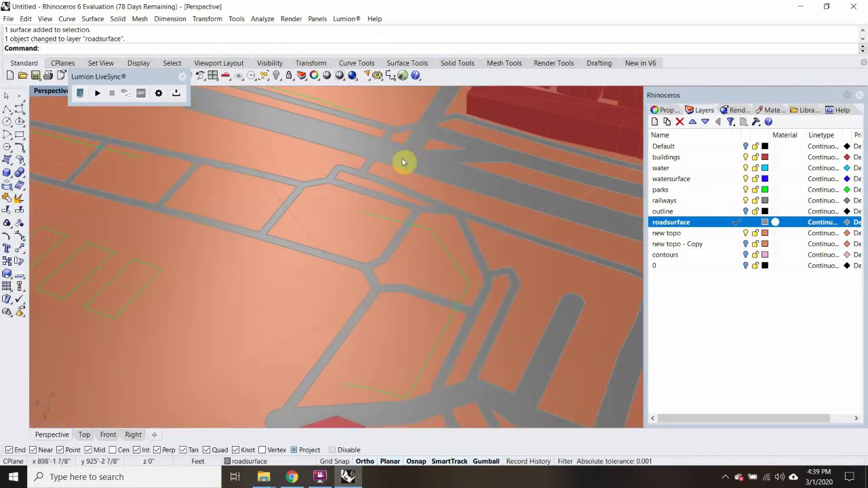
{"action": "scroll", "coordinate": [401, 161], "scroll_direction": "down", "scroll_amount": 3}
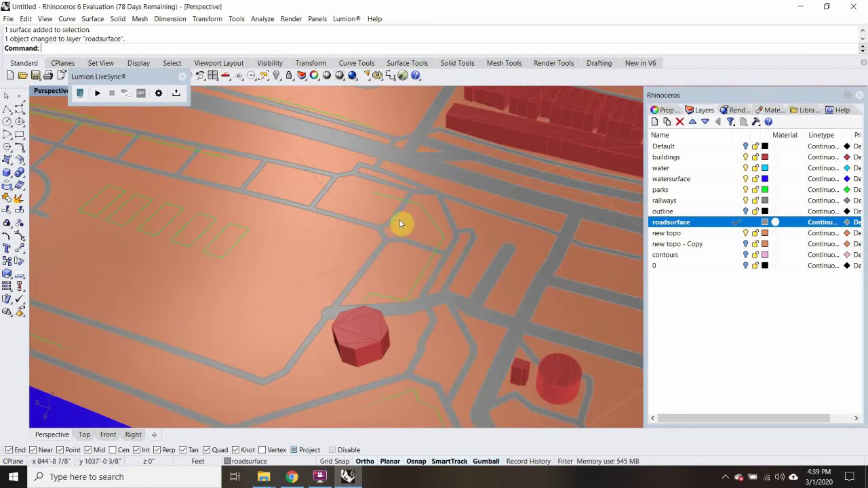
{"action": "scroll", "coordinate": [399, 220], "scroll_direction": "down", "scroll_amount": 3}
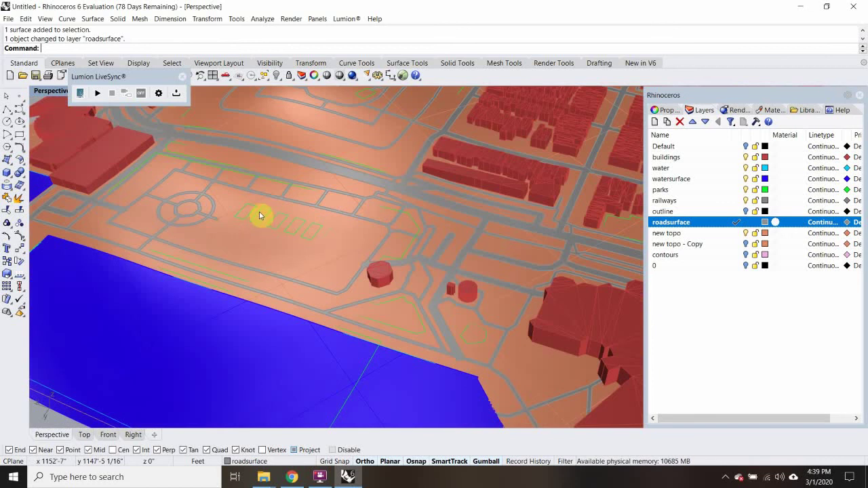
{"action": "right_click_drag", "start_coordinate": [314, 172], "coordinate": [283, 297]}
Compare the terrain pieces around the large hill park with the park boundary curve by selecting them.
{"action": "left_click", "coordinate": [310, 200]}
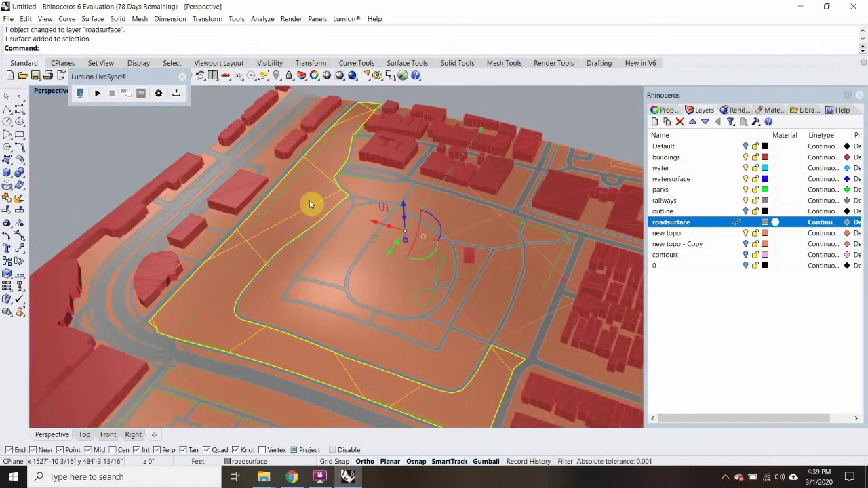
{"action": "scroll", "coordinate": [279, 224], "scroll_direction": "up", "scroll_amount": 5}
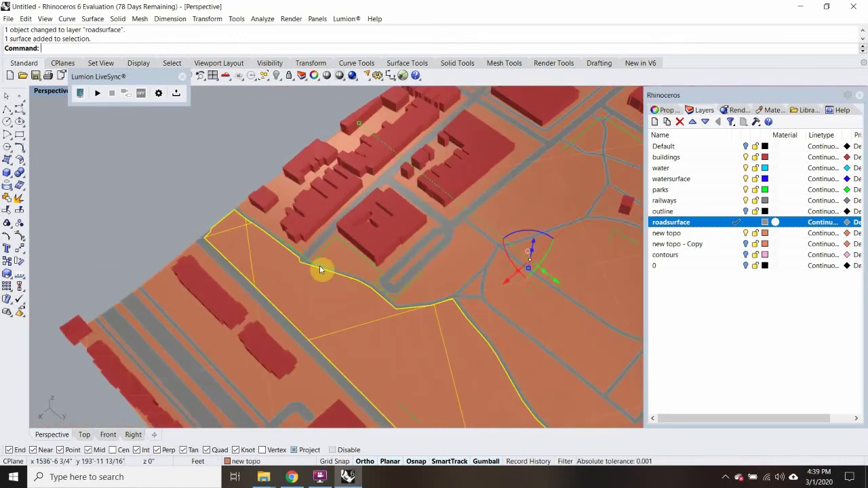
{"action": "left_click", "coordinate": [357, 255], "text": "shift"}
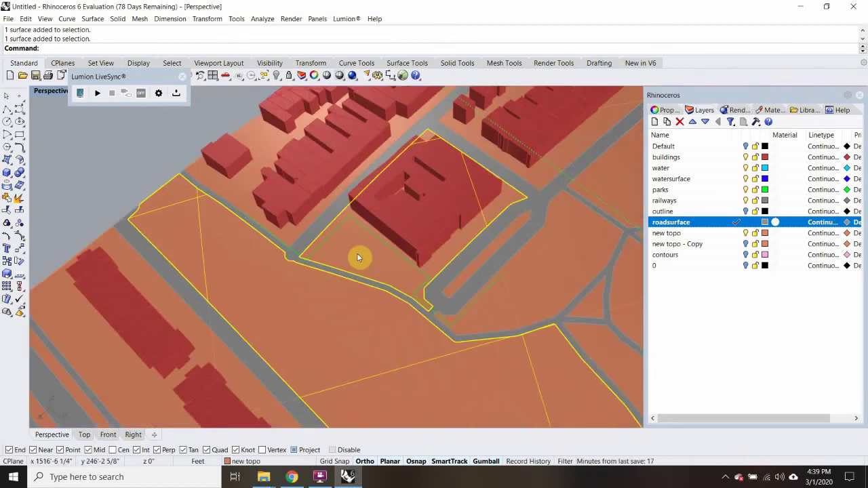
{"action": "left_click", "coordinate": [356, 256]}
{"action": "scroll", "coordinate": [320, 250], "scroll_direction": "up", "scroll_amount": 4}
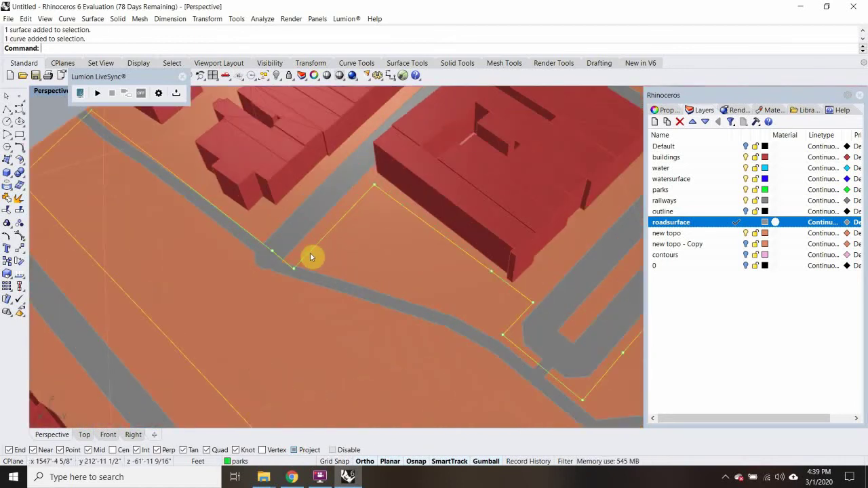
{"action": "scroll", "coordinate": [310, 257], "scroll_direction": "down", "scroll_amount": 5}
{"action": "right_click_drag", "start_coordinate": [310, 253], "coordinate": [291, 170]}
{"action": "scroll", "coordinate": [281, 160], "scroll_direction": "down", "scroll_amount": 4}
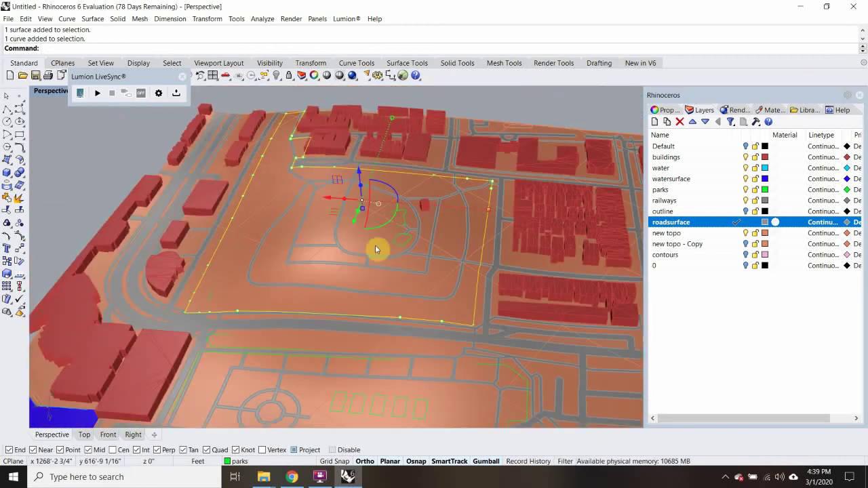
Examine where the large park's boundary curve crosses the roads and paths near the looped street and main road.
{"action": "scroll", "coordinate": [285, 174], "scroll_direction": "up", "scroll_amount": 6}
{"action": "scroll", "coordinate": [322, 226], "scroll_direction": "up", "scroll_amount": 3}
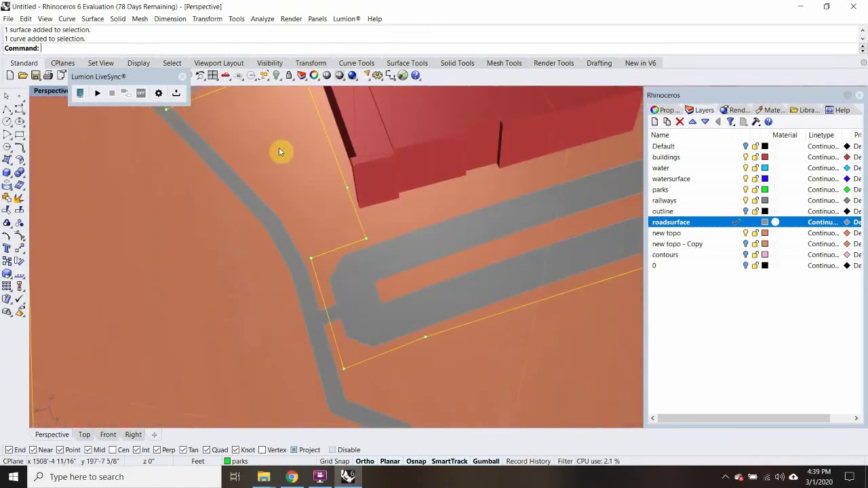
{"action": "scroll", "coordinate": [306, 190], "scroll_direction": "down", "scroll_amount": 4}
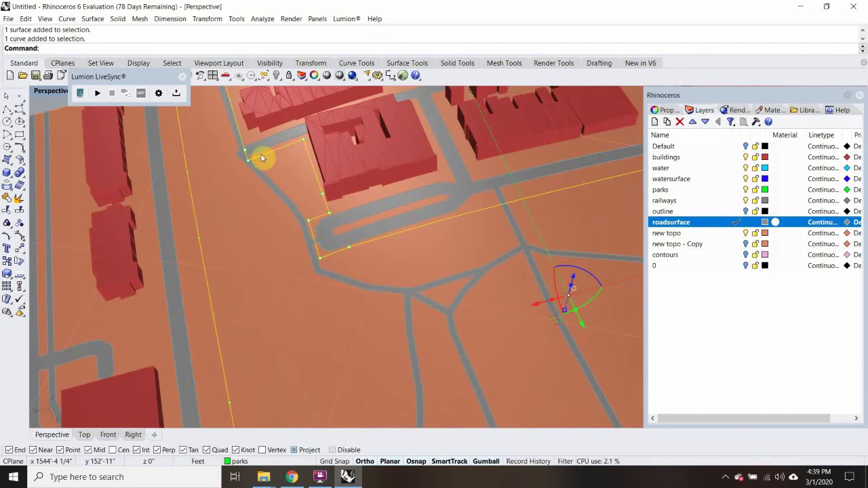
{"action": "scroll", "coordinate": [285, 168], "scroll_direction": "up", "scroll_amount": 5}
{"action": "scroll", "coordinate": [279, 209], "scroll_direction": "down", "scroll_amount": 6}
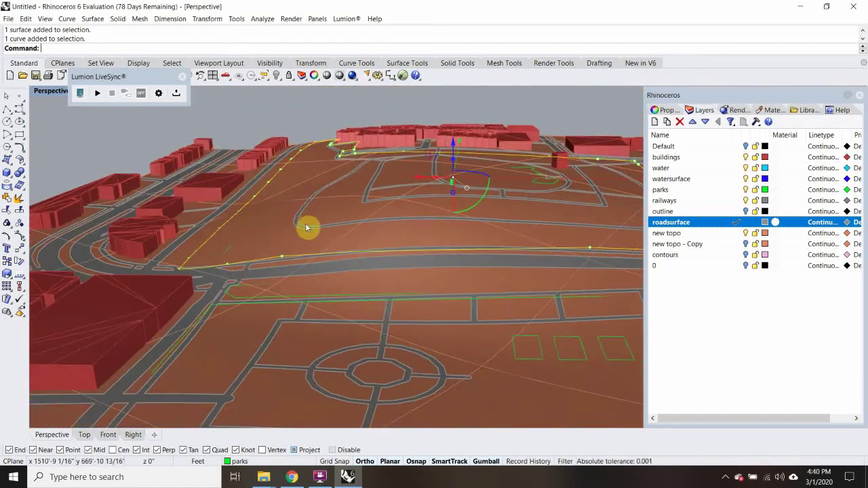
{"action": "scroll", "coordinate": [303, 228], "scroll_direction": "down", "scroll_amount": 2}
{"action": "right_click_drag", "start_coordinate": [290, 228], "coordinate": [289, 232]}
{"action": "right_click_drag", "start_coordinate": [346, 262], "coordinate": [323, 253], "text": "shift"}
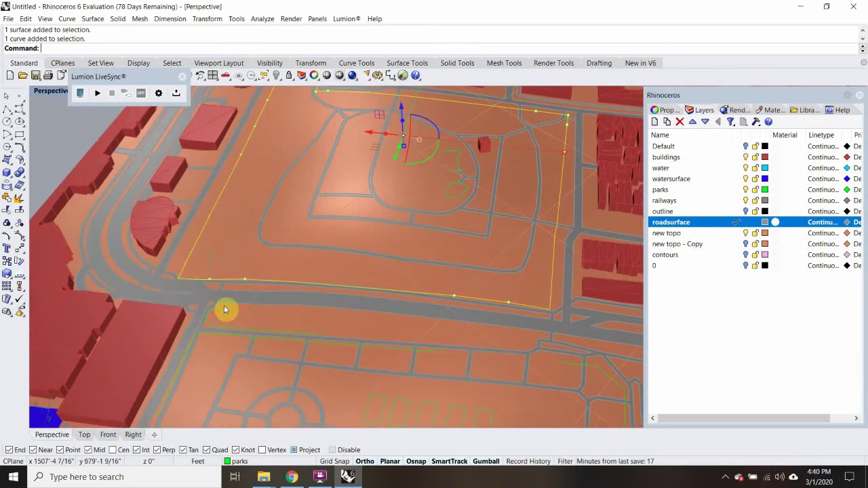
Select all the park outline curves on the parks layer.
{"action": "scroll", "coordinate": [208, 321], "scroll_direction": "up", "scroll_amount": 6}
{"action": "left_click", "coordinate": [208, 324]}
{"action": "left_click", "coordinate": [238, 348]}
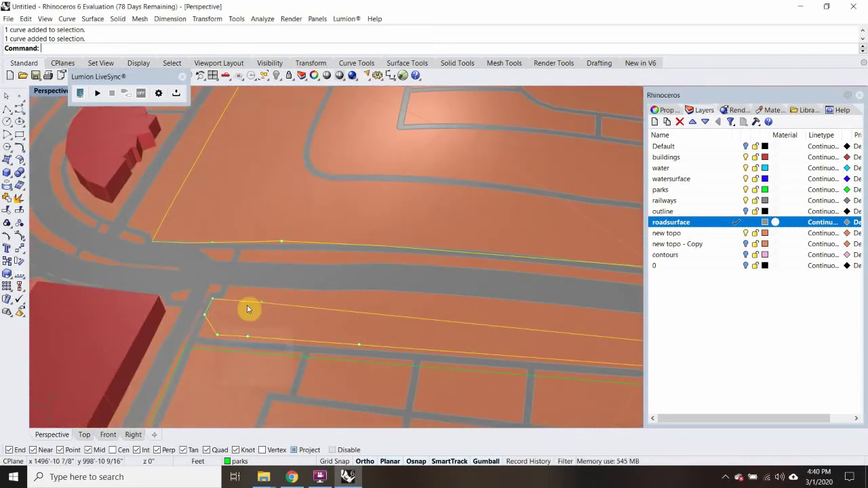
{"action": "scroll", "coordinate": [262, 295], "scroll_direction": "down", "scroll_amount": 8}
{"action": "scroll", "coordinate": [388, 333], "scroll_direction": "up", "scroll_amount": 5}
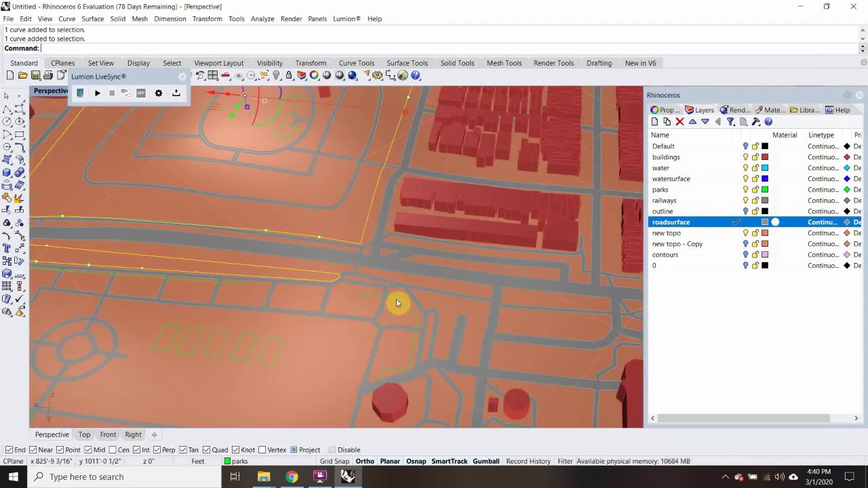
{"action": "scroll", "coordinate": [394, 300], "scroll_direction": "down", "scroll_amount": 5}
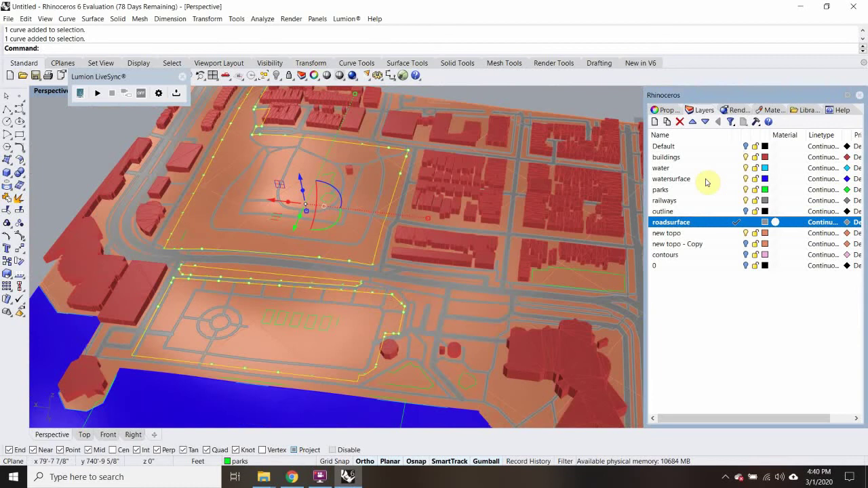
{"action": "right_click", "coordinate": [717, 189]}
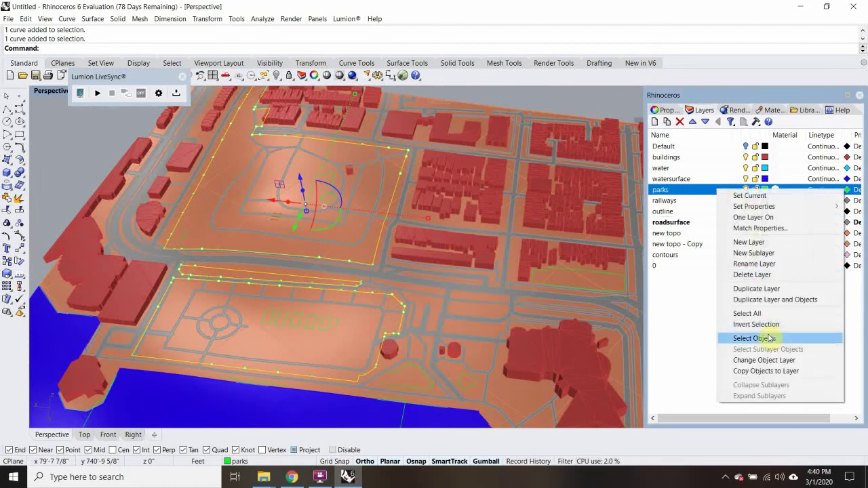
{"action": "left_click", "coordinate": [763, 338]}
Extrude the selected park curves on the parks layer as solids to both sides, far enough to pass completely through the terrain.
{"action": "scroll", "coordinate": [433, 233], "scroll_direction": "down", "scroll_amount": 5}
{"action": "right_click_drag", "start_coordinate": [516, 259], "coordinate": [422, 250]}
{"action": "scroll", "coordinate": [486, 147], "scroll_direction": "up", "scroll_amount": 10}
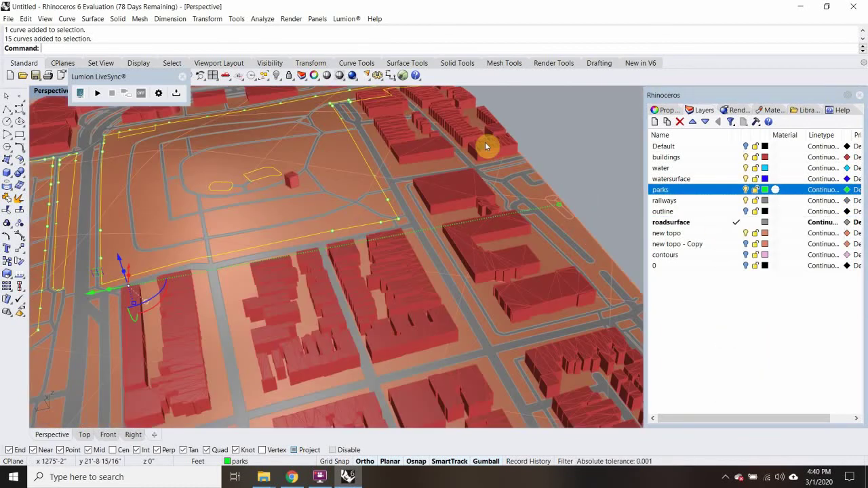
{"action": "scroll", "coordinate": [485, 147], "scroll_direction": "down", "scroll_amount": 4}
{"action": "right_click_drag", "start_coordinate": [263, 260], "coordinate": [351, 254]}
{"action": "scroll", "coordinate": [349, 238], "scroll_direction": "down", "scroll_amount": 5}
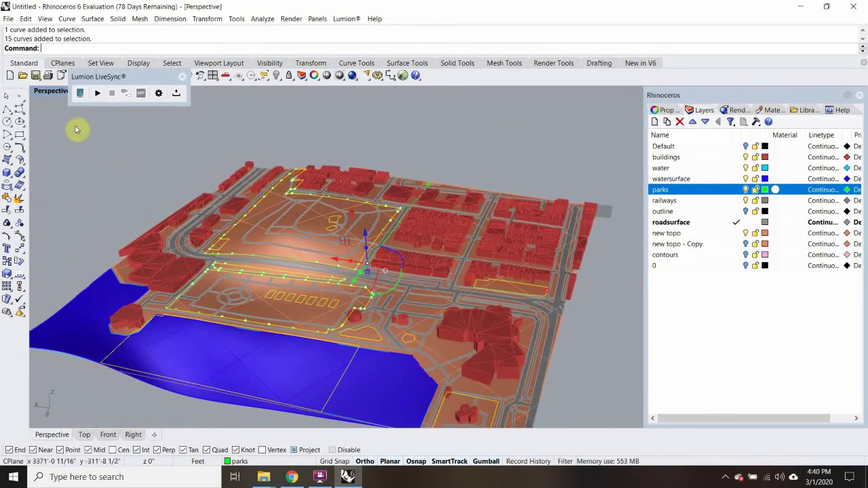
{"action": "double_click", "coordinate": [42, 92]}
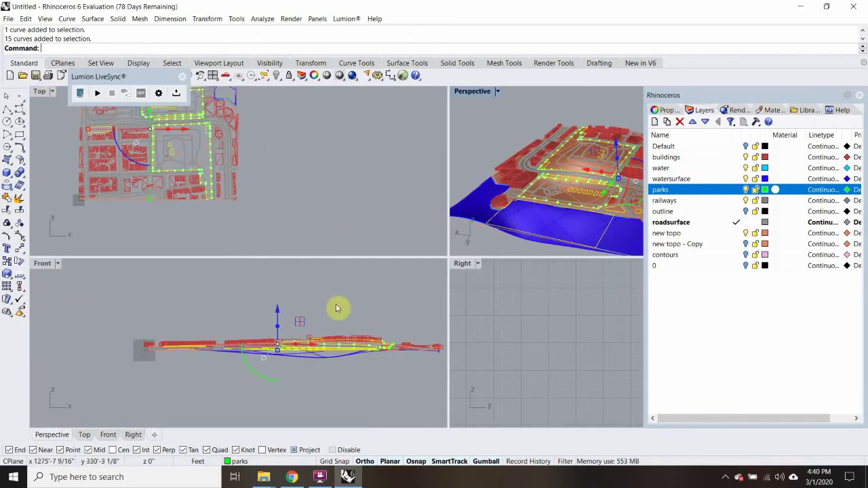
{"action": "type", "text": "udeCrv"}
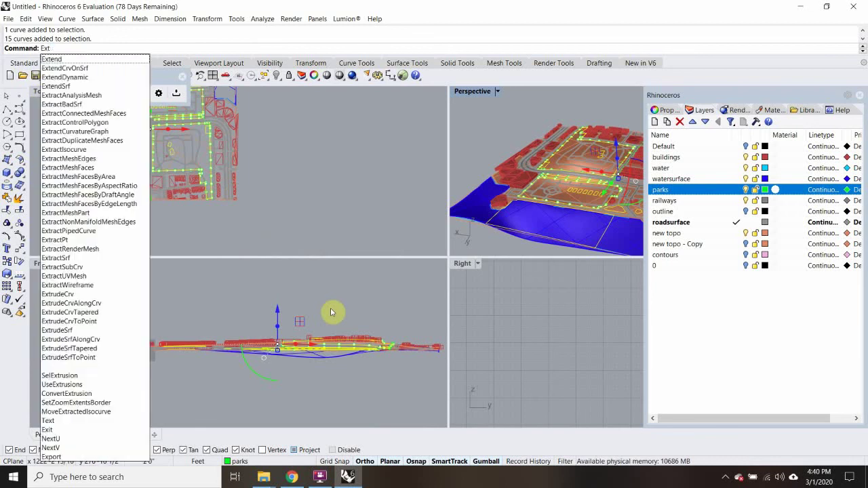
{"action": "key", "text": "Return"}
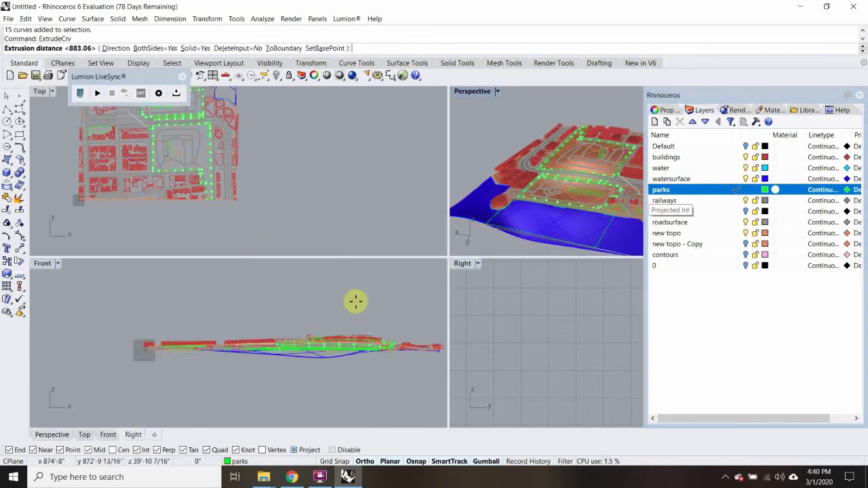
{"action": "left_click", "coordinate": [313, 288]}
{"action": "left_click", "coordinate": [564, 178]}
{"action": "right_click_drag", "start_coordinate": [563, 178], "coordinate": [542, 139]}
{"action": "scroll", "coordinate": [517, 158], "scroll_direction": "up", "scroll_amount": 5}
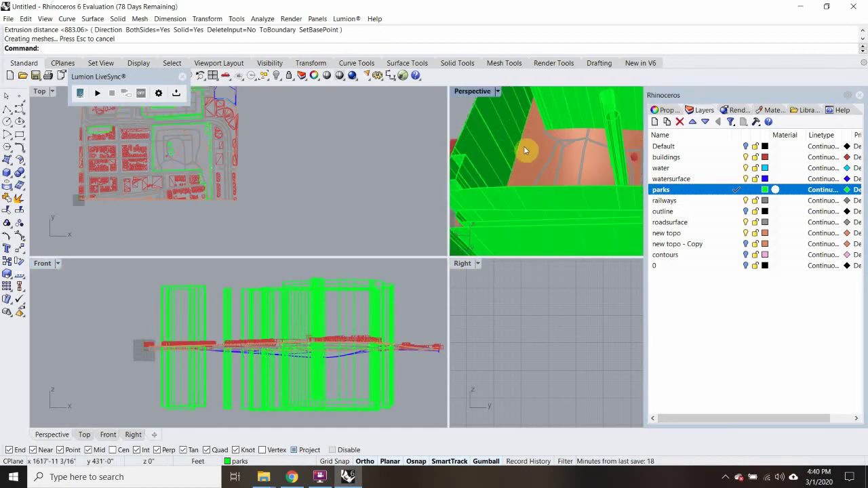
Split all objects on the new topo layer, using the extruded park solids as cutting objects.
{"action": "left_click", "coordinate": [702, 233]}
{"action": "right_click", "coordinate": [720, 235]}
{"action": "left_click", "coordinate": [752, 384]}
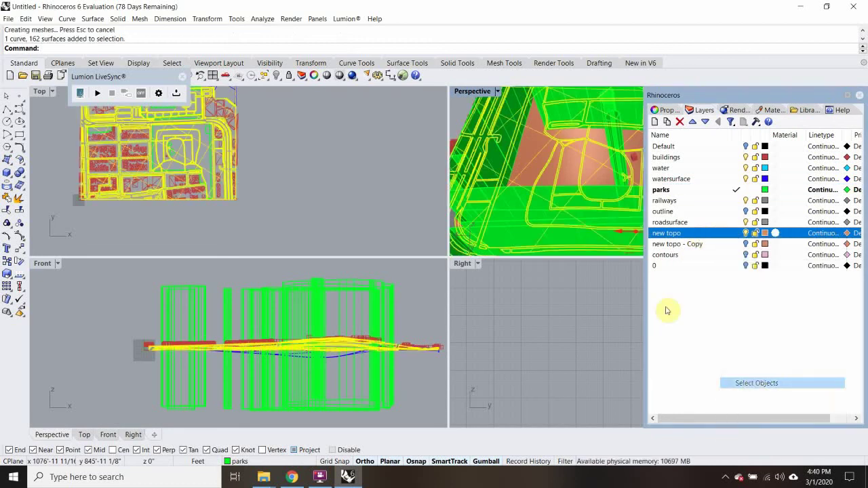
{"action": "scroll", "coordinate": [561, 165], "scroll_direction": "down", "scroll_amount": 4}
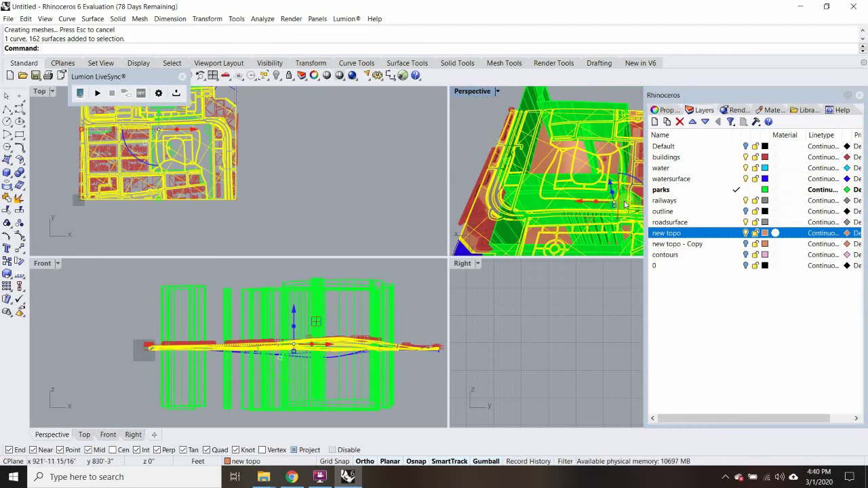
{"action": "key", "text": "Return"}
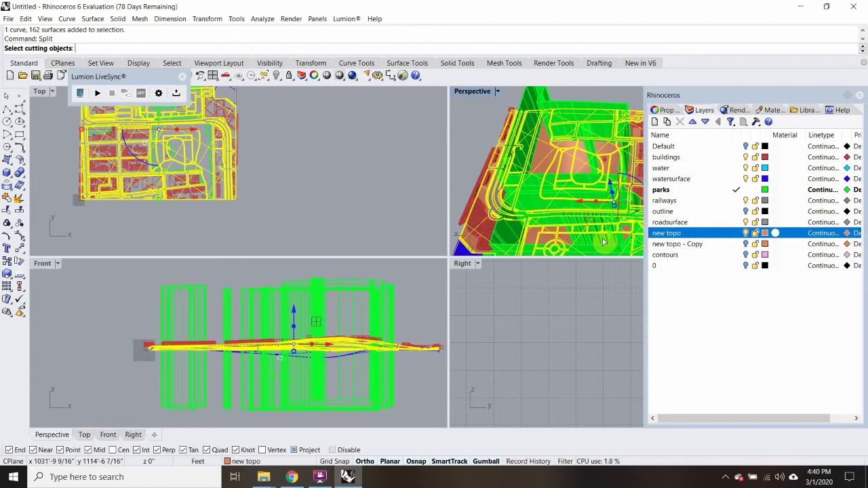
{"action": "left_click_drag", "start_coordinate": [417, 274], "coordinate": [172, 306]}
{"action": "key", "text": "Return"}
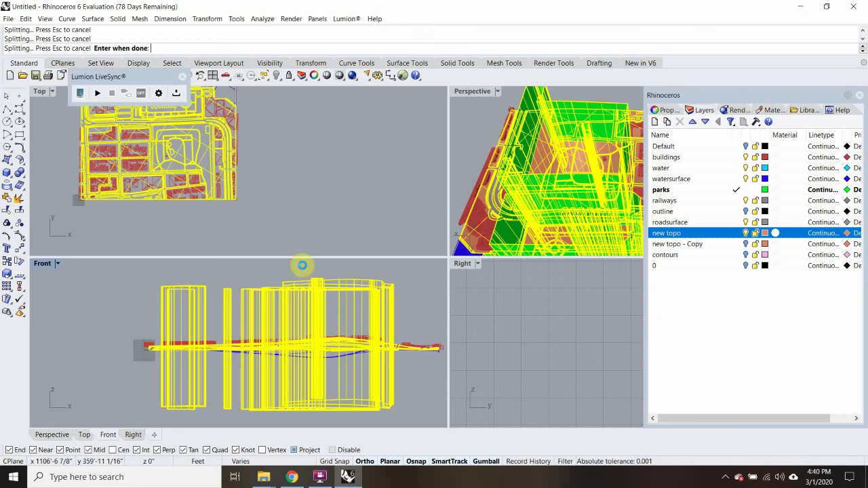
{"action": "right_click", "coordinate": [302, 265]}
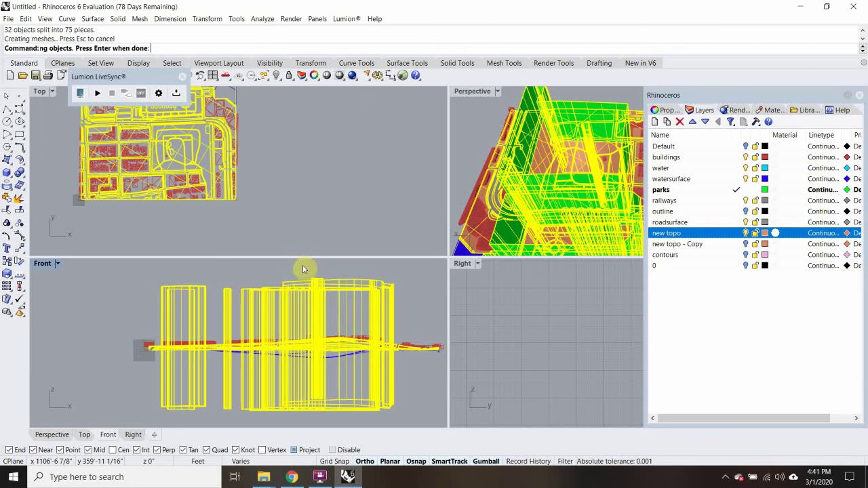
Delete the extruded park solids, keeping the terrain and the original park curves.
{"action": "left_click", "coordinate": [391, 287]}
{"action": "left_click_drag", "start_coordinate": [418, 277], "coordinate": [145, 303]}
{"action": "key", "text": "Delete"}
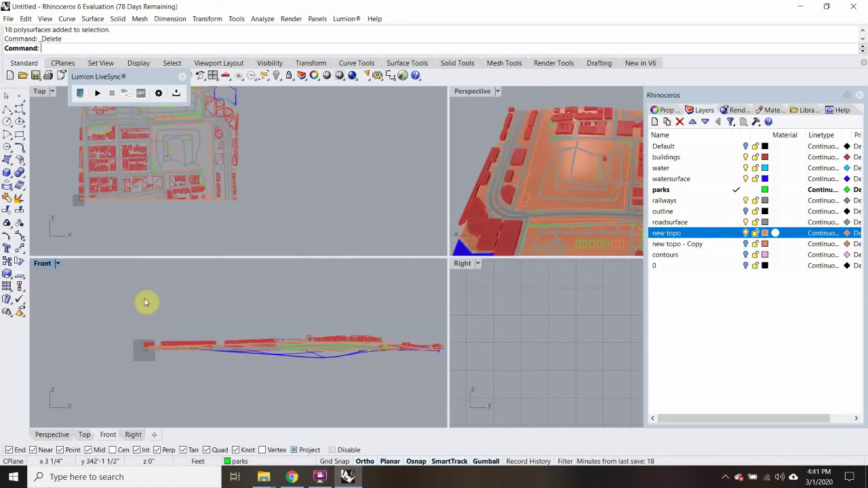
Select the first terrain pieces between the paths of the large hill park and create a layer named parksurface.
{"action": "double_click", "coordinate": [473, 91]}
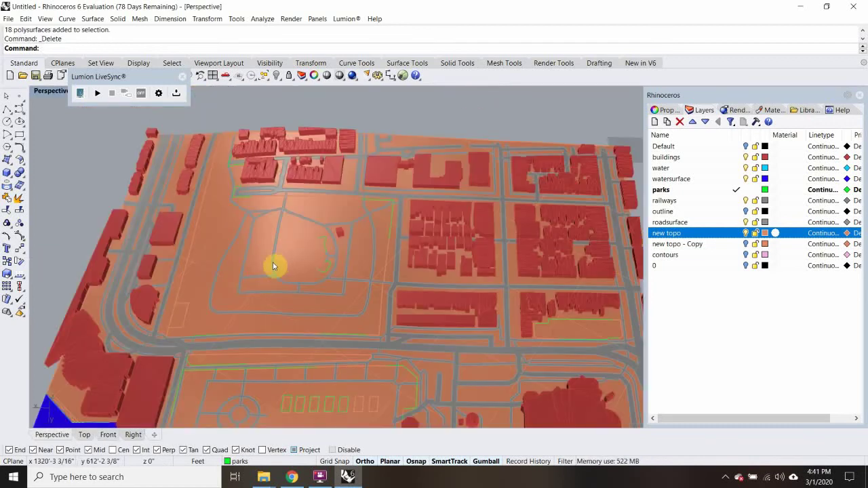
{"action": "right_click_drag", "start_coordinate": [280, 264], "coordinate": [387, 285]}
{"action": "scroll", "coordinate": [387, 285], "scroll_direction": "up", "scroll_amount": 3}
{"action": "left_click", "coordinate": [422, 248]}
{"action": "left_click", "coordinate": [455, 246], "text": "shift"}
{"action": "left_click", "coordinate": [436, 274], "text": "shift"}
{"action": "left_click", "coordinate": [464, 271], "text": "shift"}
{"action": "scroll", "coordinate": [473, 258], "scroll_direction": "up", "scroll_amount": 3}
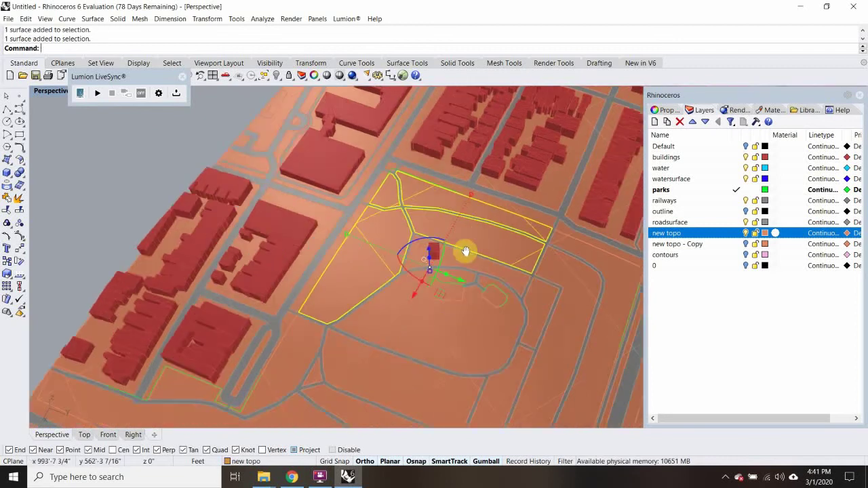
{"action": "left_click", "coordinate": [654, 121]}
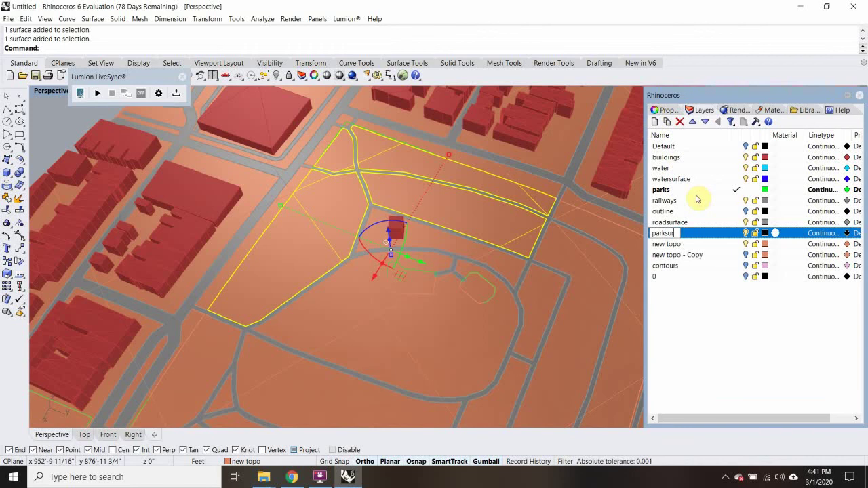
{"action": "left_click", "coordinate": [721, 365]}
Add more hill park pieces and the adjoining park area to the selection and move them all to the parksurface layer.
{"action": "left_click", "coordinate": [372, 324], "text": "shift"}
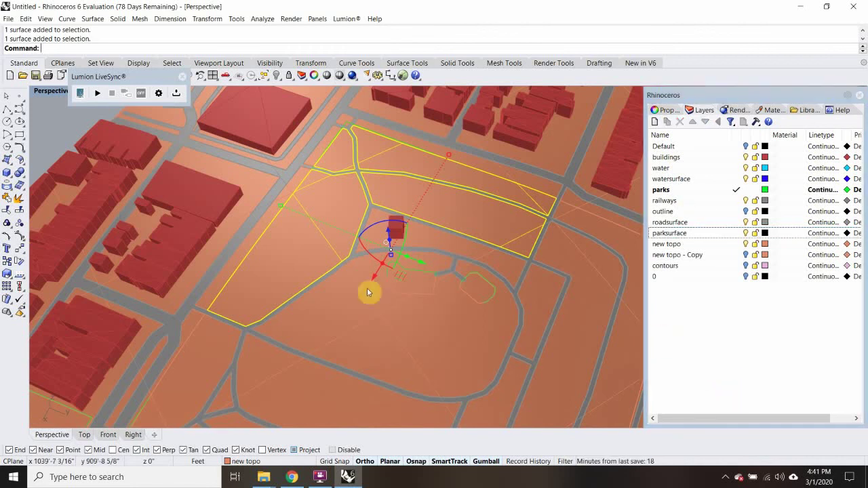
{"action": "scroll", "coordinate": [575, 258], "scroll_direction": "down", "scroll_amount": 2}
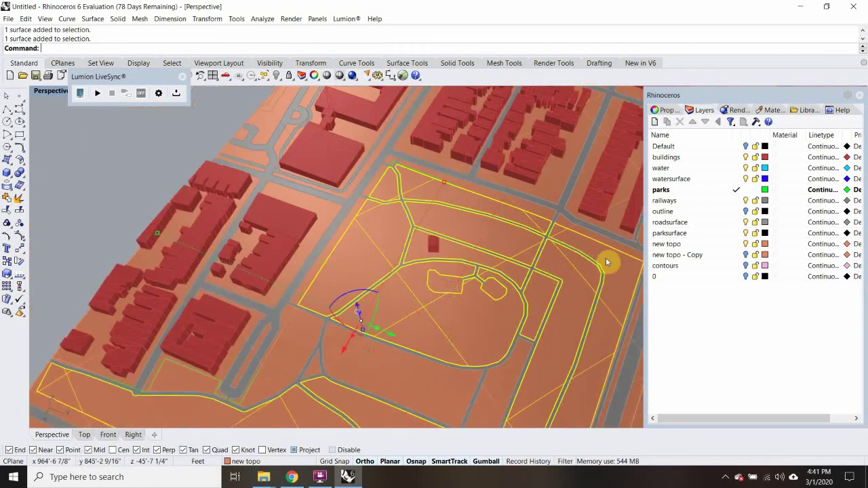
{"action": "left_click", "coordinate": [606, 259], "text": "shift"}
{"action": "scroll", "coordinate": [606, 259], "scroll_direction": "down", "scroll_amount": 3}
{"action": "right_click_drag", "start_coordinate": [387, 371], "coordinate": [405, 334], "text": "shift"}
{"action": "left_click", "coordinate": [297, 311], "text": "shift"}
{"action": "right_click", "coordinate": [705, 234]}
{"action": "left_click", "coordinate": [751, 407]}
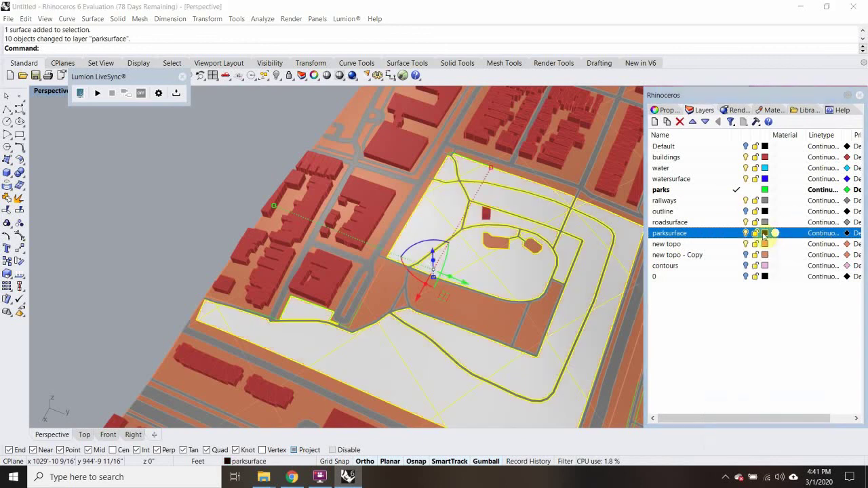
Set the parksurface layer's color to dark green.
{"action": "left_click", "coordinate": [765, 233]}
{"action": "left_click", "coordinate": [329, 212]}
{"action": "left_click", "coordinate": [330, 221]}
{"action": "left_click", "coordinate": [470, 366]}
Select the five rectangular terrain pieces in a row along the road side of the waterfront park.
{"action": "right_click_drag", "start_coordinate": [423, 256], "coordinate": [285, 349], "text": "shift"}
{"action": "right_click_drag", "start_coordinate": [570, 349], "coordinate": [373, 217], "text": "shift"}
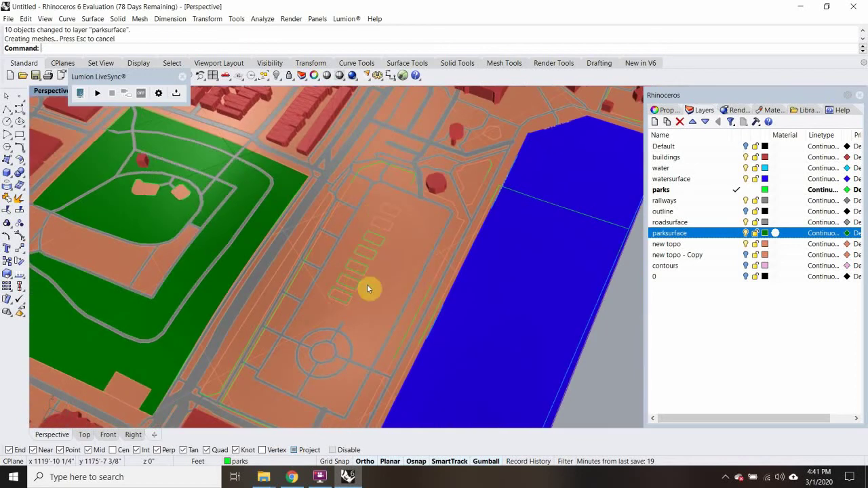
{"action": "scroll", "coordinate": [312, 297], "scroll_direction": "up", "scroll_amount": 3}
{"action": "left_click", "coordinate": [311, 268]}
{"action": "left_click", "coordinate": [336, 218], "text": "shift"}
{"action": "left_click", "coordinate": [384, 163], "text": "shift"}
{"action": "left_click", "coordinate": [281, 332], "text": "shift"}
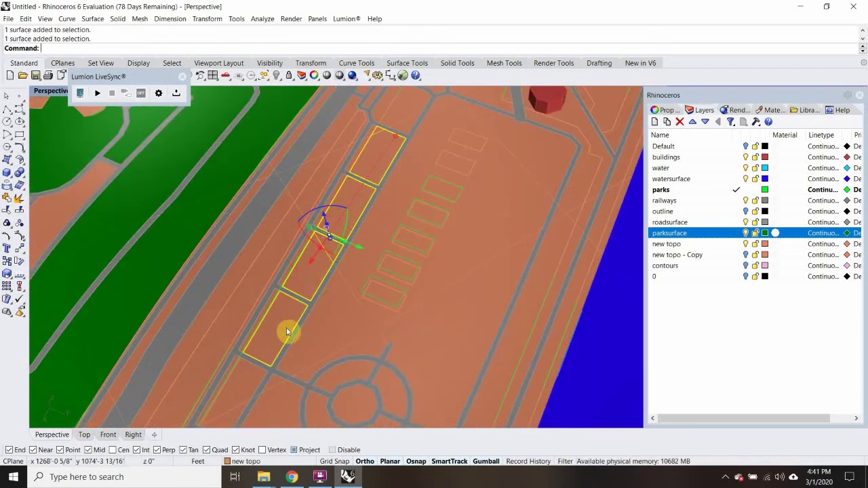
{"action": "scroll", "coordinate": [284, 331], "scroll_direction": "down", "scroll_amount": 3}
{"action": "right_click_drag", "start_coordinate": [317, 345], "coordinate": [391, 262], "text": "shift"}
{"action": "left_click", "coordinate": [330, 296], "text": "shift"}
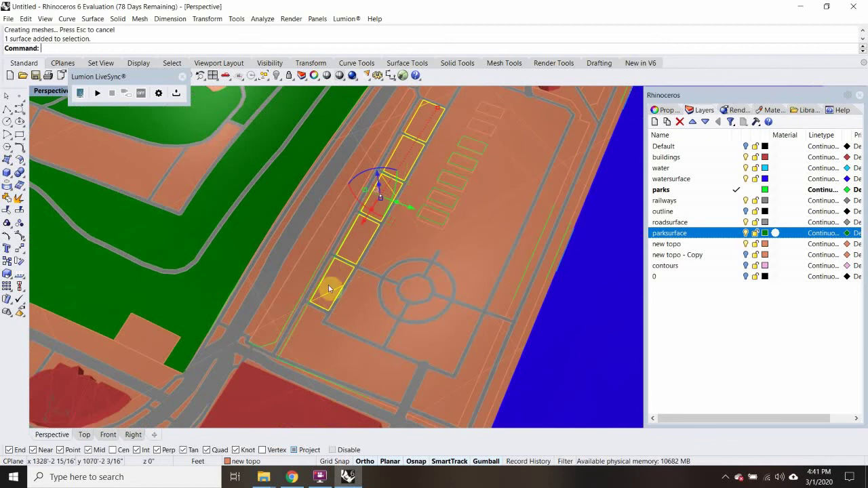
Add the remaining road-side pieces, the corner pieces by the round building and the long waterside strip to the selection.
{"action": "right_click_drag", "start_coordinate": [499, 300], "coordinate": [411, 240]}
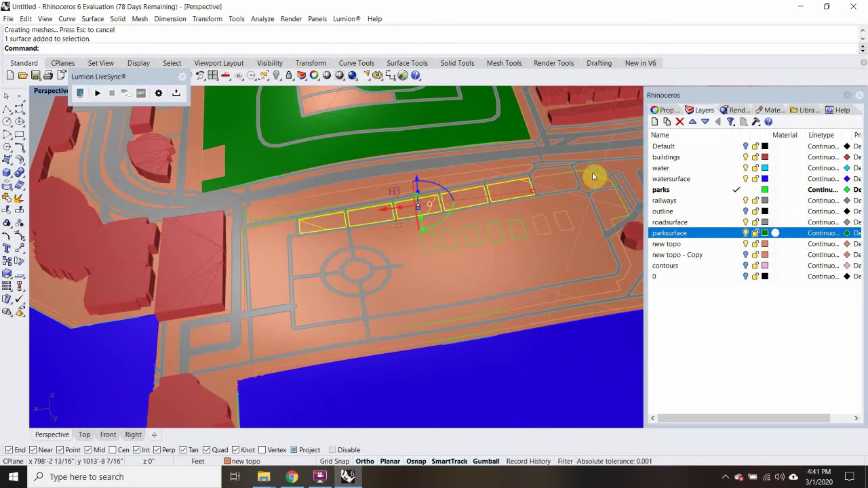
{"action": "scroll", "coordinate": [577, 183], "scroll_direction": "up", "scroll_amount": 3}
{"action": "left_click", "coordinate": [546, 193], "text": "shift"}
{"action": "left_click", "coordinate": [587, 192], "text": "shift"}
{"action": "left_click", "coordinate": [610, 232], "text": "shift"}
{"action": "scroll", "coordinate": [577, 244], "scroll_direction": "down", "scroll_amount": 3}
{"action": "right_click_drag", "start_coordinate": [606, 278], "coordinate": [541, 282], "text": "shift"}
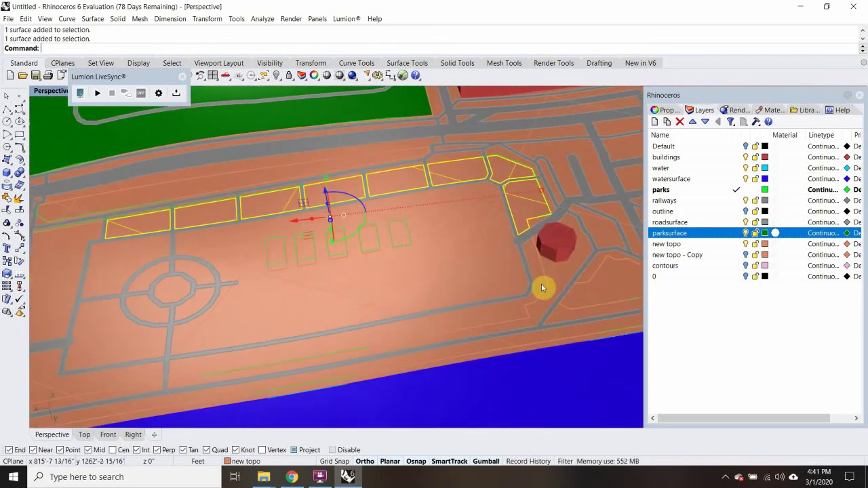
{"action": "left_click", "coordinate": [541, 280], "text": "shift"}
{"action": "right_click_drag", "start_coordinate": [375, 297], "coordinate": [491, 280], "text": "shift"}
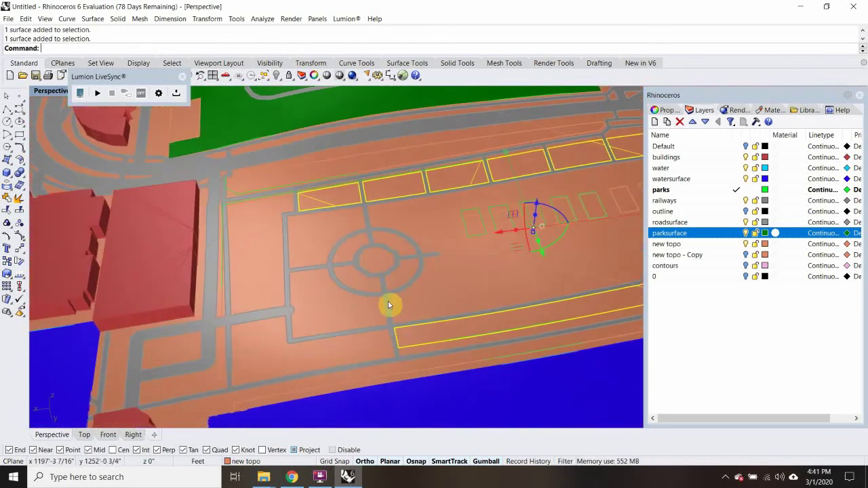
Add the outer pieces beside the circular path to the selection, leaving out the inner pieces that adjoin the ring.
{"action": "left_click", "coordinate": [287, 332], "text": "shift"}
{"action": "left_click", "coordinate": [247, 280], "text": "shift"}
{"action": "left_click", "coordinate": [335, 314], "text": "shift"}
{"action": "left_click", "coordinate": [320, 235], "text": "shift"}
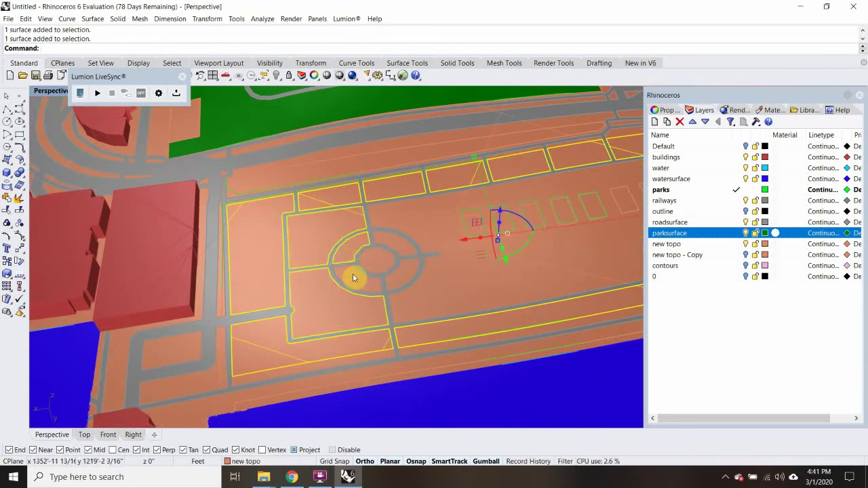
{"action": "left_click", "coordinate": [344, 256], "text": "shift"}
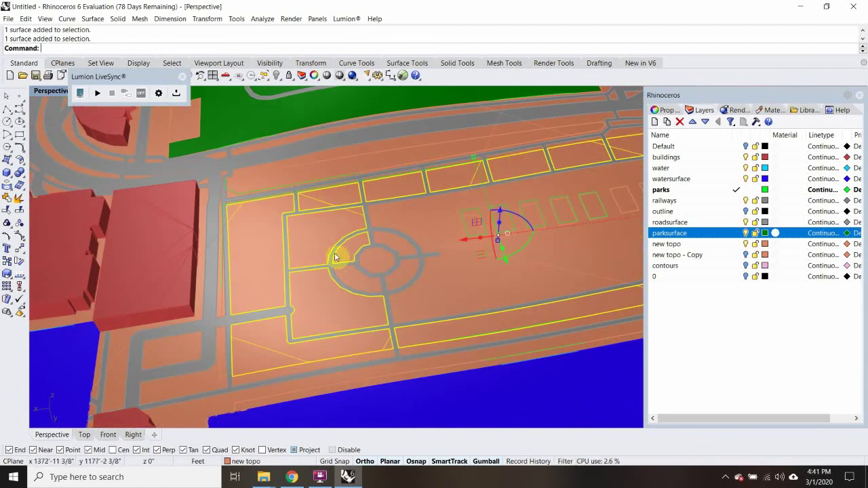
{"action": "left_click", "coordinate": [331, 258], "text": "ctrl"}
{"action": "left_click", "coordinate": [330, 273], "text": "ctrl"}
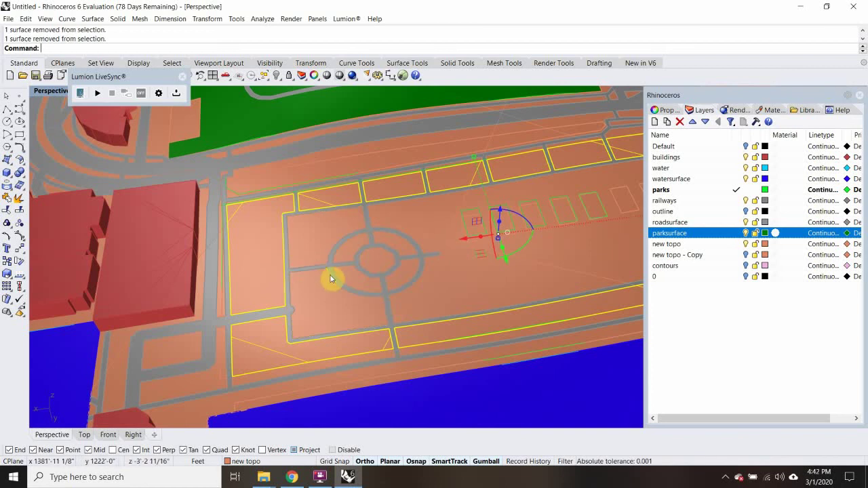
Switch to Chrome and open Google Maps at maps.google.com in a new tab.
{"action": "left_click", "coordinate": [291, 476]}
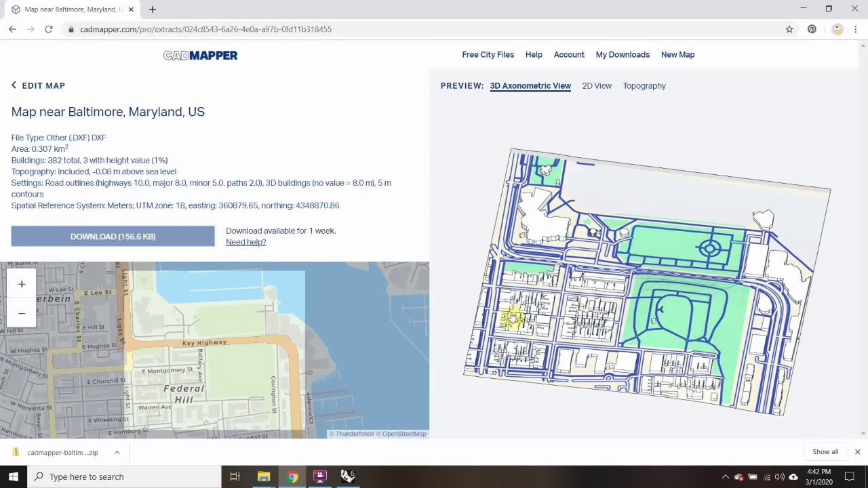
{"action": "key", "text": "ctrl+t"}
{"action": "type", "text": "maps.google.com"}
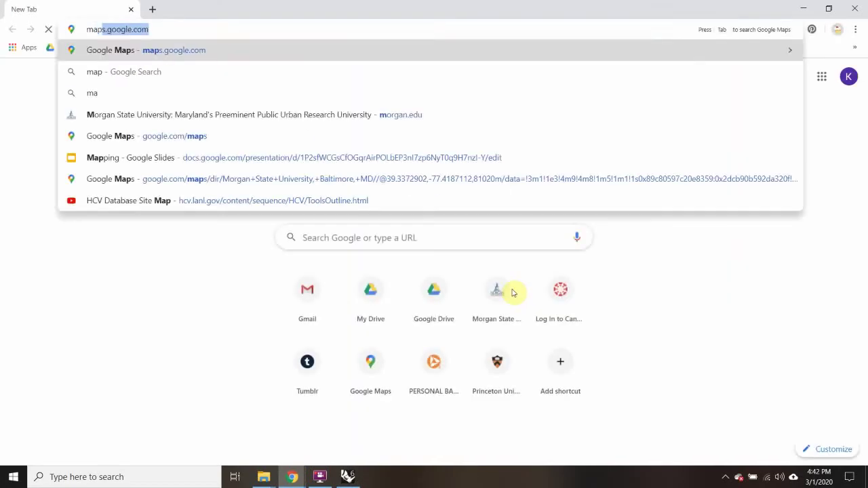
{"action": "key", "text": "Return"}
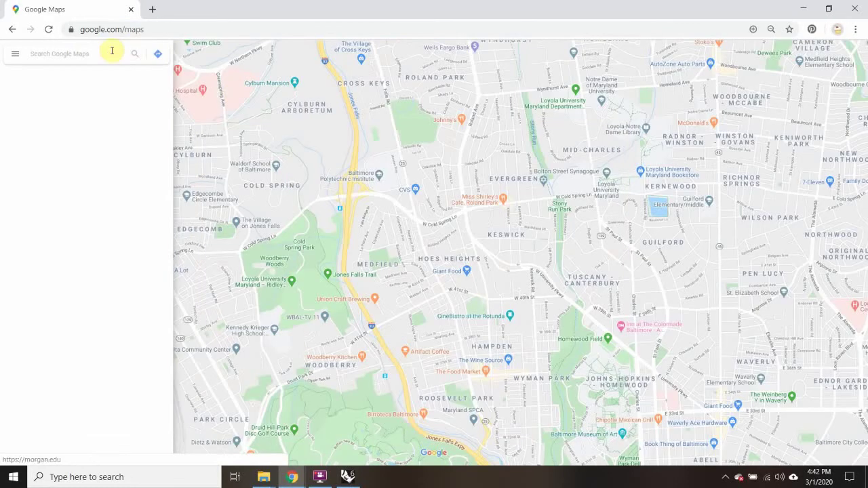
Search for "rash field baltimore" and examine the waterfront park's ground cover up close in satellite imagery.
{"action": "left_click", "coordinate": [88, 53]}
{"action": "type", "text": "rashfie"}
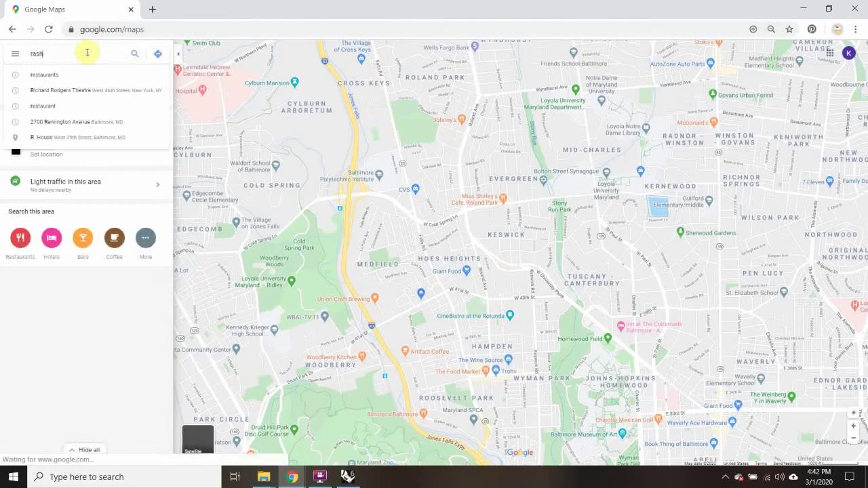
{"action": "key", "text": "BackSpace"}
{"action": "key", "text": "BackSpace"}
{"action": "key", "text": "BackSpace"}
{"action": "type", "text": "fie"}
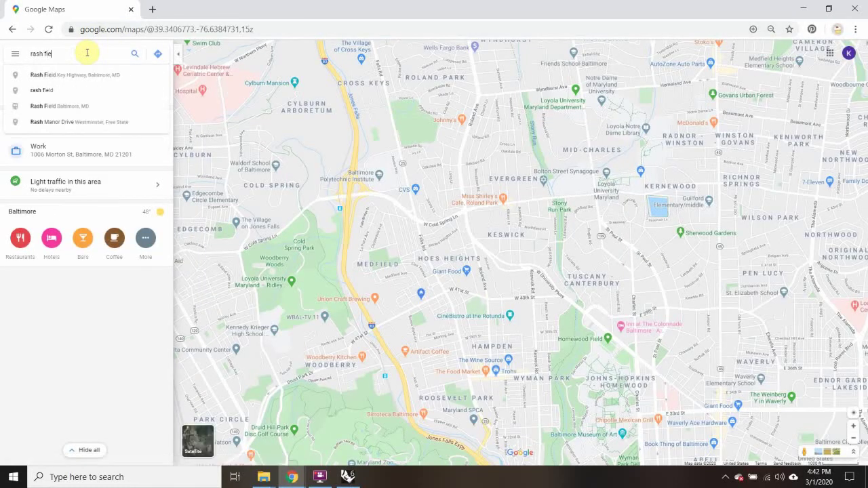
{"action": "type", "text": "ldbaltiom"}
{"action": "key", "text": "BackSpace"}
{"action": "key", "text": "BackSpace"}
{"action": "key", "text": "BackSpace"}
{"action": "type", "text": "imore"}
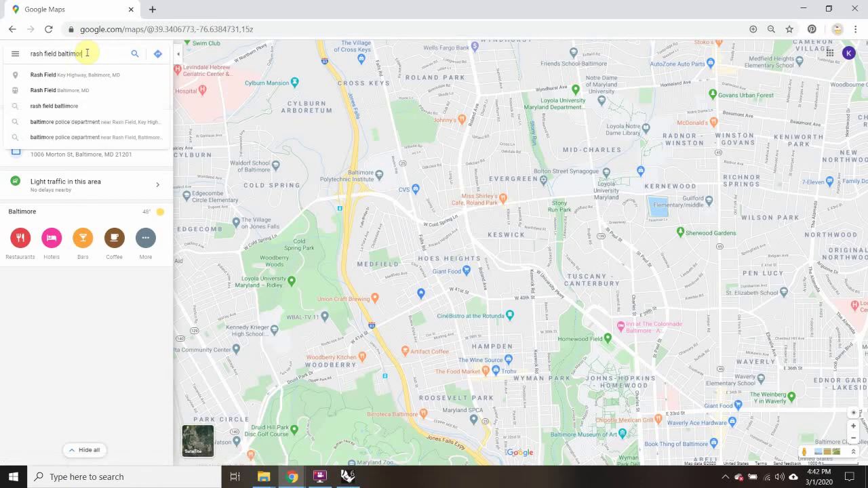
{"action": "key", "text": "Return"}
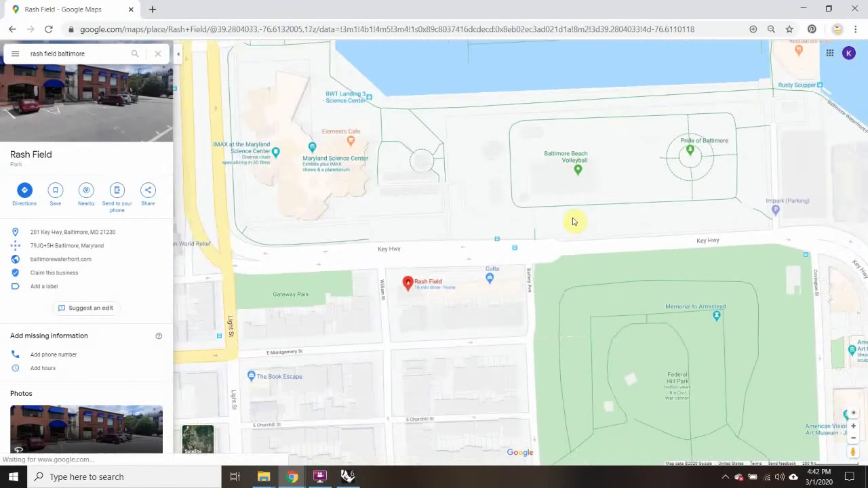
{"action": "left_click", "coordinate": [198, 439]}
{"action": "scroll", "coordinate": [513, 186], "scroll_direction": "up", "scroll_amount": 3}
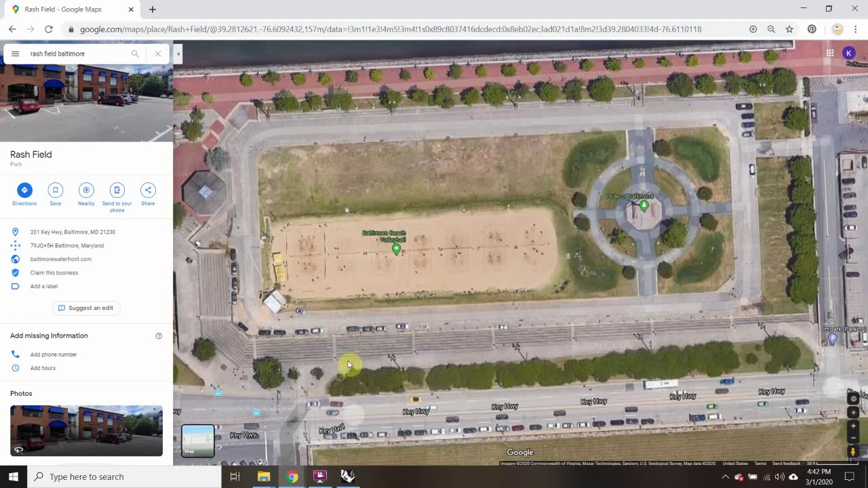
Switch back to Rhinoceros, add a tan layer named "concrete pavers" and move the selected outer park pieces onto it.
{"action": "left_click", "coordinate": [803, 7]}
{"action": "left_click", "coordinate": [798, 6]}
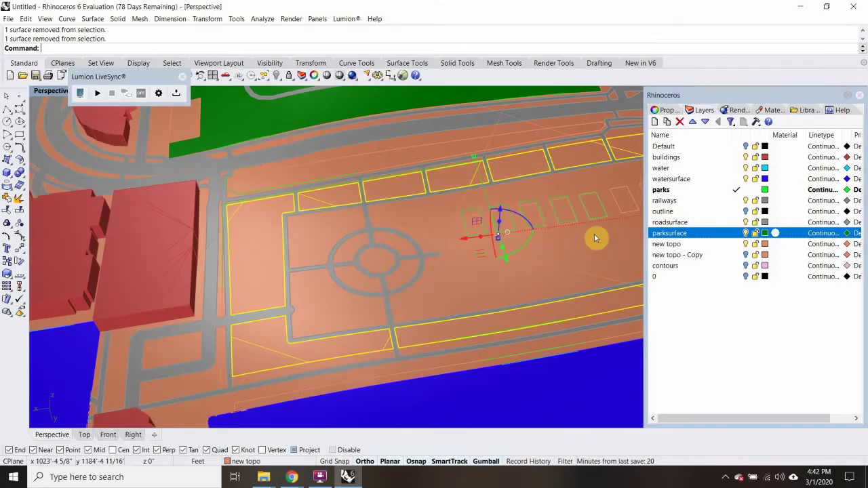
{"action": "left_click", "coordinate": [653, 122]}
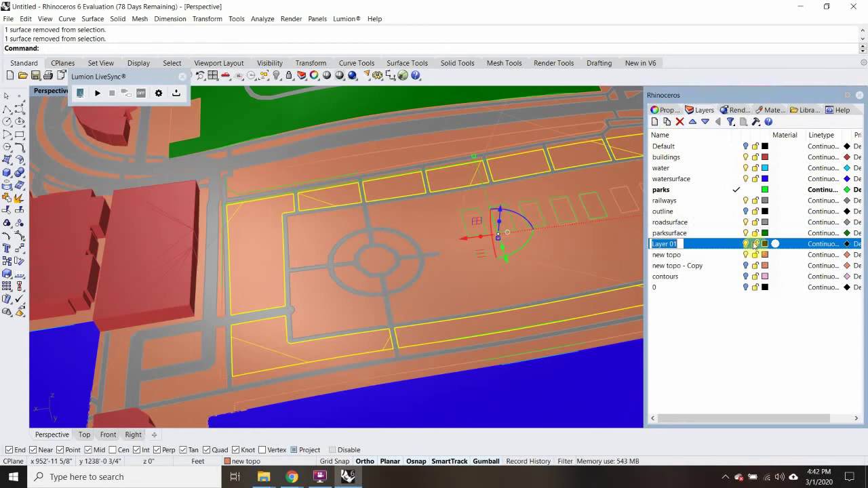
{"action": "type", "text": "pavers"}
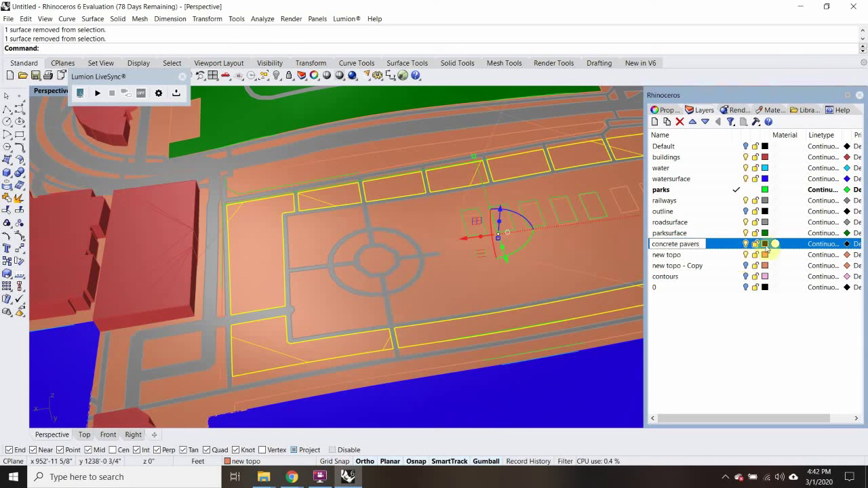
{"action": "left_click", "coordinate": [764, 243]}
{"action": "left_click", "coordinate": [517, 148]}
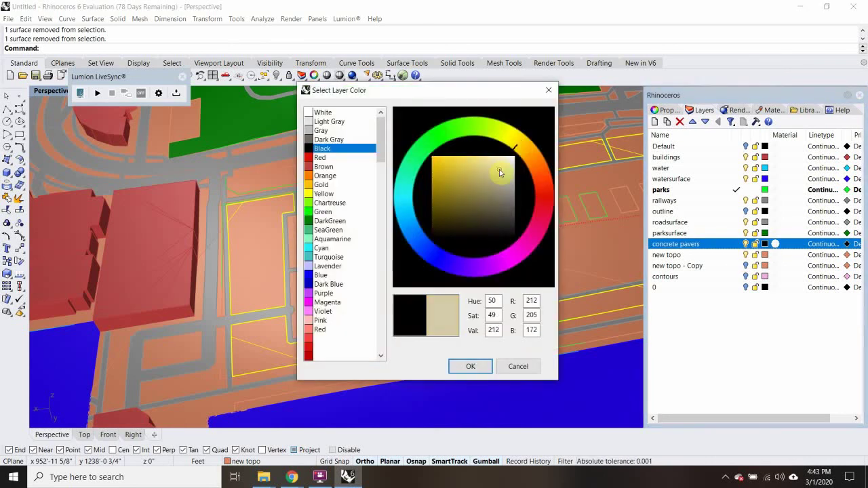
{"action": "left_click_drag", "start_coordinate": [481, 170], "coordinate": [481, 178]}
{"action": "left_click", "coordinate": [489, 363]}
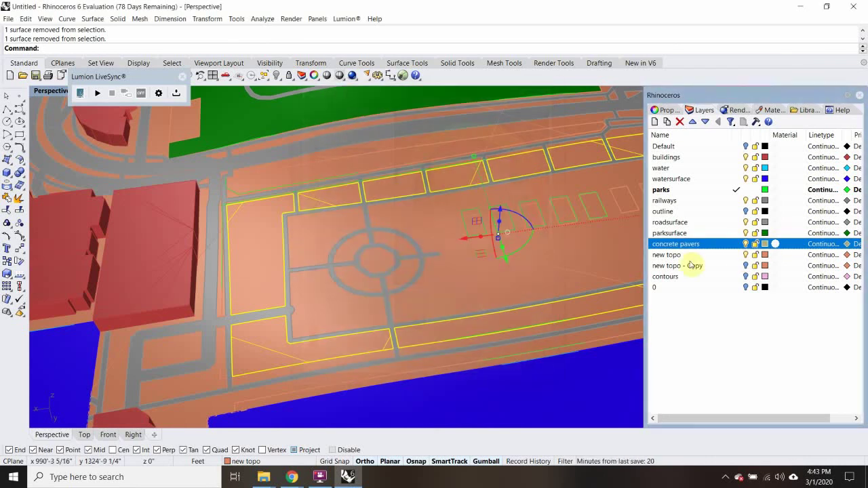
{"action": "right_click", "coordinate": [701, 248]}
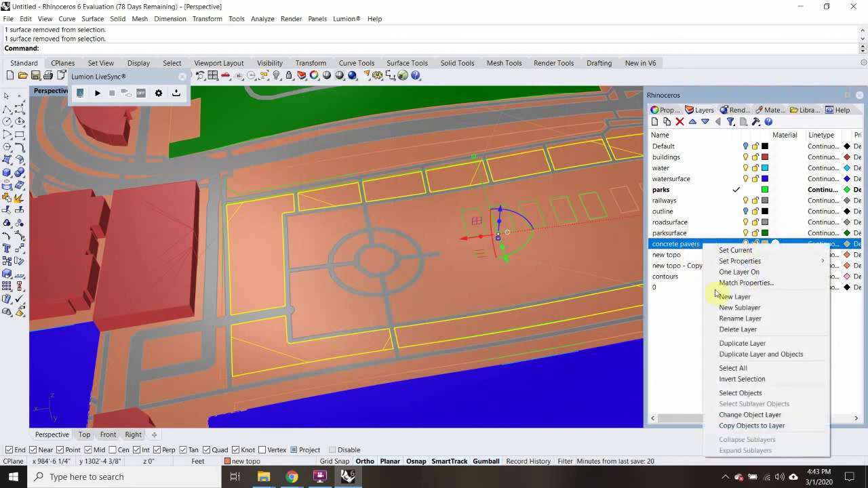
{"action": "left_click", "coordinate": [741, 415]}
Select the inner field pieces around and inside the circular path plus the large open field, and move them onto the parksurface layer.
{"action": "right_click_drag", "start_coordinate": [267, 249], "coordinate": [319, 238]}
{"action": "left_click", "coordinate": [319, 237]}
{"action": "left_click", "coordinate": [333, 293], "text": "shift"}
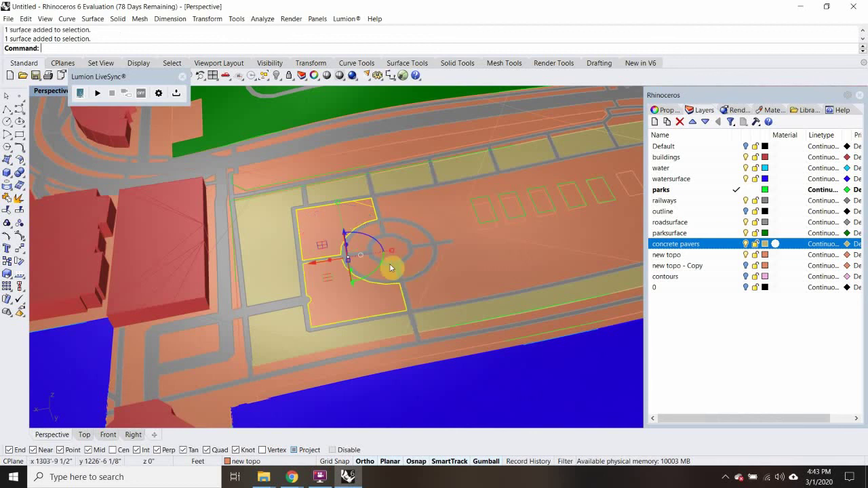
{"action": "left_click", "coordinate": [387, 274], "text": "shift"}
{"action": "scroll", "coordinate": [367, 236], "scroll_direction": "up", "scroll_amount": 3}
{"action": "left_click", "coordinate": [372, 234], "text": "shift"}
{"action": "left_click", "coordinate": [393, 248], "text": "shift"}
{"action": "left_click", "coordinate": [418, 231], "text": "shift"}
{"action": "left_click", "coordinate": [471, 209], "text": "shift"}
{"action": "scroll", "coordinate": [488, 212], "scroll_direction": "down", "scroll_amount": 3}
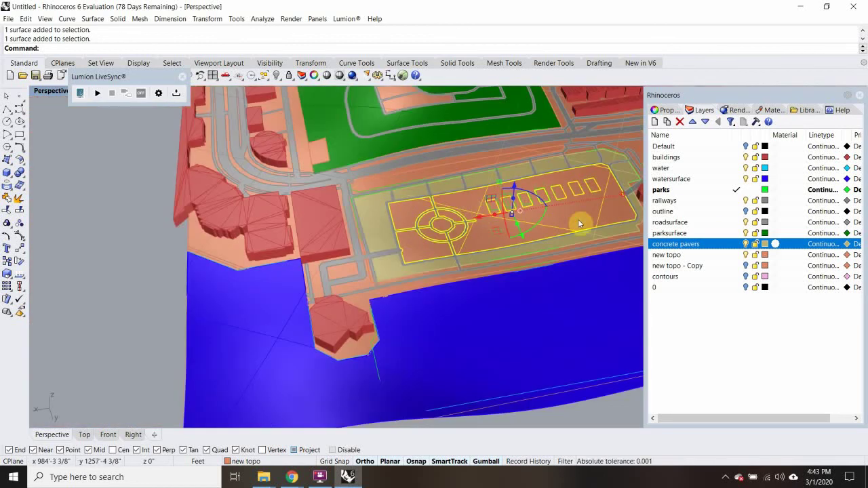
{"action": "scroll", "coordinate": [522, 196], "scroll_direction": "up", "scroll_amount": 3}
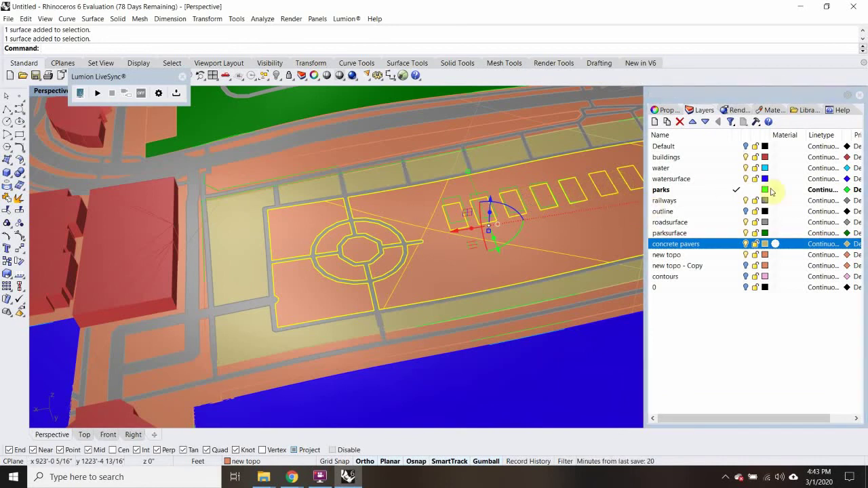
{"action": "right_click", "coordinate": [700, 235]}
{"action": "left_click", "coordinate": [745, 405]}
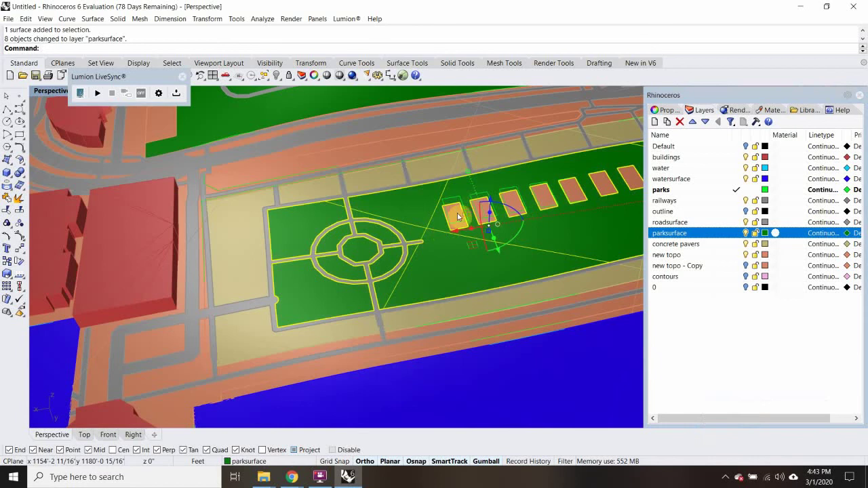
Select the seven small rectangular court surfaces inside the green field.
{"action": "left_click", "coordinate": [454, 213]}
{"action": "scroll", "coordinate": [483, 212], "scroll_direction": "up", "scroll_amount": 3}
{"action": "left_click", "coordinate": [487, 211], "text": "shift"}
{"action": "left_click", "coordinate": [549, 198], "text": "shift"}
{"action": "left_click", "coordinate": [610, 183], "text": "shift"}
{"action": "scroll", "coordinate": [573, 193], "scroll_direction": "down", "scroll_amount": 3}
{"action": "right_click_drag", "start_coordinate": [574, 193], "coordinate": [463, 215]}
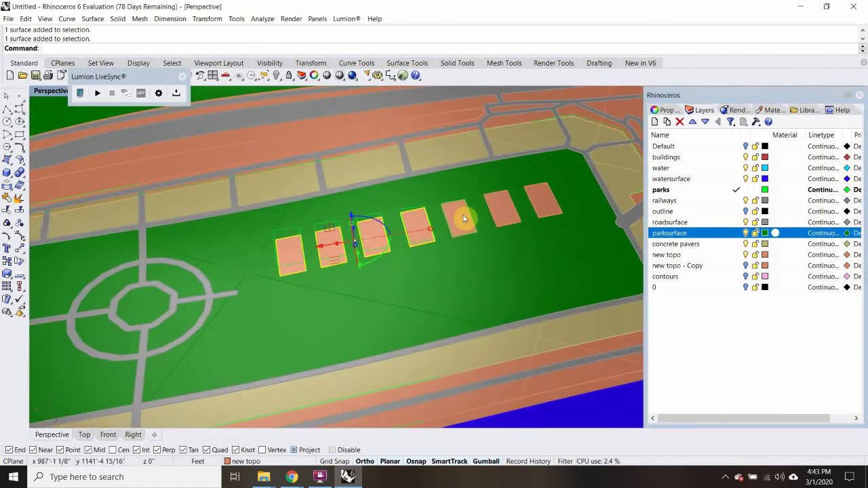
{"action": "left_click", "coordinate": [542, 199], "text": "shift"}
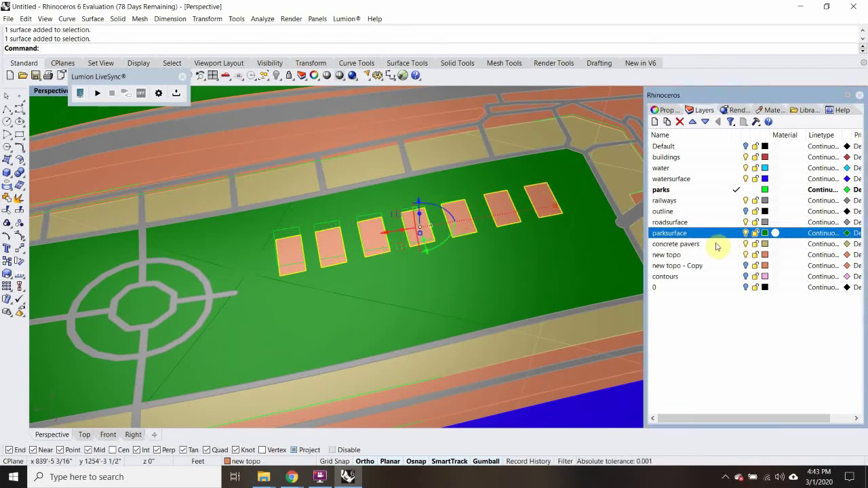
Add a yellow layer named "sand" and move the selected court rectangles onto it.
{"action": "left_click", "coordinate": [654, 121]}
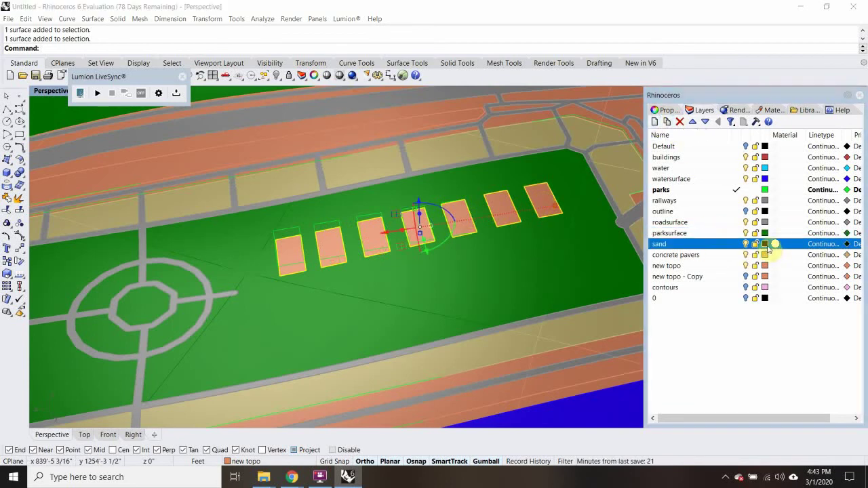
{"action": "left_click", "coordinate": [765, 244]}
{"action": "left_click", "coordinate": [514, 146]}
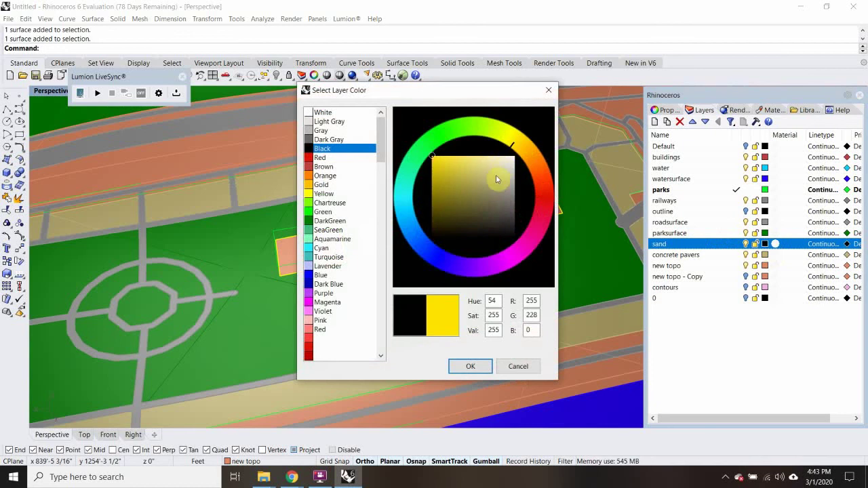
{"action": "left_click", "coordinate": [468, 365]}
{"action": "right_click", "coordinate": [713, 245]}
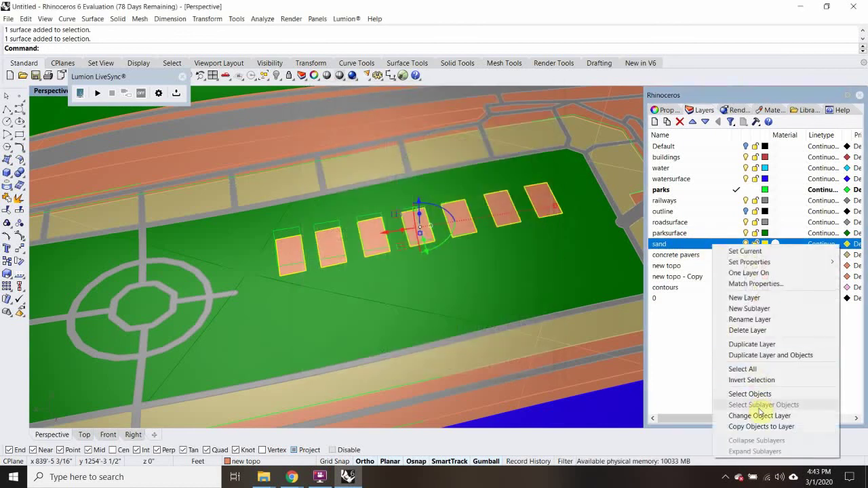
{"action": "left_click", "coordinate": [759, 415]}
Select the triangular piece by the waterside beyond the field and examine that area in the Google Maps satellite imagery in Chrome.
{"action": "scroll", "coordinate": [409, 248], "scroll_direction": "down", "scroll_amount": 5}
{"action": "scroll", "coordinate": [409, 249], "scroll_direction": "down", "scroll_amount": 5}
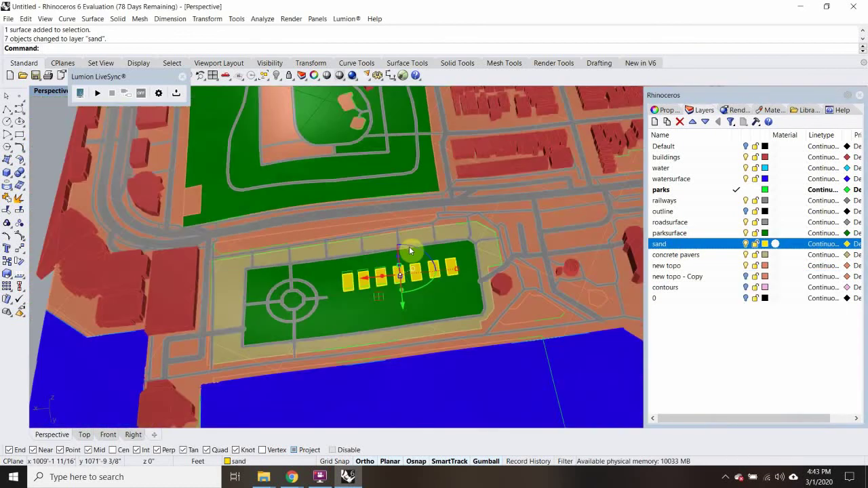
{"action": "right_click_drag", "start_coordinate": [319, 327], "coordinate": [356, 297]}
{"action": "right_click_drag", "start_coordinate": [556, 248], "coordinate": [528, 283]}
{"action": "left_click", "coordinate": [529, 285]}
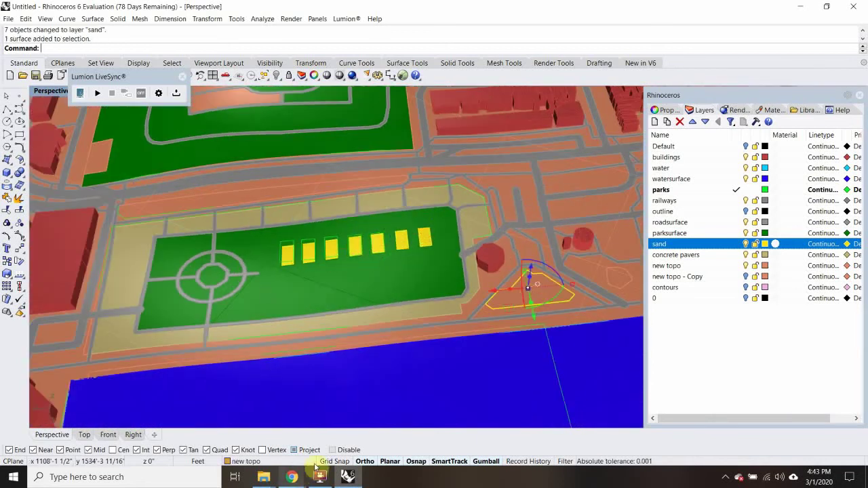
{"action": "mouse_move", "coordinate": [292, 476]}
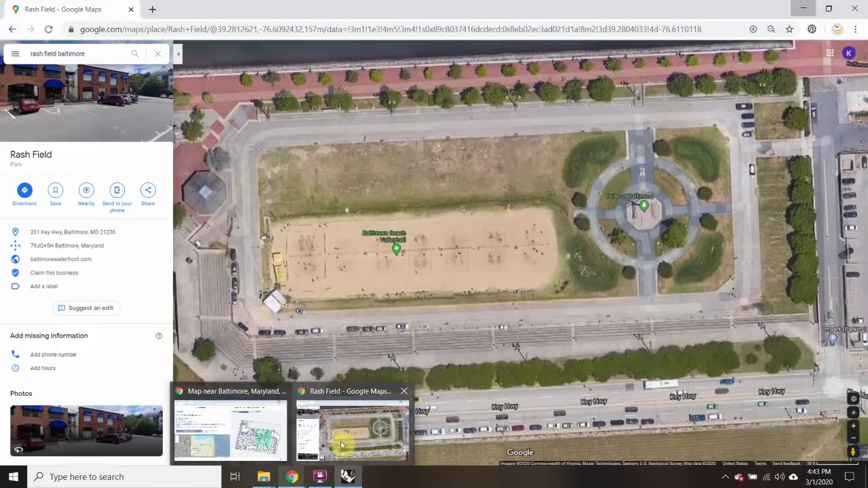
{"action": "left_click", "coordinate": [341, 443]}
{"action": "left_click_drag", "start_coordinate": [291, 284], "coordinate": [407, 305]}
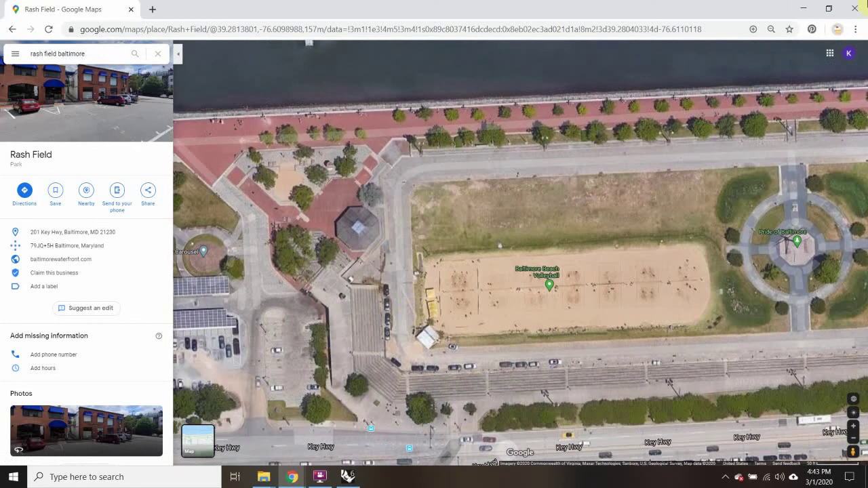
{"action": "left_click", "coordinate": [803, 8]}
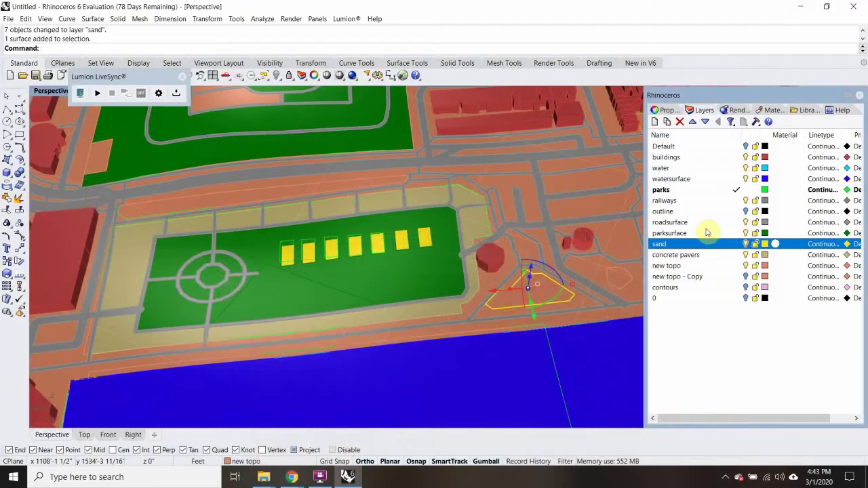
Select the small pentagonal piece, orient the model like the map and examine the neighbouring ground cover in Chrome's satellite imagery.
{"action": "left_click", "coordinate": [623, 280]}
{"action": "right_click_drag", "start_coordinate": [517, 296], "coordinate": [438, 298]}
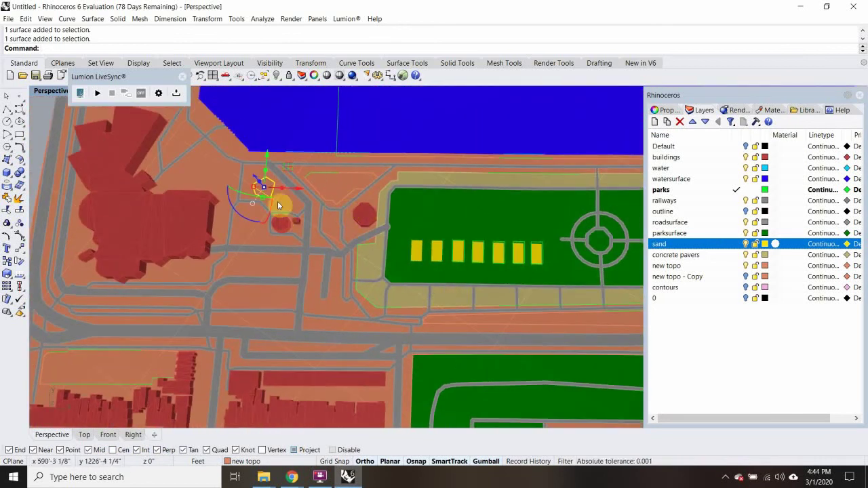
{"action": "mouse_move", "coordinate": [302, 480]}
{"action": "mouse_move", "coordinate": [317, 440]}
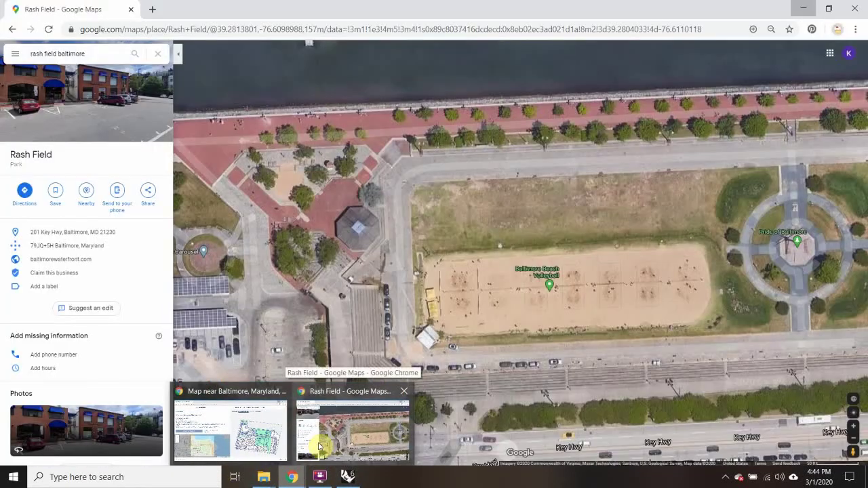
{"action": "left_click", "coordinate": [319, 446]}
{"action": "left_click_drag", "start_coordinate": [286, 254], "coordinate": [386, 270]}
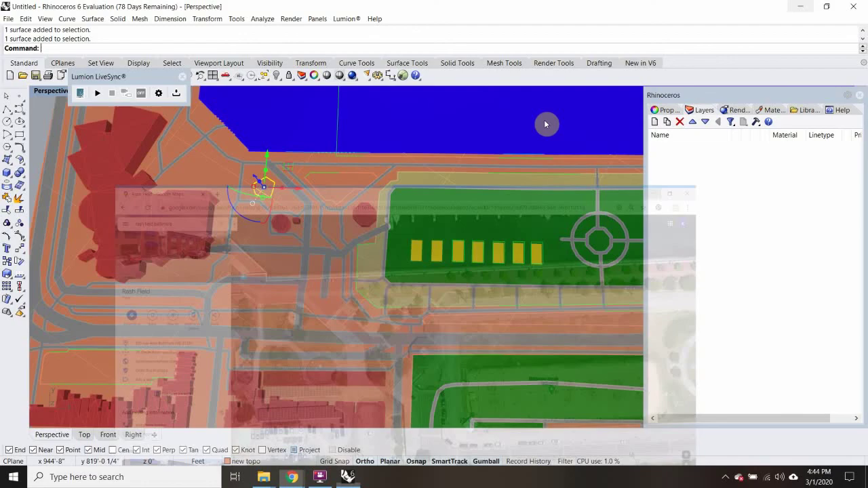
{"action": "left_click", "coordinate": [803, 9]}
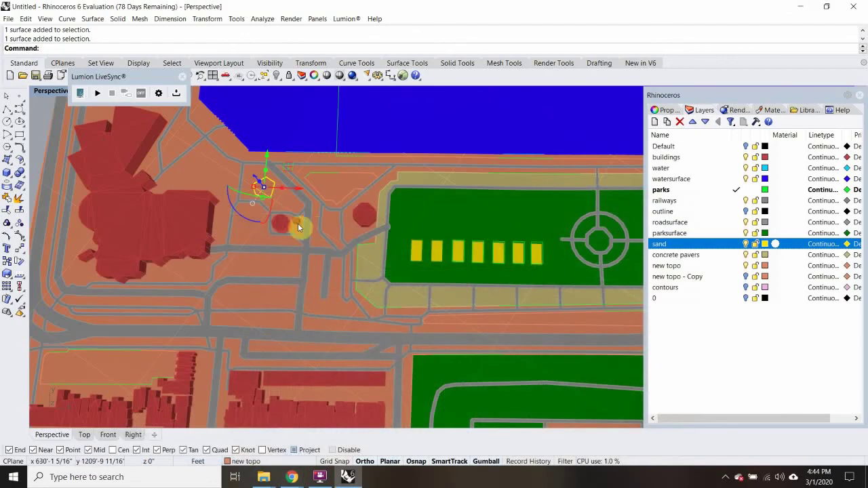
Move the triangular waterside piece beside the field onto the sand layer.
{"action": "left_click", "coordinate": [332, 188]}
{"action": "left_click", "coordinate": [730, 243]}
{"action": "right_click", "coordinate": [707, 247]}
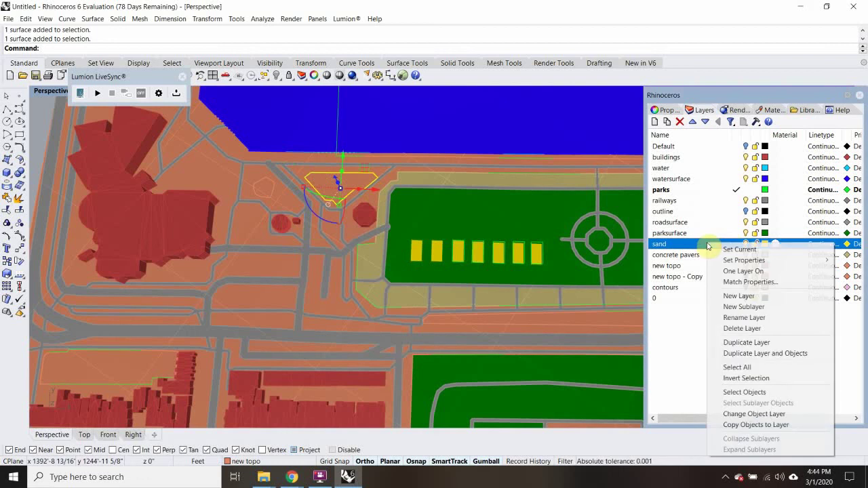
{"action": "left_click", "coordinate": [761, 414]}
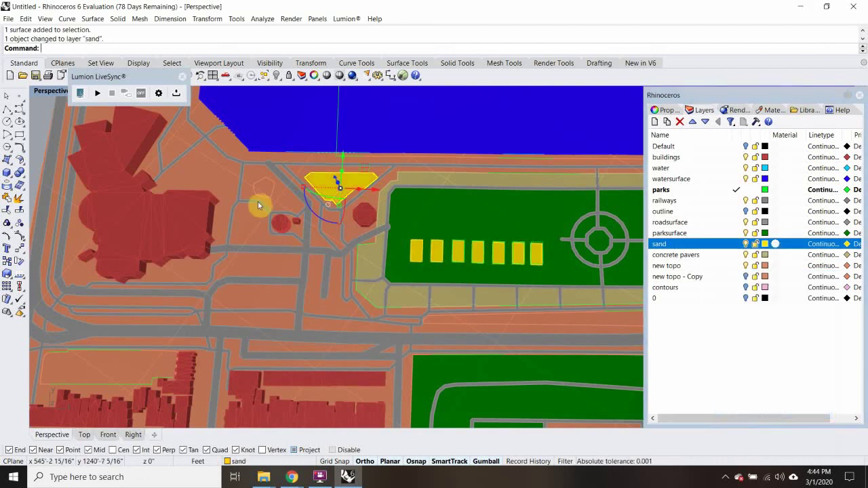
Move the small pentagonal piece onto the concrete pavers layer.
{"action": "scroll", "coordinate": [263, 190], "scroll_direction": "up", "scroll_amount": 2}
{"action": "left_click", "coordinate": [263, 190]}
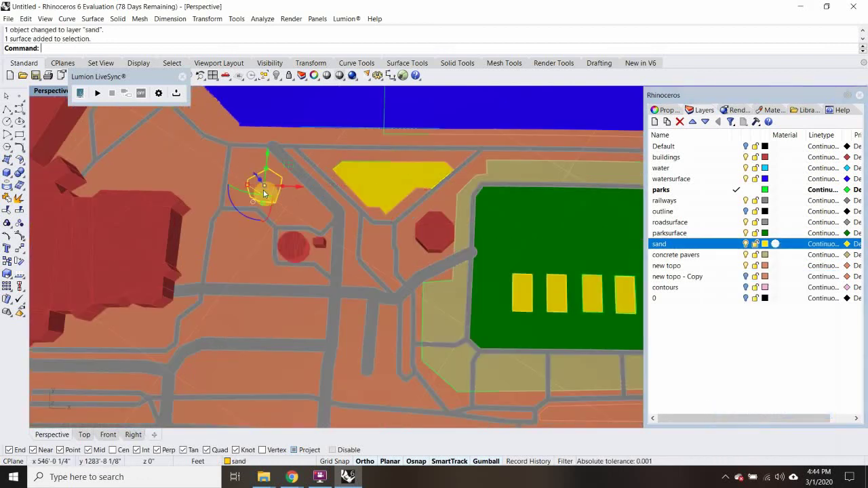
{"action": "right_click", "coordinate": [717, 256]}
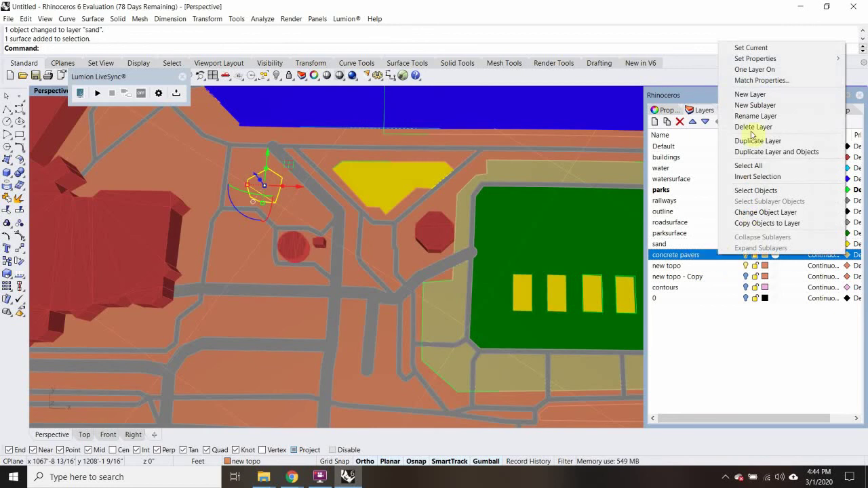
{"action": "left_click", "coordinate": [757, 212]}
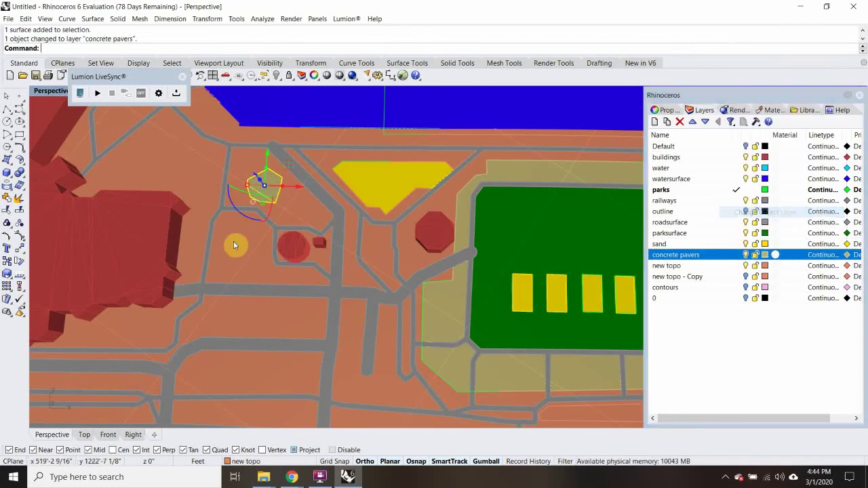
Select the three park pieces that surround the pentagon and the small round building.
{"action": "left_click", "coordinate": [261, 244]}
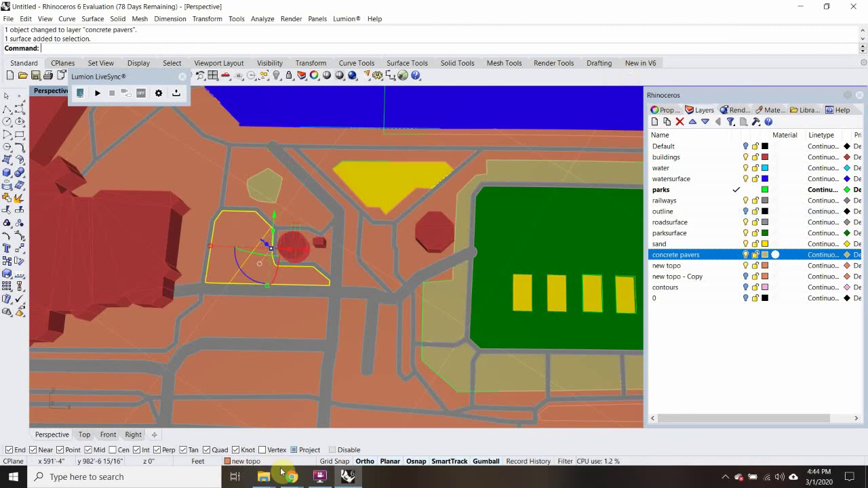
{"action": "mouse_move", "coordinate": [291, 477]}
{"action": "mouse_move", "coordinate": [359, 439]}
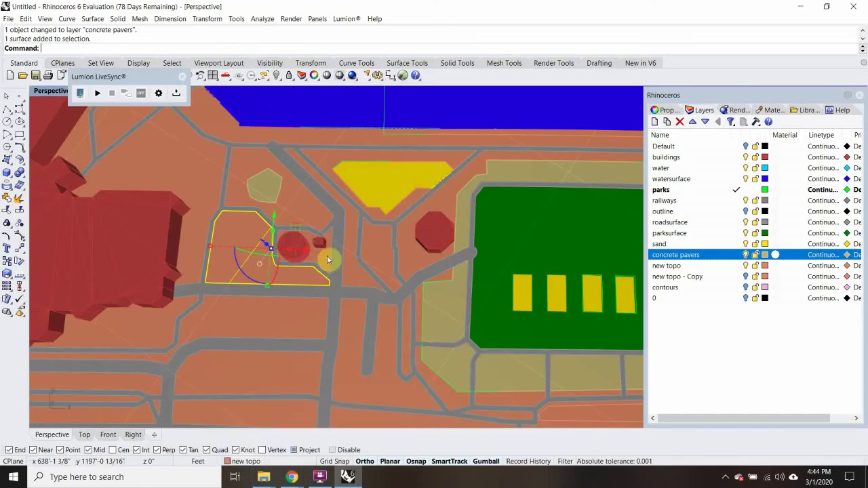
{"action": "left_click", "coordinate": [310, 214]}
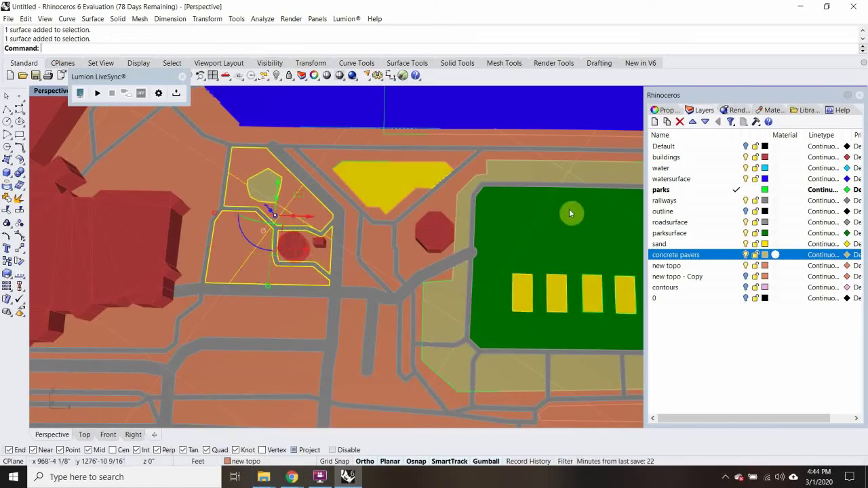
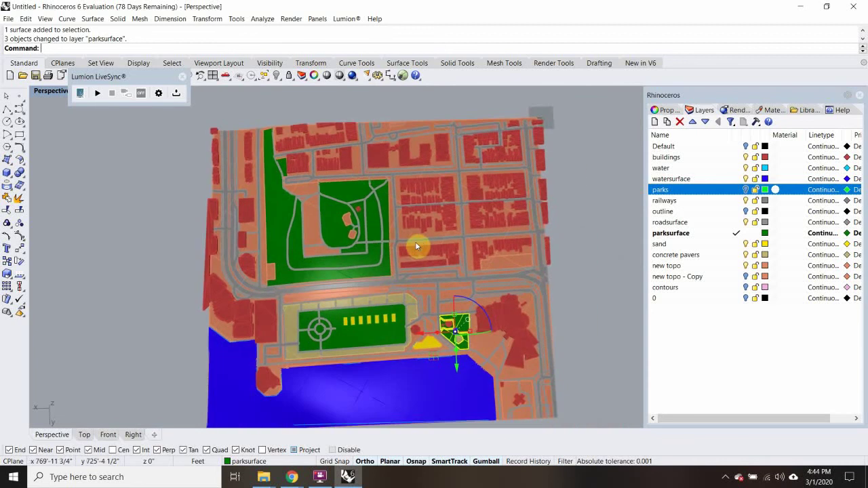
Move the four path-bounded terrain pieces alongside the large park's oval lawn onto the parksurface layer.
{"action": "scroll", "coordinate": [374, 234], "scroll_direction": "up", "scroll_amount": 5}
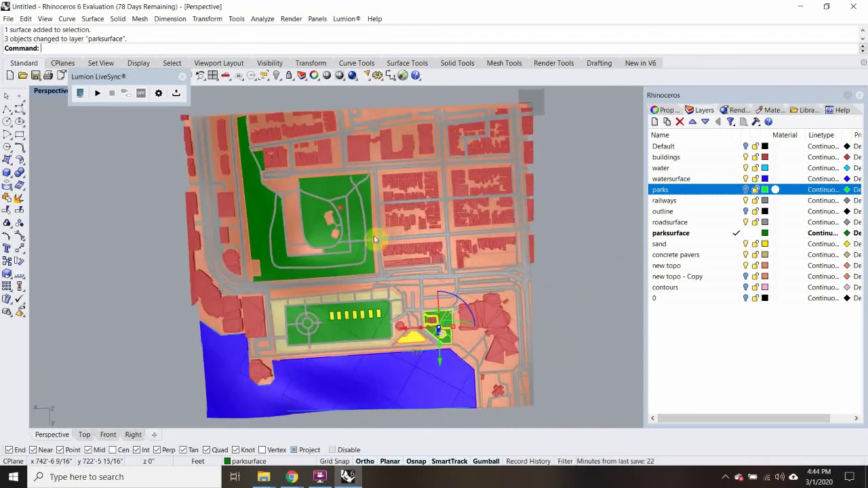
{"action": "left_click", "coordinate": [278, 218]}
{"action": "scroll", "coordinate": [269, 179], "scroll_direction": "up", "scroll_amount": 3}
{"action": "left_click", "coordinate": [270, 177], "text": "shift"}
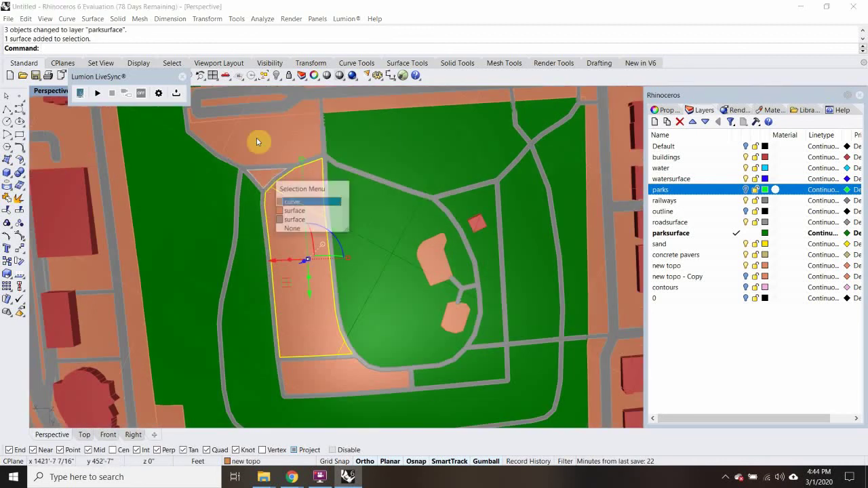
{"action": "left_click", "coordinate": [256, 138], "text": "shift"}
{"action": "left_click", "coordinate": [323, 380], "text": "shift"}
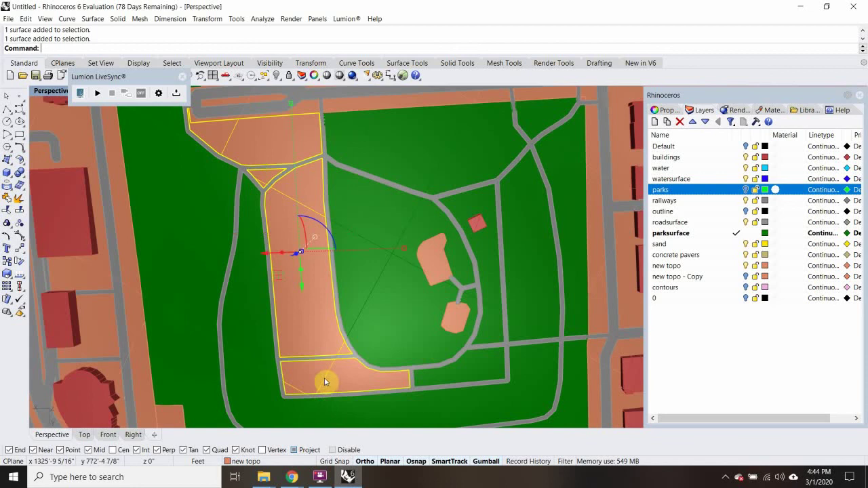
{"action": "right_click", "coordinate": [733, 235]}
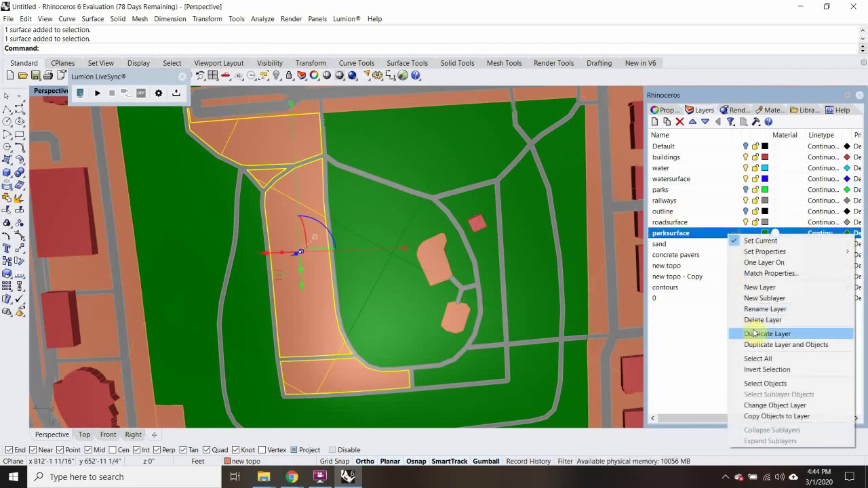
{"action": "left_click", "coordinate": [765, 403]}
Select the two small unassigned terrain pieces inside the large park's oval lawn.
{"action": "scroll", "coordinate": [479, 330], "scroll_direction": "up", "scroll_amount": 8}
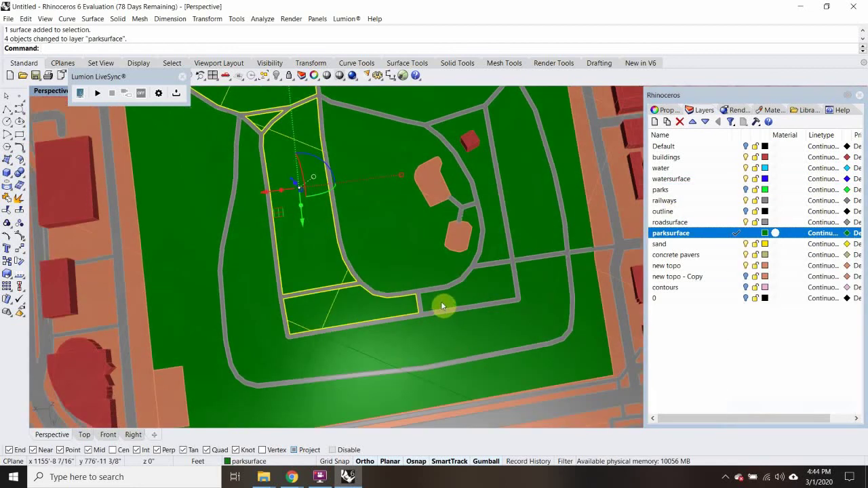
{"action": "left_click", "coordinate": [437, 192]}
{"action": "left_click", "coordinate": [469, 261], "text": "shift"}
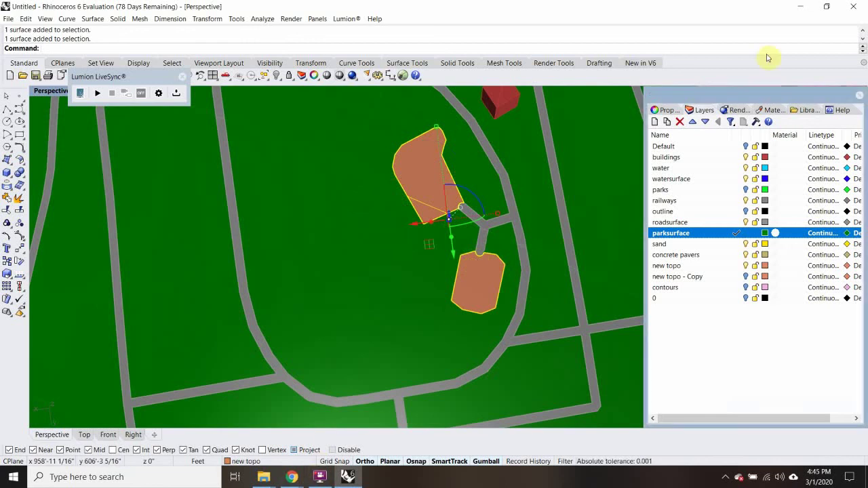
Shrink the Rhino window to about half the screen and narrow the layers panel, keeping the whole park in view.
{"action": "left_click", "coordinate": [826, 6]}
{"action": "left_click_drag", "start_coordinate": [422, 54], "coordinate": [388, 21]}
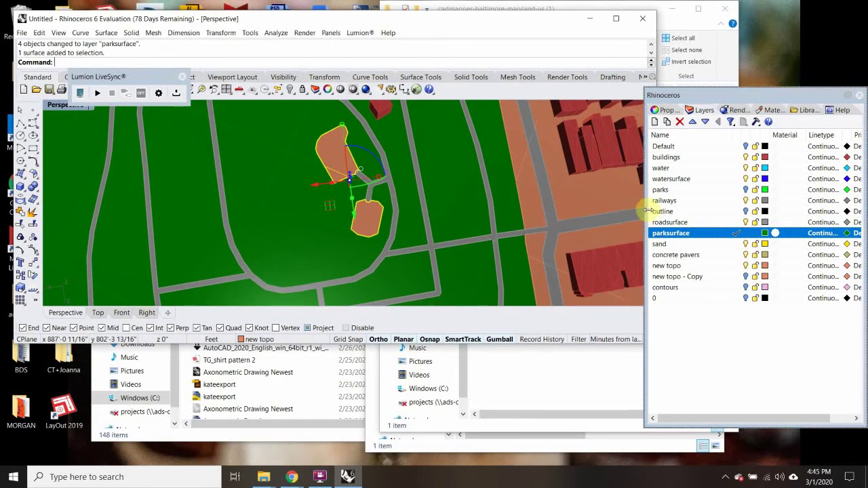
{"action": "left_click_drag", "start_coordinate": [647, 207], "coordinate": [719, 211]}
{"action": "left_click_drag", "start_coordinate": [655, 345], "coordinate": [468, 461]}
{"action": "scroll", "coordinate": [312, 308], "scroll_direction": "down", "scroll_amount": 2}
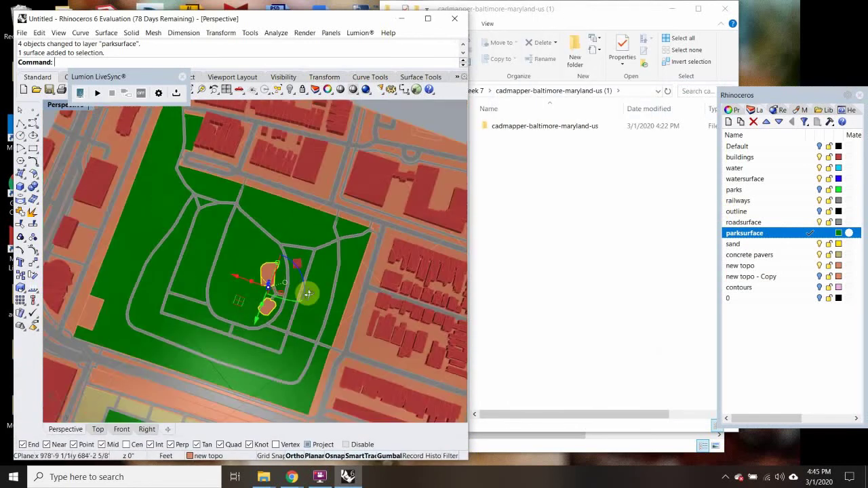
{"action": "right_click_drag", "start_coordinate": [305, 295], "coordinate": [366, 293]}
Switch to the Rash Field map in Chrome and resize its window to sit beside the model.
{"action": "left_click", "coordinate": [296, 476]}
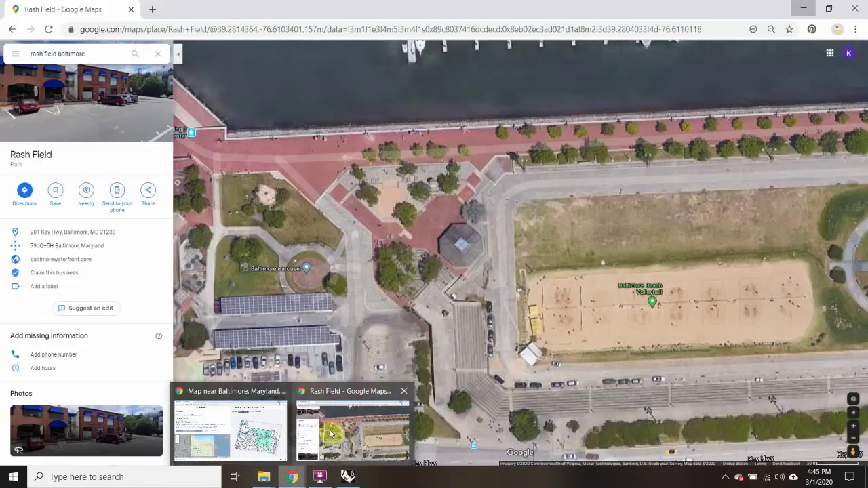
{"action": "left_click", "coordinate": [354, 423]}
{"action": "left_click", "coordinate": [836, 9]}
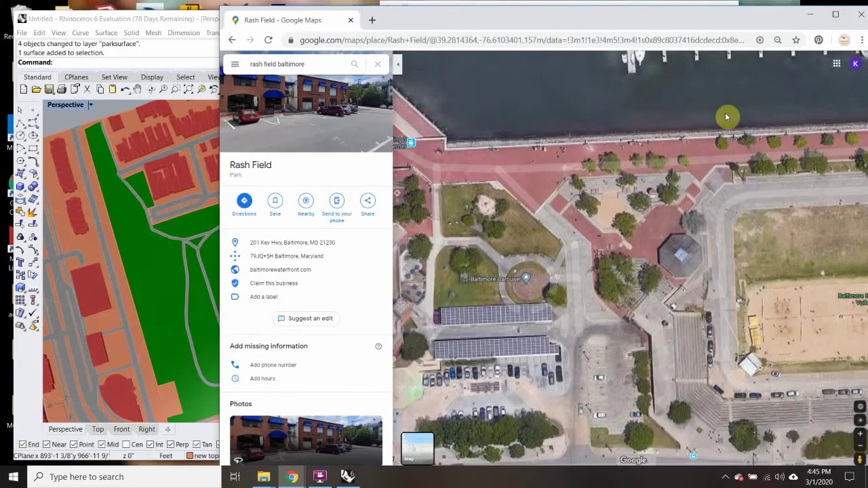
{"action": "left_click_drag", "start_coordinate": [219, 323], "coordinate": [451, 294]}
Examine the satellite imagery from the volleyball beach across Federal Hill Park, including its paths, play area and surrounding streets.
{"action": "scroll", "coordinate": [645, 285], "scroll_direction": "down", "scroll_amount": 3}
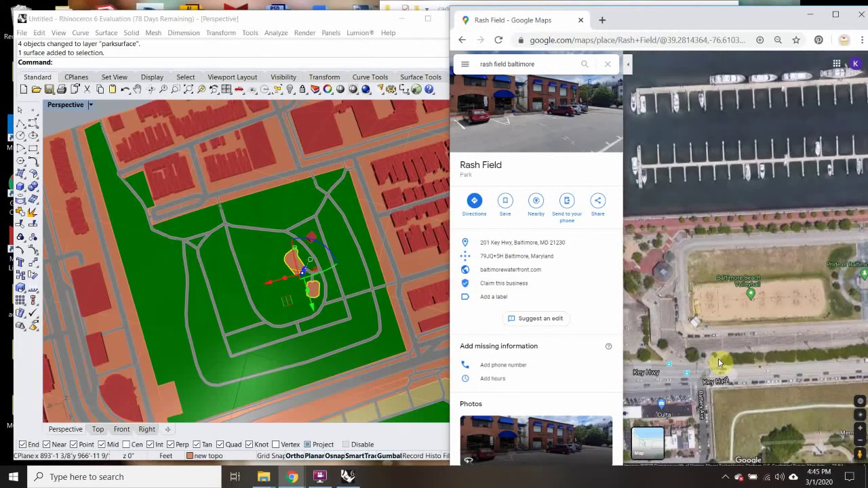
{"action": "left_click_drag", "start_coordinate": [746, 300], "coordinate": [739, 160]}
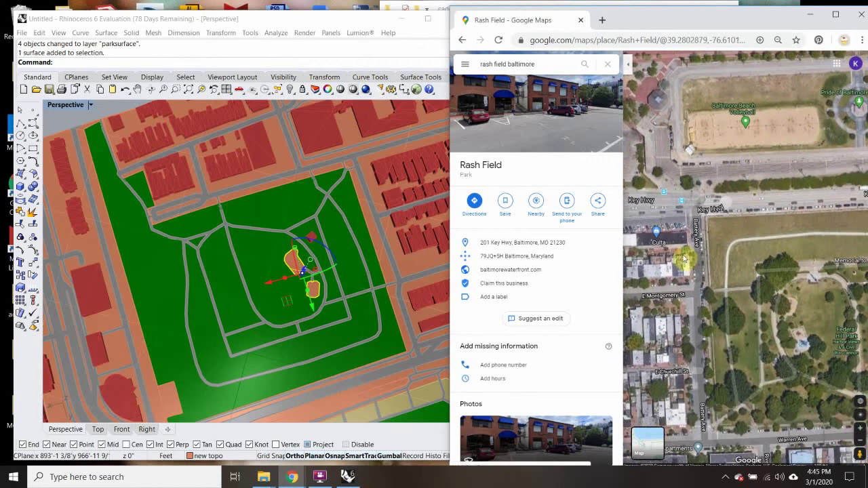
{"action": "scroll", "coordinate": [690, 285], "scroll_direction": "up", "scroll_amount": 3}
{"action": "scroll", "coordinate": [696, 238], "scroll_direction": "up", "scroll_amount": 1}
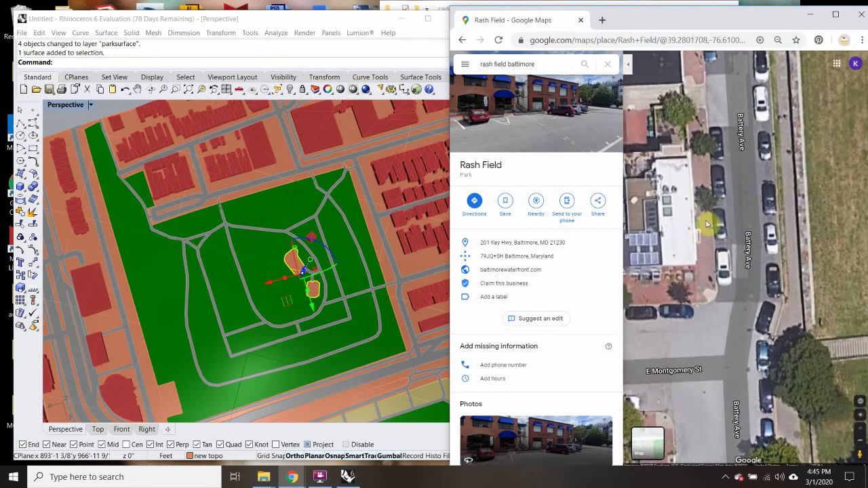
{"action": "scroll", "coordinate": [722, 261], "scroll_direction": "down", "scroll_amount": 2}
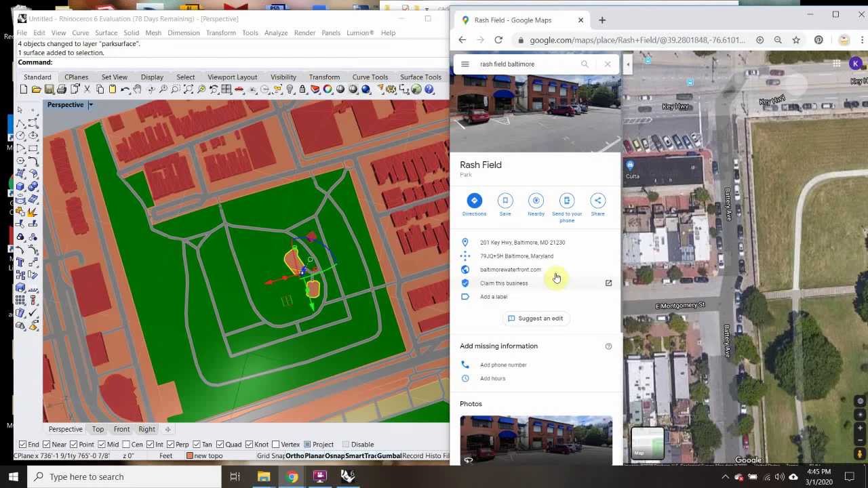
{"action": "scroll", "coordinate": [751, 336], "scroll_direction": "down", "scroll_amount": 1}
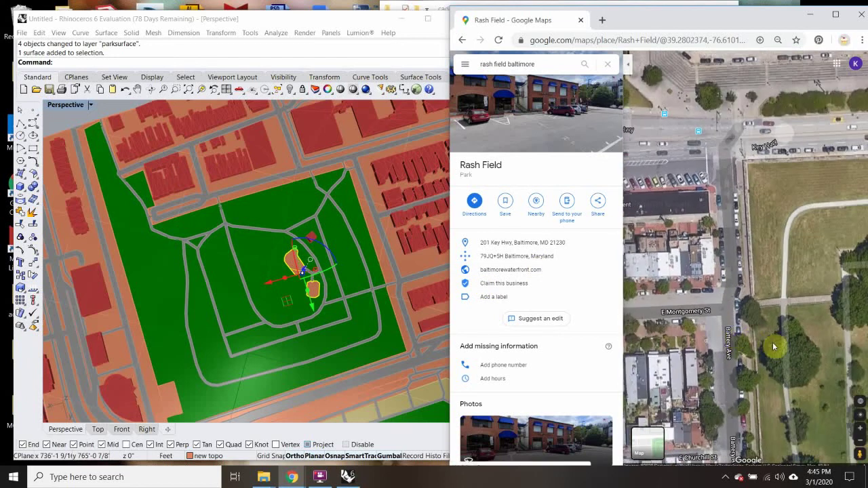
{"action": "left_click_drag", "start_coordinate": [772, 343], "coordinate": [694, 226]}
{"action": "left_click_drag", "start_coordinate": [778, 327], "coordinate": [733, 244]}
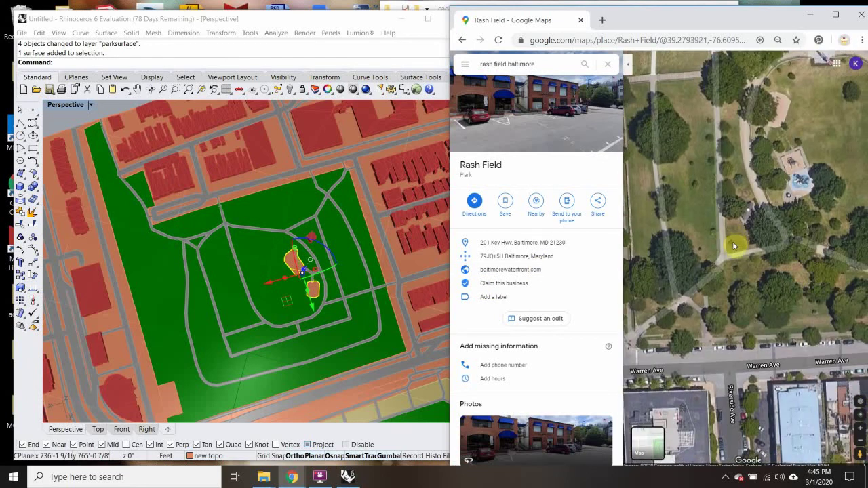
{"action": "scroll", "coordinate": [733, 247], "scroll_direction": "down", "scroll_amount": 1}
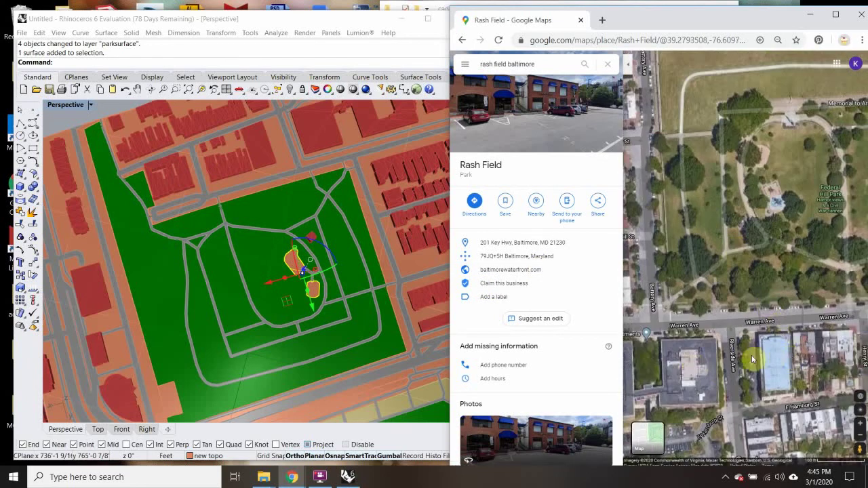
{"action": "left_click_drag", "start_coordinate": [792, 357], "coordinate": [678, 344]}
{"action": "scroll", "coordinate": [766, 325], "scroll_direction": "down", "scroll_amount": 1}
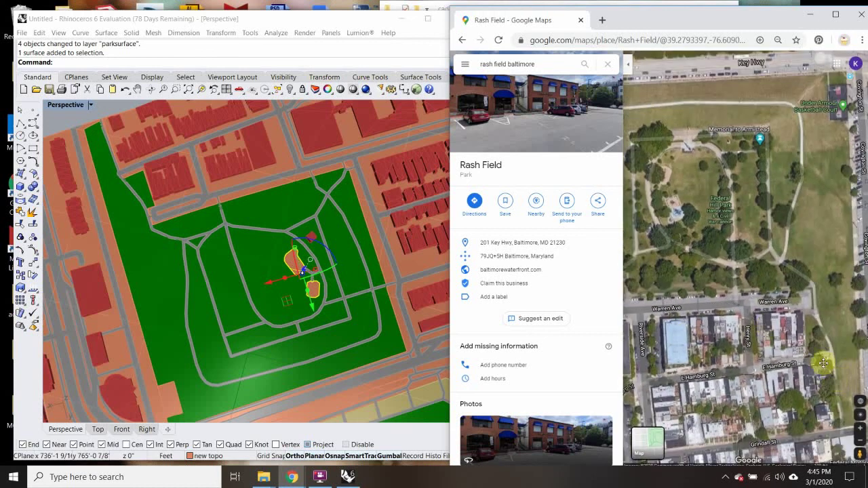
{"action": "left_click_drag", "start_coordinate": [823, 363], "coordinate": [765, 318]}
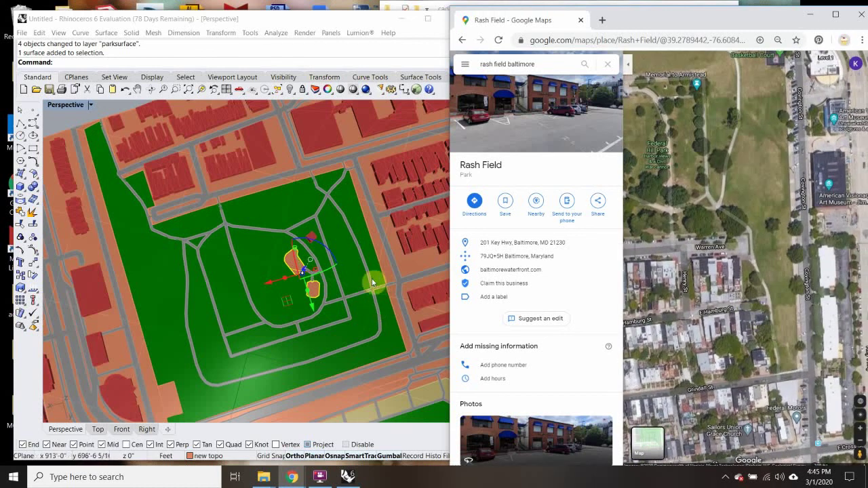
Orient the Rhino model like the satellite map and compare it with Federal Hill Park and the volleyball field.
{"action": "right_click_drag", "start_coordinate": [371, 278], "coordinate": [316, 287], "text": "shift"}
{"action": "scroll", "coordinate": [317, 285], "scroll_direction": "down", "scroll_amount": 5}
{"action": "left_click", "coordinate": [678, 200]}
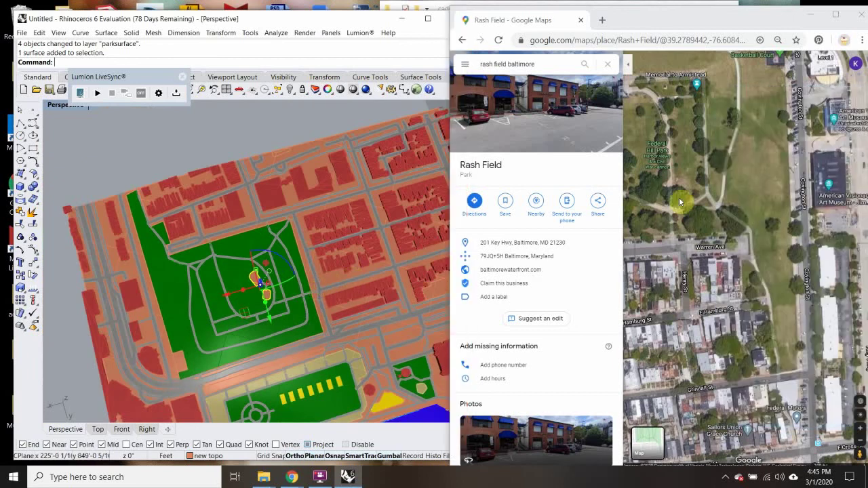
{"action": "left_click", "coordinate": [259, 300]}
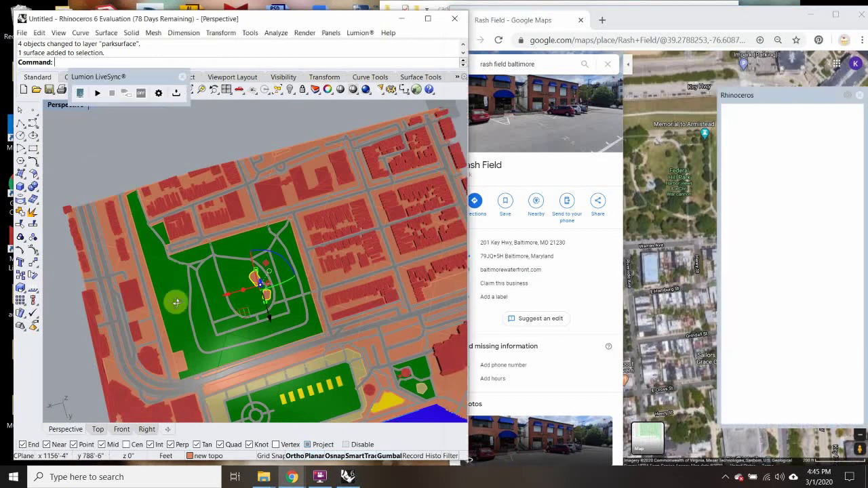
{"action": "right_click_drag", "start_coordinate": [254, 304], "coordinate": [278, 293]}
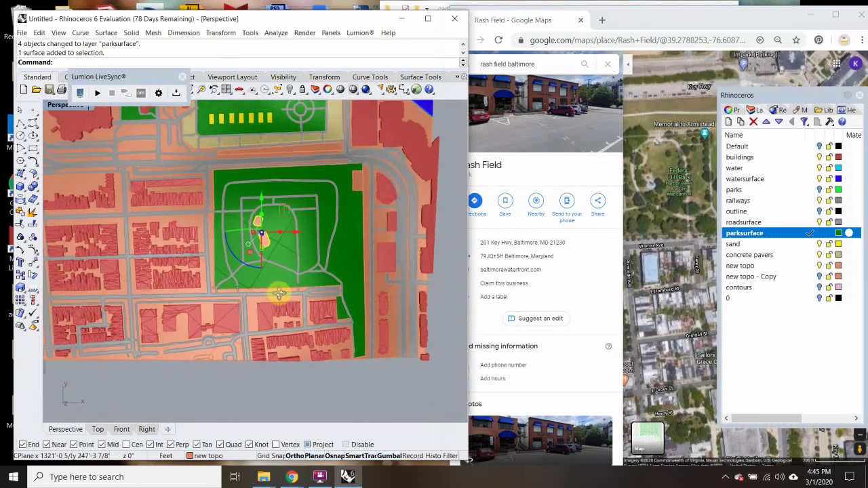
{"action": "left_click", "coordinate": [686, 206]}
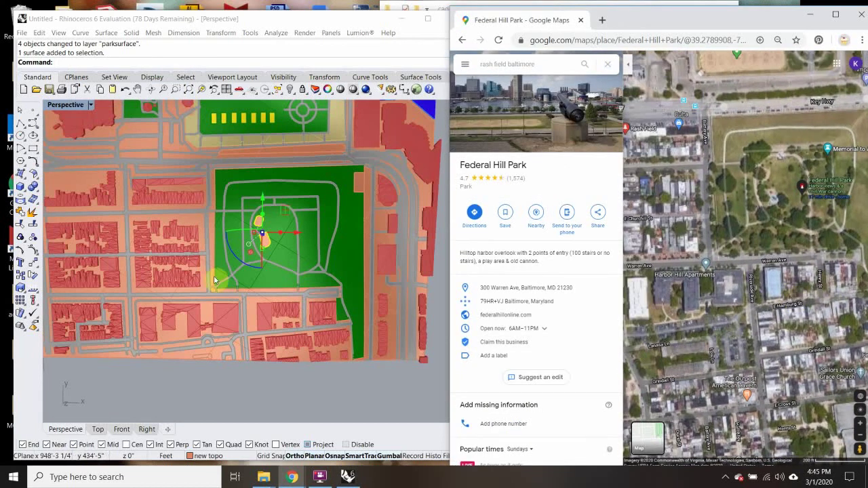
{"action": "left_click_drag", "start_coordinate": [734, 246], "coordinate": [728, 320]}
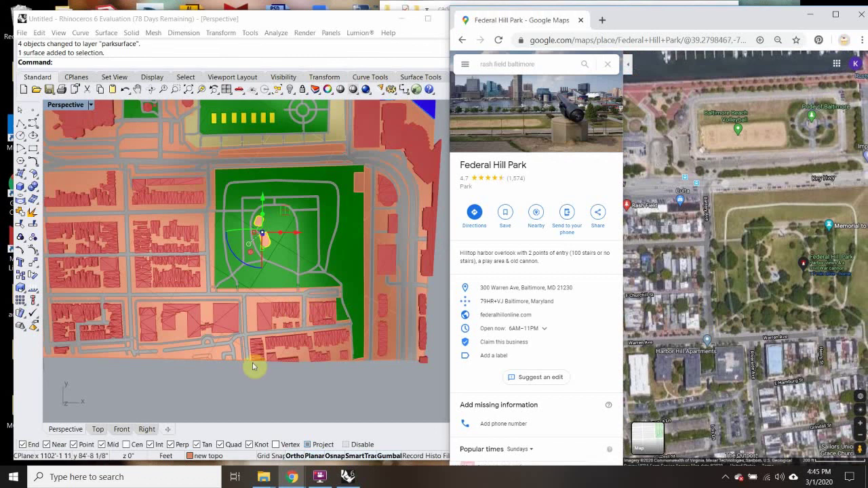
Clear the selection, maximize the Rhino window and review the assigned surfaces around the park, field and connecting streets.
{"action": "left_click", "coordinate": [252, 395]}
{"action": "scroll", "coordinate": [134, 149], "scroll_direction": "up", "scroll_amount": 2}
{"action": "scroll", "coordinate": [134, 149], "scroll_direction": "down", "scroll_amount": 6}
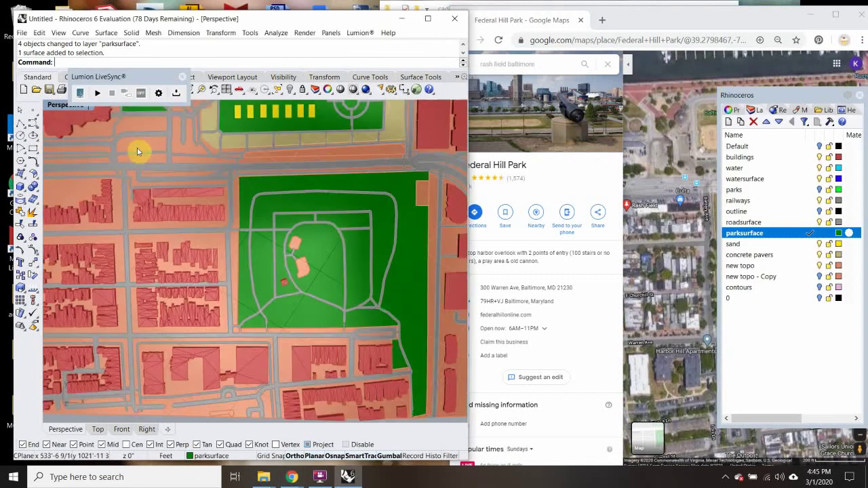
{"action": "scroll", "coordinate": [166, 197], "scroll_direction": "up", "scroll_amount": 5}
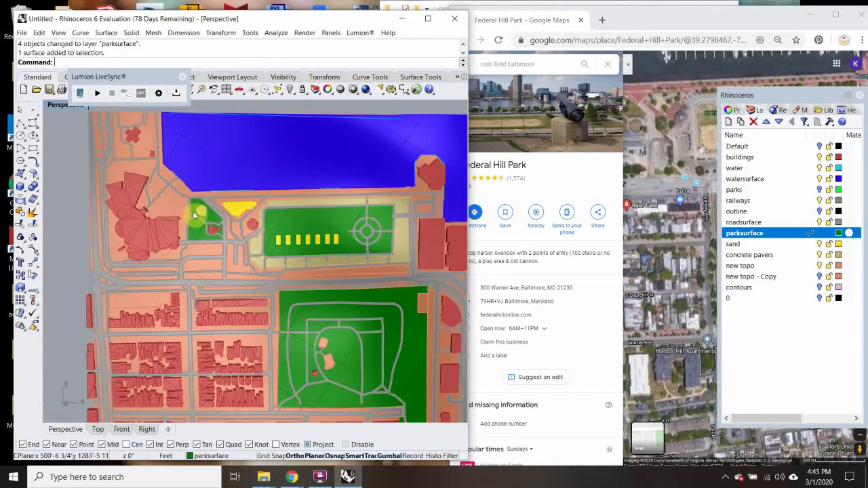
{"action": "double_click", "coordinate": [424, 16]}
{"action": "right_click_drag", "start_coordinate": [489, 261], "coordinate": [447, 218]}
{"action": "scroll", "coordinate": [354, 162], "scroll_direction": "up", "scroll_amount": 3}
{"action": "scroll", "coordinate": [412, 244], "scroll_direction": "down", "scroll_amount": 3}
{"action": "scroll", "coordinate": [297, 178], "scroll_direction": "up", "scroll_amount": 6}
{"action": "scroll", "coordinate": [341, 152], "scroll_direction": "down", "scroll_amount": 6}
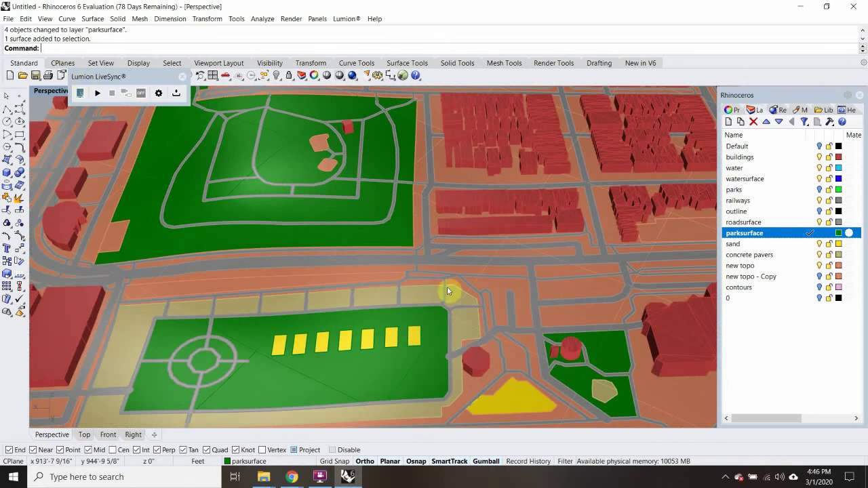
{"action": "scroll", "coordinate": [467, 289], "scroll_direction": "up", "scroll_amount": 4}
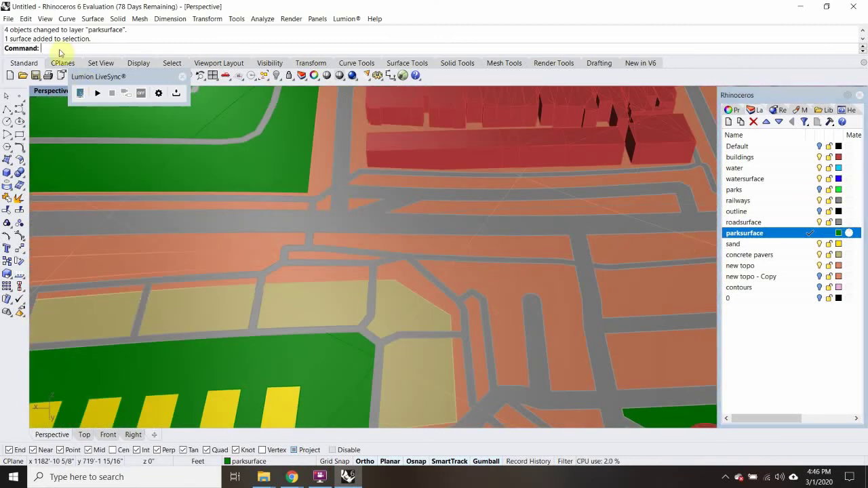
Save the model as SiteMap in the Week 7 folder inside the desktop's MICA folder, as a Rhino 6 3D model.
{"action": "left_click", "coordinate": [36, 77]}
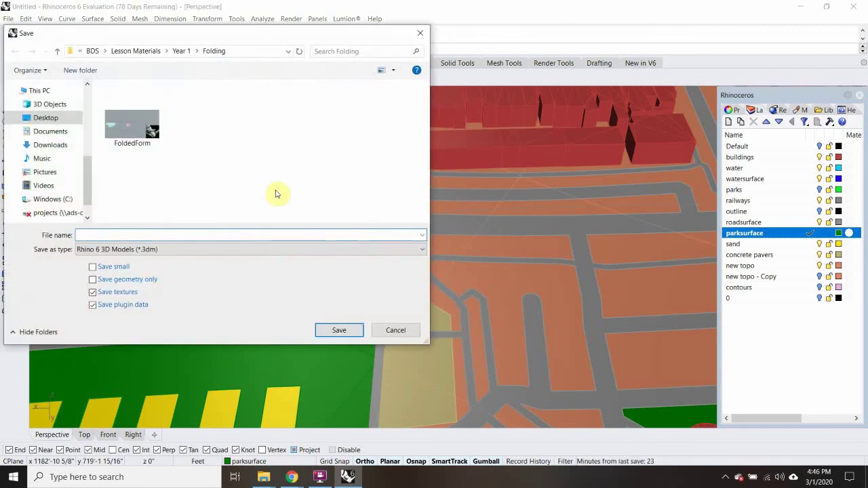
{"action": "left_click", "coordinate": [51, 118]}
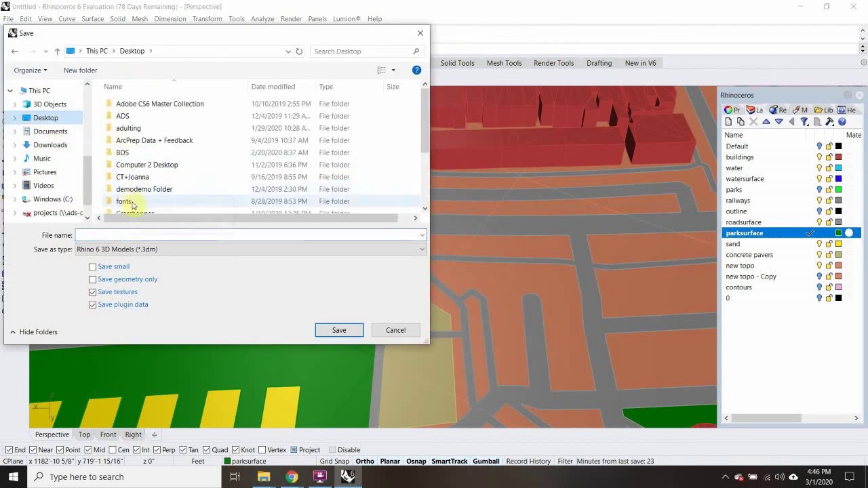
{"action": "scroll", "coordinate": [126, 193], "scroll_direction": "down", "scroll_amount": 2}
{"action": "double_click", "coordinate": [132, 141]}
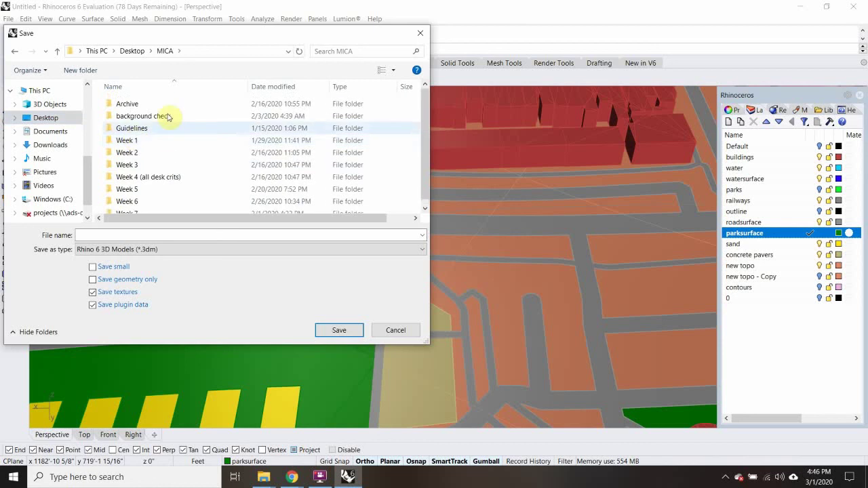
{"action": "scroll", "coordinate": [120, 203], "scroll_direction": "down", "scroll_amount": 1}
{"action": "double_click", "coordinate": [120, 207]}
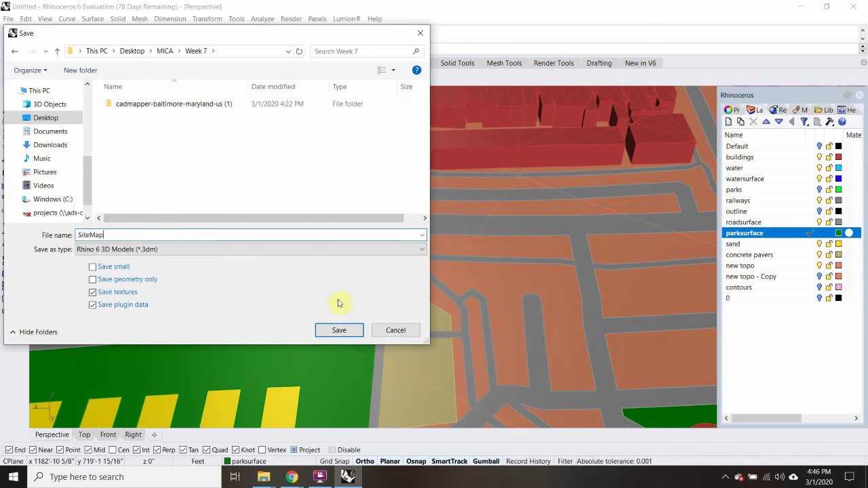
{"action": "left_click", "coordinate": [339, 331]}
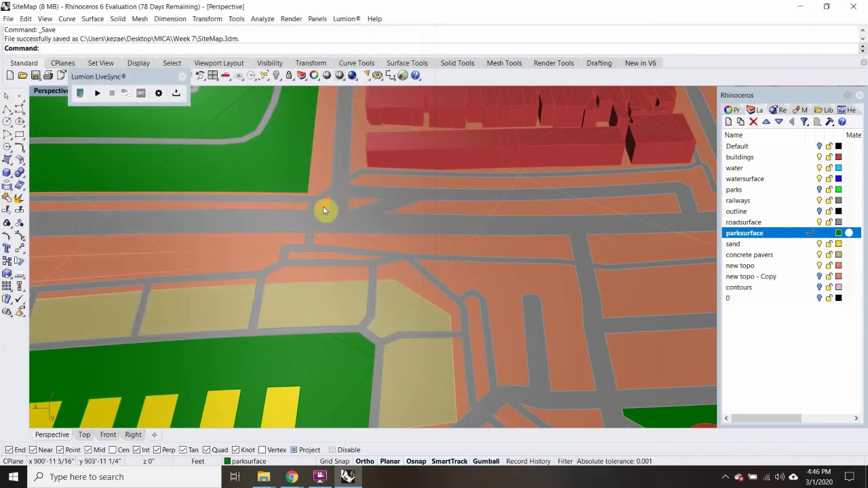
{"action": "scroll", "coordinate": [276, 238], "scroll_direction": "down", "scroll_amount": 10}
{"action": "right_click_drag", "start_coordinate": [277, 238], "coordinate": [274, 344]}
{"action": "scroll", "coordinate": [328, 357], "scroll_direction": "up", "scroll_amount": 5}
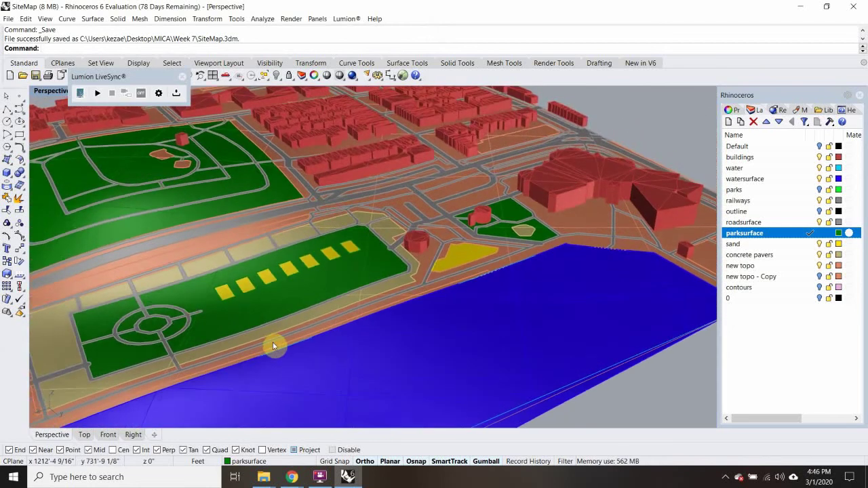
{"action": "scroll", "coordinate": [330, 207], "scroll_direction": "up", "scroll_amount": 12}
{"action": "scroll", "coordinate": [329, 205], "scroll_direction": "down", "scroll_amount": 5}
{"action": "right_click_drag", "start_coordinate": [328, 206], "coordinate": [368, 260]}
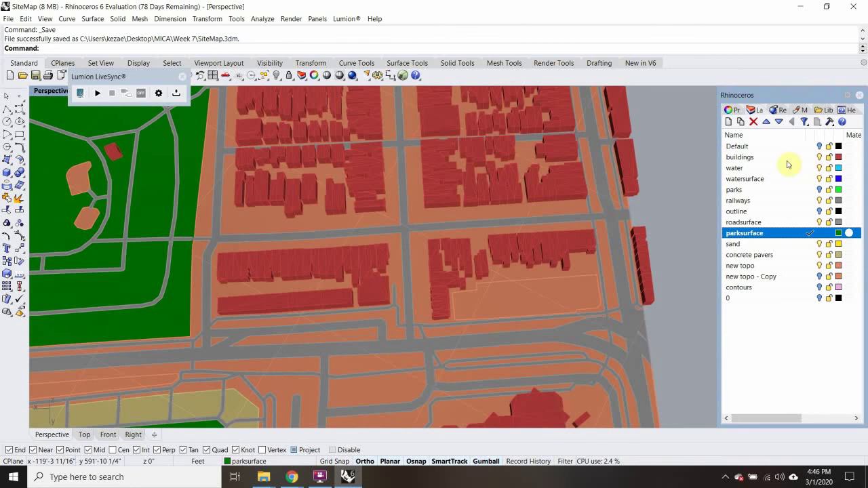
Review the new topo, roadsurface and outline layers, and turn off the visibility of the railways layer.
{"action": "left_click", "coordinate": [792, 266]}
{"action": "left_click", "coordinate": [793, 257]}
{"action": "left_click", "coordinate": [757, 246]}
{"action": "left_click", "coordinate": [755, 268]}
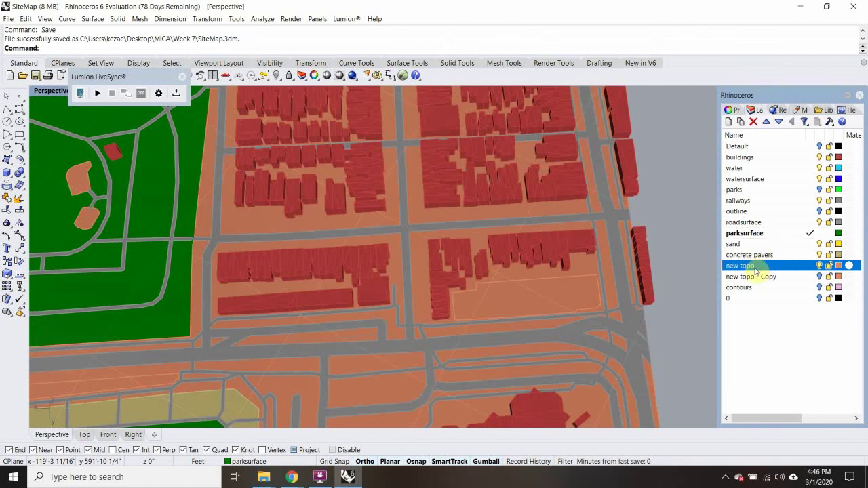
{"action": "left_click", "coordinate": [762, 223]}
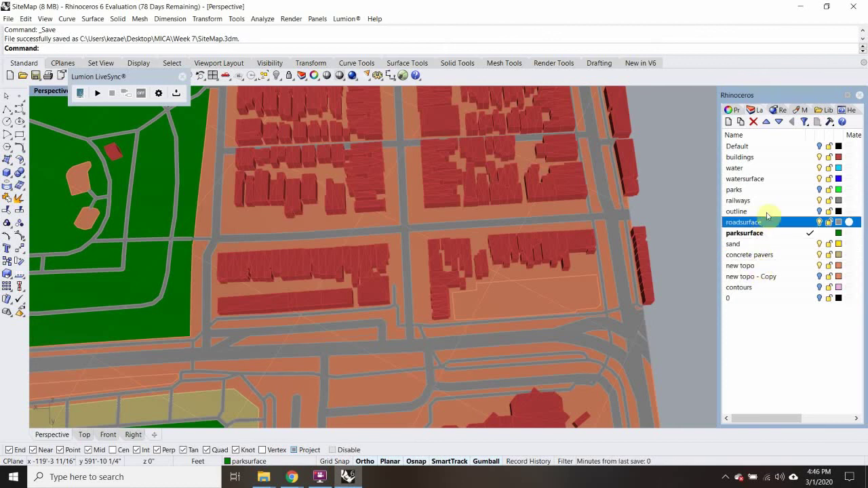
{"action": "left_click", "coordinate": [766, 213]}
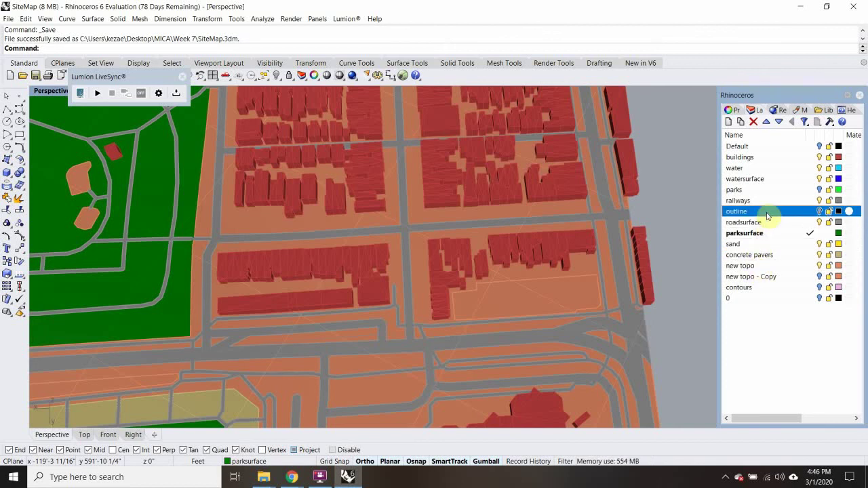
{"action": "left_click", "coordinate": [820, 201]}
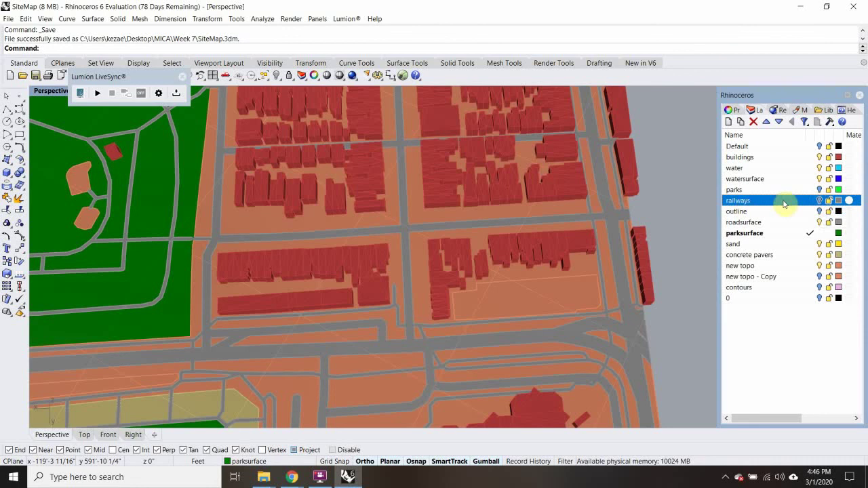
Check the watersurface layer by switching it off and on again, and hide the separate water layer.
{"action": "scroll", "coordinate": [473, 275], "scroll_direction": "down", "scroll_amount": 11}
{"action": "left_click", "coordinate": [819, 179]}
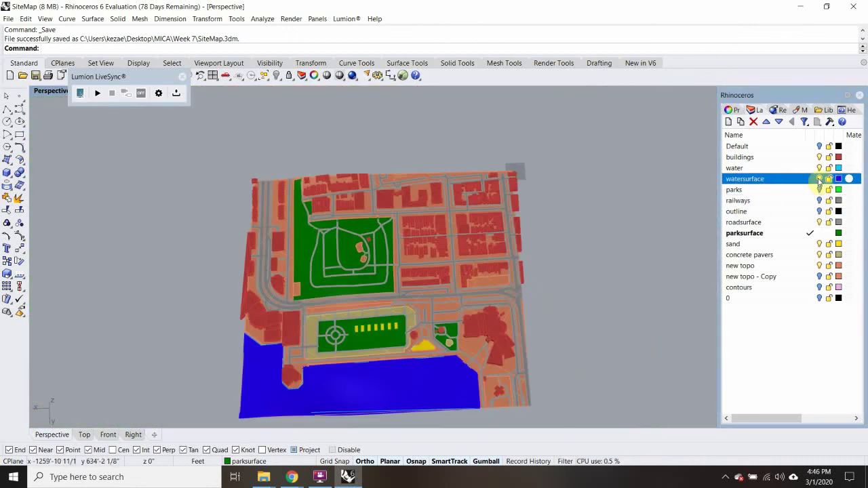
{"action": "left_click", "coordinate": [819, 178]}
{"action": "left_click", "coordinate": [819, 178]}
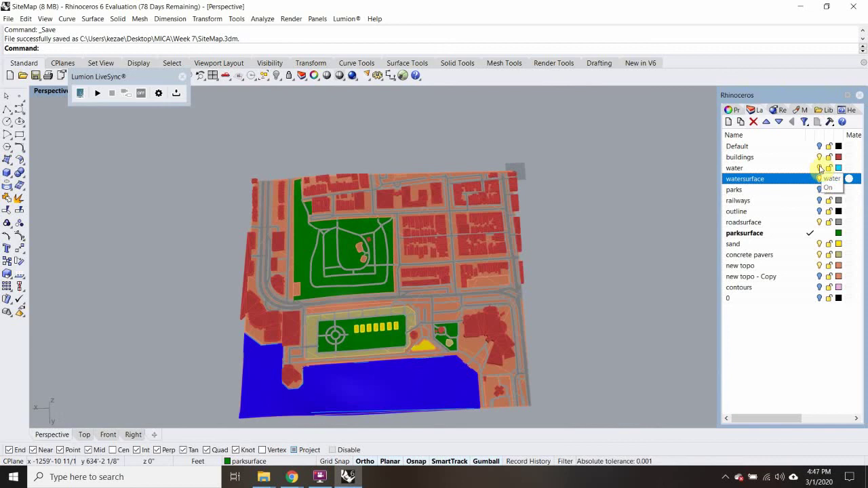
{"action": "left_click", "coordinate": [821, 168]}
Check the contents of the buildings layer by switching its visibility off and back on.
{"action": "left_click", "coordinate": [807, 157]}
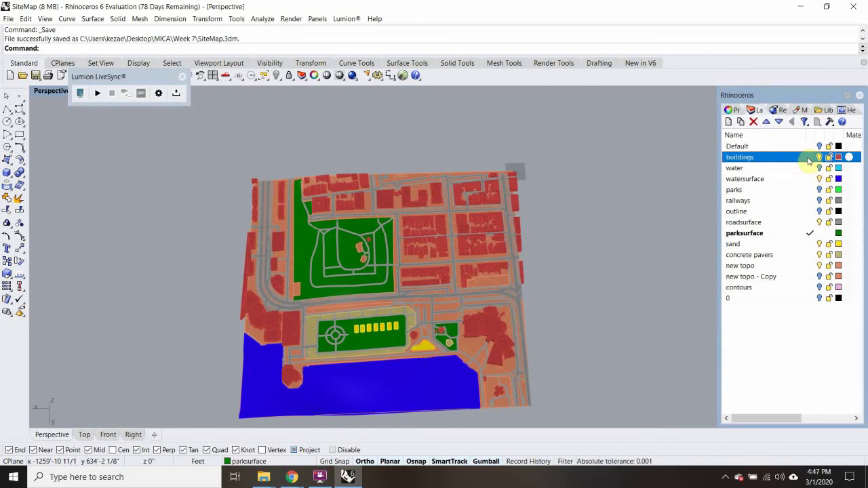
{"action": "left_click", "coordinate": [820, 157]}
{"action": "left_click", "coordinate": [820, 158]}
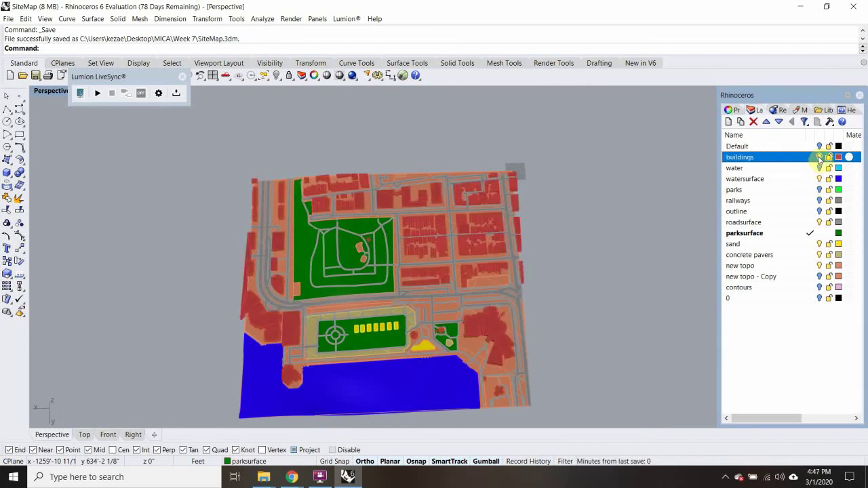
Inspect the complete site model with its remaining visible layers and save the changes to the existing SiteMap file.
{"action": "left_click", "coordinate": [794, 168]}
{"action": "right_click_drag", "start_coordinate": [441, 299], "coordinate": [470, 271]}
{"action": "scroll", "coordinate": [471, 271], "scroll_direction": "up", "scroll_amount": 5}
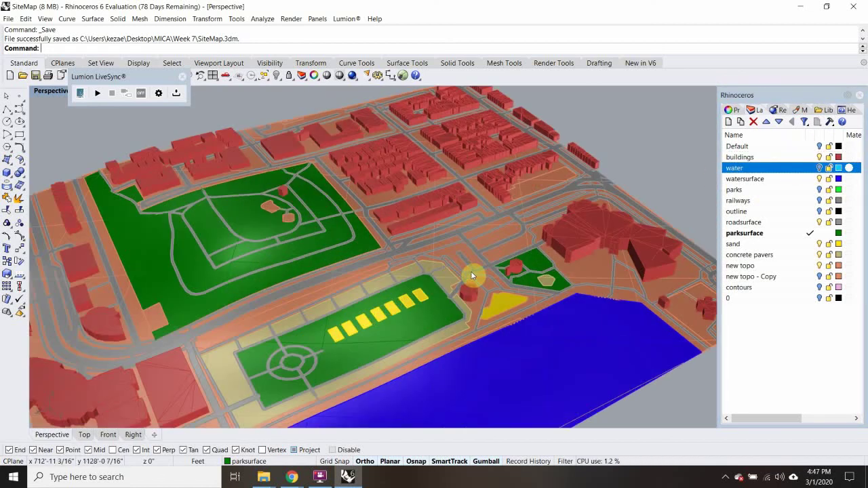
{"action": "scroll", "coordinate": [470, 271], "scroll_direction": "down", "scroll_amount": 5}
{"action": "right_click_drag", "start_coordinate": [578, 271], "coordinate": [526, 286]}
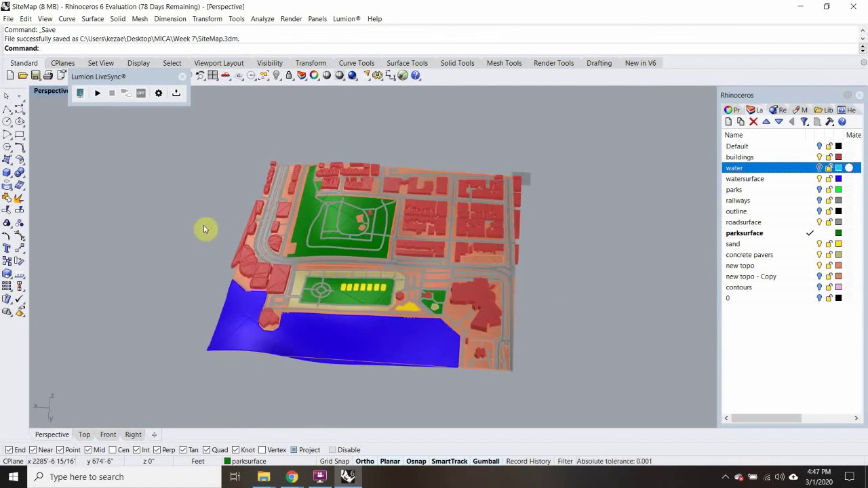
{"action": "left_click", "coordinate": [9, 19]}
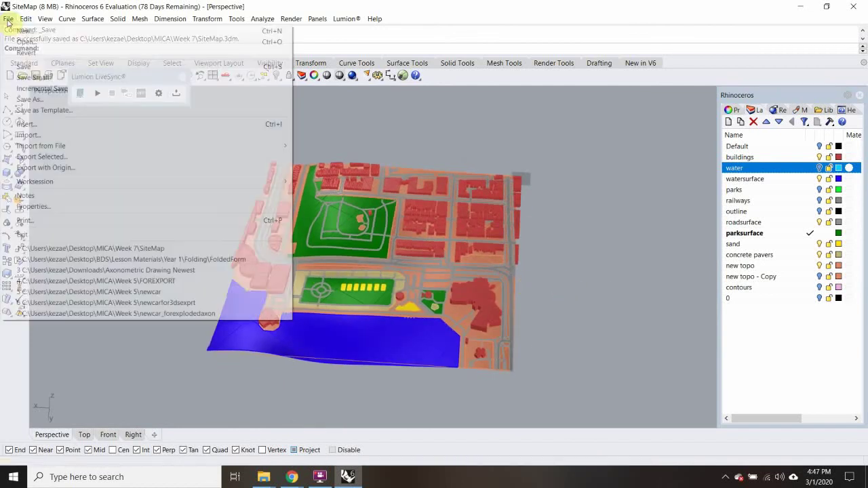
{"action": "left_click", "coordinate": [29, 66]}
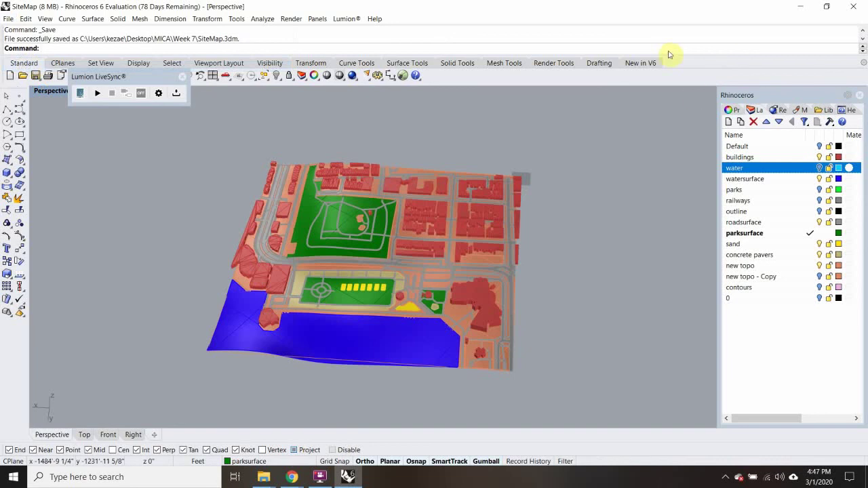